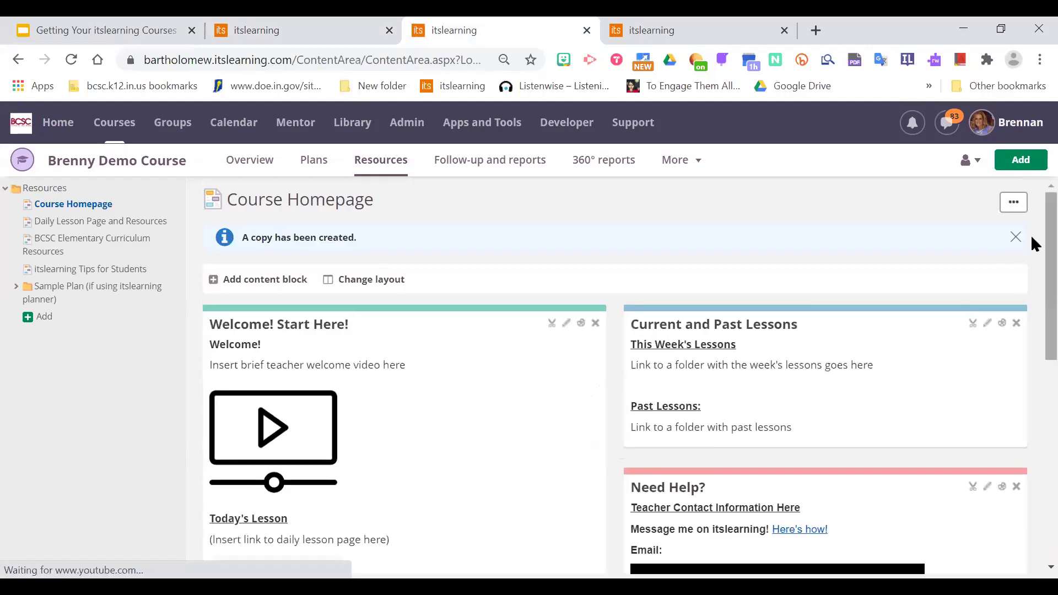
Scroll through the Course Homepage blocks, then open the Daily Lesson Page and Resources page.
{"action": "scroll", "coordinate": [1031, 269], "scroll_direction": "down", "scroll_amount": 2}
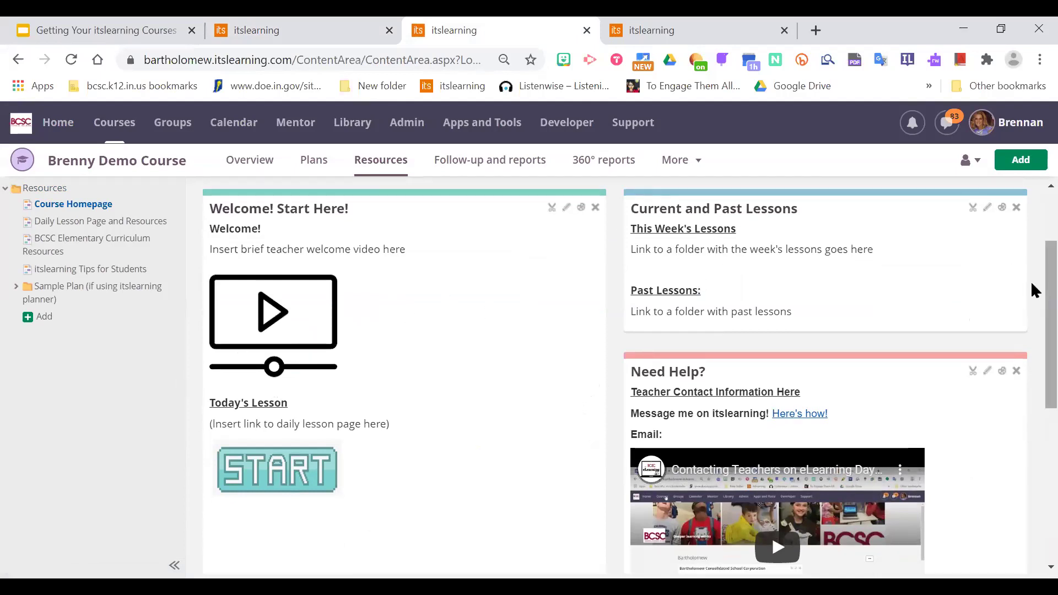
{"action": "scroll", "coordinate": [1031, 295], "scroll_direction": "down", "scroll_amount": 1}
{"action": "scroll", "coordinate": [1031, 276], "scroll_direction": "up", "scroll_amount": 1}
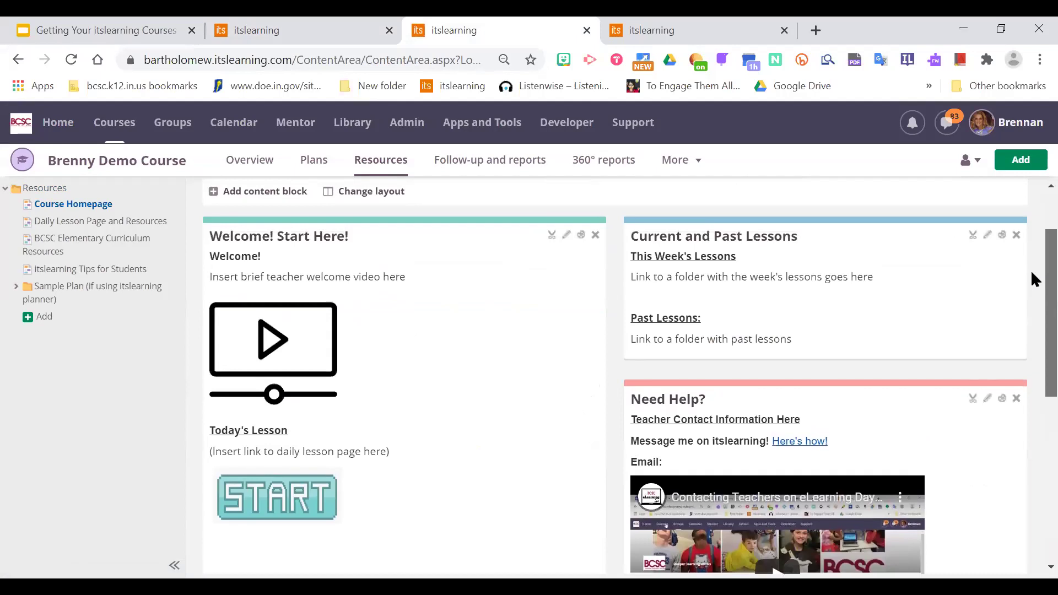
{"action": "scroll", "coordinate": [1033, 292], "scroll_direction": "down", "scroll_amount": 1}
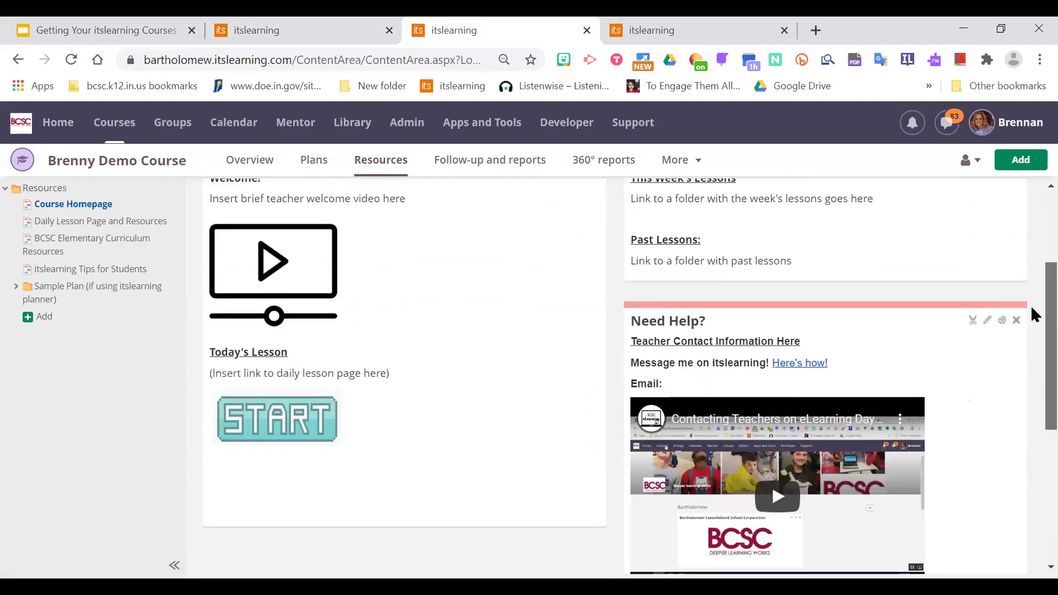
{"action": "scroll", "coordinate": [1032, 331], "scroll_direction": "down", "scroll_amount": 2}
{"action": "scroll", "coordinate": [1031, 386], "scroll_direction": "down", "scroll_amount": 2}
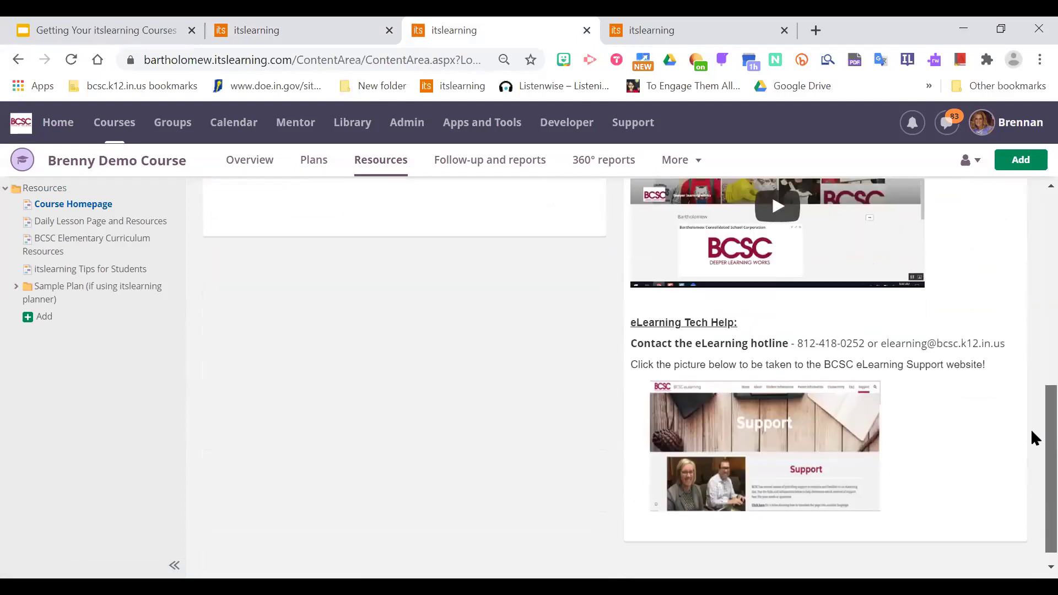
{"action": "scroll", "coordinate": [1031, 342], "scroll_direction": "up", "scroll_amount": 3}
{"action": "scroll", "coordinate": [1031, 298], "scroll_direction": "up", "scroll_amount": 2}
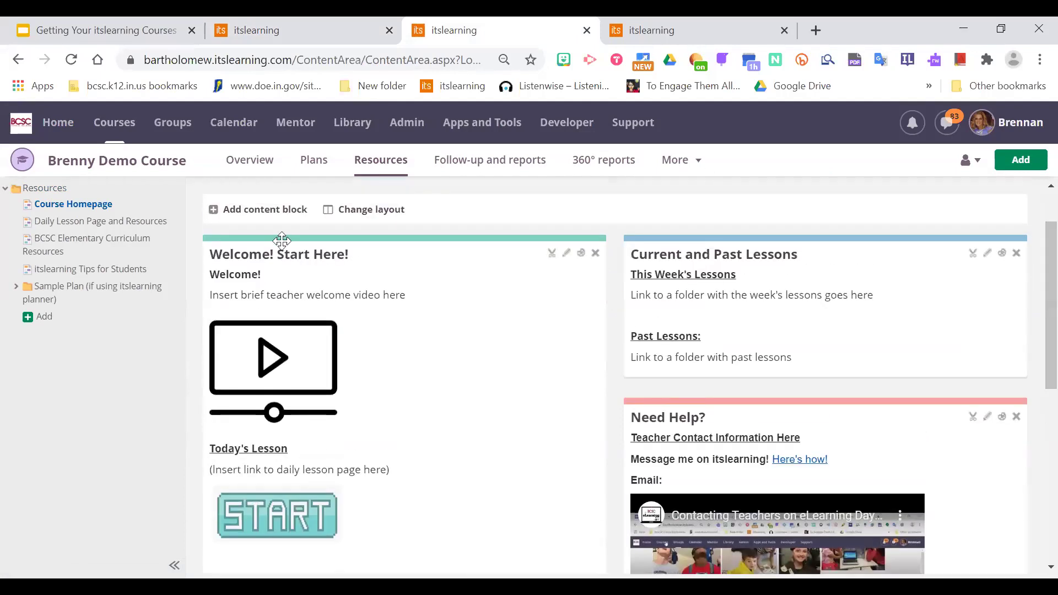
{"action": "left_click", "coordinate": [139, 225]}
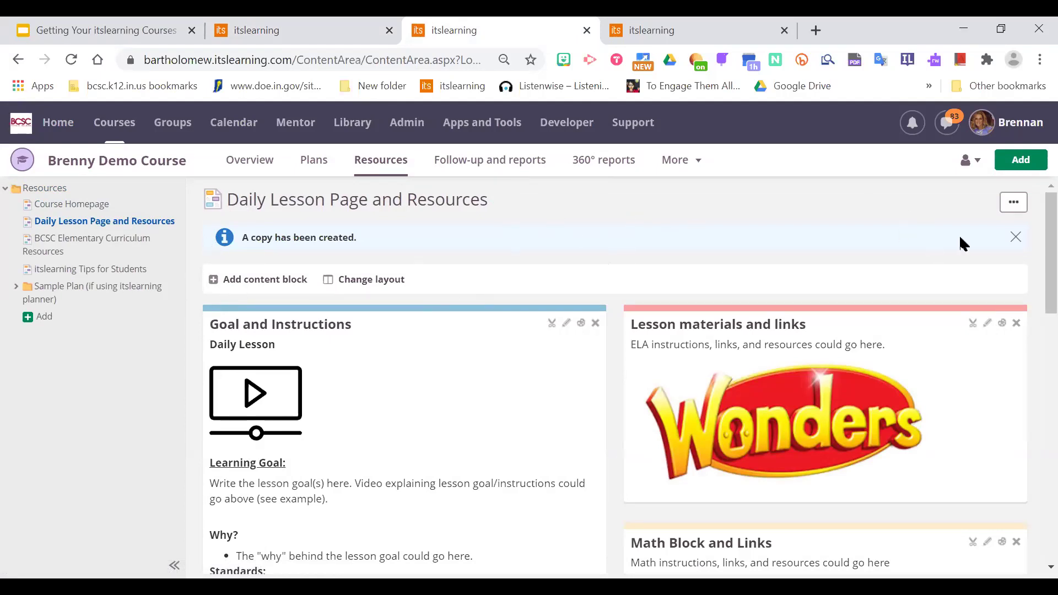
Dismiss the copy notice and open the BCSC Elementary Curriculum Resources page.
{"action": "left_click", "coordinate": [1016, 237]}
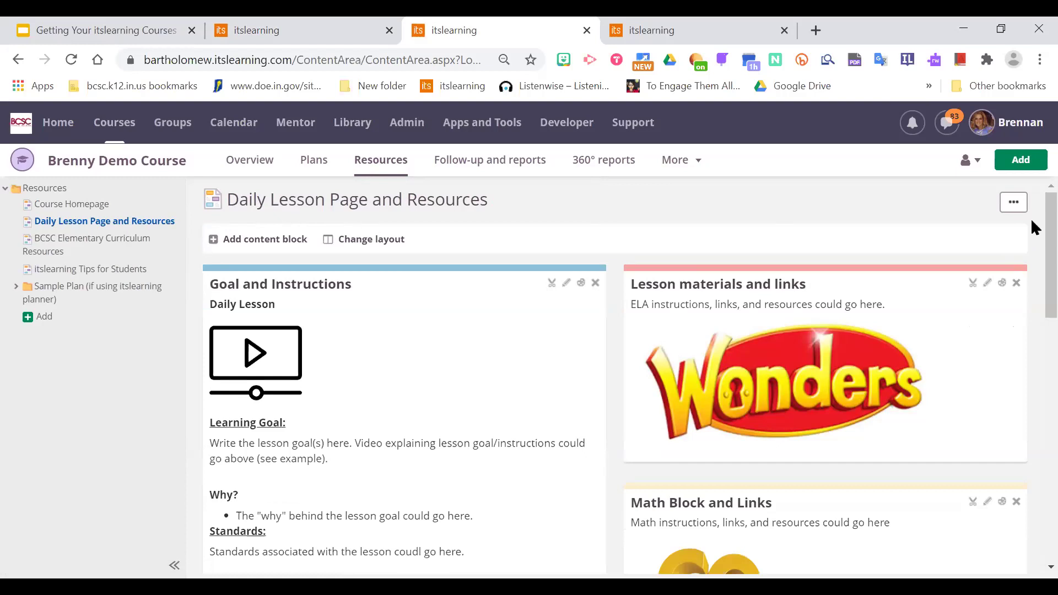
{"action": "scroll", "coordinate": [1033, 243], "scroll_direction": "down", "scroll_amount": 4}
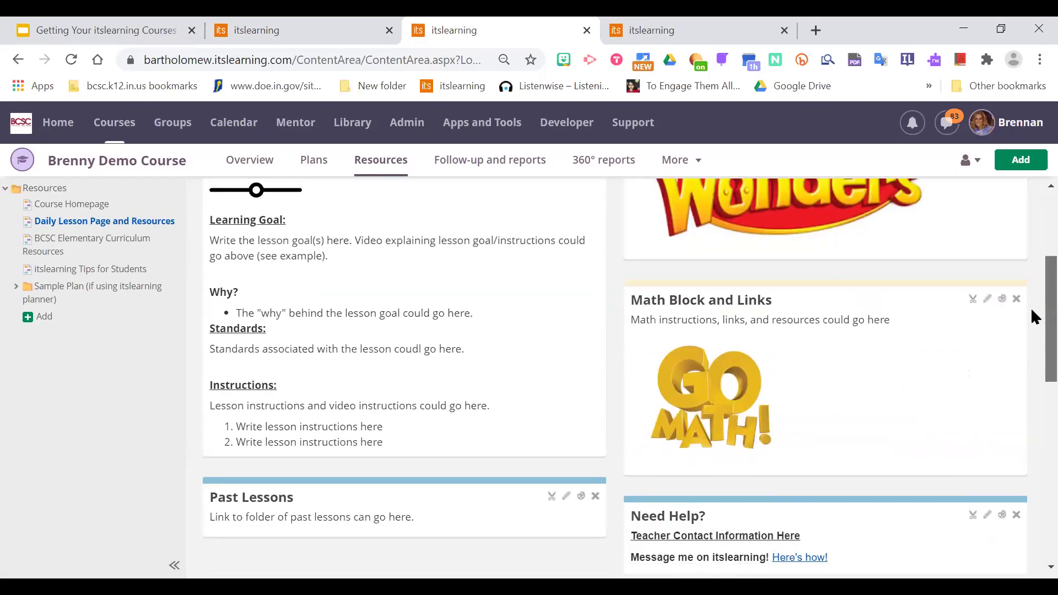
{"action": "scroll", "coordinate": [1032, 311], "scroll_direction": "down", "scroll_amount": 2}
{"action": "scroll", "coordinate": [1032, 266], "scroll_direction": "up", "scroll_amount": 5}
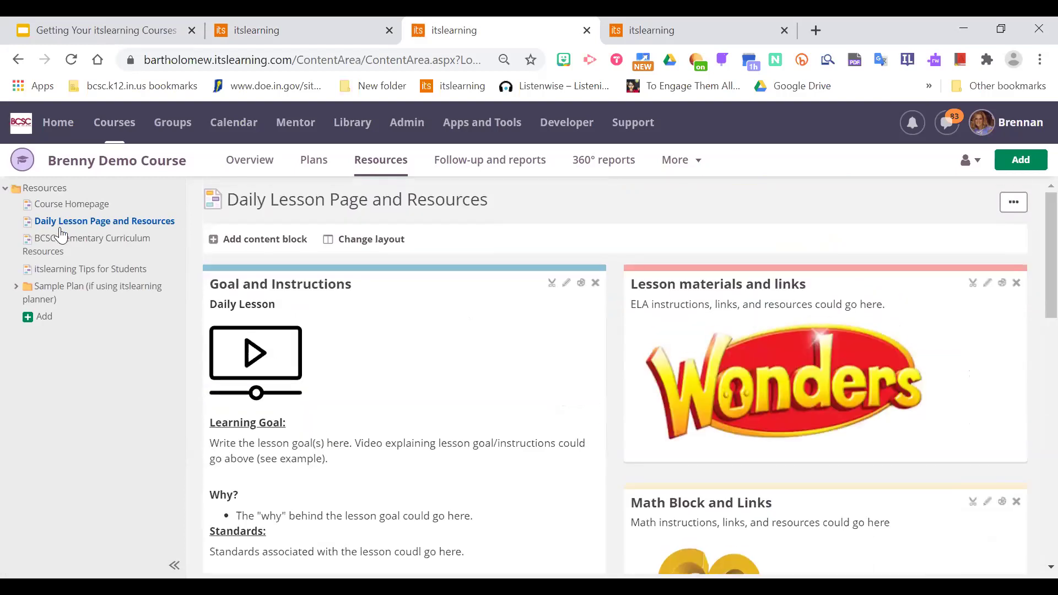
{"action": "left_click", "coordinate": [76, 245]}
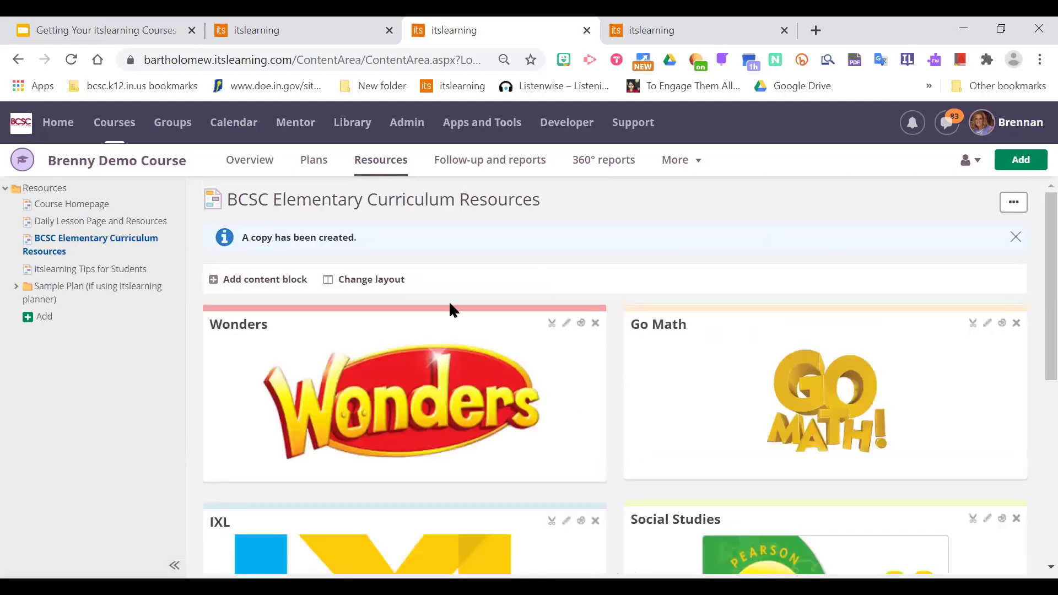
Open the itslearning Tips for Students page and scroll through it.
{"action": "left_click", "coordinate": [100, 269]}
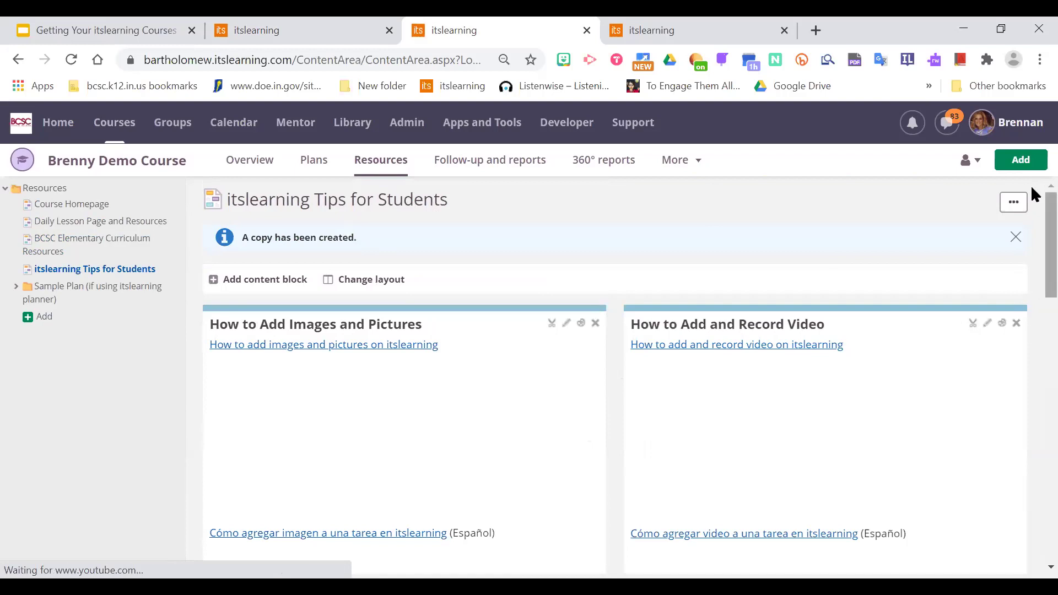
{"action": "scroll", "coordinate": [1030, 232], "scroll_direction": "down", "scroll_amount": 3}
{"action": "scroll", "coordinate": [1033, 303], "scroll_direction": "down", "scroll_amount": 3}
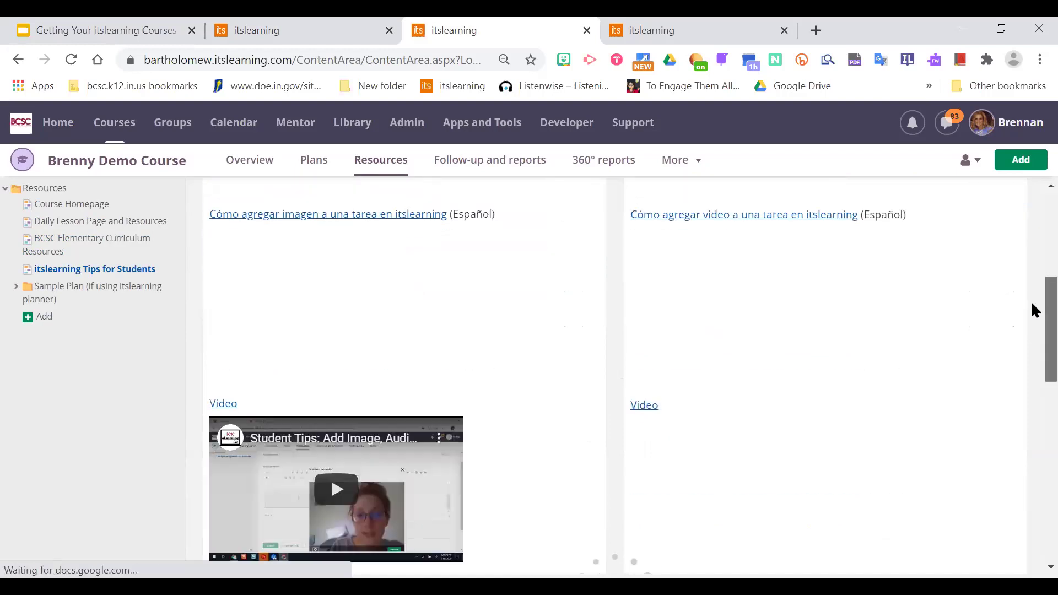
{"action": "scroll", "coordinate": [1034, 243], "scroll_direction": "up", "scroll_amount": 5}
{"action": "scroll", "coordinate": [1033, 232], "scroll_direction": "up", "scroll_amount": 2}
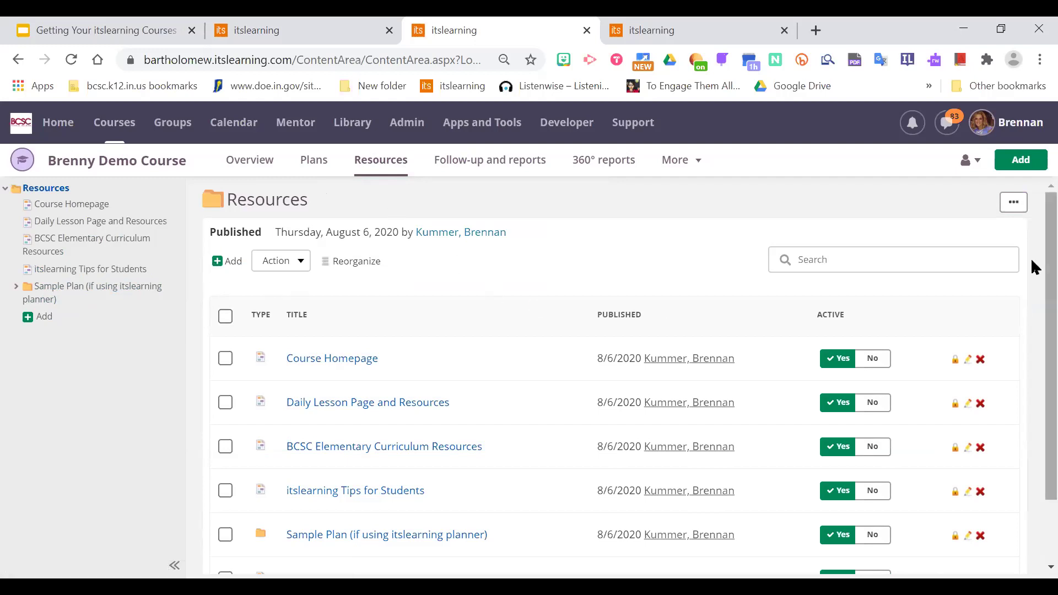
Review the Course Homepage's Past Lessons placeholder, then go to the itslearning dashboard tab.
{"action": "scroll", "coordinate": [1036, 267], "scroll_direction": "down", "scroll_amount": 1}
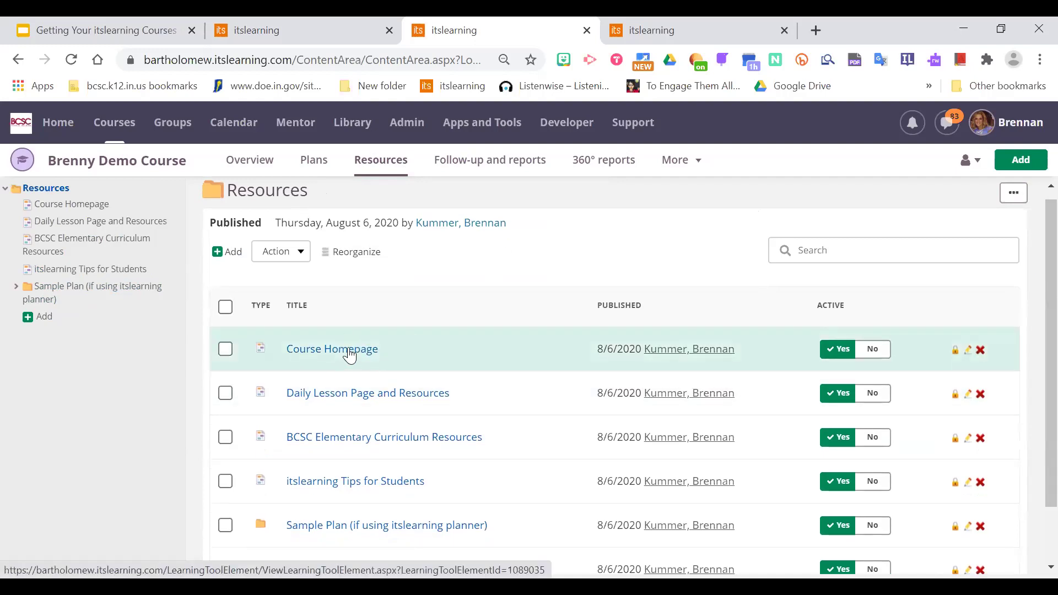
{"action": "left_click", "coordinate": [349, 353]}
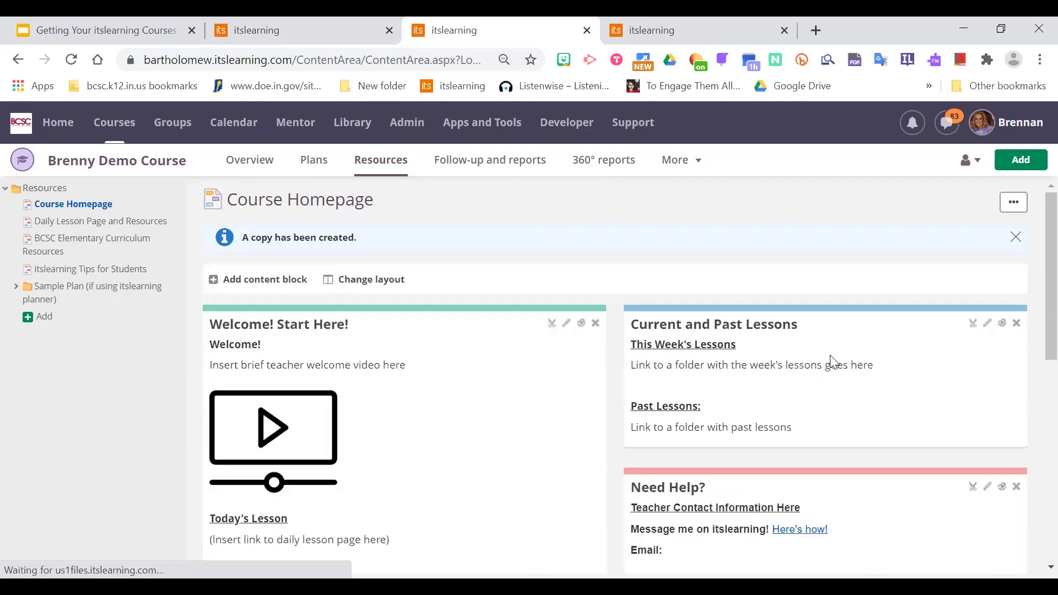
{"action": "scroll", "coordinate": [1031, 291], "scroll_direction": "down", "scroll_amount": 2}
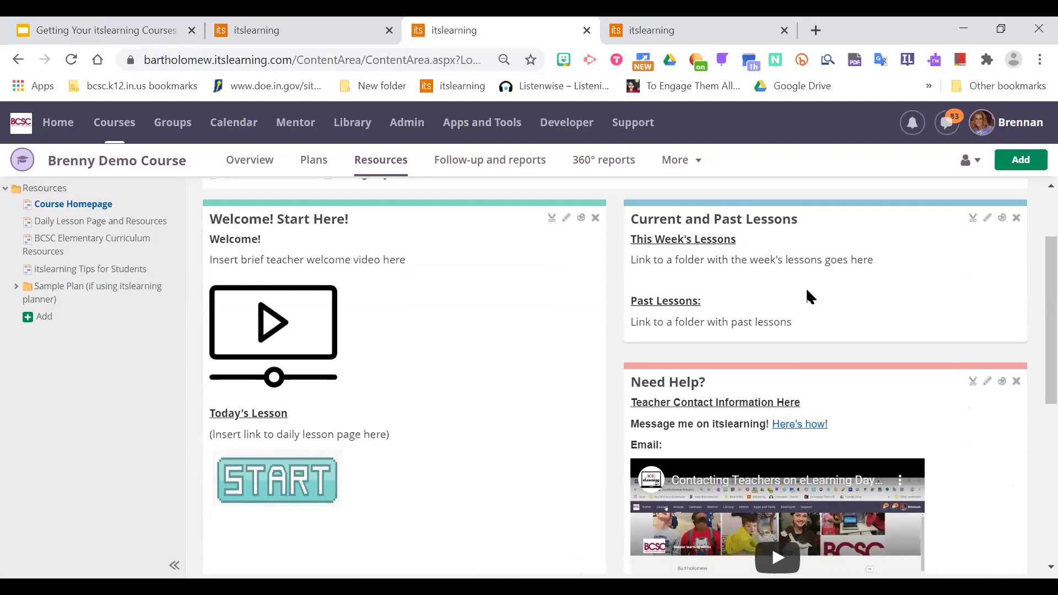
{"action": "scroll", "coordinate": [1031, 294], "scroll_direction": "up", "scroll_amount": 2}
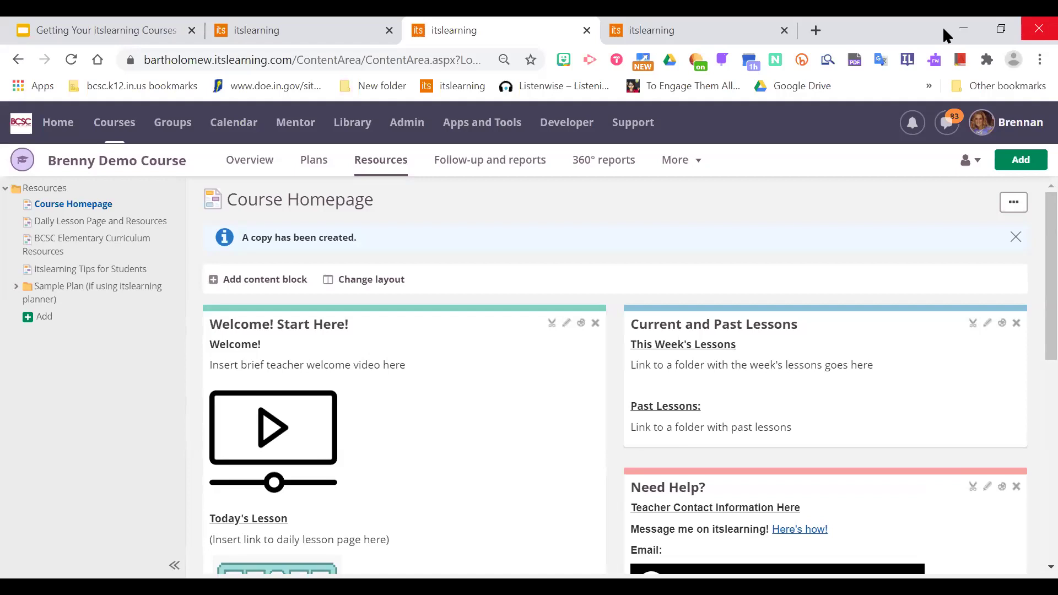
{"action": "scroll", "coordinate": [1031, 253], "scroll_direction": "down", "scroll_amount": 1}
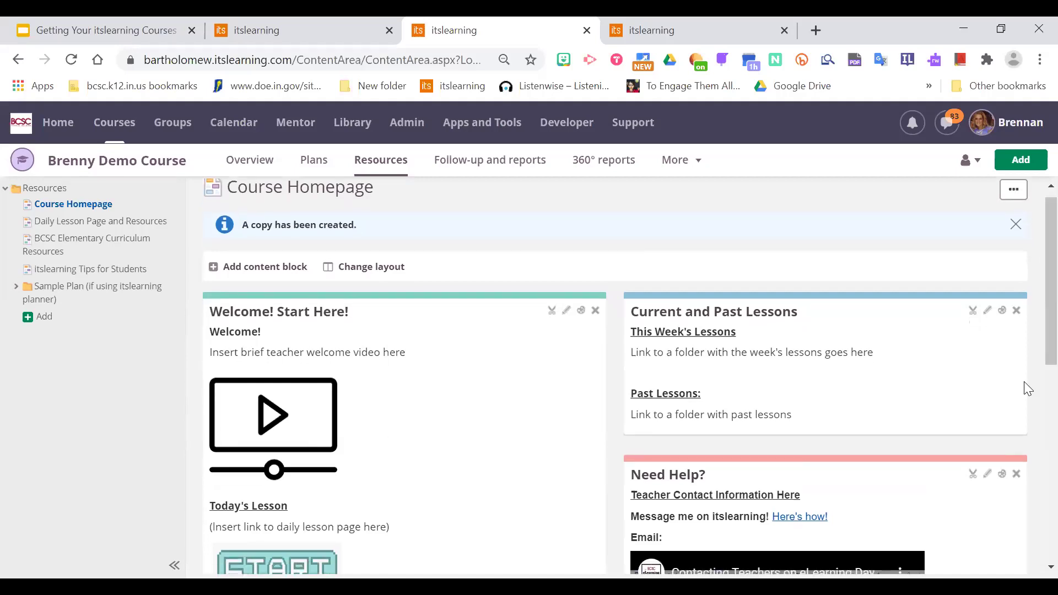
{"action": "scroll", "coordinate": [1032, 280], "scroll_direction": "down", "scroll_amount": 1}
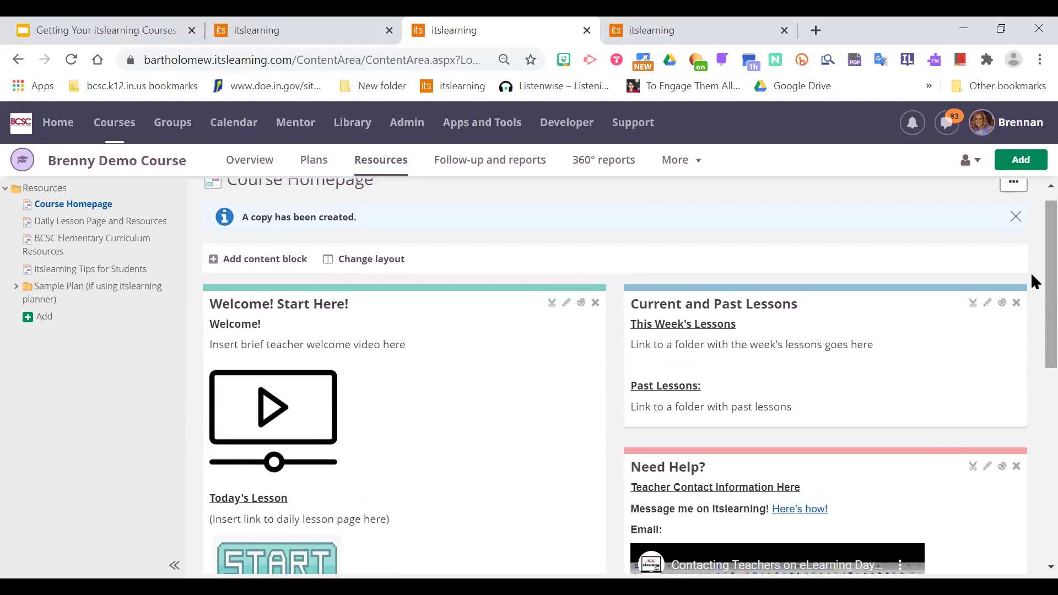
{"action": "scroll", "coordinate": [1031, 260], "scroll_direction": "up", "scroll_amount": 2}
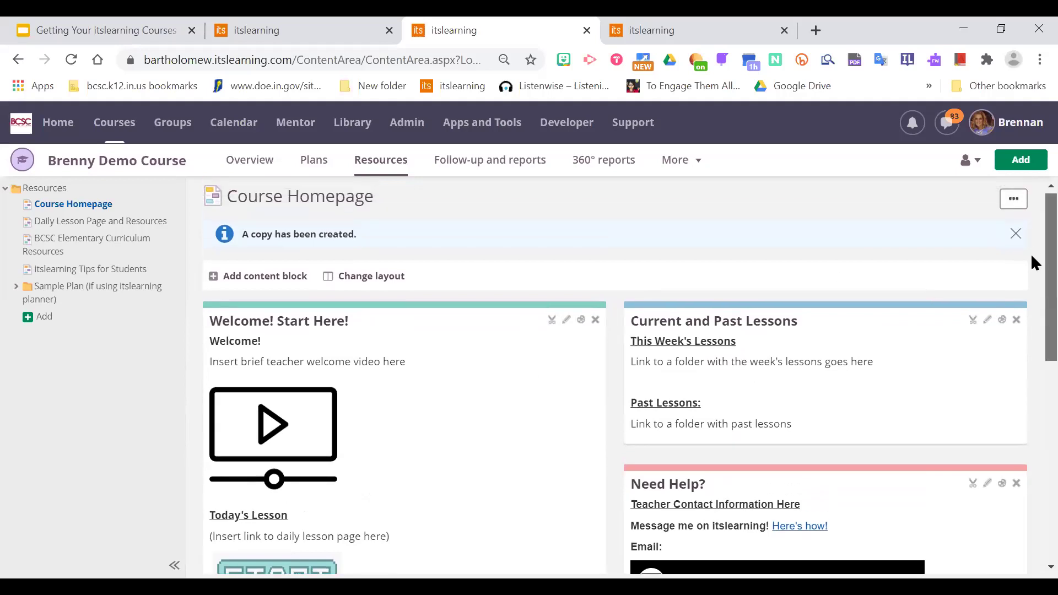
{"action": "scroll", "coordinate": [1032, 259], "scroll_direction": "down", "scroll_amount": 1}
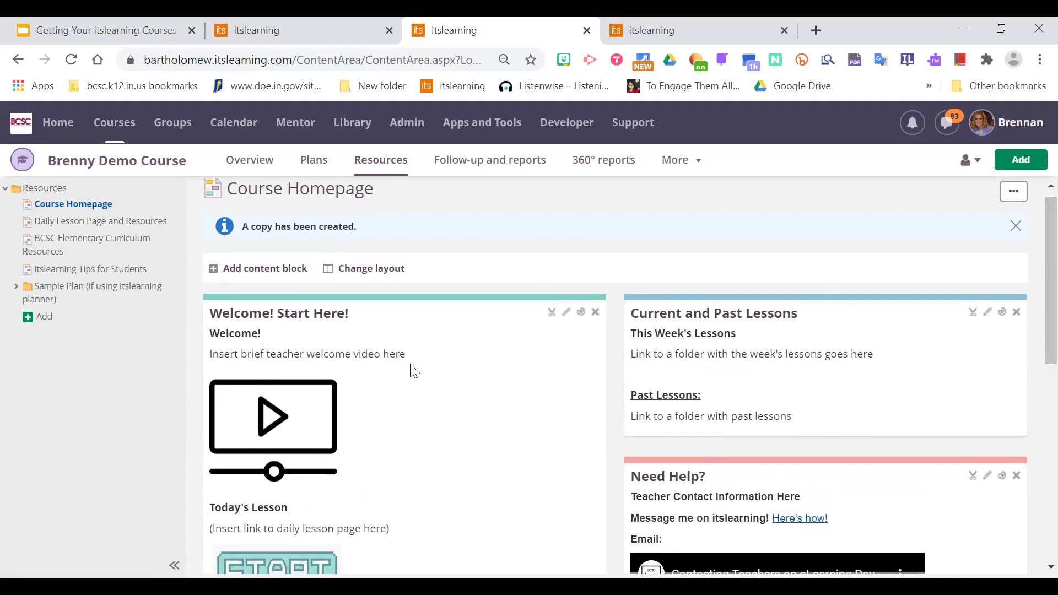
{"action": "left_click", "coordinate": [299, 25]}
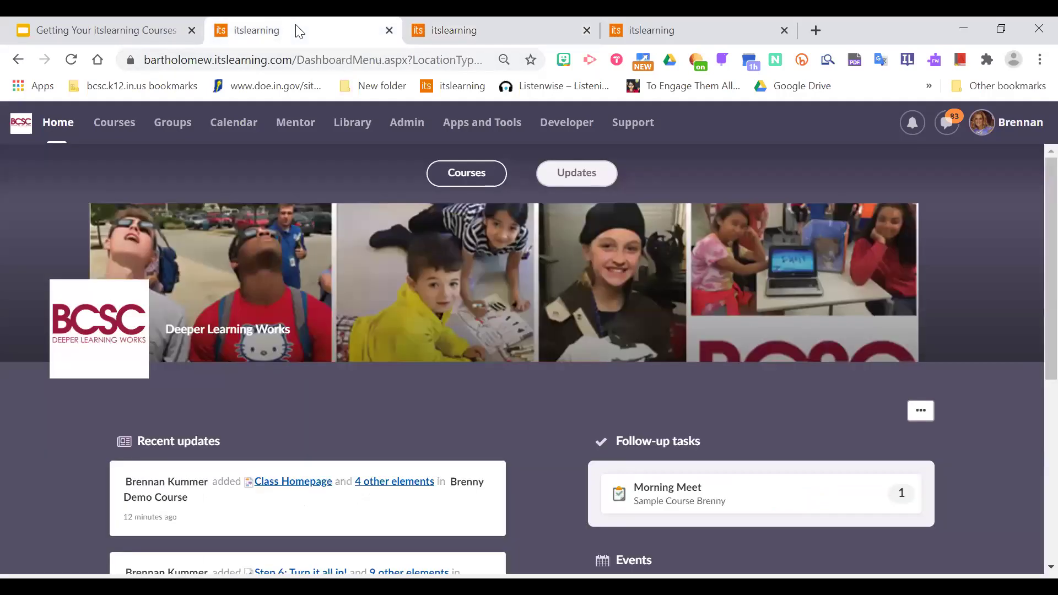
Go to Administration and open Course administration to search courses.
{"action": "left_click", "coordinate": [123, 135]}
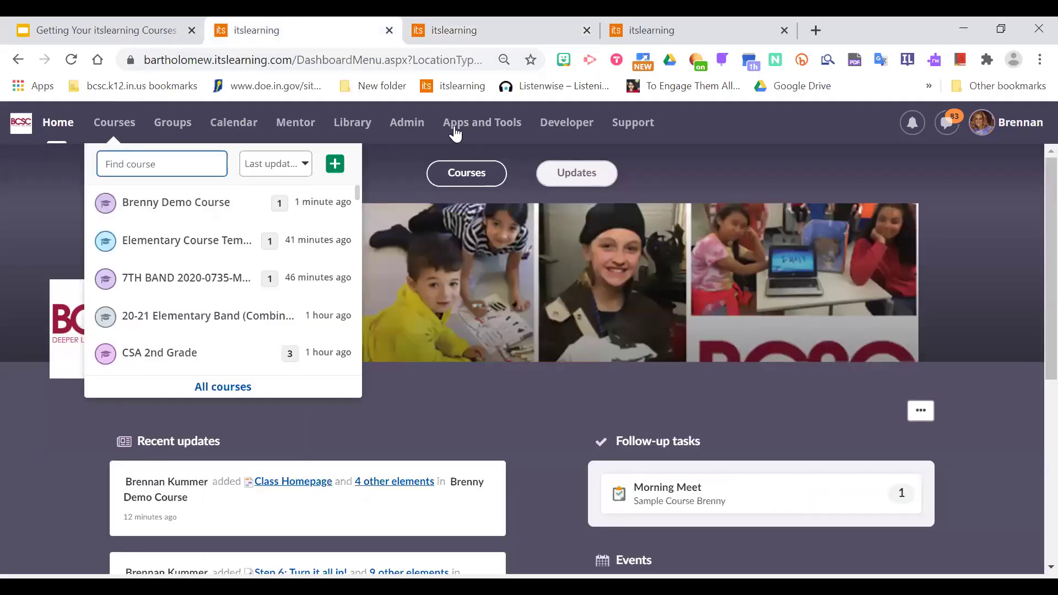
{"action": "left_click", "coordinate": [412, 128]}
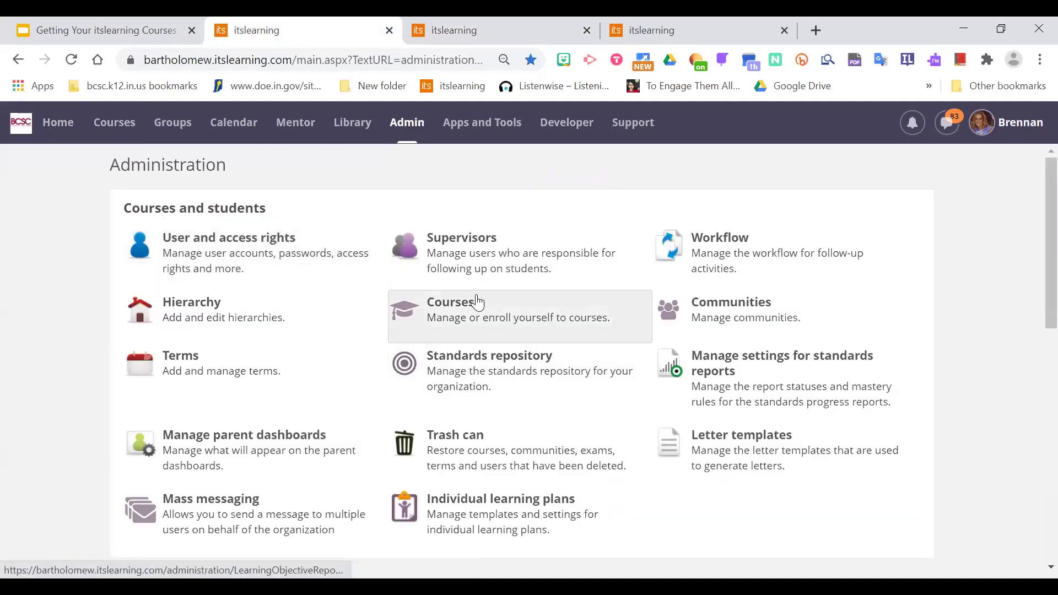
{"action": "left_click", "coordinate": [477, 301]}
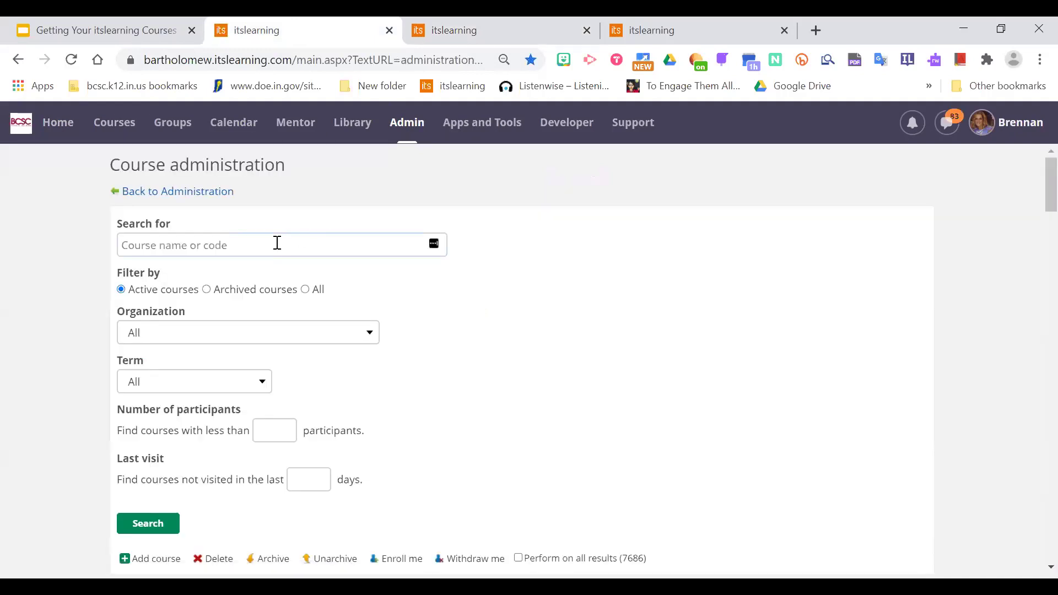
{"action": "left_click", "coordinate": [277, 243]}
{"action": "scroll", "coordinate": [1035, 199], "scroll_direction": "down", "scroll_amount": 2}
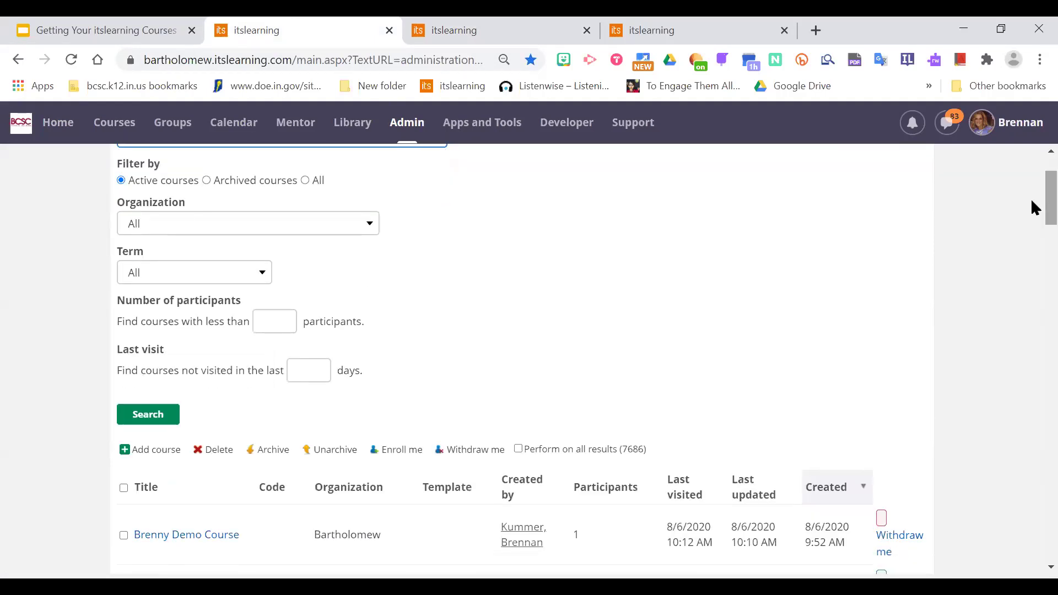
{"action": "scroll", "coordinate": [1034, 207], "scroll_direction": "up", "scroll_amount": 2}
Search the course administration list for 'writing' courses.
{"action": "left_click", "coordinate": [250, 245]}
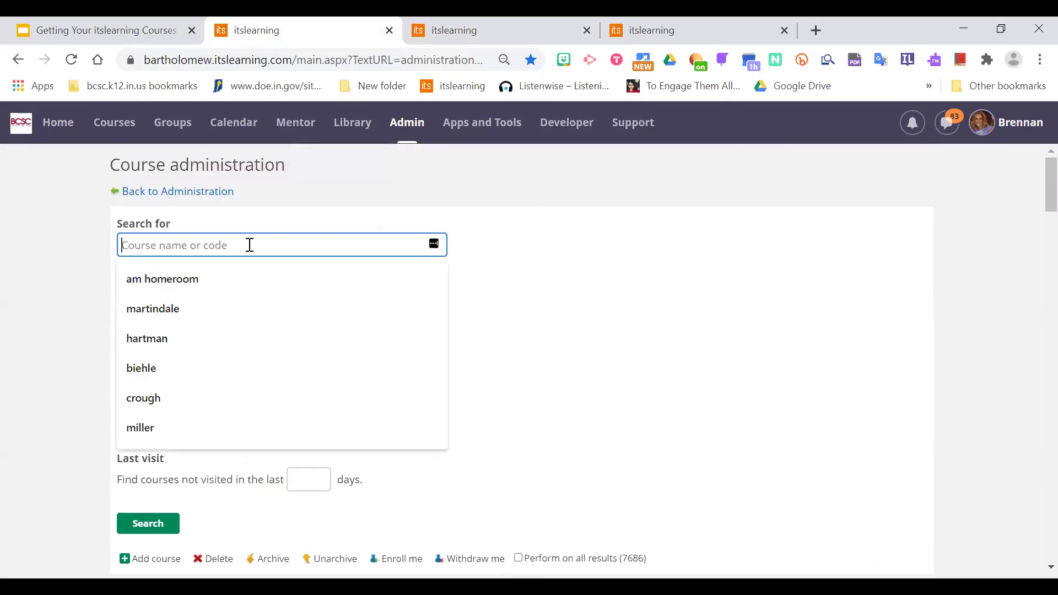
{"action": "type", "text": "am"}
{"action": "key", "text": "BackSpace"}
{"action": "key", "text": "BackSpace"}
{"action": "key", "text": "BackSpace"}
{"action": "type", "text": "advis"}
{"action": "key", "text": "BackSpace"}
{"action": "key", "text": "BackSpace"}
{"action": "key", "text": "BackSpace"}
{"action": "key", "text": "BackSpace"}
{"action": "type", "text": "m"}
{"action": "key", "text": "BackSpace"}
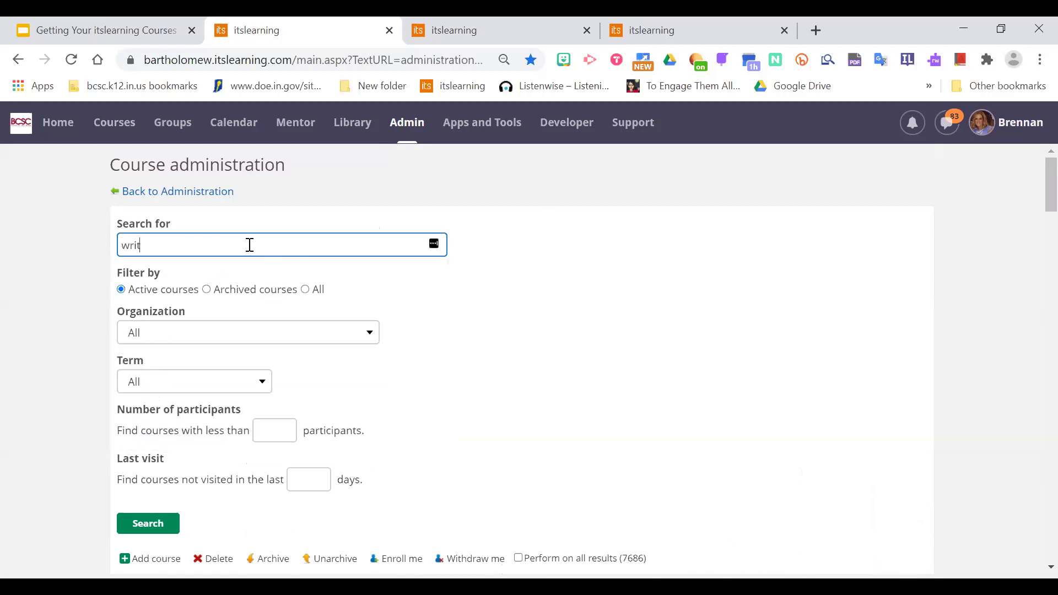
{"action": "key", "text": "Return"}
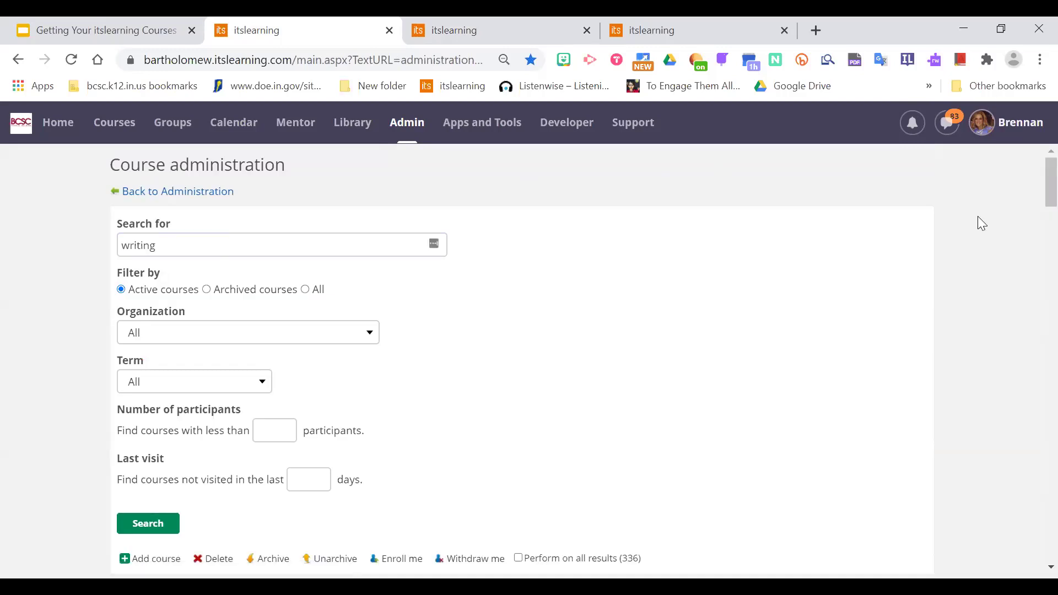
Enroll yourself in the GR2 Writing course at CSA Fodrea and open it in a new tab.
{"action": "scroll", "coordinate": [1031, 191], "scroll_direction": "down", "scroll_amount": 8}
{"action": "scroll", "coordinate": [1032, 236], "scroll_direction": "down", "scroll_amount": 1}
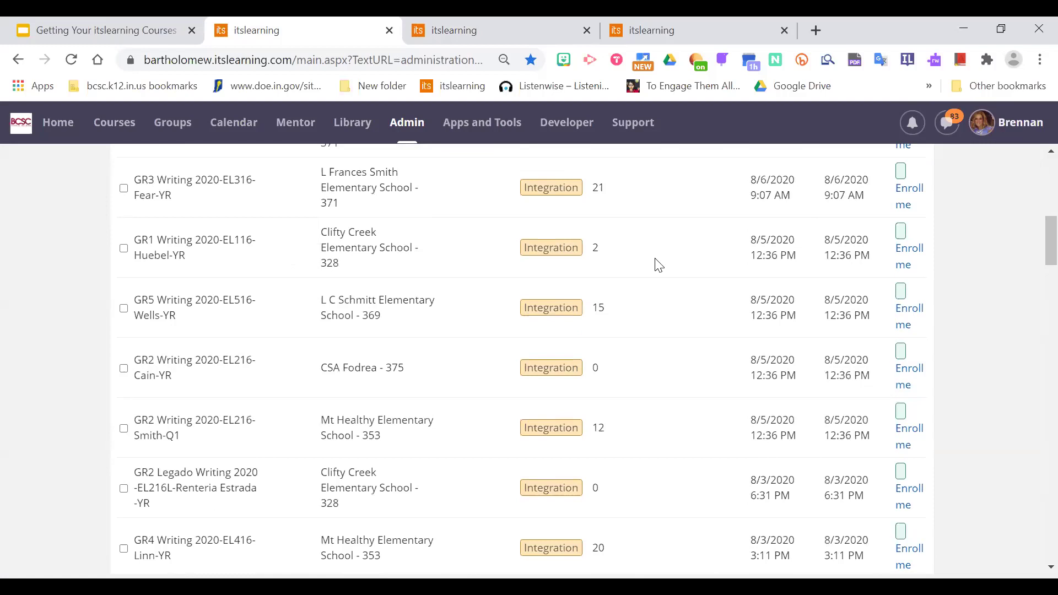
{"action": "left_click", "coordinate": [909, 379]}
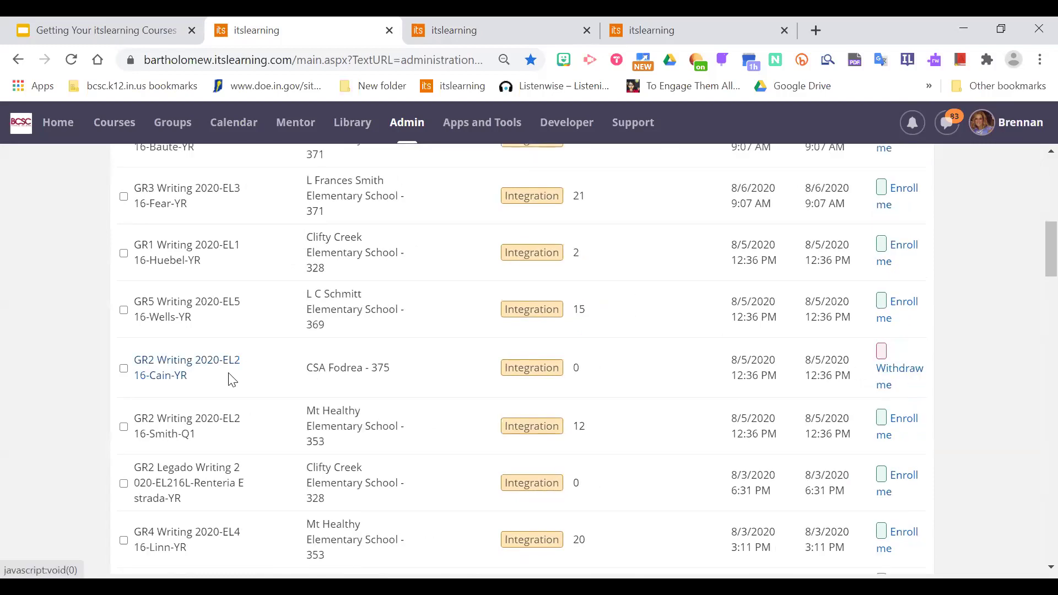
{"action": "middle_click", "coordinate": [167, 368]}
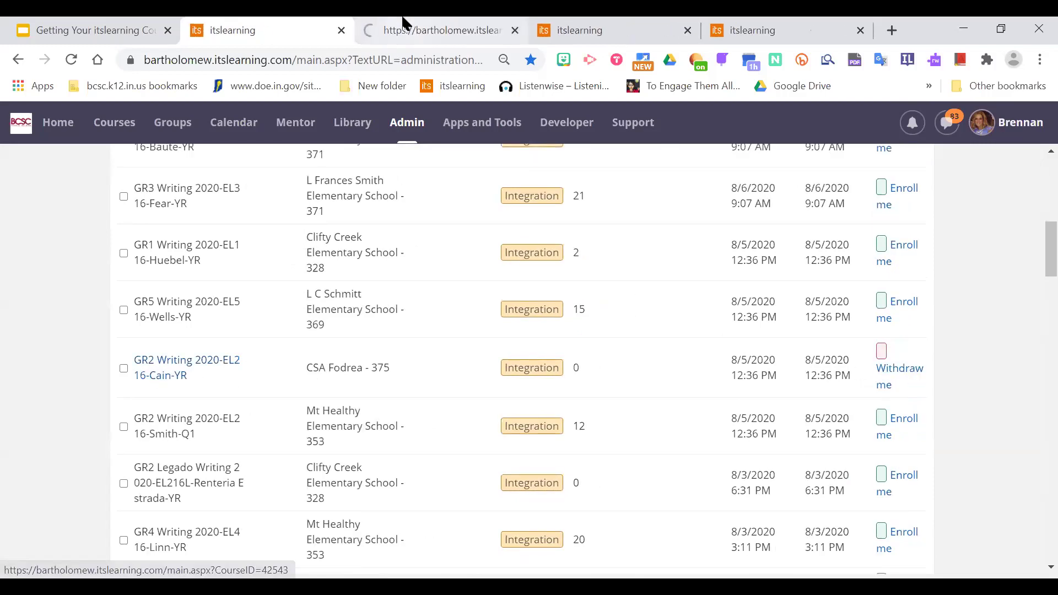
Switch to the GR2 Writing 2020 tab and scroll through its welcome, lessons and help blocks.
{"action": "left_click", "coordinate": [414, 24]}
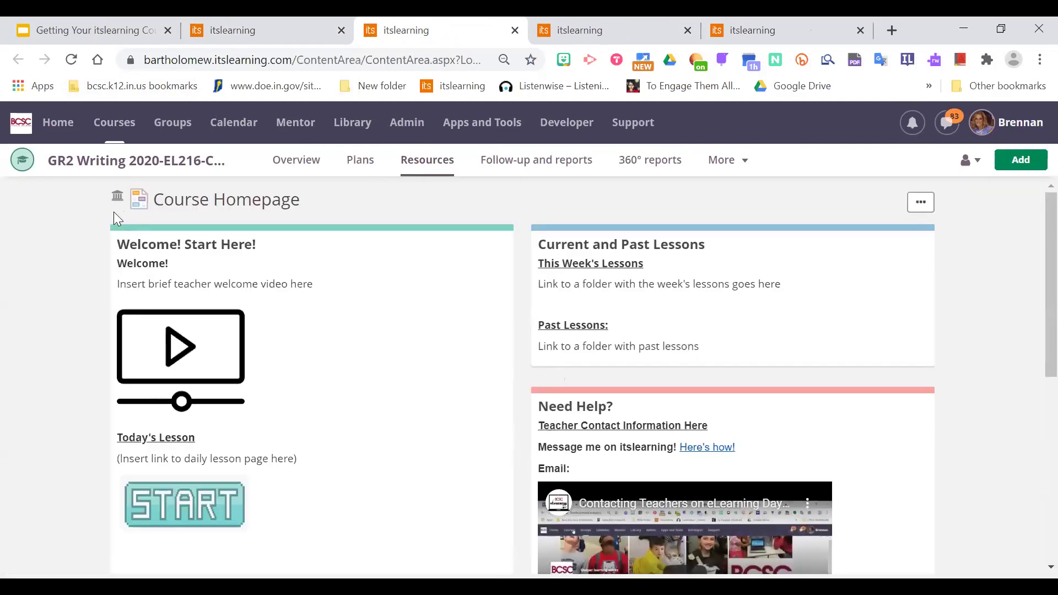
{"action": "mouse_move", "coordinate": [114, 206]}
{"action": "scroll", "coordinate": [1034, 273], "scroll_direction": "down", "scroll_amount": 5}
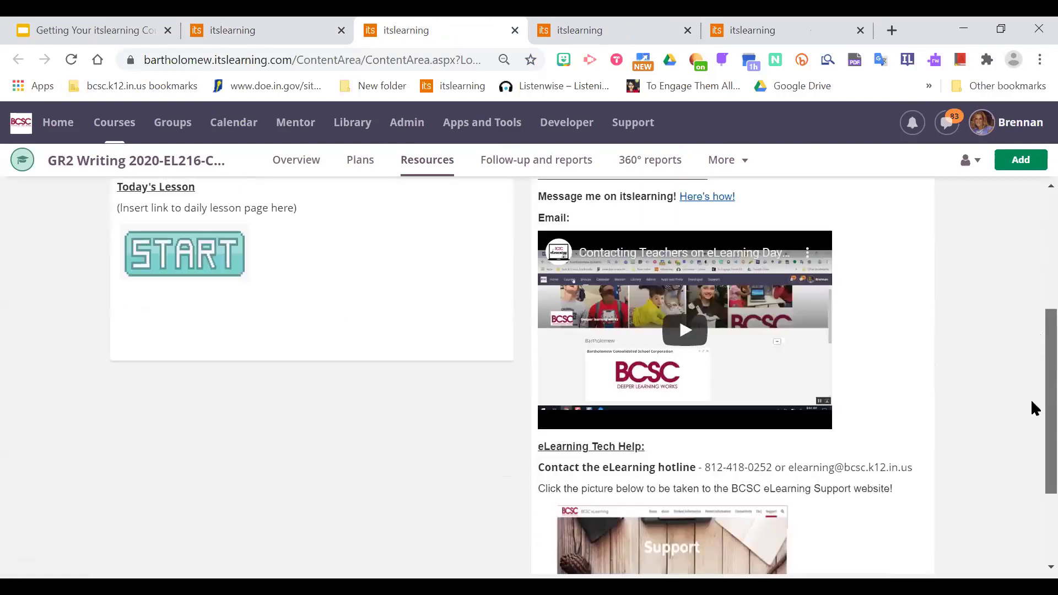
{"action": "scroll", "coordinate": [1035, 278], "scroll_direction": "up", "scroll_amount": 5}
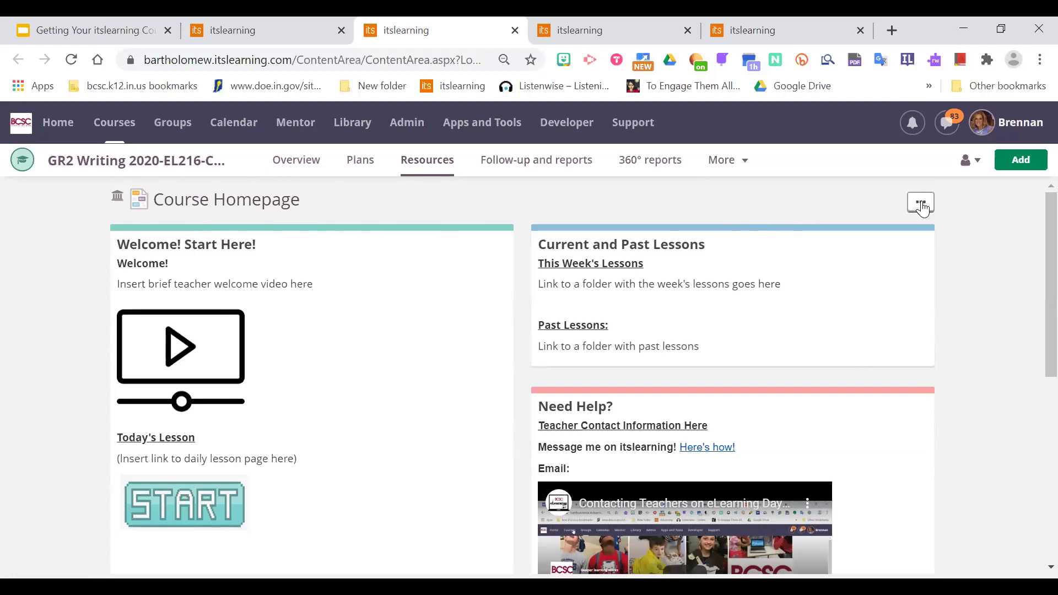
Use the Course Homepage's '...' menu to create and confirm your own copy.
{"action": "left_click", "coordinate": [921, 204]}
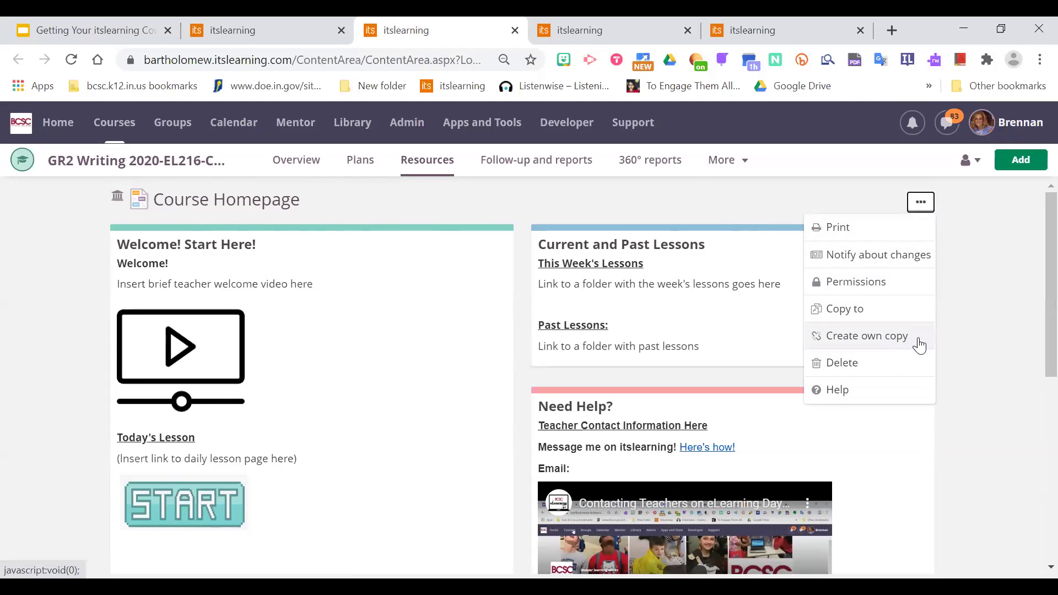
{"action": "left_click", "coordinate": [885, 337]}
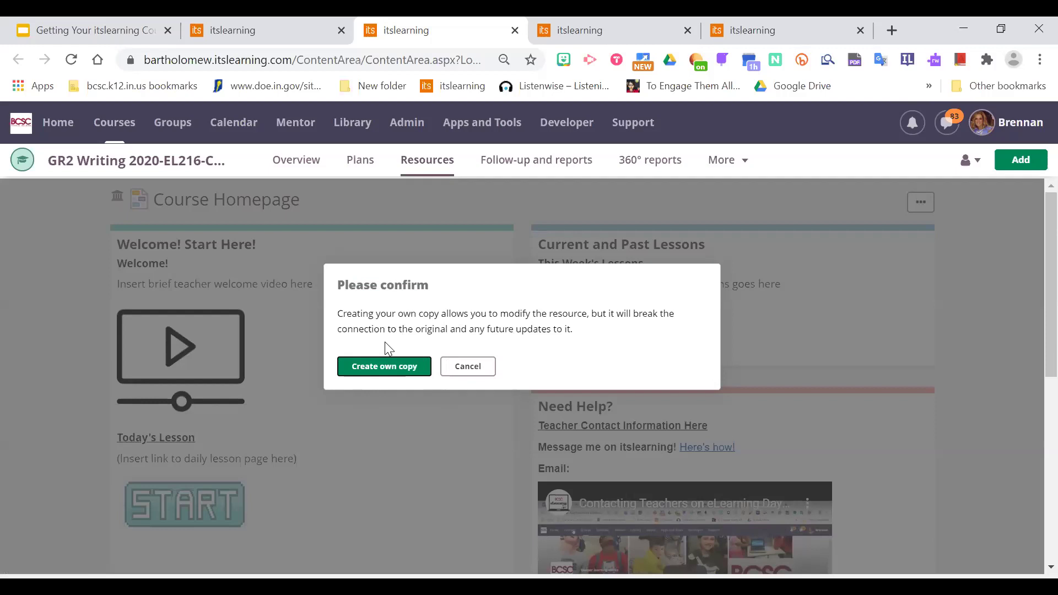
{"action": "left_click", "coordinate": [401, 368]}
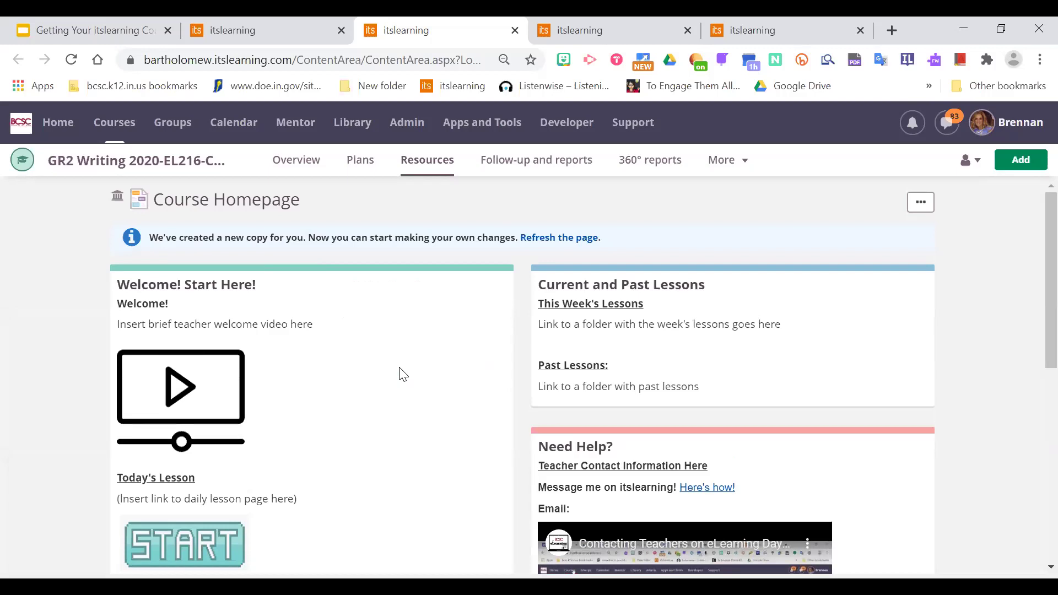
Refresh the page so the copied Course Homepage's blocks become editable, then scroll to check them.
{"action": "left_click", "coordinate": [577, 240]}
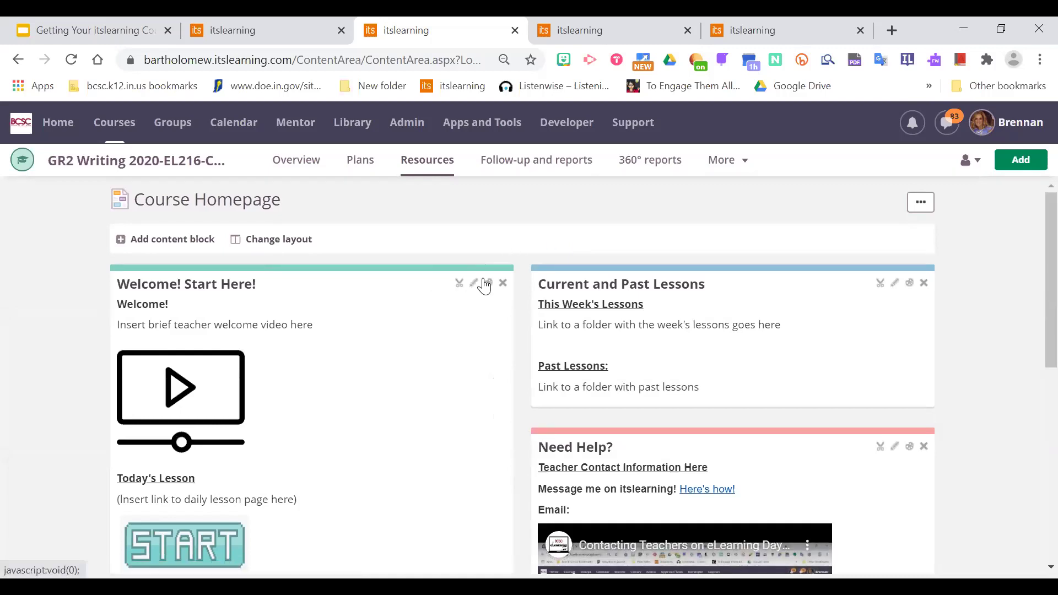
{"action": "scroll", "coordinate": [1031, 279], "scroll_direction": "down", "scroll_amount": 1}
{"action": "scroll", "coordinate": [1033, 248], "scroll_direction": "up", "scroll_amount": 1}
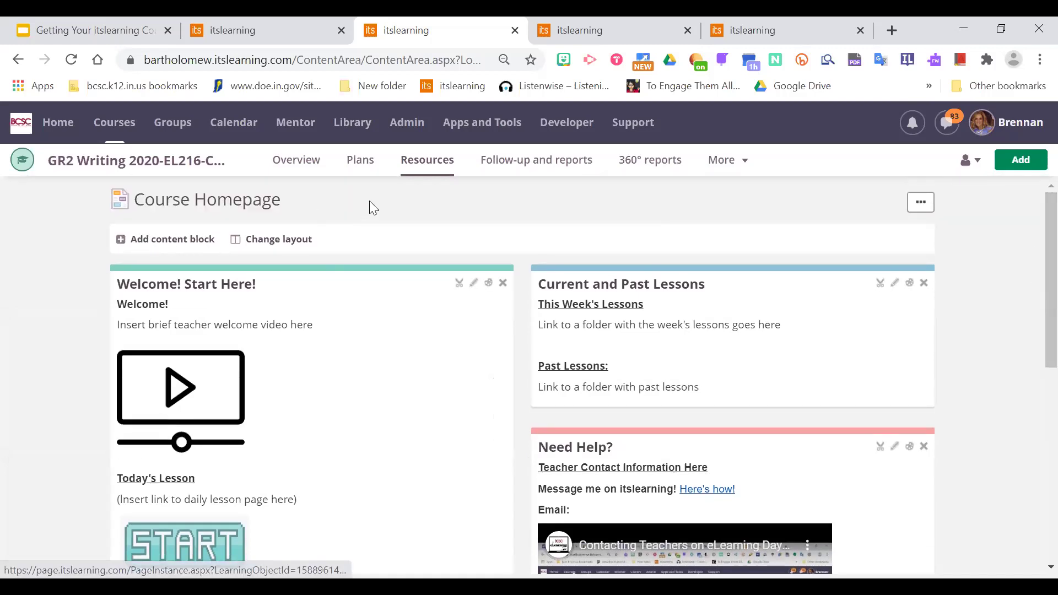
{"action": "scroll", "coordinate": [1033, 395], "scroll_direction": "down", "scroll_amount": 6}
{"action": "scroll", "coordinate": [1033, 206], "scroll_direction": "up", "scroll_amount": 6}
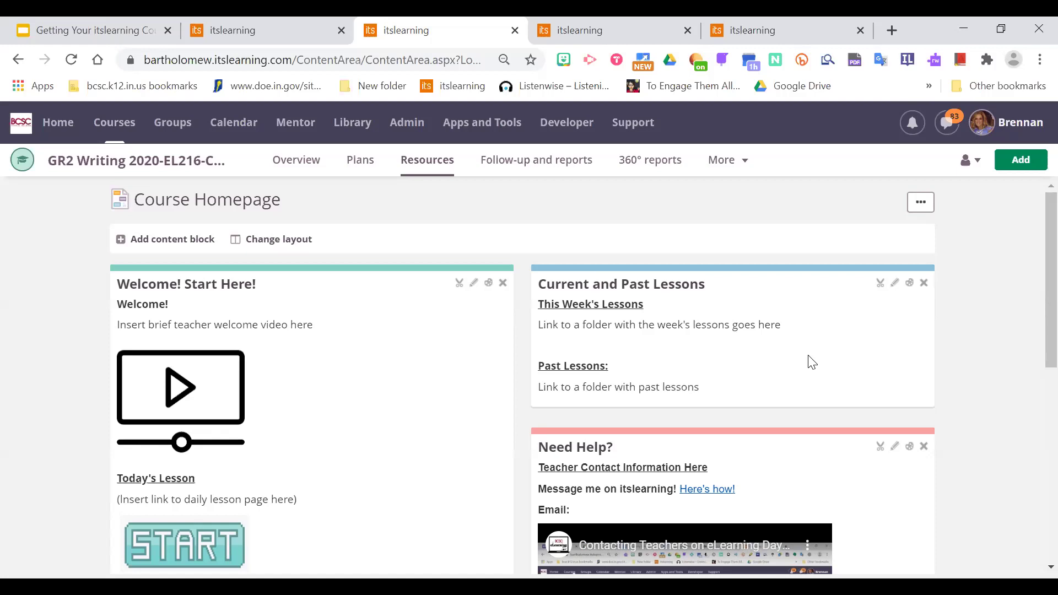
Enter the teacher's e-mail address after 'Email:' in the Need Help? block and save it.
{"action": "scroll", "coordinate": [1035, 276], "scroll_direction": "down", "scroll_amount": 1}
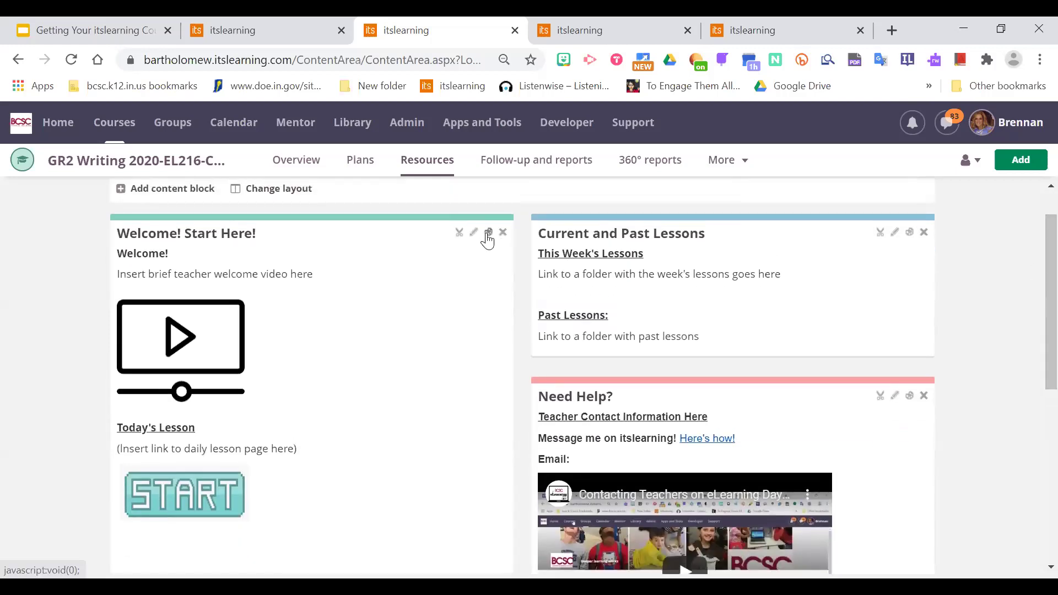
{"action": "scroll", "coordinate": [1034, 314], "scroll_direction": "down", "scroll_amount": 1}
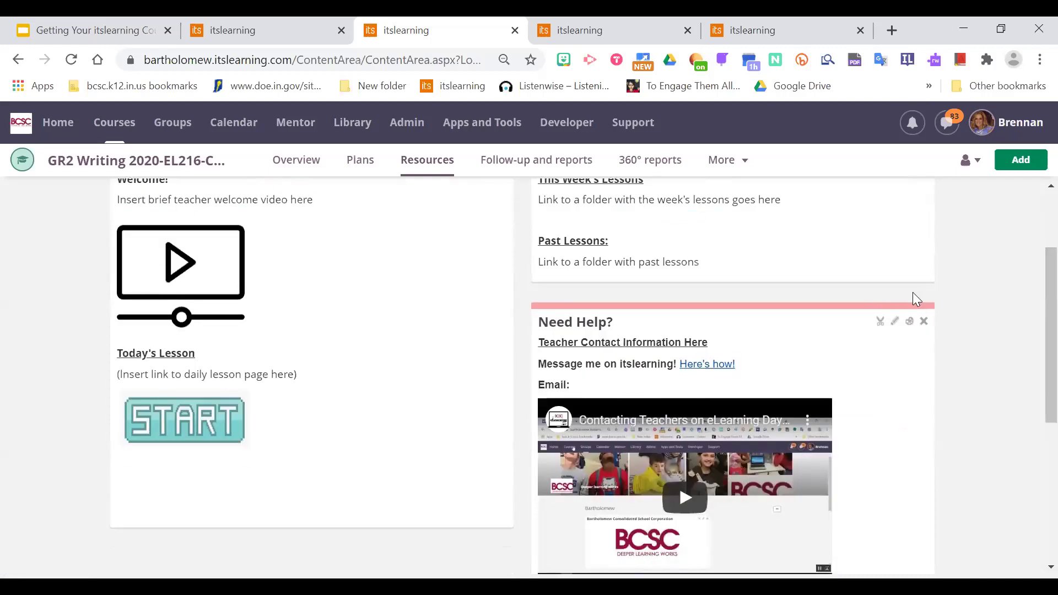
{"action": "left_click", "coordinate": [895, 323]}
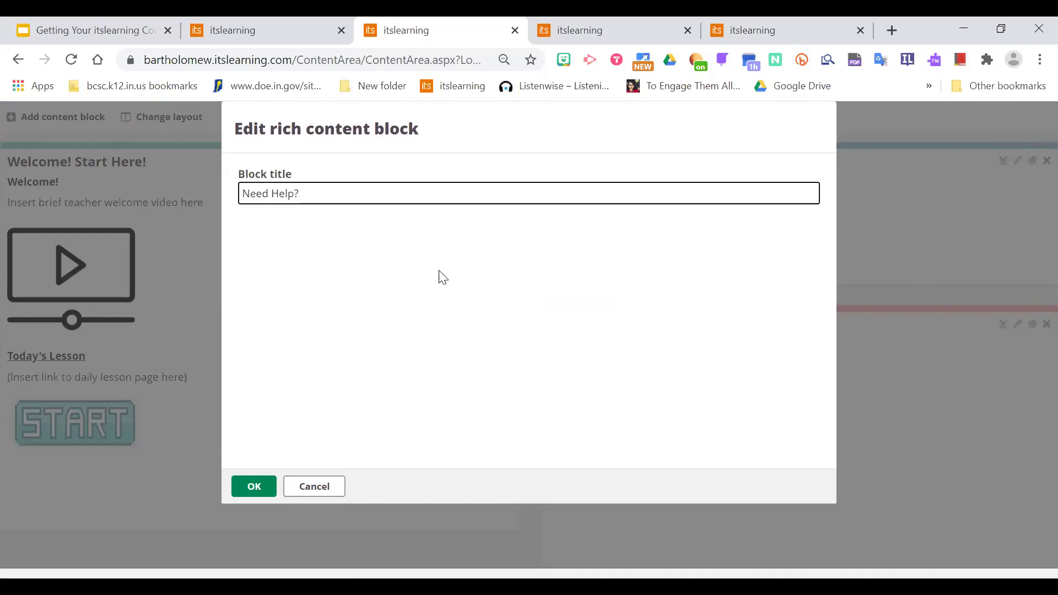
{"action": "left_click", "coordinate": [327, 313]}
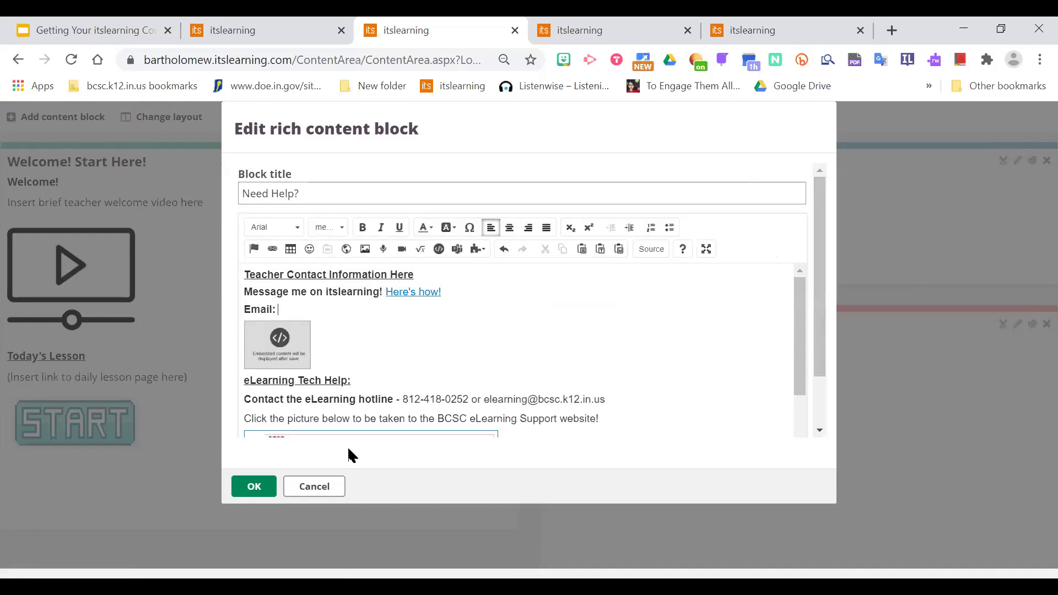
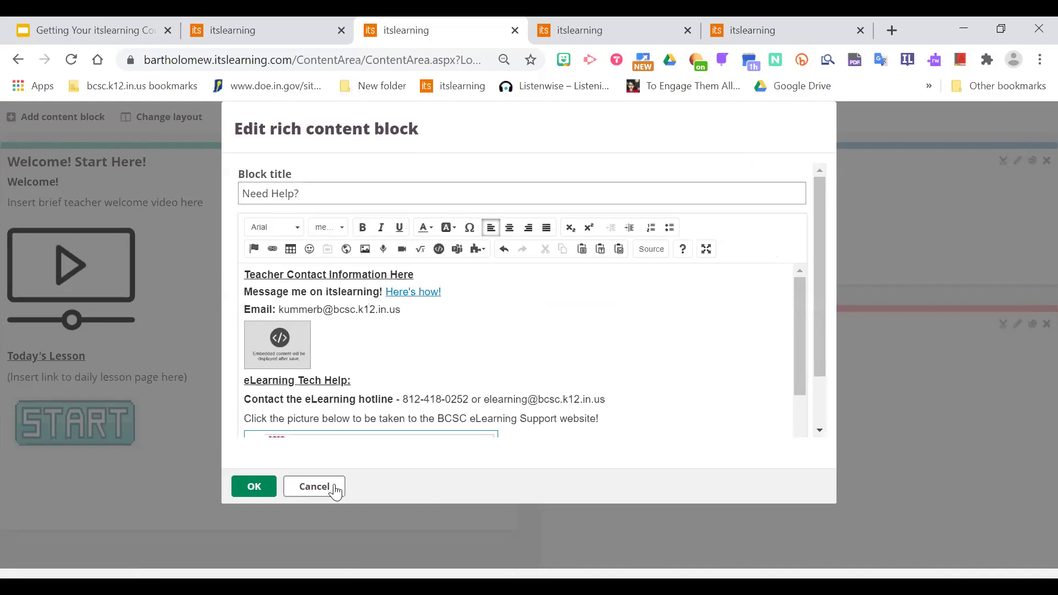
{"action": "left_click", "coordinate": [263, 486]}
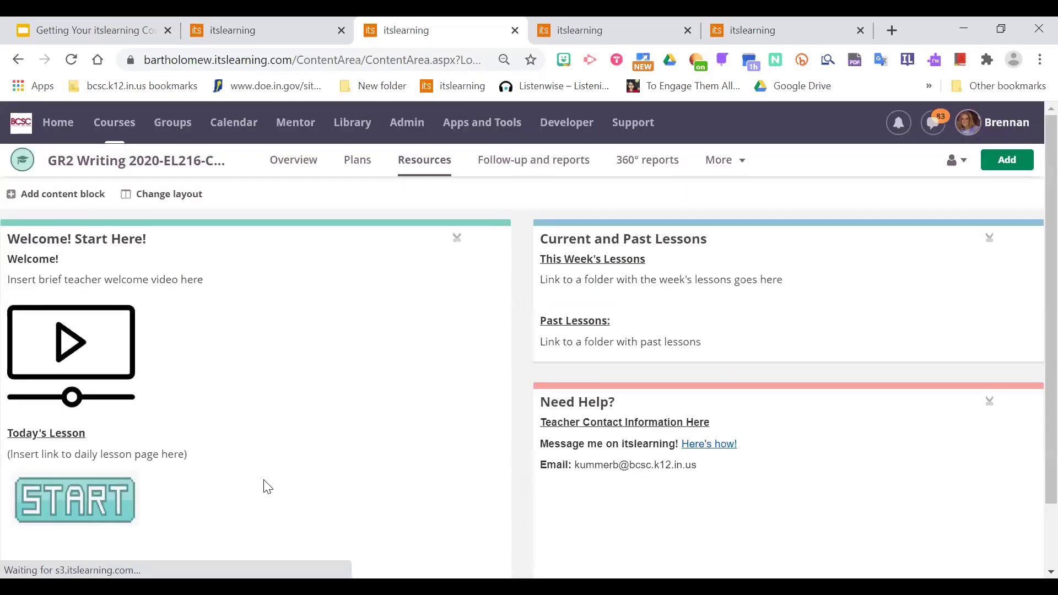
Open the Welcome! Start Here! block for editing.
{"action": "scroll", "coordinate": [1031, 277], "scroll_direction": "down", "scroll_amount": 2}
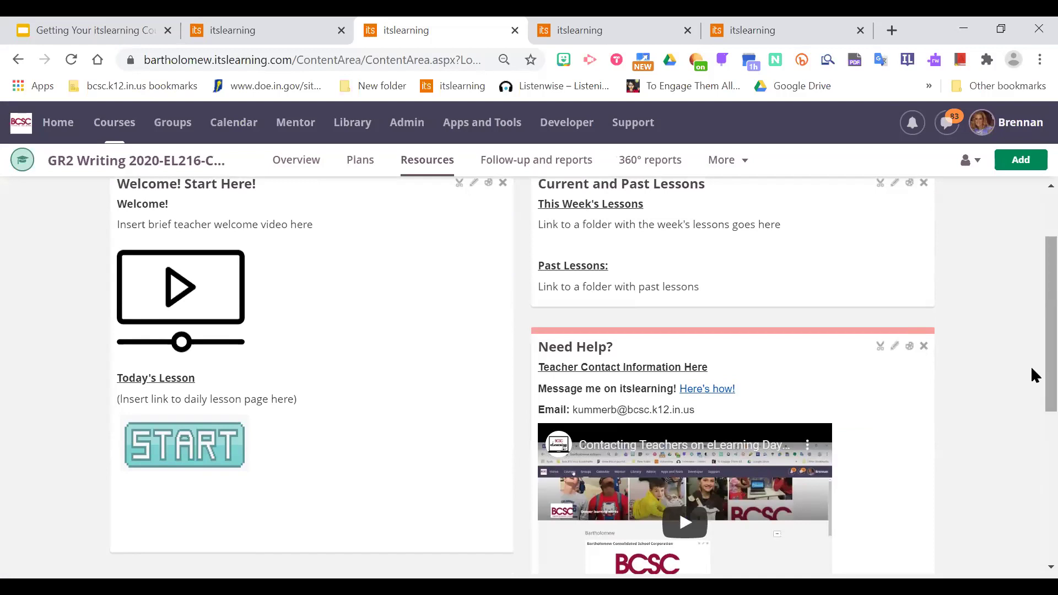
{"action": "scroll", "coordinate": [1032, 309], "scroll_direction": "up", "scroll_amount": 2}
{"action": "scroll", "coordinate": [1033, 334], "scroll_direction": "down", "scroll_amount": 1}
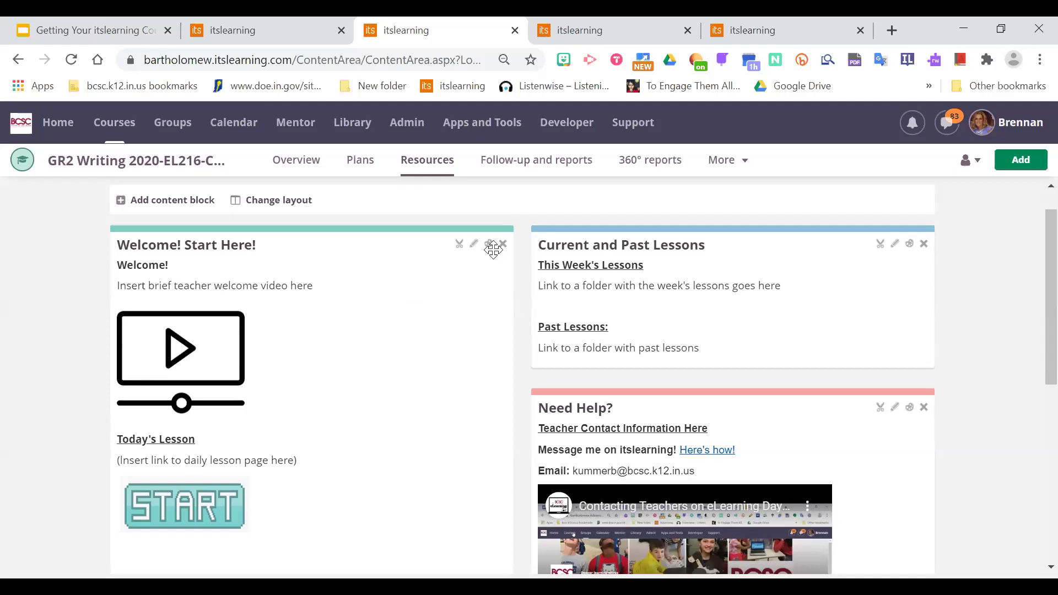
{"action": "left_click", "coordinate": [474, 244]}
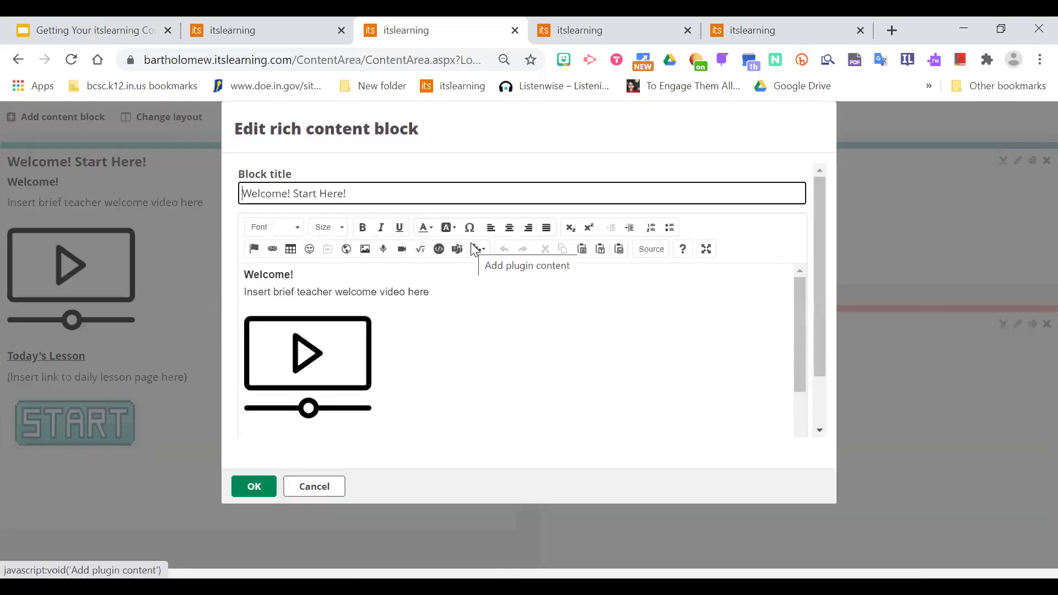
{"action": "mouse_move", "coordinate": [823, 214]}
{"action": "left_mouse_down"}
{"action": "mouse_move", "coordinate": [824, 227]}
{"action": "mouse_move", "coordinate": [819, 205]}
{"action": "left_mouse_up"}
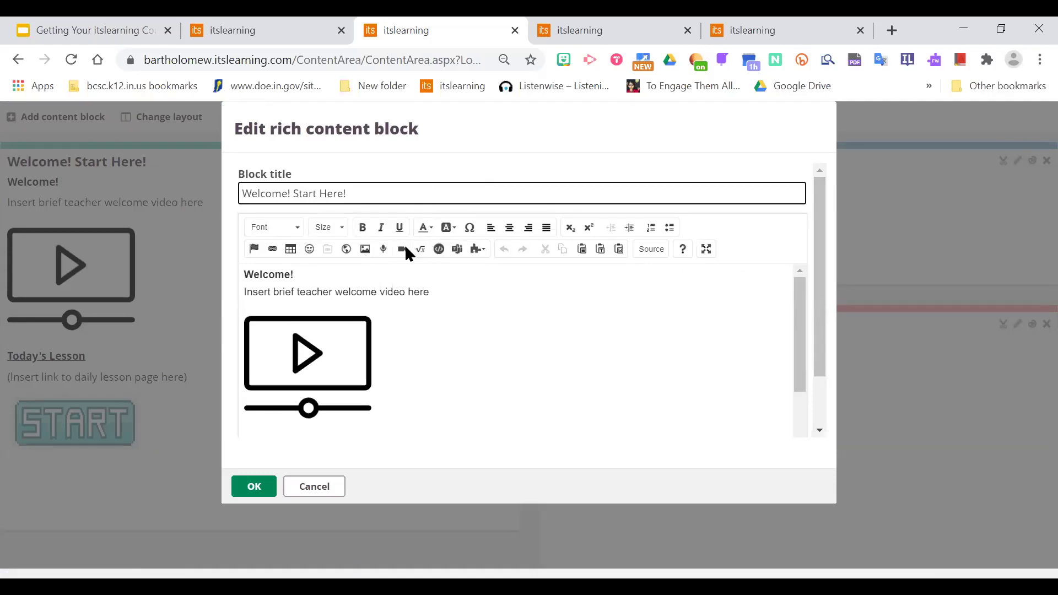
Delete the 'Insert brief teacher welcome video here' line and the placeholder video image.
{"action": "left_click", "coordinate": [429, 291]}
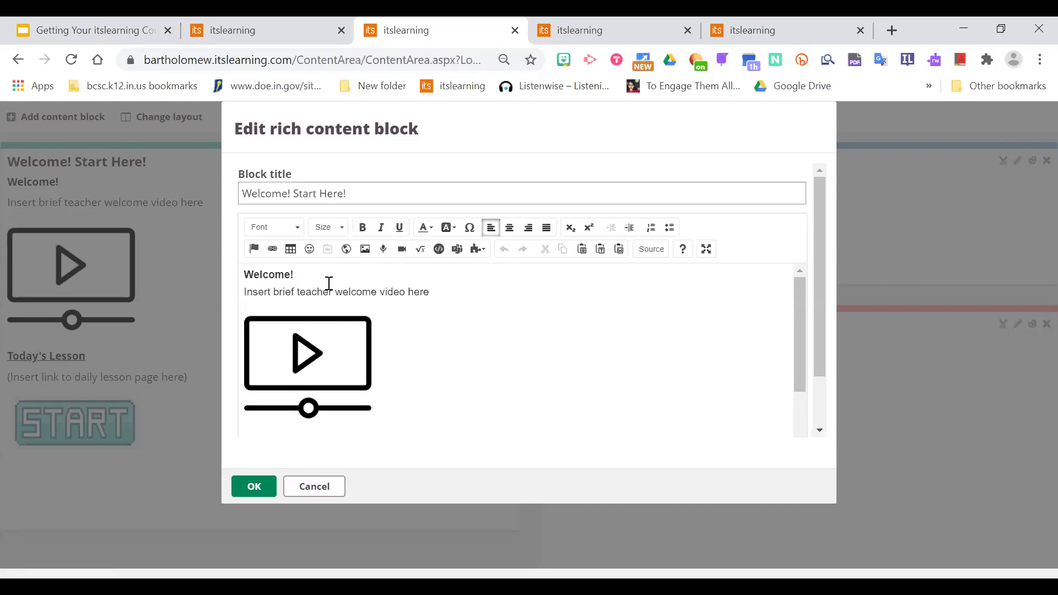
{"action": "triple_click", "coordinate": [259, 293]}
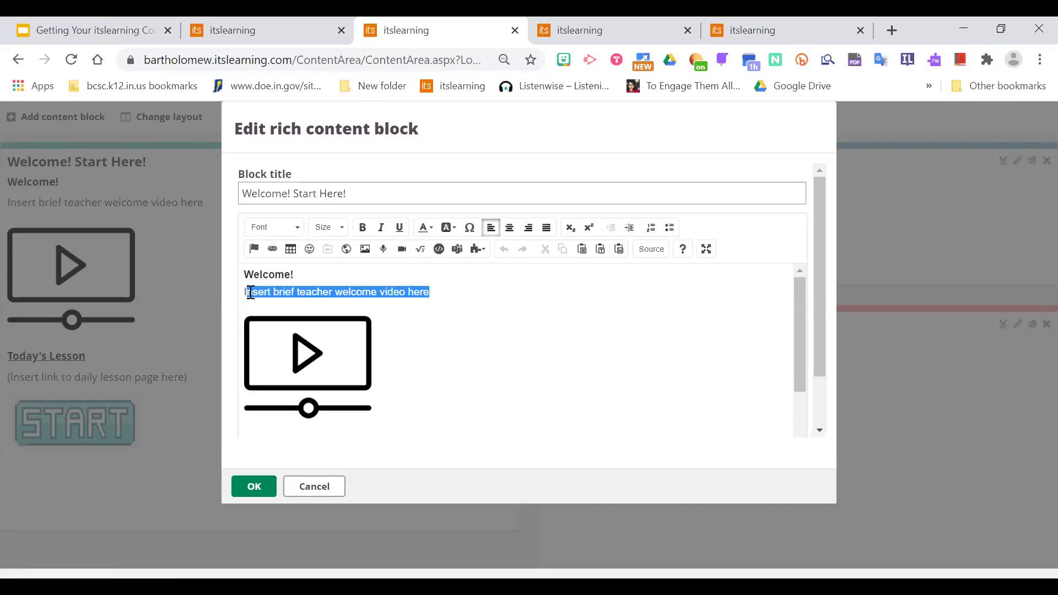
{"action": "key", "text": "Delete"}
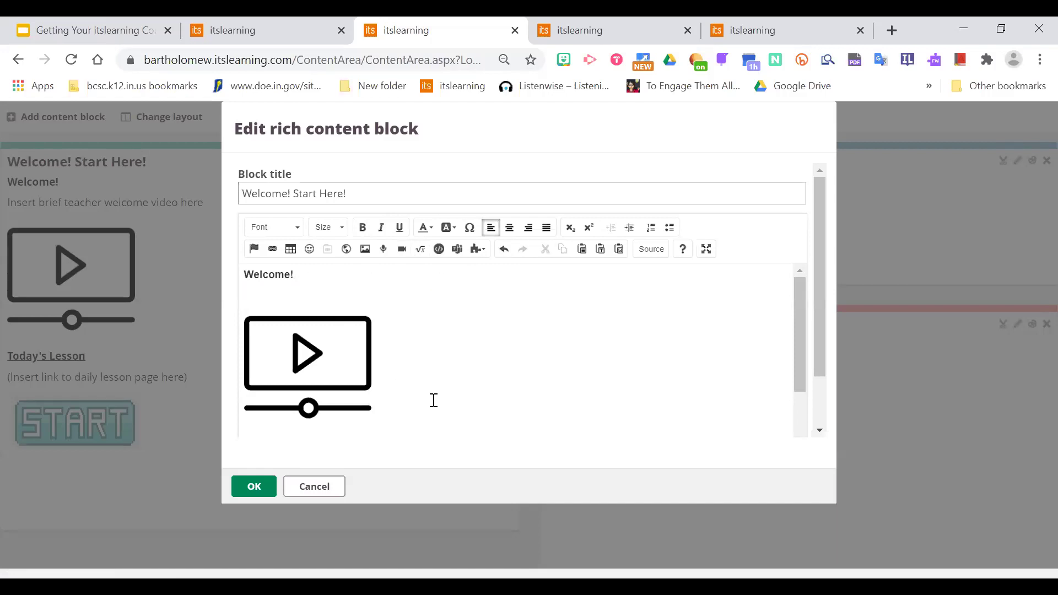
{"action": "left_click", "coordinate": [304, 354]}
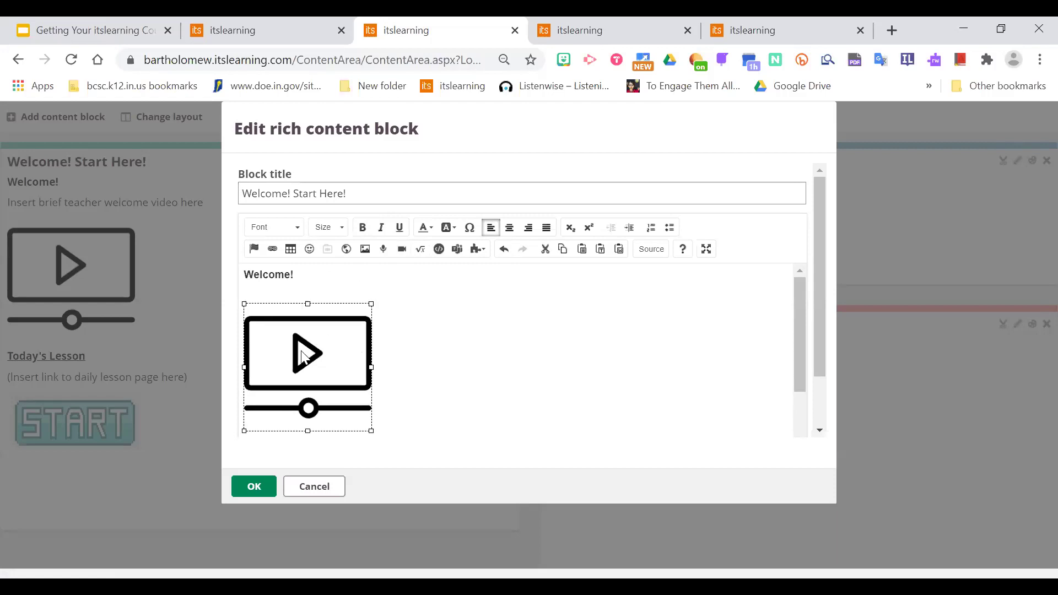
{"action": "key", "text": "Delete"}
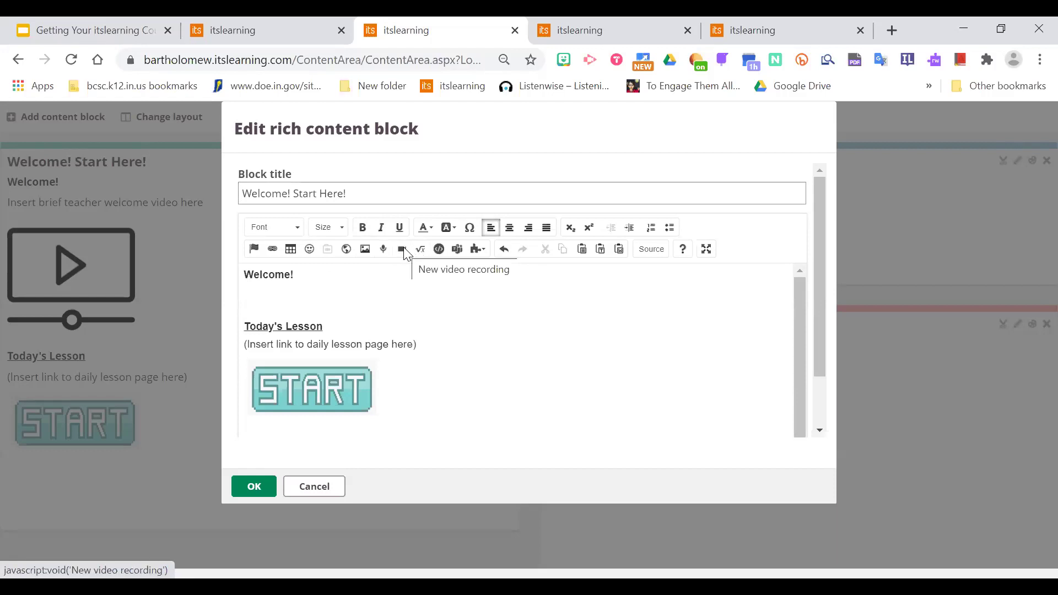
{"action": "left_click", "coordinate": [403, 250]}
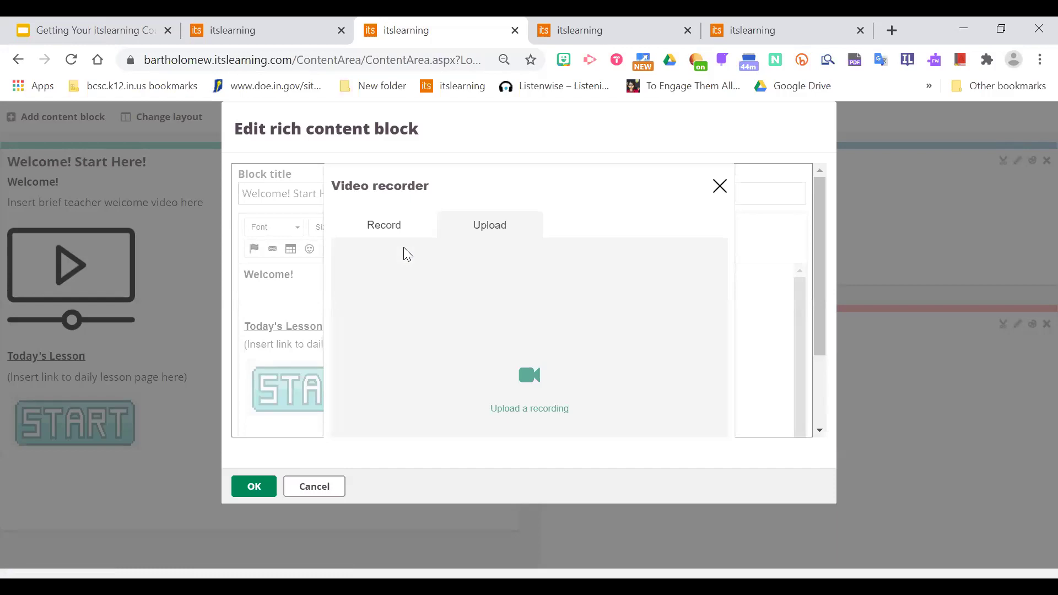
{"action": "left_click", "coordinate": [390, 235]}
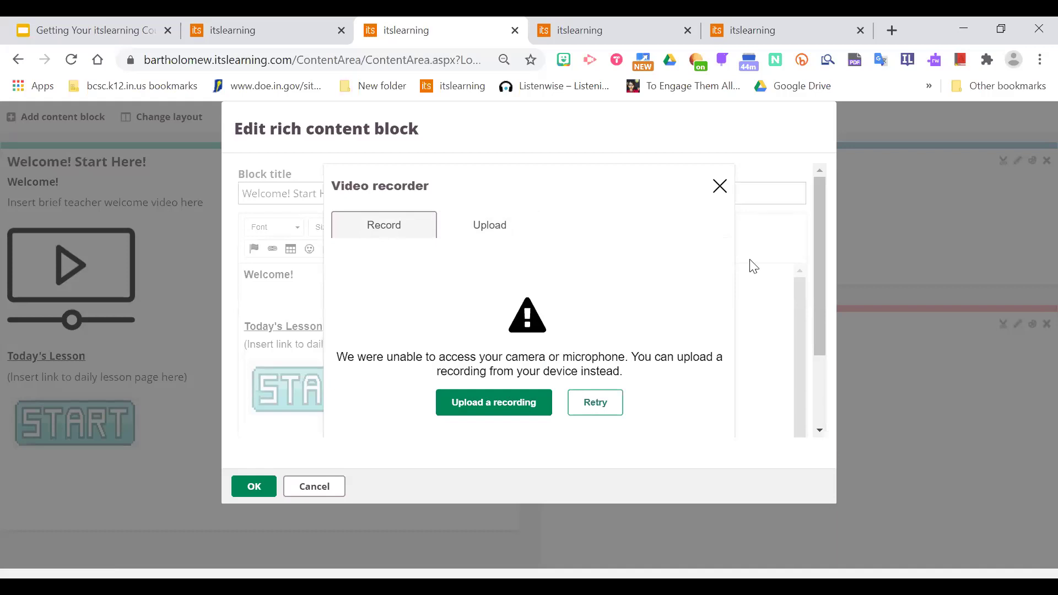
{"action": "left_click", "coordinate": [720, 185]}
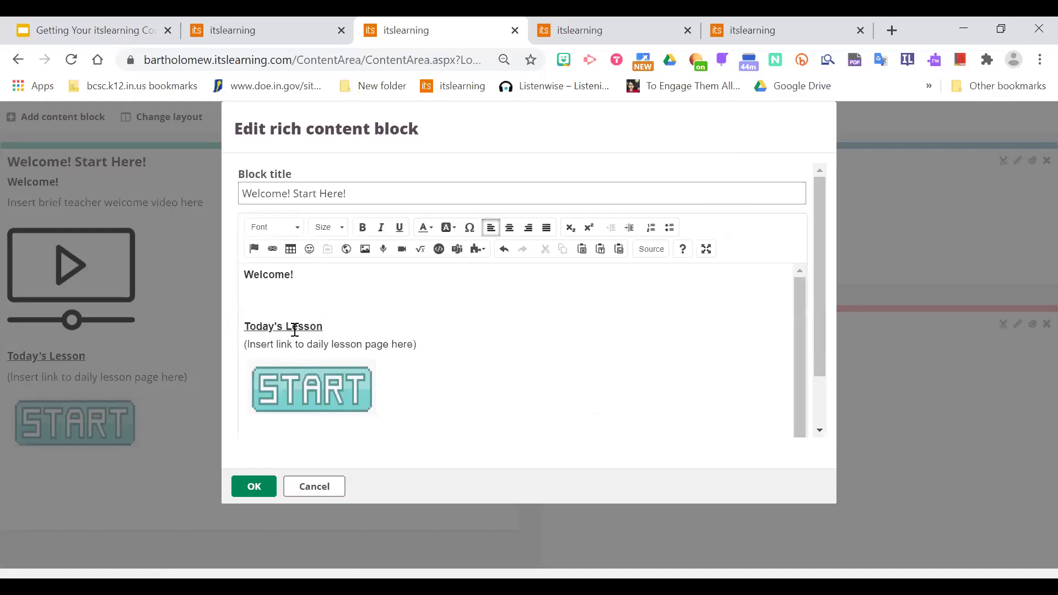
Switch to the Elementary Course Template tab and open its Class Homepage.
{"action": "left_click", "coordinate": [594, 23]}
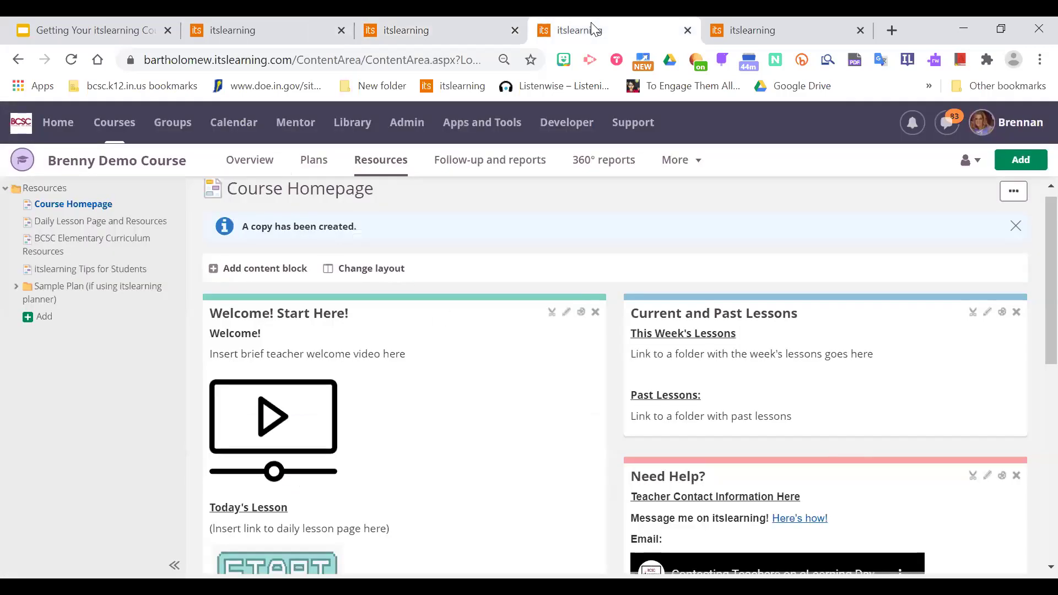
{"action": "left_click", "coordinate": [222, 30]}
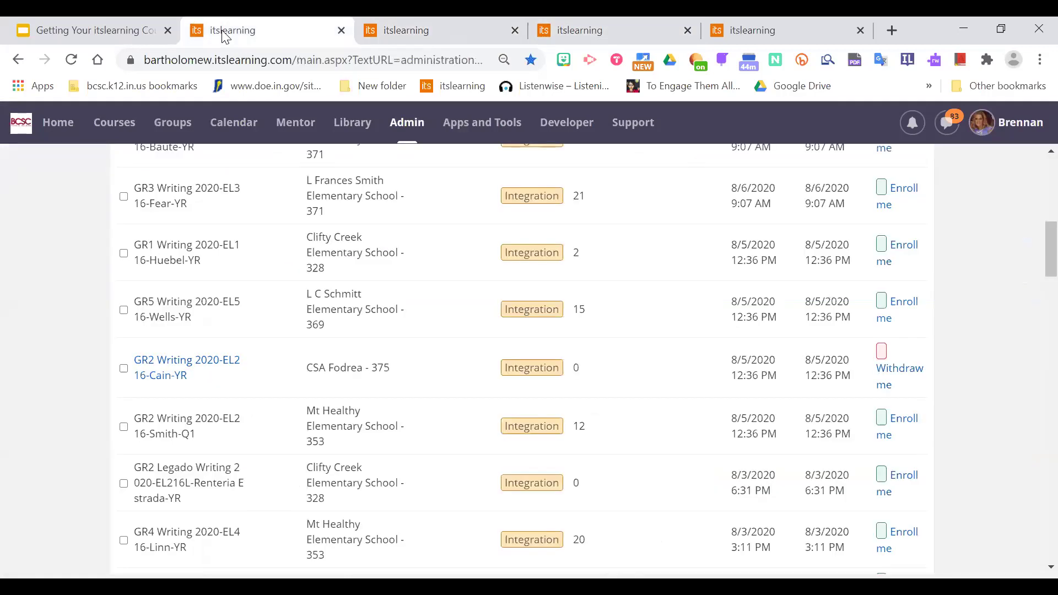
{"action": "left_click", "coordinate": [441, 26]}
{"action": "left_click", "coordinate": [742, 27]}
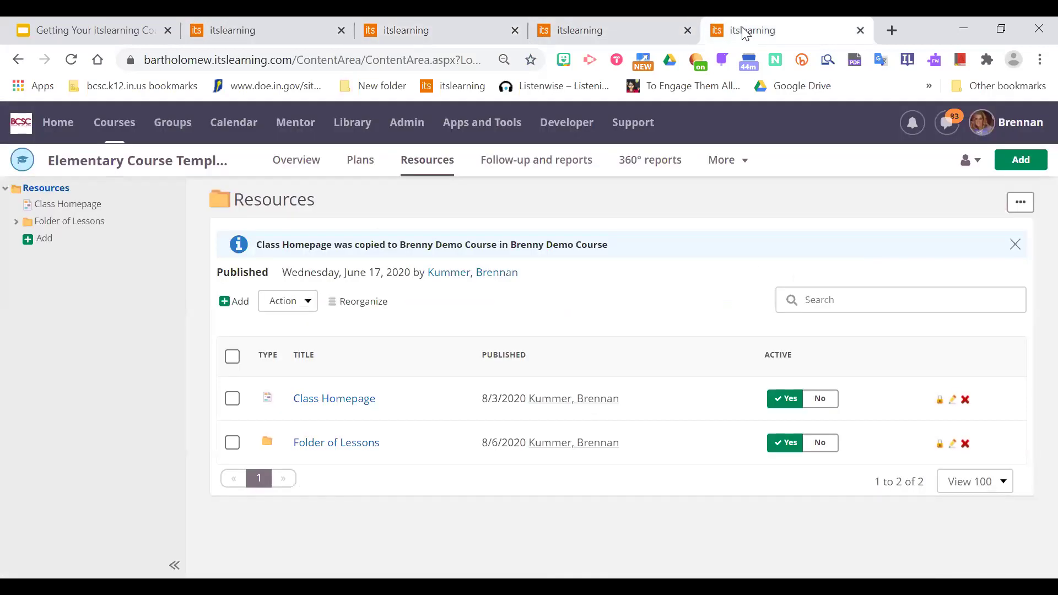
{"action": "left_click", "coordinate": [337, 403]}
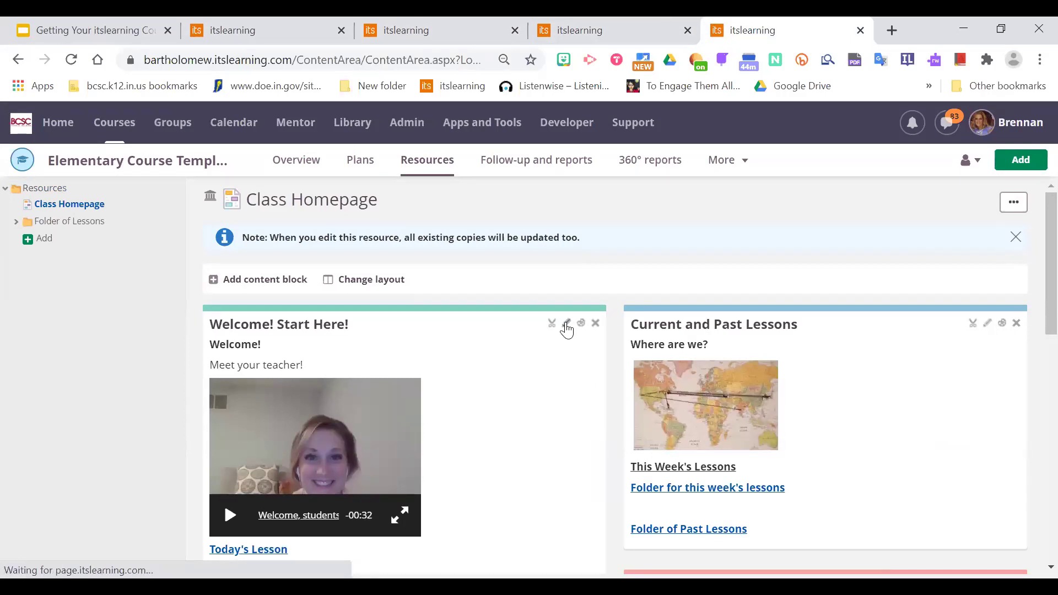
Inspect the Welcome! Start Here! block's teacher welcome video in the editor, then cancel without saving.
{"action": "left_click", "coordinate": [566, 325]}
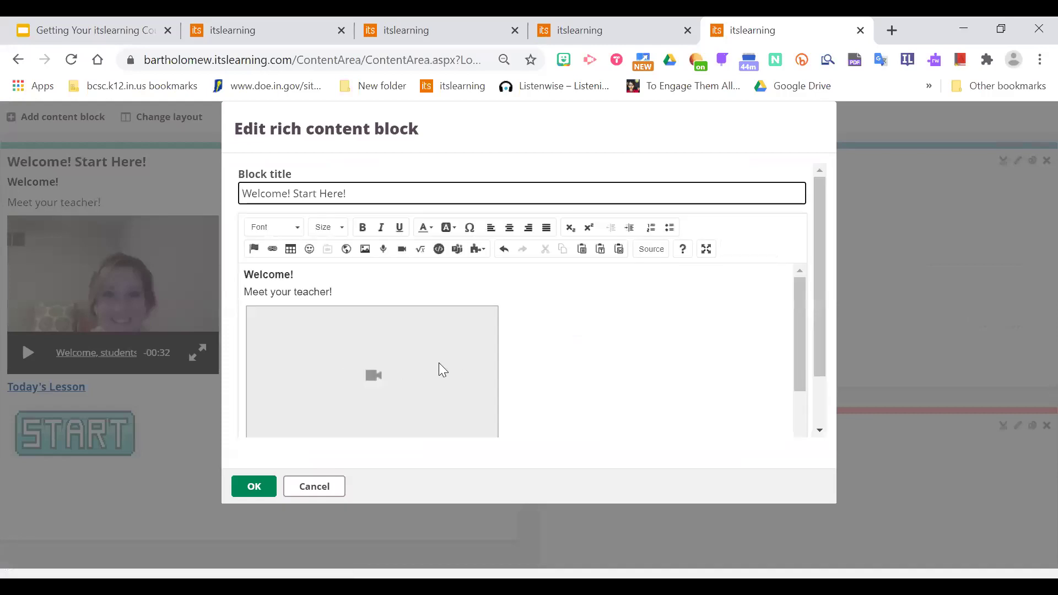
{"action": "left_click", "coordinate": [370, 380]}
{"action": "left_click_drag", "start_coordinate": [824, 280], "coordinate": [817, 388]}
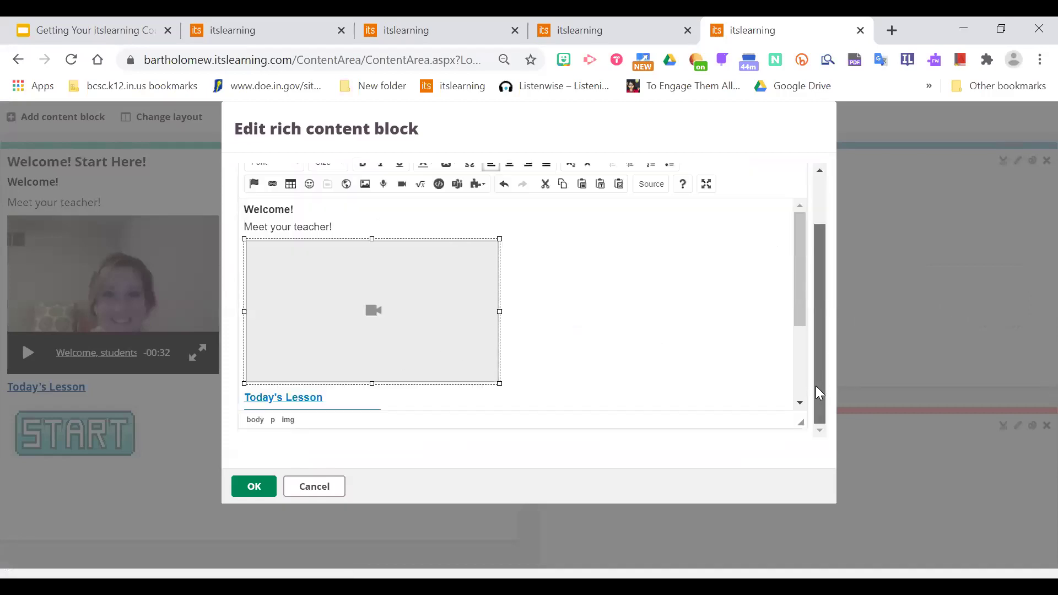
{"action": "scroll", "coordinate": [408, 263], "scroll_direction": "down", "scroll_amount": 2}
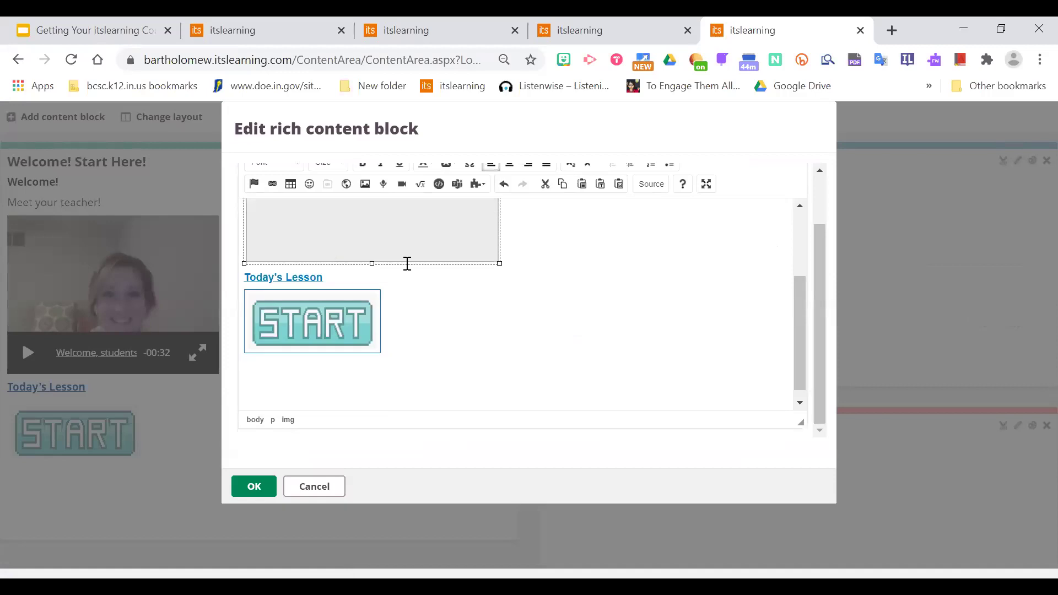
{"action": "left_click_drag", "start_coordinate": [800, 330], "coordinate": [817, 262]}
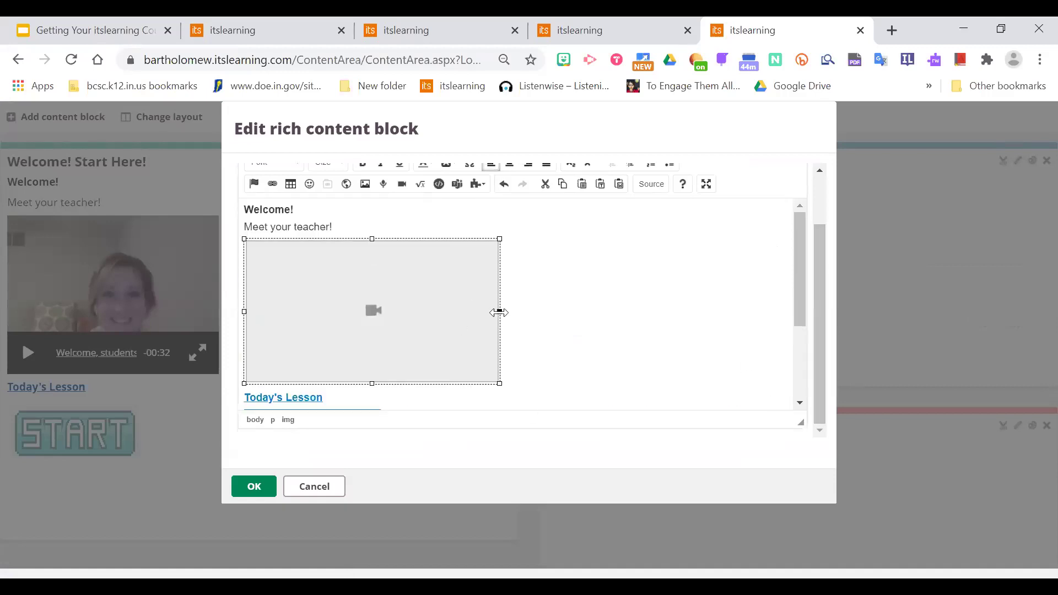
{"action": "left_click", "coordinate": [327, 489]}
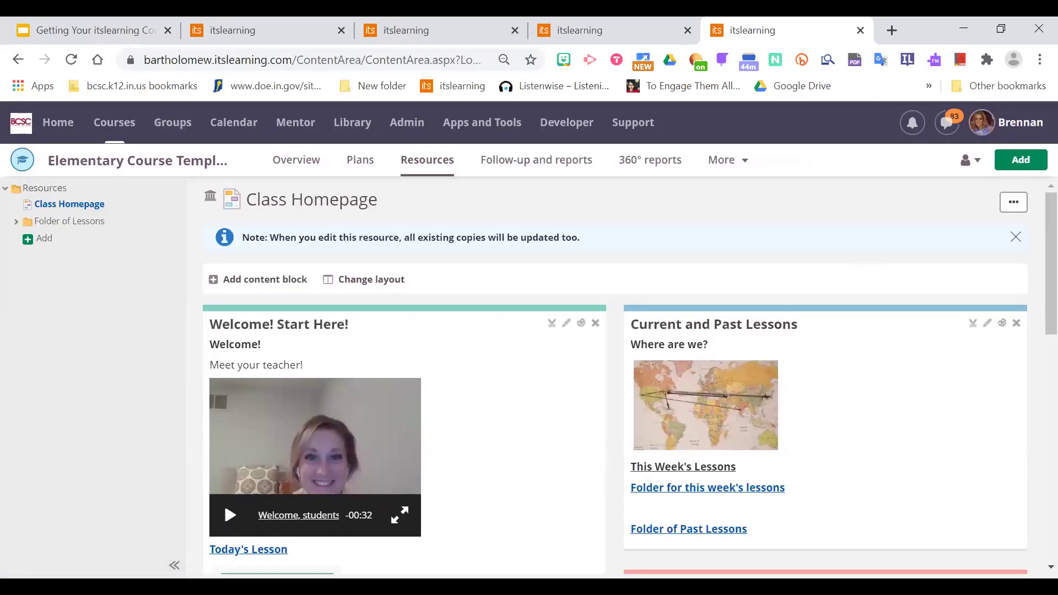
{"action": "left_click", "coordinate": [415, 32]}
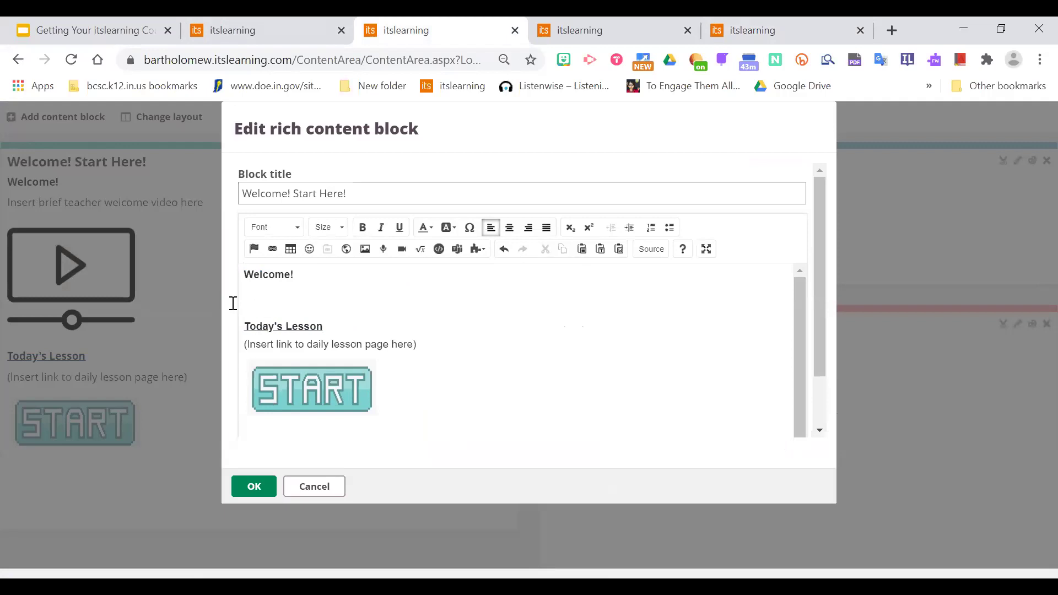
{"action": "left_click", "coordinate": [726, 32]}
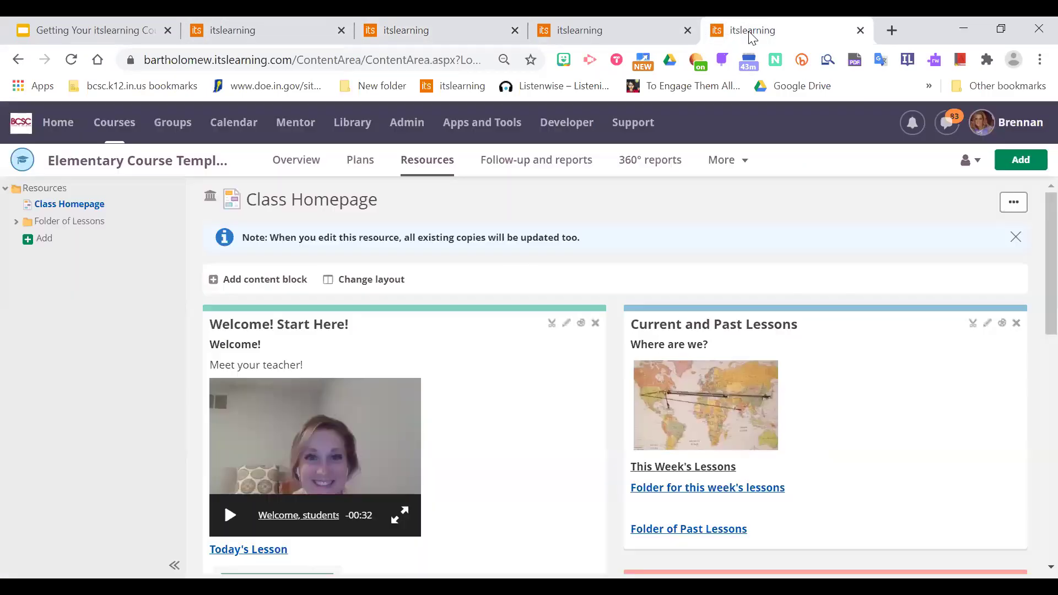
{"action": "left_click", "coordinate": [567, 324]}
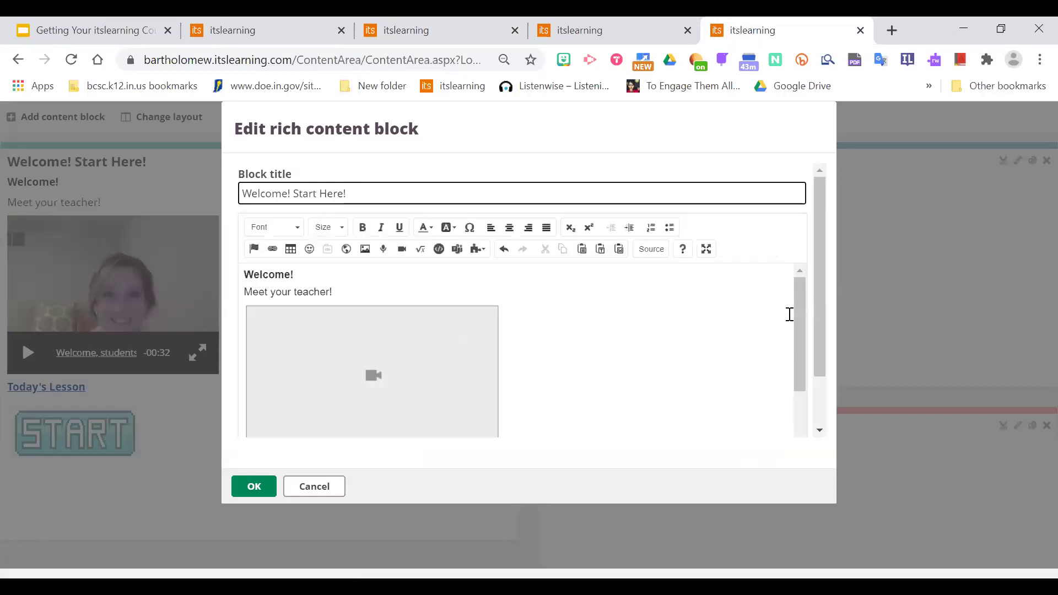
{"action": "mouse_move", "coordinate": [798, 305]}
{"action": "left_mouse_down"}
{"action": "mouse_move", "coordinate": [800, 355]}
{"action": "mouse_move", "coordinate": [805, 287]}
{"action": "left_mouse_up"}
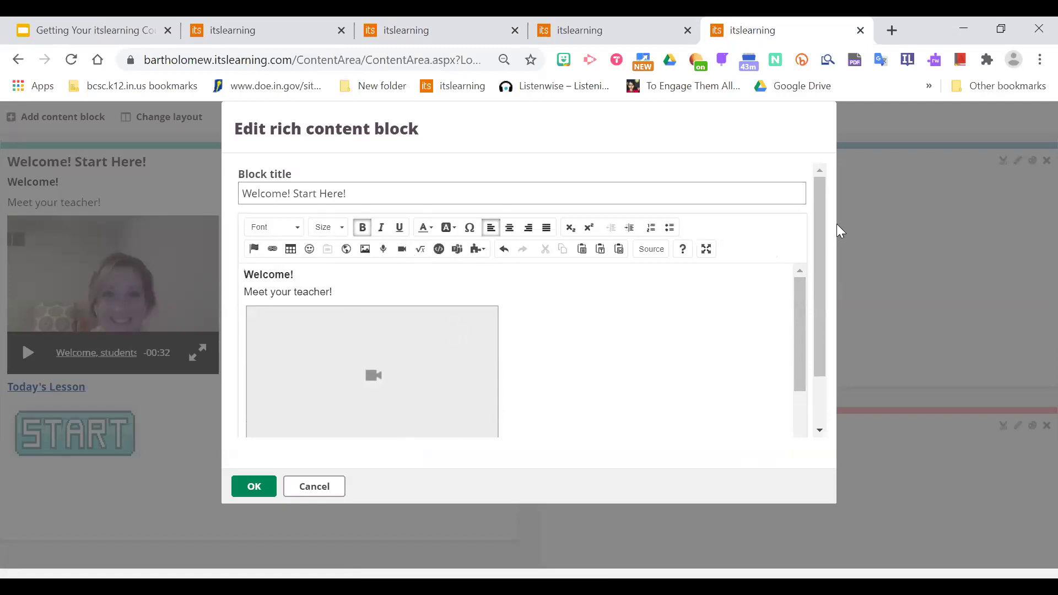
{"action": "mouse_move", "coordinate": [806, 307]}
{"action": "left_mouse_down"}
{"action": "mouse_move", "coordinate": [799, 373]}
{"action": "mouse_move", "coordinate": [801, 295]}
{"action": "left_mouse_up"}
{"action": "left_click", "coordinate": [328, 496]}
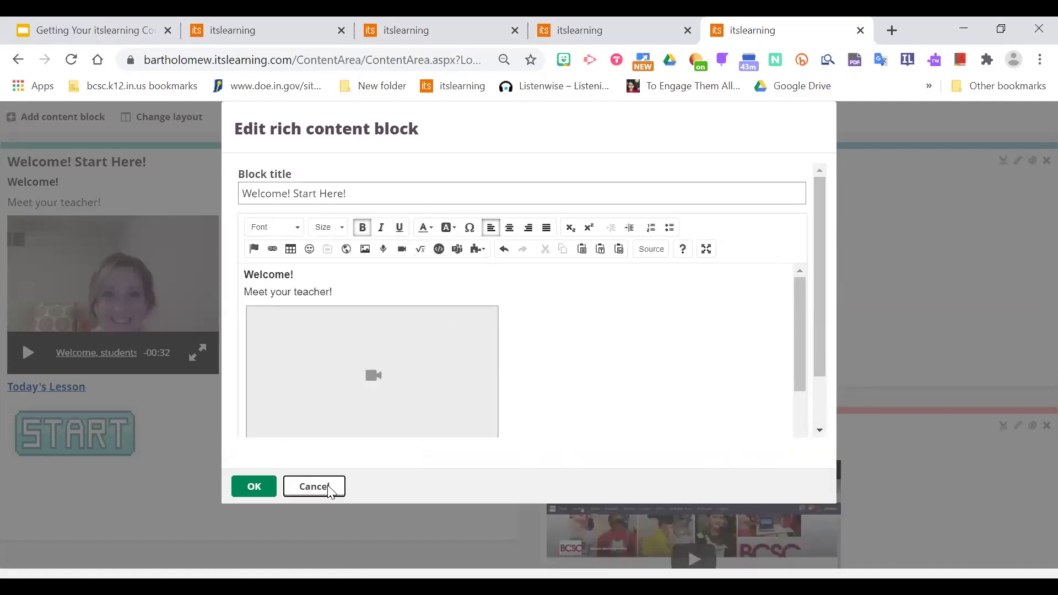
{"action": "scroll", "coordinate": [1031, 276], "scroll_direction": "down", "scroll_amount": 2}
{"action": "scroll", "coordinate": [1033, 312], "scroll_direction": "down", "scroll_amount": 2}
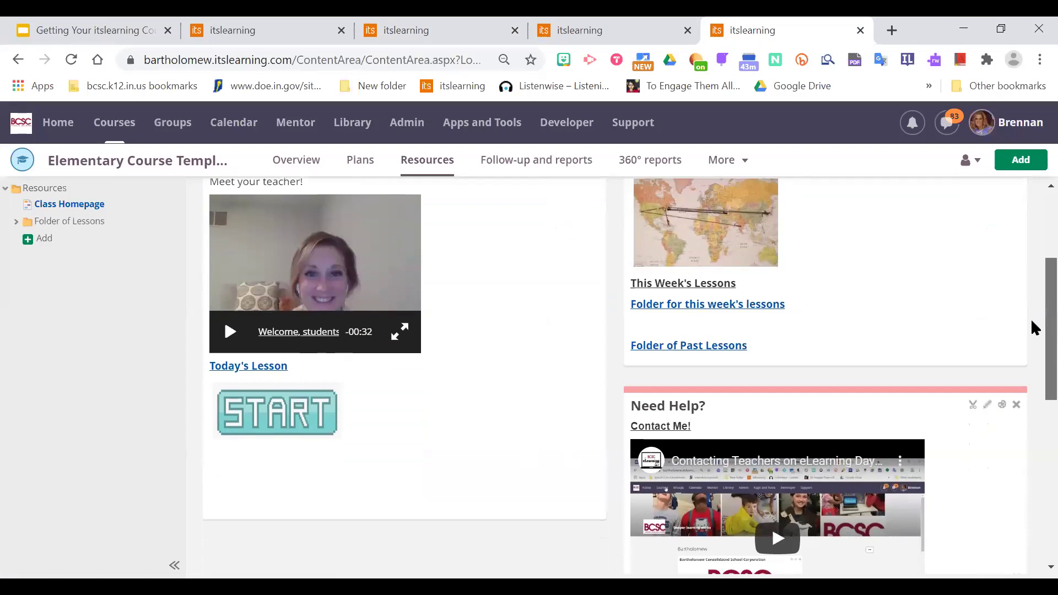
Open the template's Welcome! Start Here! block editor and switch to its HTML source view.
{"action": "scroll", "coordinate": [1033, 298], "scroll_direction": "up", "scroll_amount": 3}
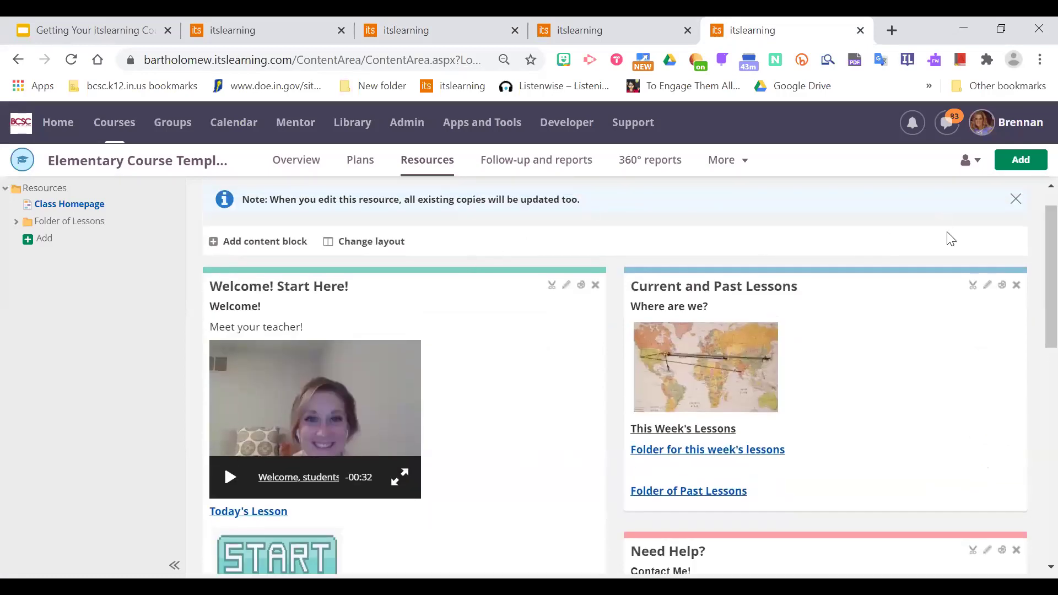
{"action": "mouse_move", "coordinate": [454, 274]}
{"action": "left_mouse_down"}
{"action": "mouse_move", "coordinate": [510, 320]}
{"action": "mouse_move", "coordinate": [480, 293]}
{"action": "mouse_move", "coordinate": [529, 293]}
{"action": "mouse_move", "coordinate": [274, 342]}
{"action": "mouse_move", "coordinate": [592, 278]}
{"action": "mouse_move", "coordinate": [456, 267]}
{"action": "left_mouse_up"}
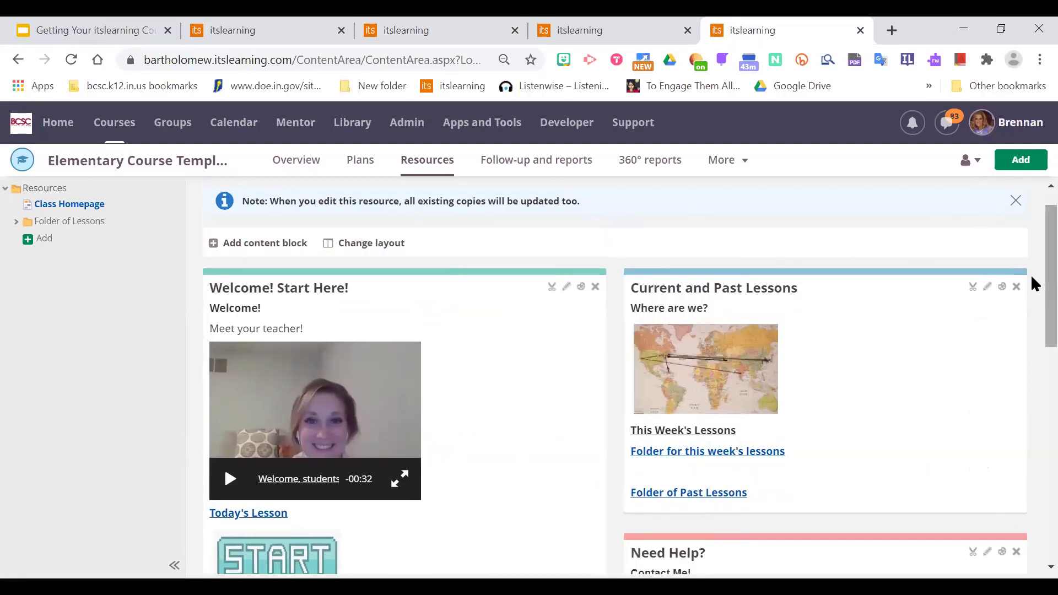
{"action": "scroll", "coordinate": [1033, 298], "scroll_direction": "down", "scroll_amount": 1}
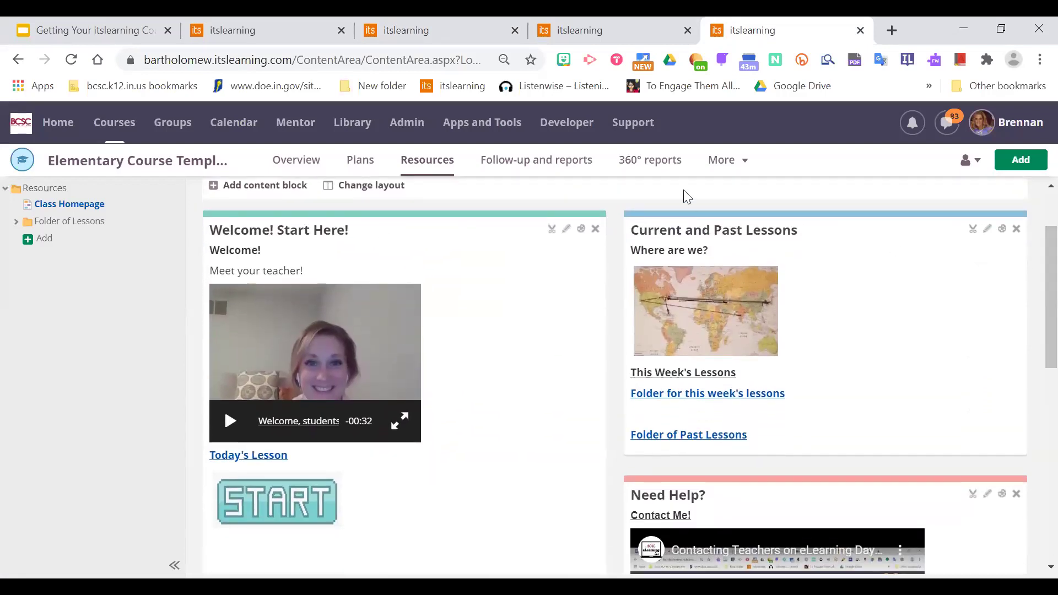
{"action": "left_click", "coordinate": [567, 230]}
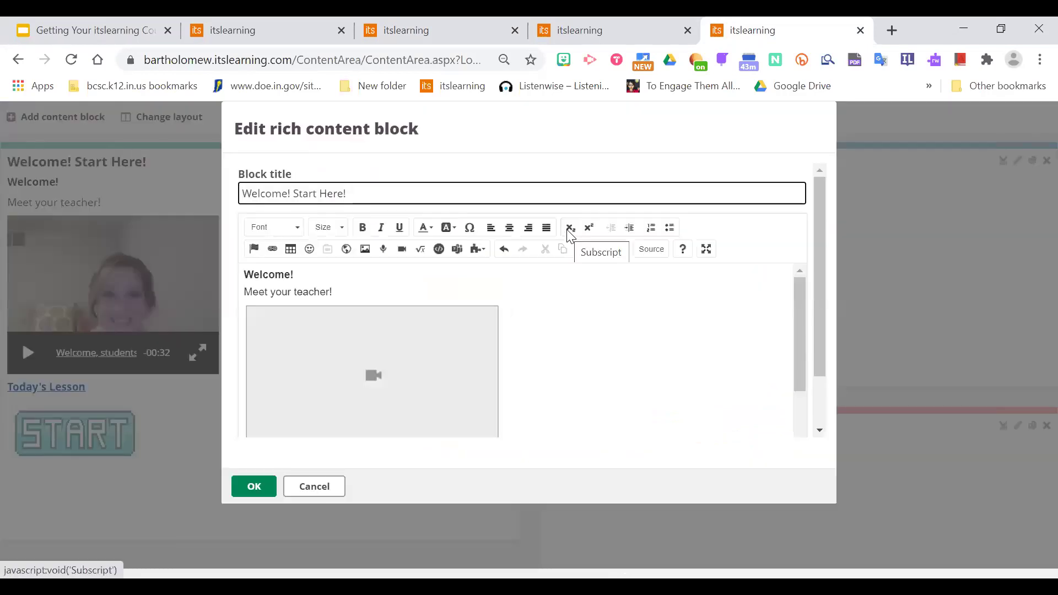
{"action": "left_click", "coordinate": [597, 377]}
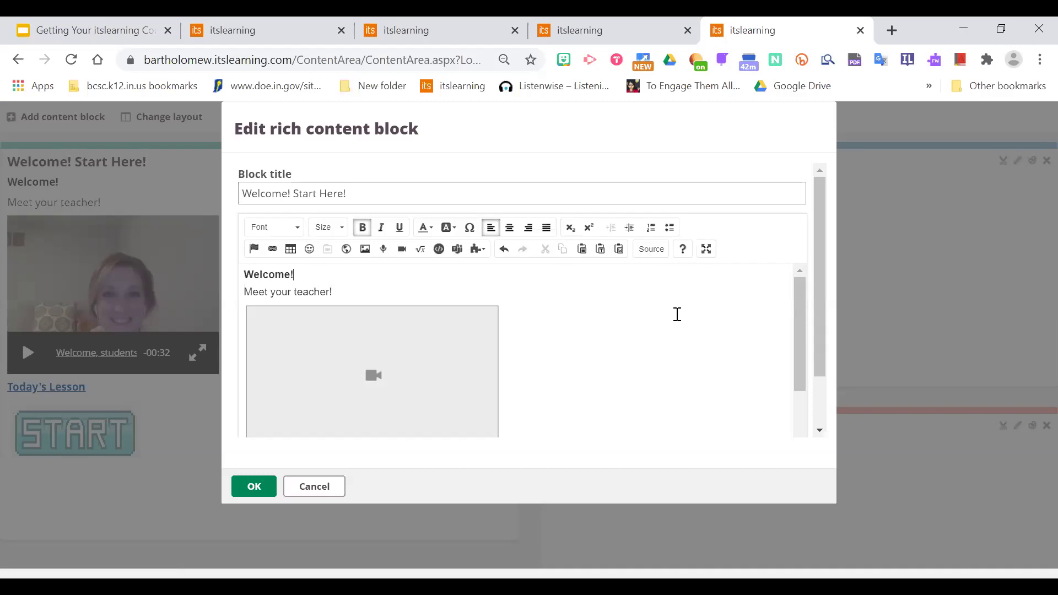
{"action": "left_click", "coordinate": [651, 251]}
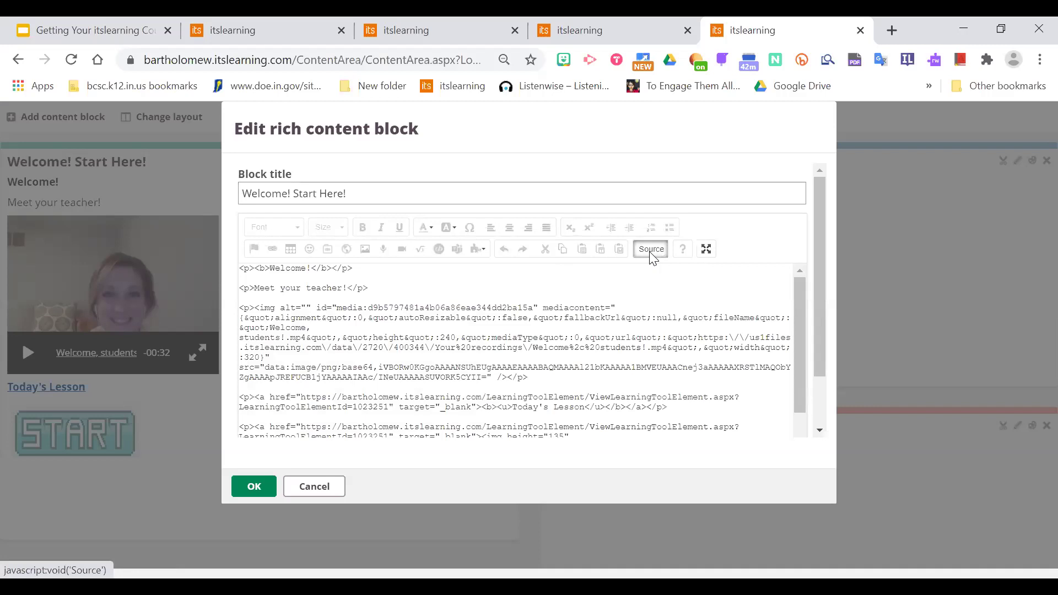
{"action": "left_click_drag", "start_coordinate": [798, 316], "coordinate": [810, 283]}
Select and copy all of the block's HTML, then cancel the editor without saving.
{"action": "left_click", "coordinate": [429, 287]}
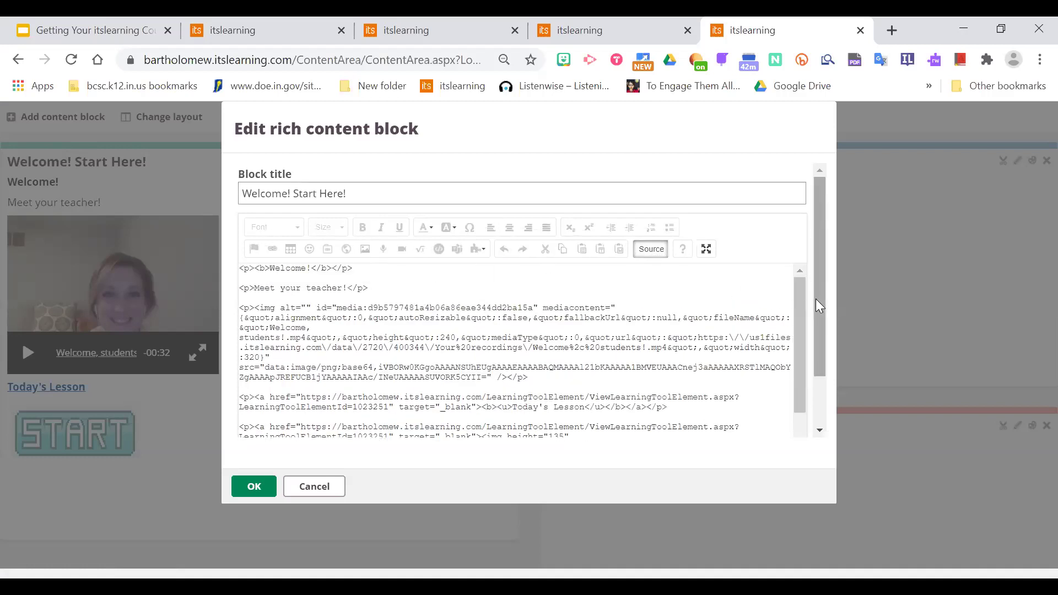
{"action": "scroll", "coordinate": [806, 309], "scroll_direction": "down", "scroll_amount": 3}
{"action": "scroll", "coordinate": [808, 303], "scroll_direction": "up", "scroll_amount": 3}
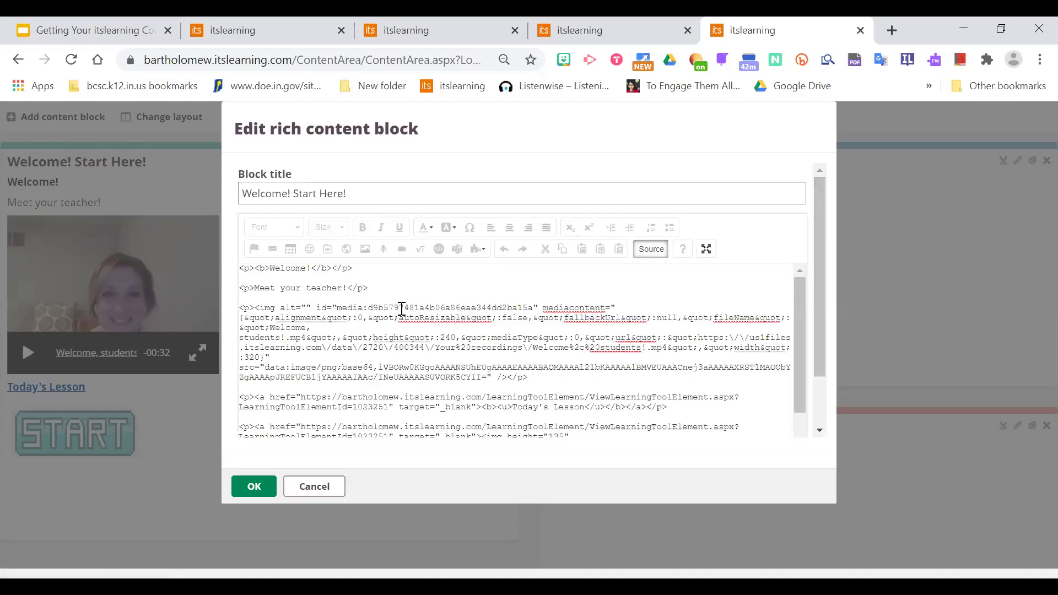
{"action": "left_click", "coordinate": [429, 306]}
{"action": "left_click_drag", "start_coordinate": [243, 268], "coordinate": [640, 475]}
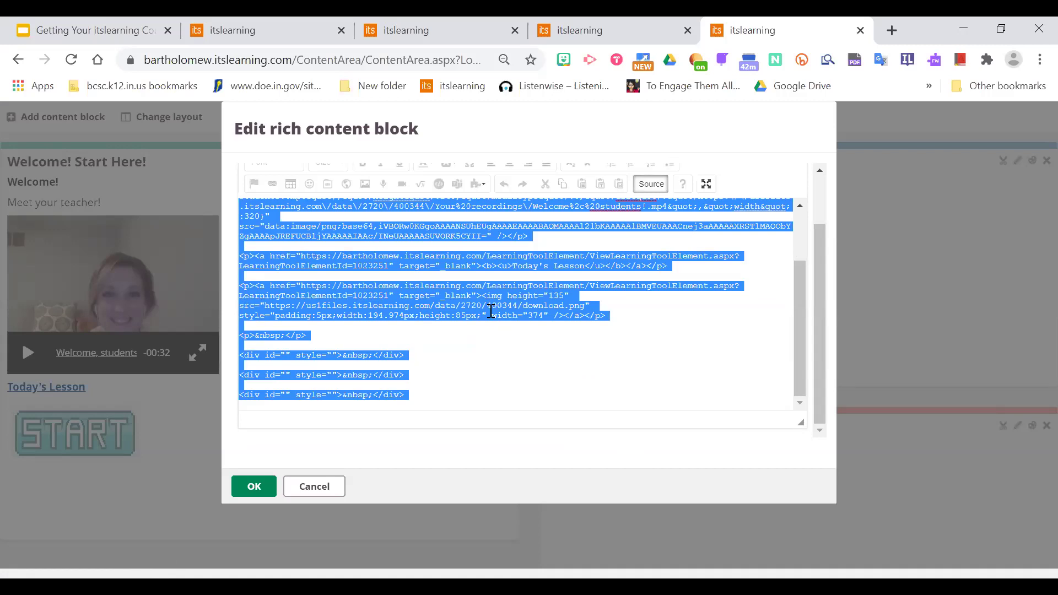
{"action": "left_click_drag", "start_coordinate": [798, 295], "coordinate": [809, 203]}
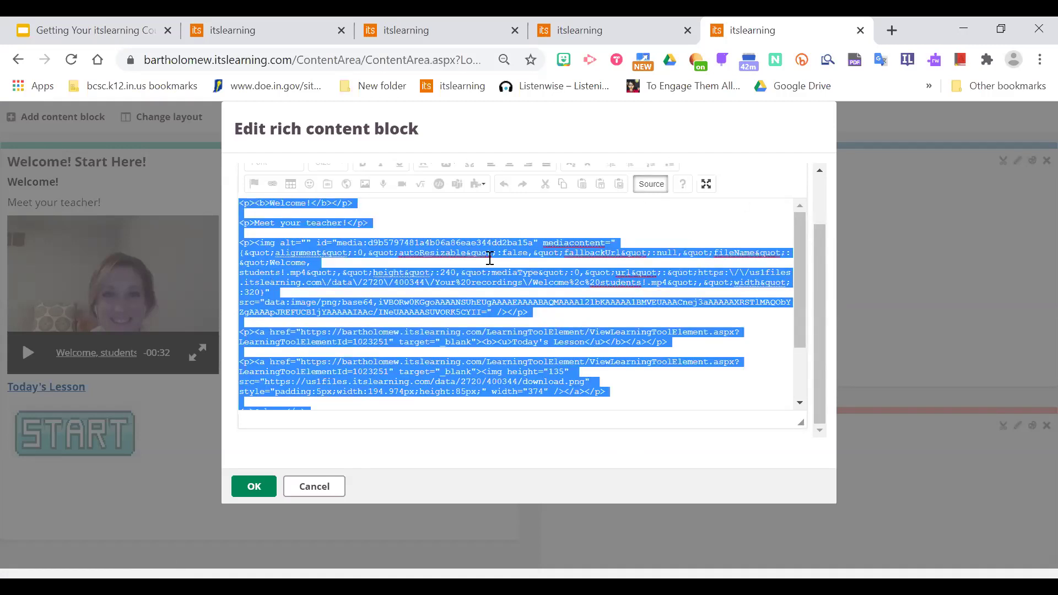
{"action": "right_click", "coordinate": [471, 258]}
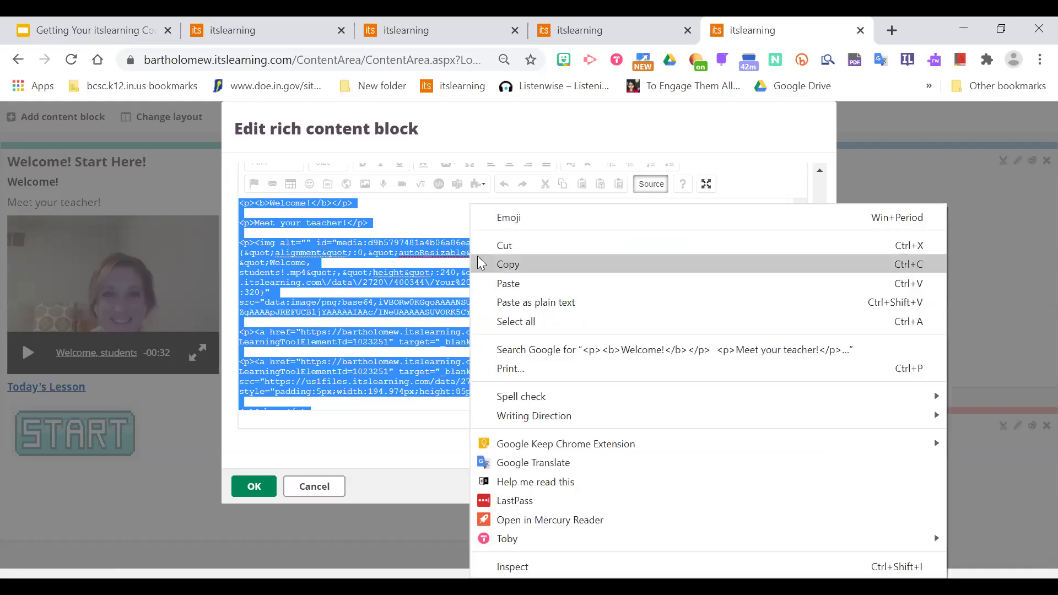
{"action": "left_click", "coordinate": [512, 266]}
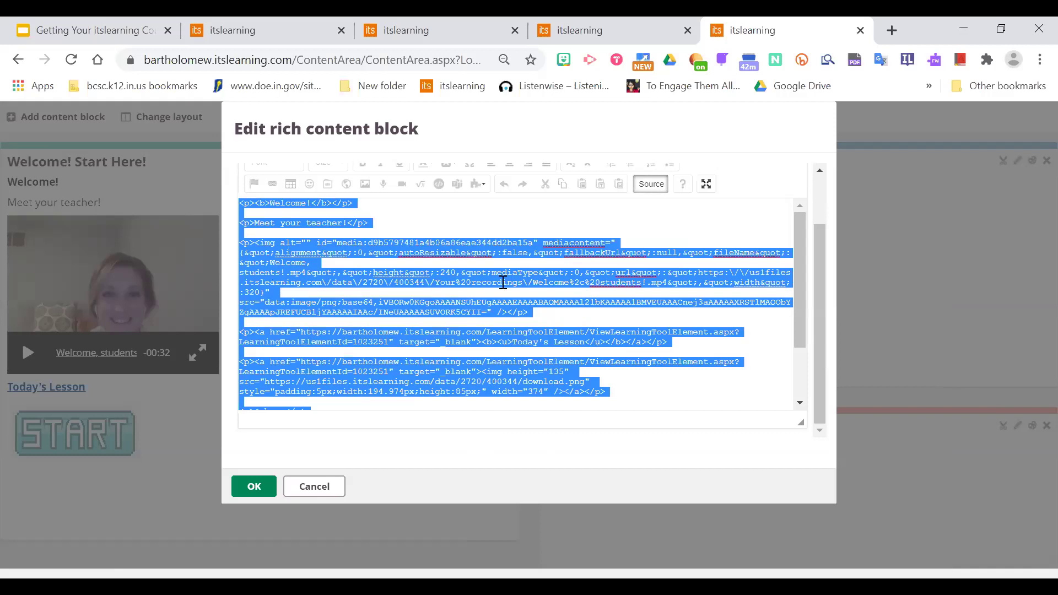
{"action": "left_click", "coordinate": [329, 485]}
{"action": "scroll", "coordinate": [1034, 331], "scroll_direction": "down", "scroll_amount": 1}
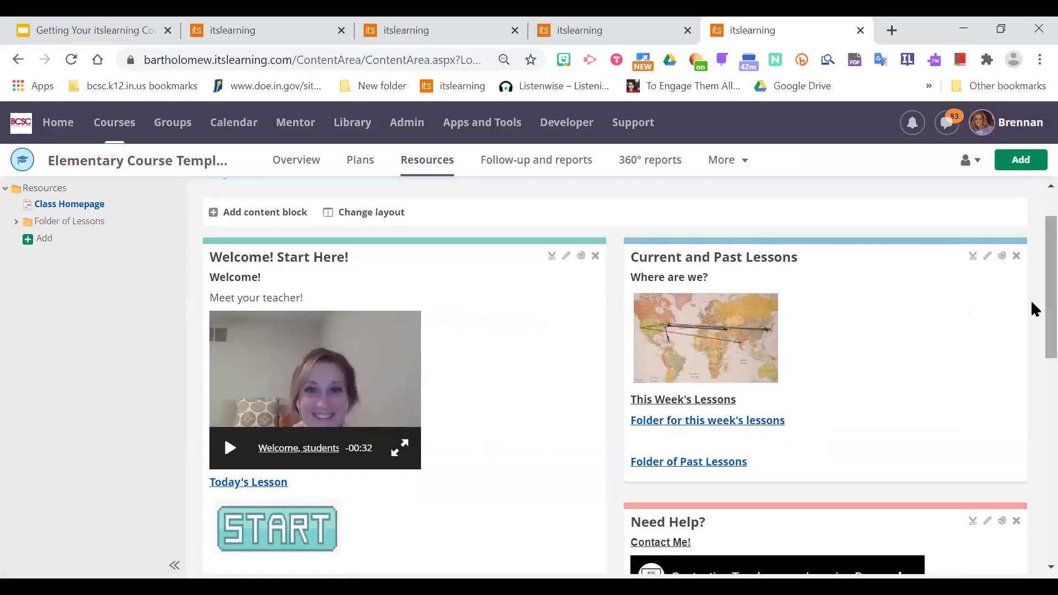
Recopy the full Welcome! Start Here! HTML source, cancel the editor, and return to the GR2 Writing course.
{"action": "scroll", "coordinate": [1032, 325], "scroll_direction": "down", "scroll_amount": 2}
{"action": "scroll", "coordinate": [1033, 308], "scroll_direction": "up", "scroll_amount": 3}
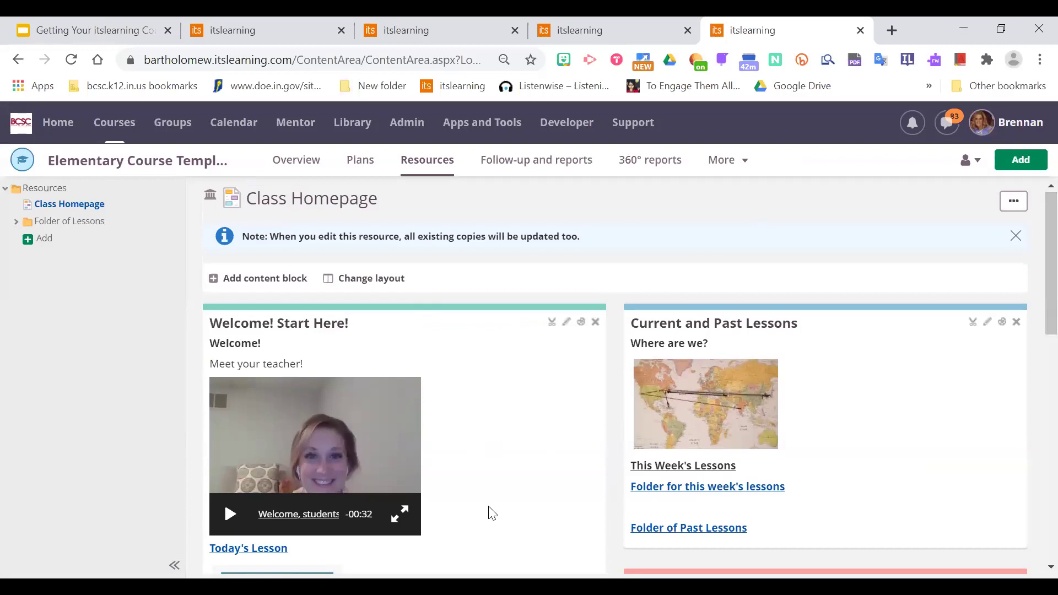
{"action": "left_click", "coordinate": [567, 323]}
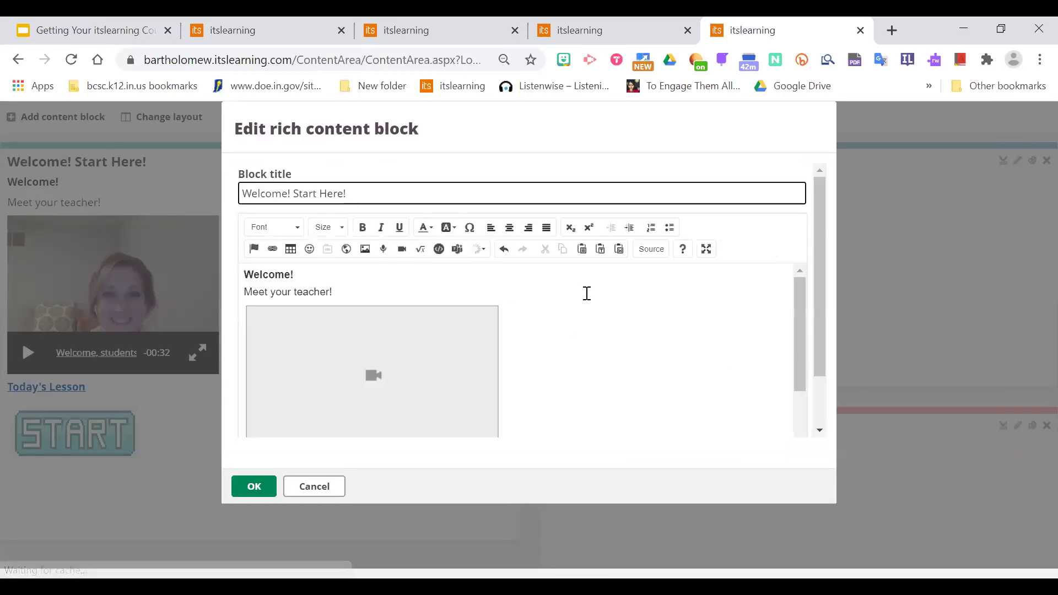
{"action": "left_click", "coordinate": [661, 251]}
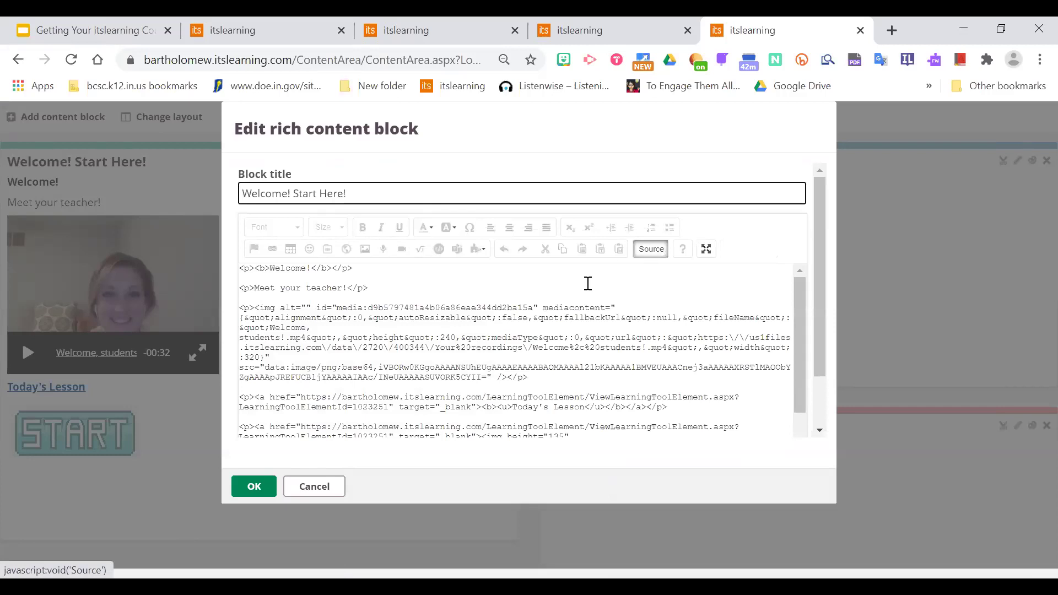
{"action": "left_click", "coordinate": [553, 330]}
{"action": "key", "text": "ctrl+a"}
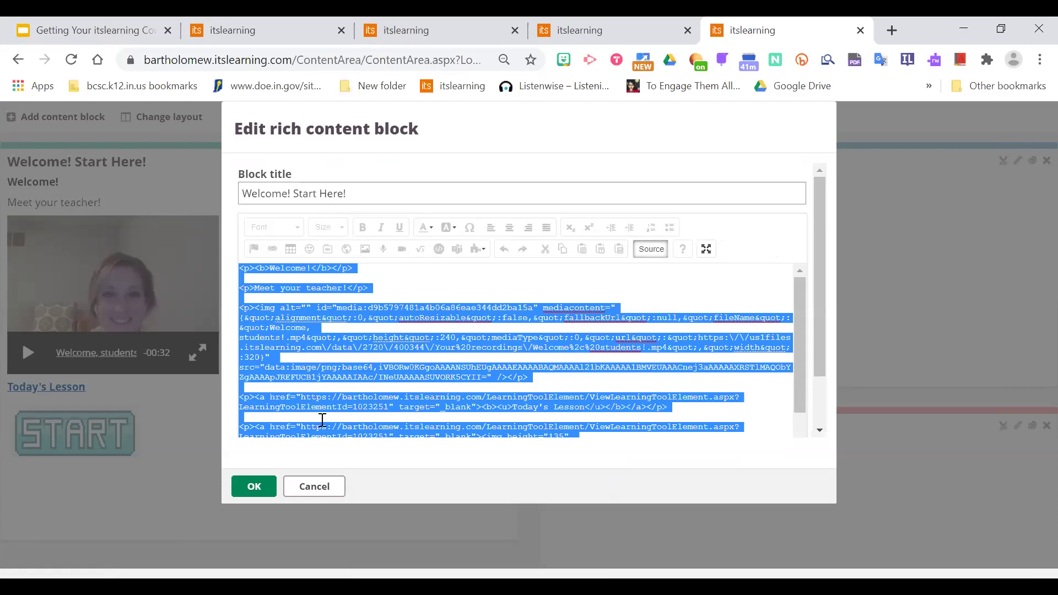
{"action": "left_click", "coordinate": [333, 481]}
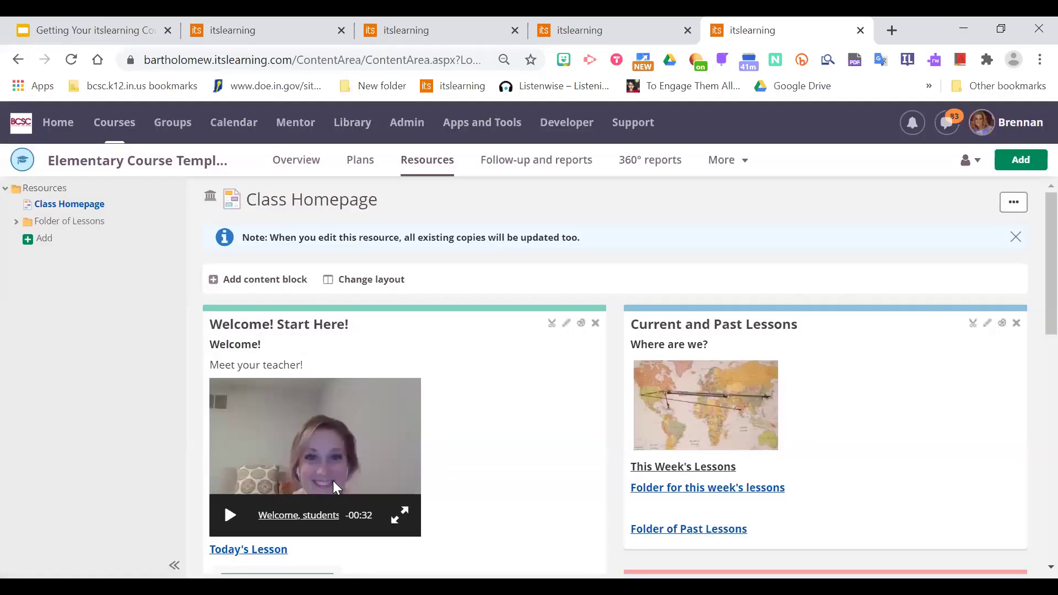
{"action": "left_click", "coordinate": [422, 32]}
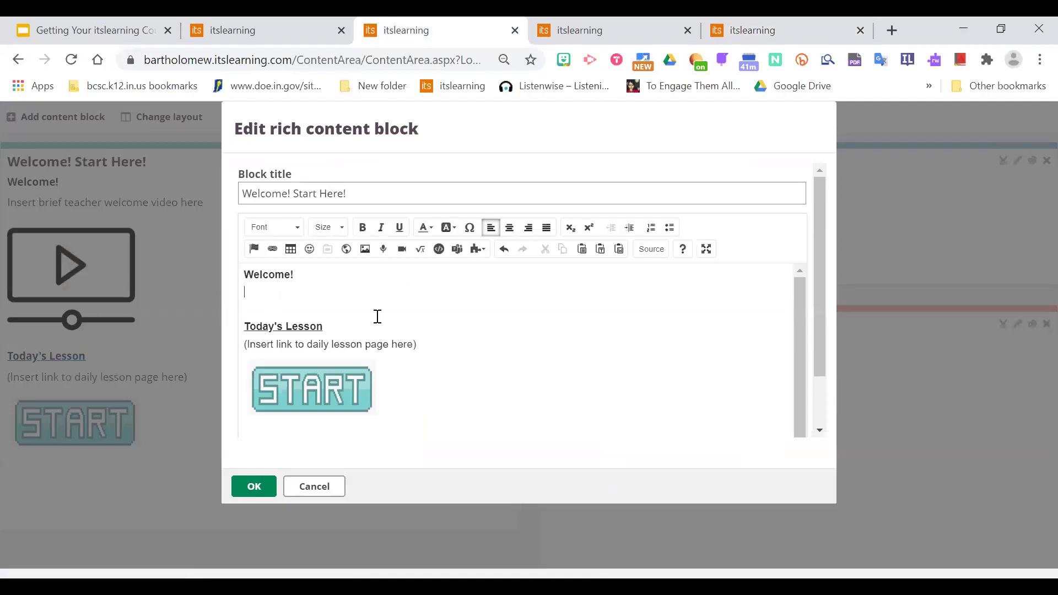
Paste the copied template HTML into the course block's source below the Welcome! line.
{"action": "key", "text": "Return"}
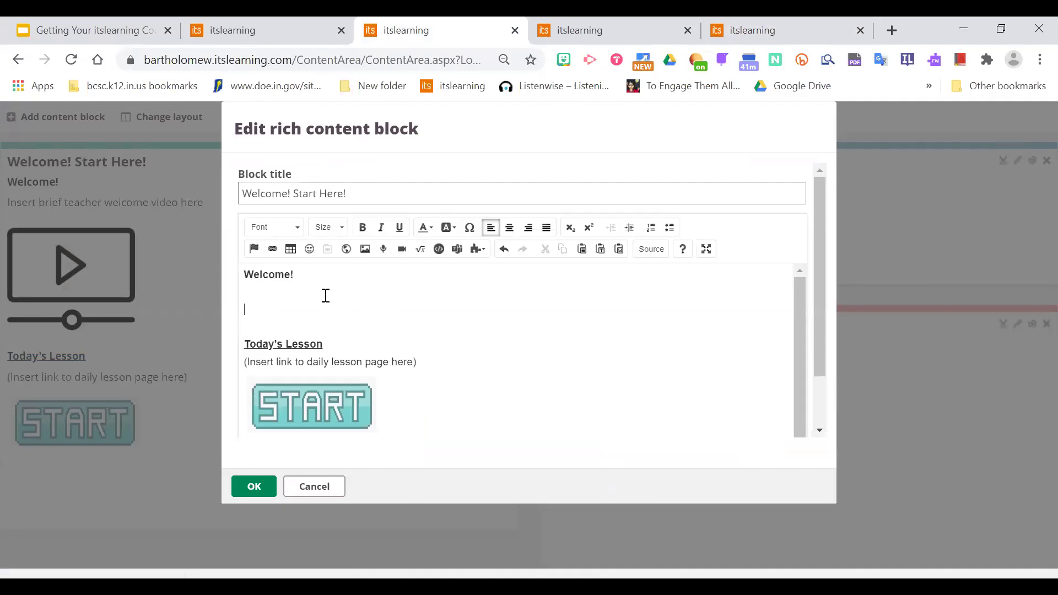
{"action": "key", "text": "Return"}
{"action": "key", "text": "Return"}
{"action": "key", "text": "Return"}
{"action": "key", "text": "ctrl+Home"}
{"action": "left_click", "coordinate": [326, 296]}
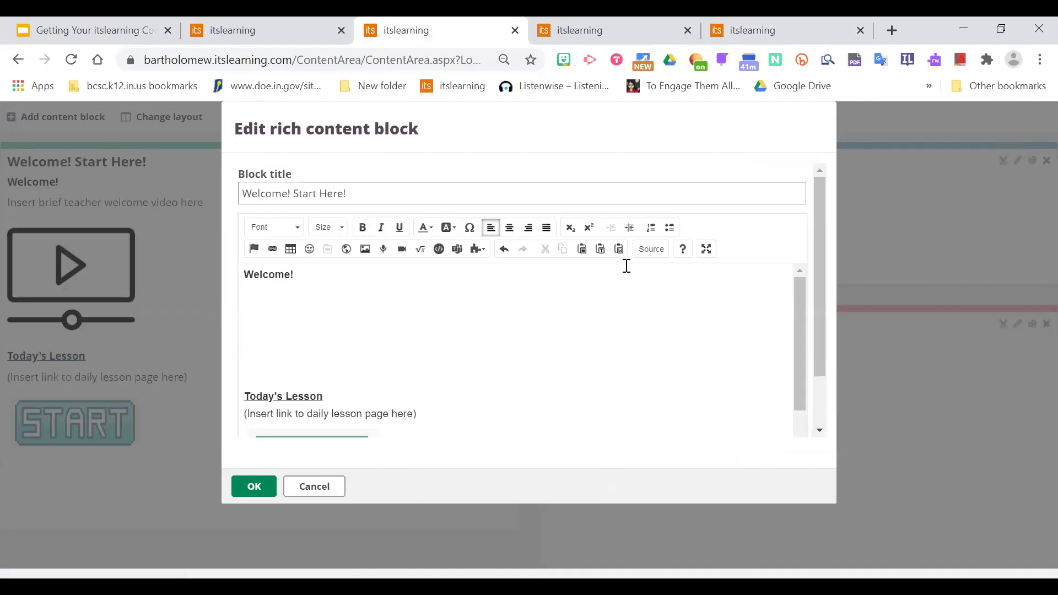
{"action": "left_click", "coordinate": [651, 251]}
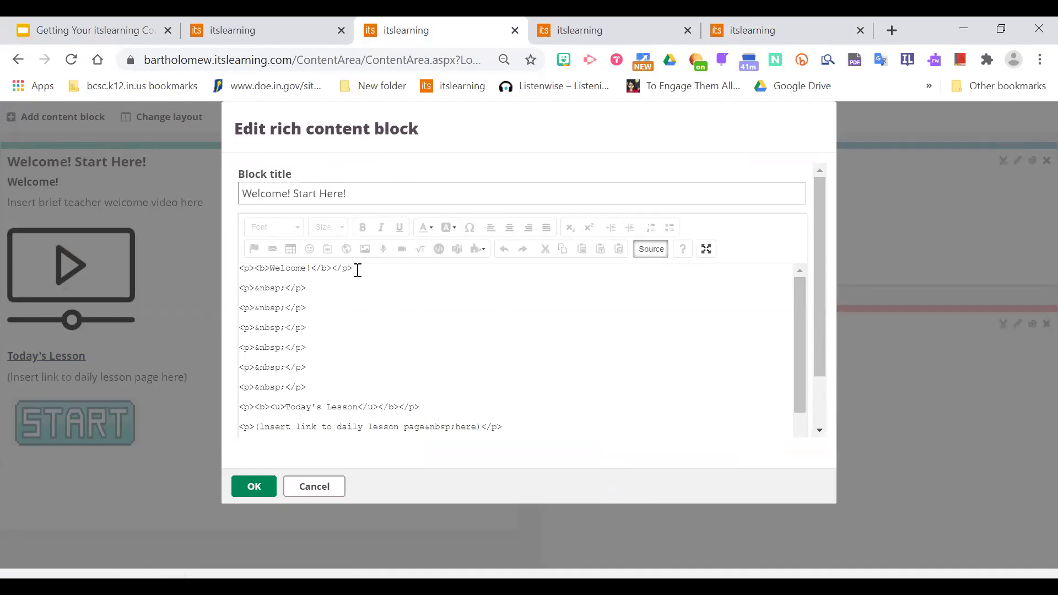
{"action": "key", "text": "Return"}
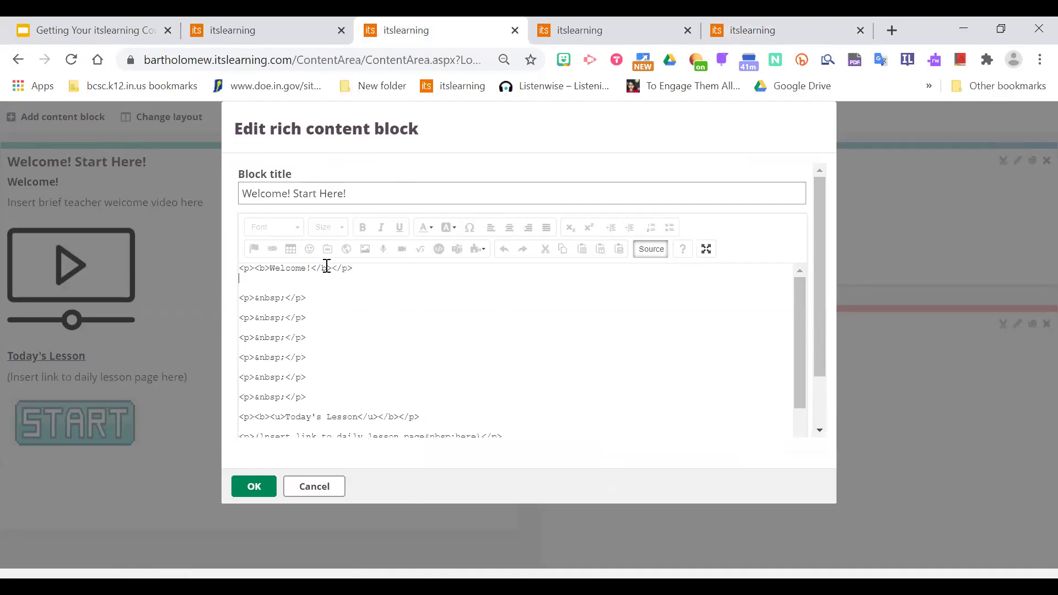
{"action": "right_click", "coordinate": [248, 280]}
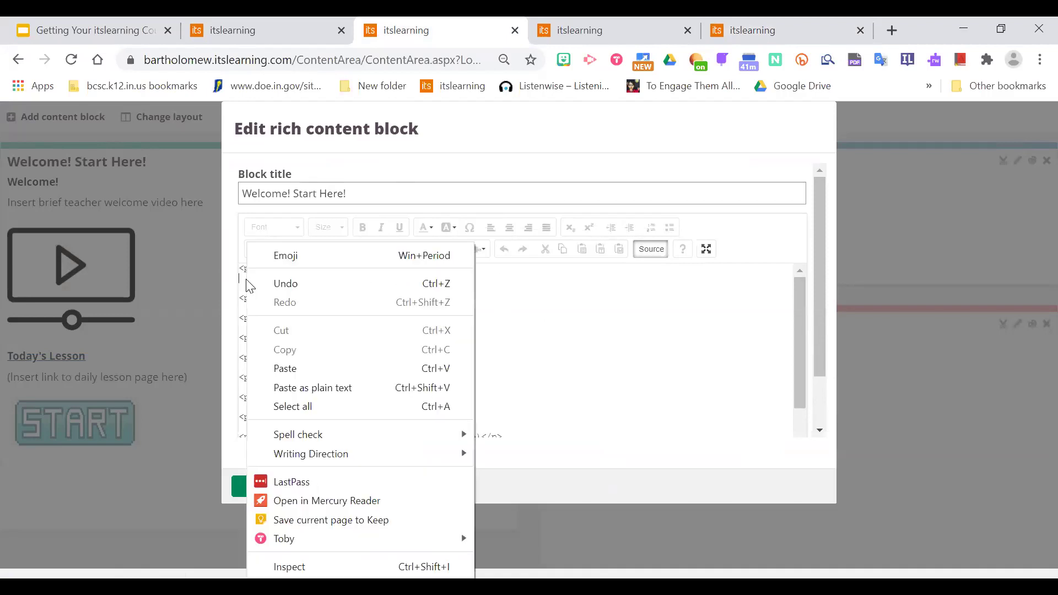
{"action": "left_click", "coordinate": [287, 366]}
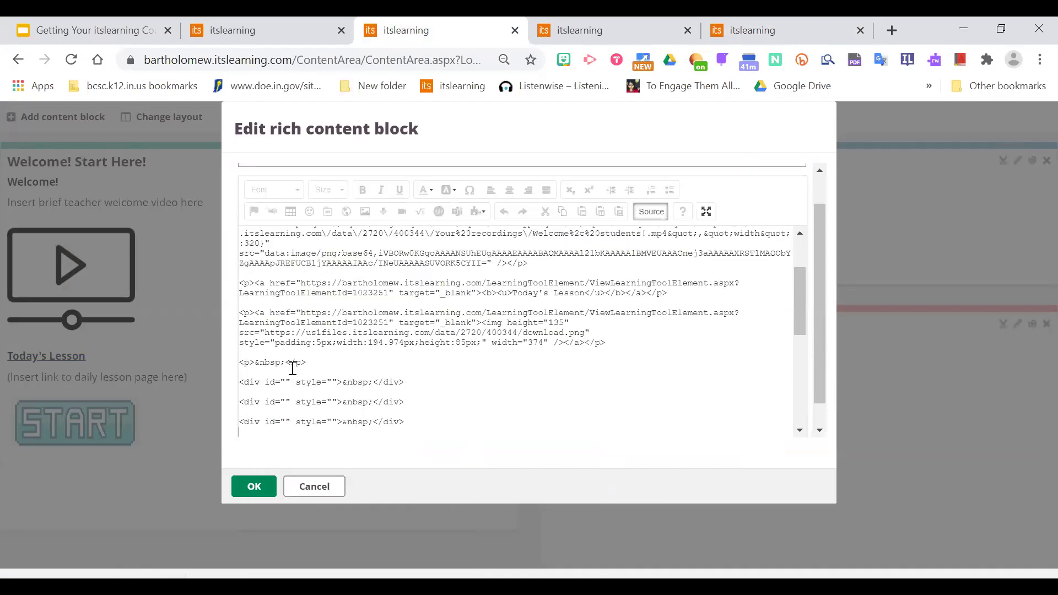
Delete the duplicate Welcome! line and leftover blank line, then save the block.
{"action": "left_click_drag", "start_coordinate": [799, 293], "coordinate": [802, 227]}
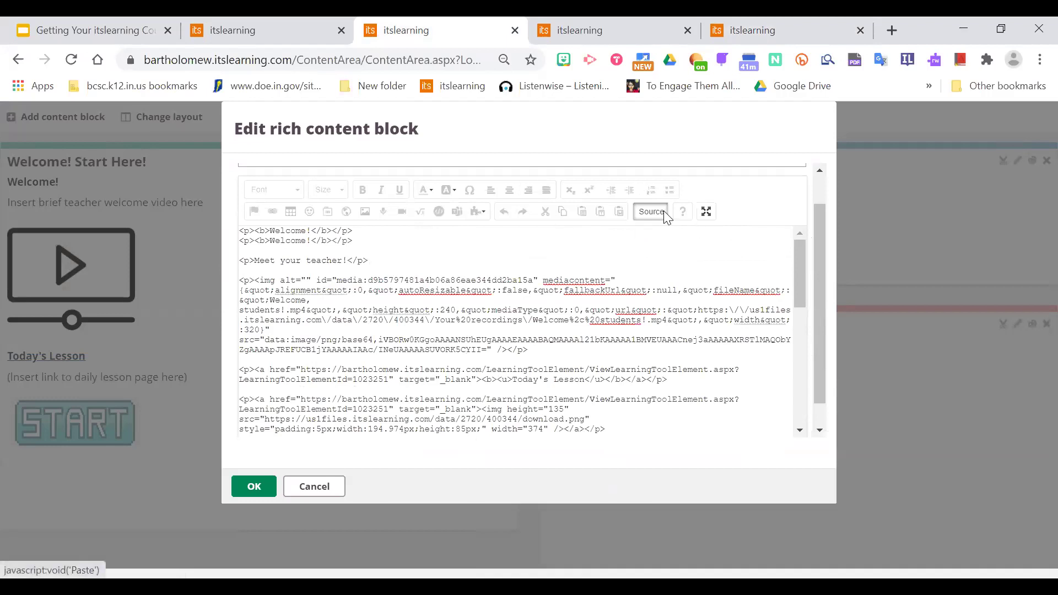
{"action": "left_click", "coordinate": [652, 220]}
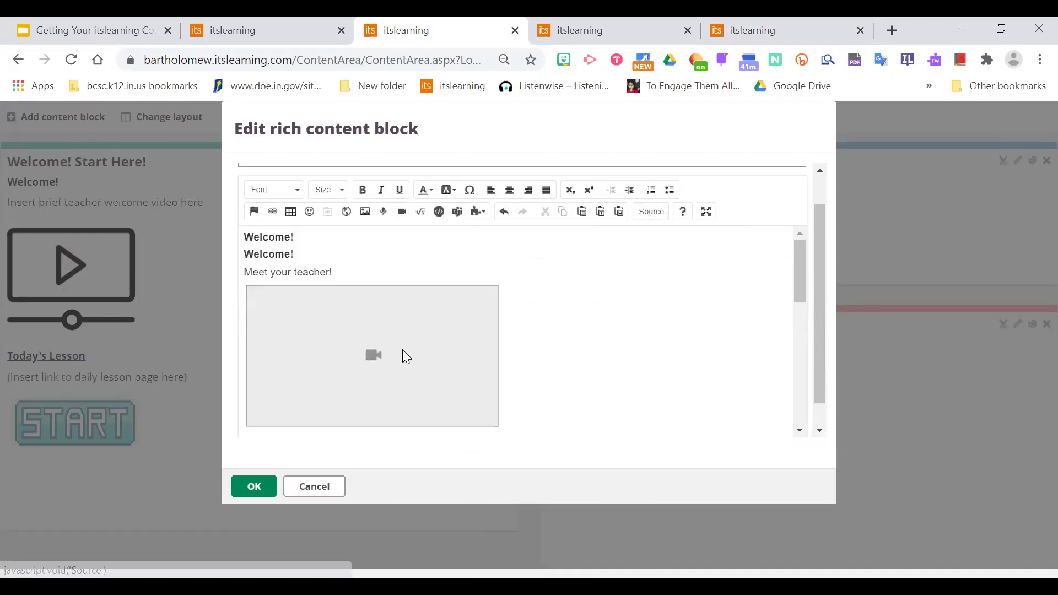
{"action": "left_click_drag", "start_coordinate": [310, 236], "coordinate": [229, 237]}
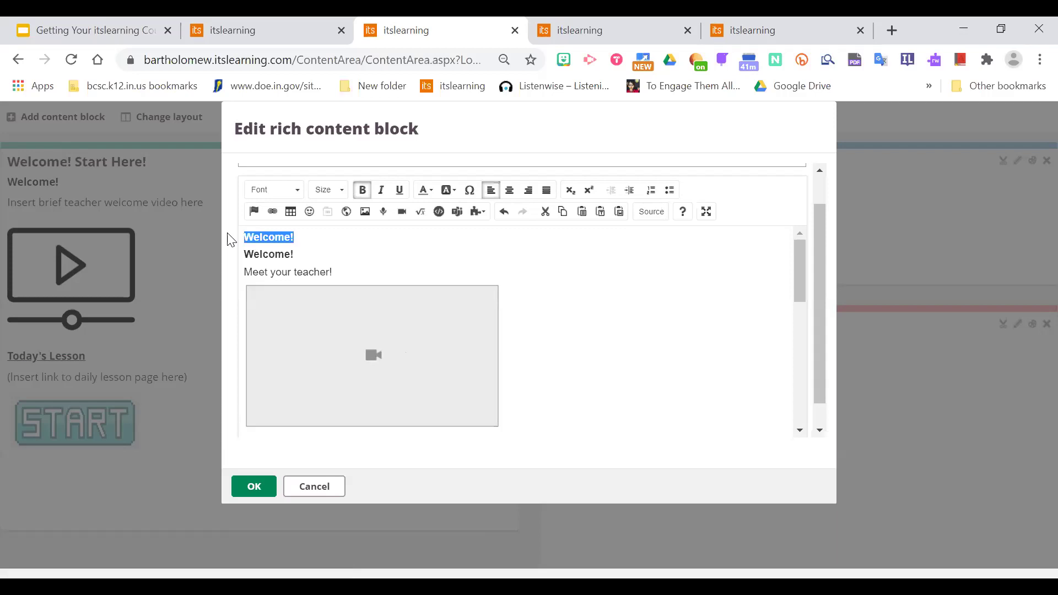
{"action": "key", "text": "BackSpace"}
{"action": "key", "text": "Down"}
{"action": "key", "text": "BackSpace"}
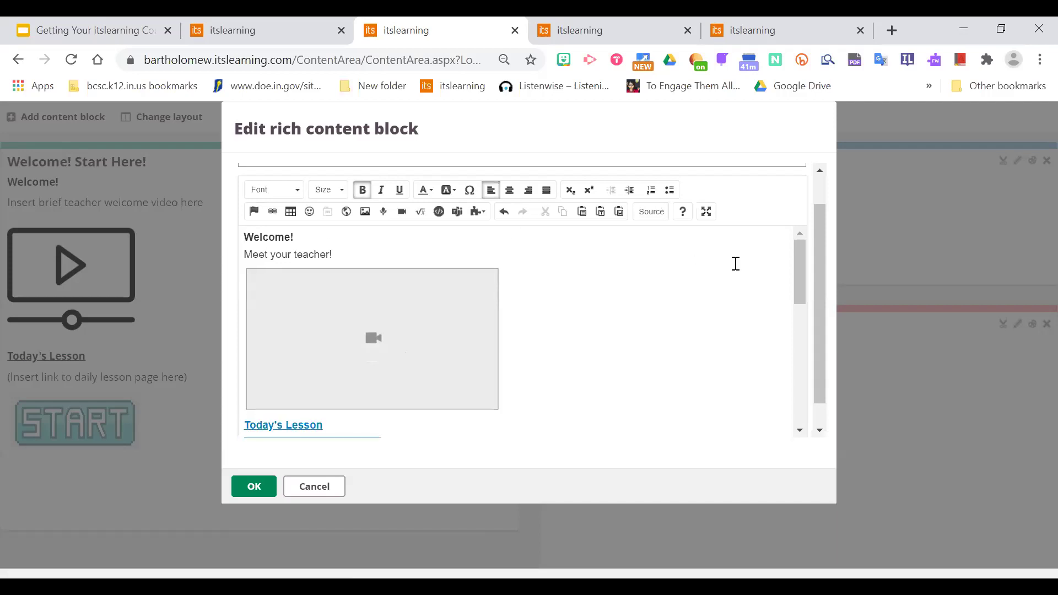
{"action": "left_click", "coordinate": [652, 214]}
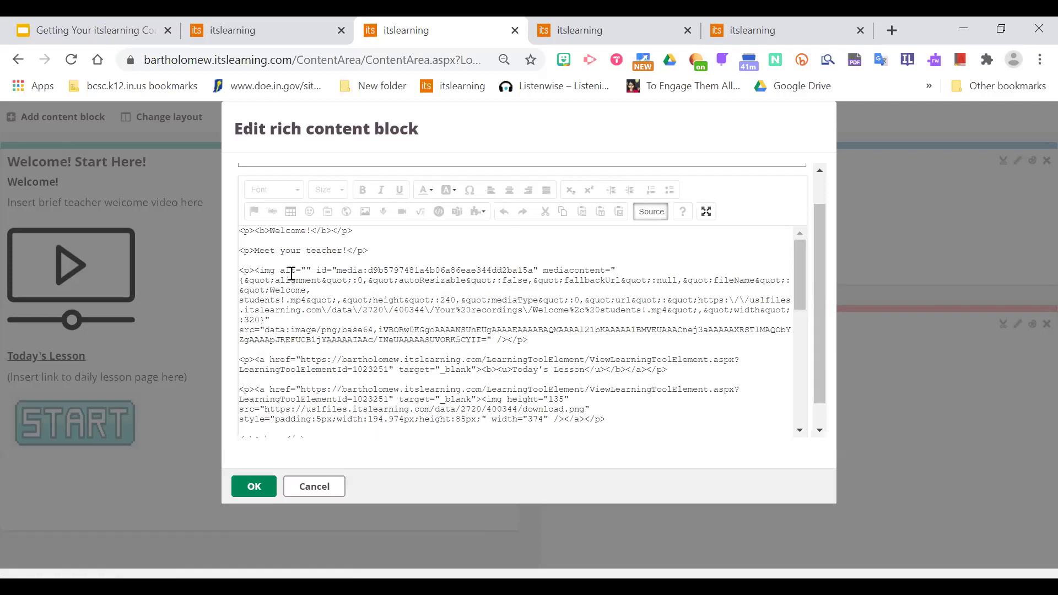
{"action": "left_click", "coordinate": [651, 212]}
{"action": "scroll", "coordinate": [799, 292], "scroll_direction": "down", "scroll_amount": 4}
{"action": "left_click_drag", "start_coordinate": [801, 312], "coordinate": [701, 300]}
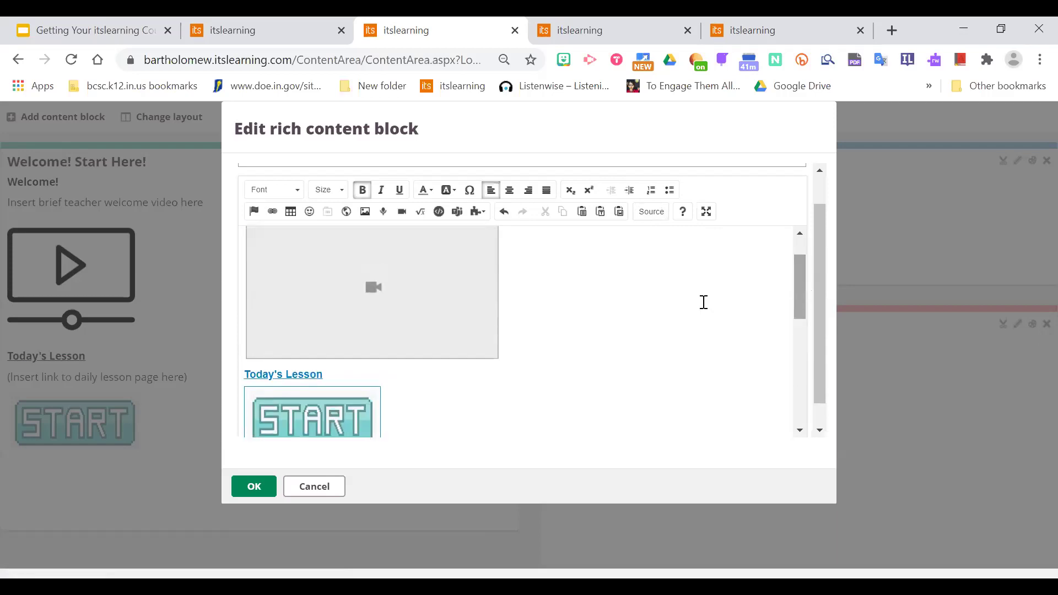
{"action": "left_click", "coordinate": [259, 491]}
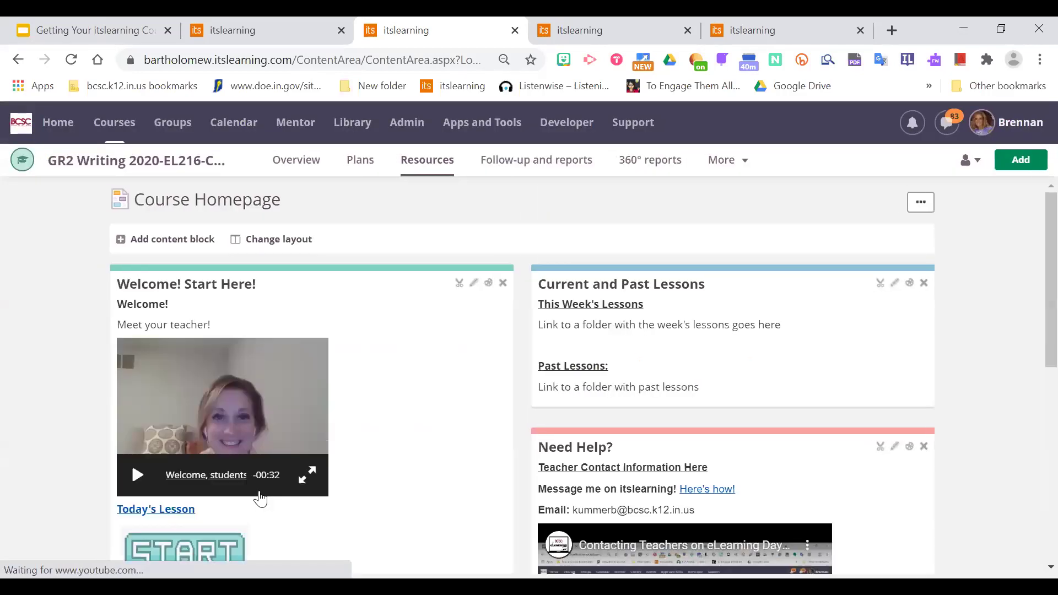
{"action": "scroll", "coordinate": [1031, 320], "scroll_direction": "down", "scroll_amount": 1}
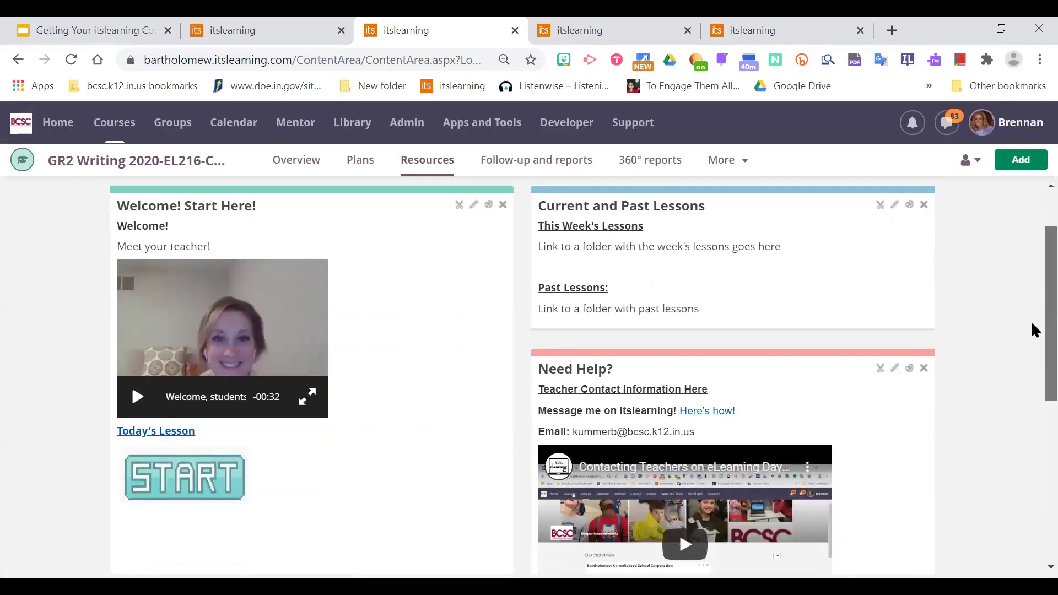
{"action": "scroll", "coordinate": [1031, 321], "scroll_direction": "down", "scroll_amount": 4}
{"action": "scroll", "coordinate": [1031, 433], "scroll_direction": "up", "scroll_amount": 3}
{"action": "scroll", "coordinate": [1031, 257], "scroll_direction": "up", "scroll_amount": 3}
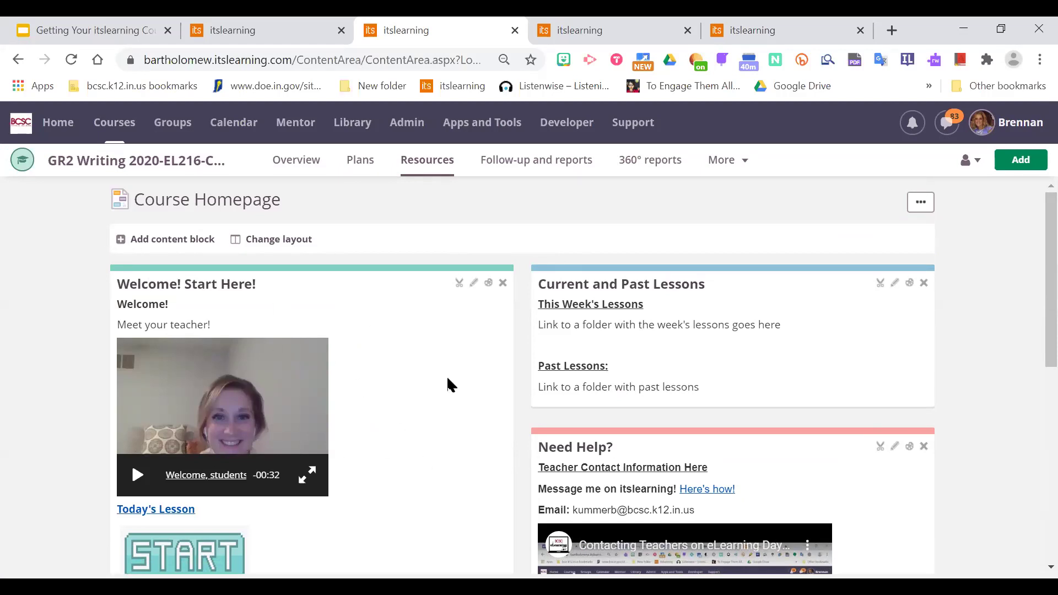
Add a new rich content block titled 'Message from your teacher'.
{"action": "left_click", "coordinate": [182, 239]}
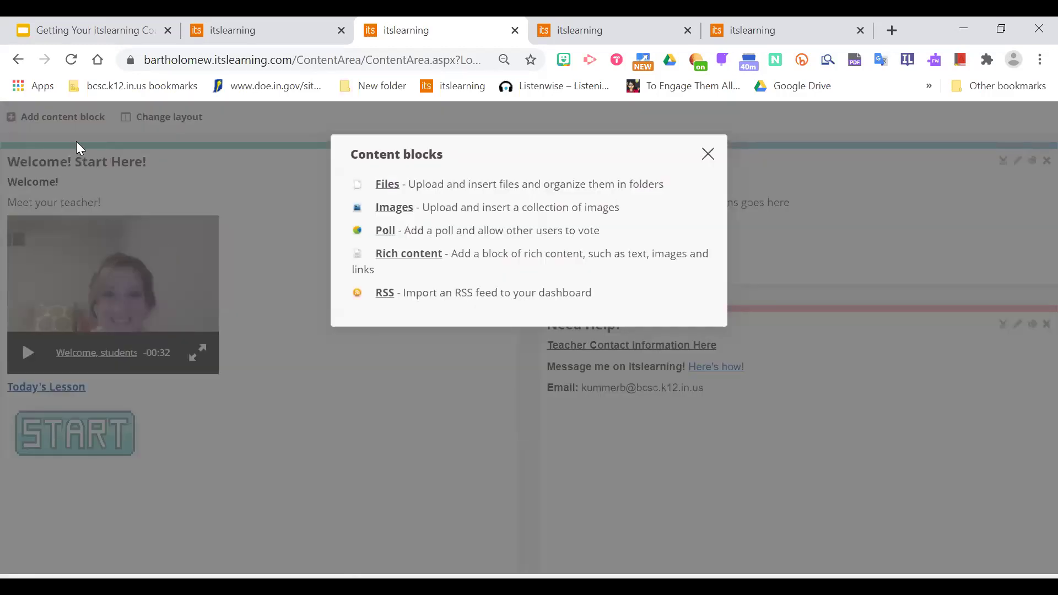
{"action": "left_click", "coordinate": [413, 255]}
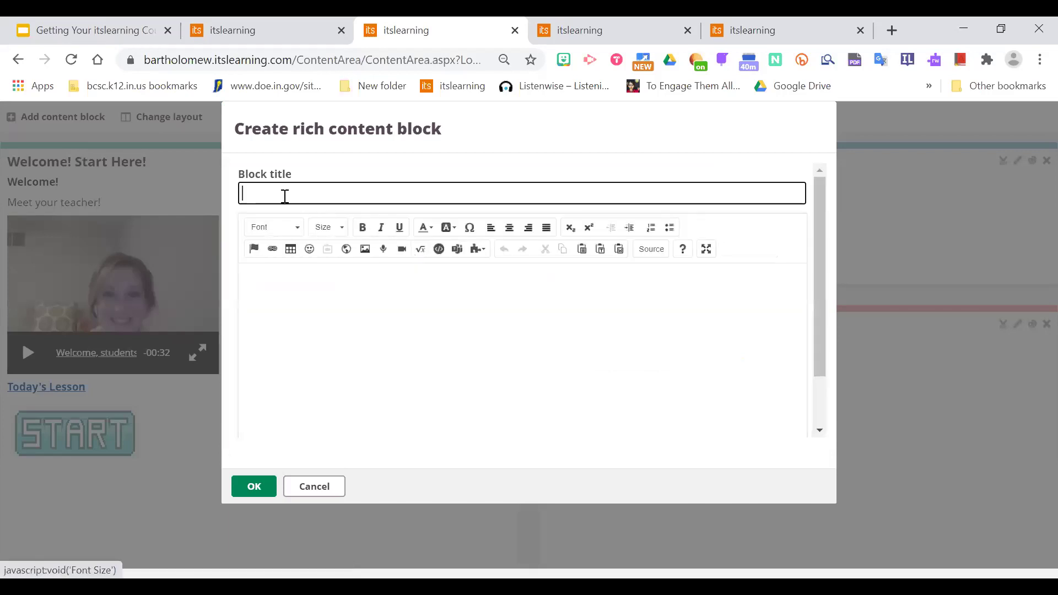
{"action": "type", "text": "Missi"}
{"action": "key", "text": "BackSpace"}
{"action": "key", "text": "BackSpace"}
{"action": "key", "text": "BackSpace"}
{"action": "key", "text": "BackSpace"}
{"action": "type", "text": "essage"}
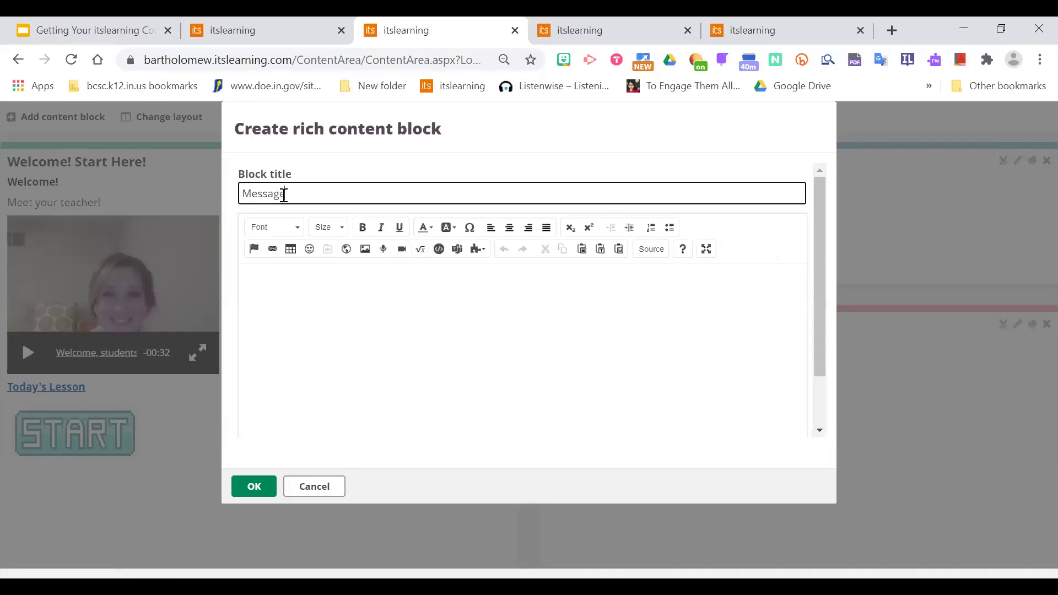
{"action": "type", "text": " from your teacher"}
{"action": "left_click", "coordinate": [348, 344]}
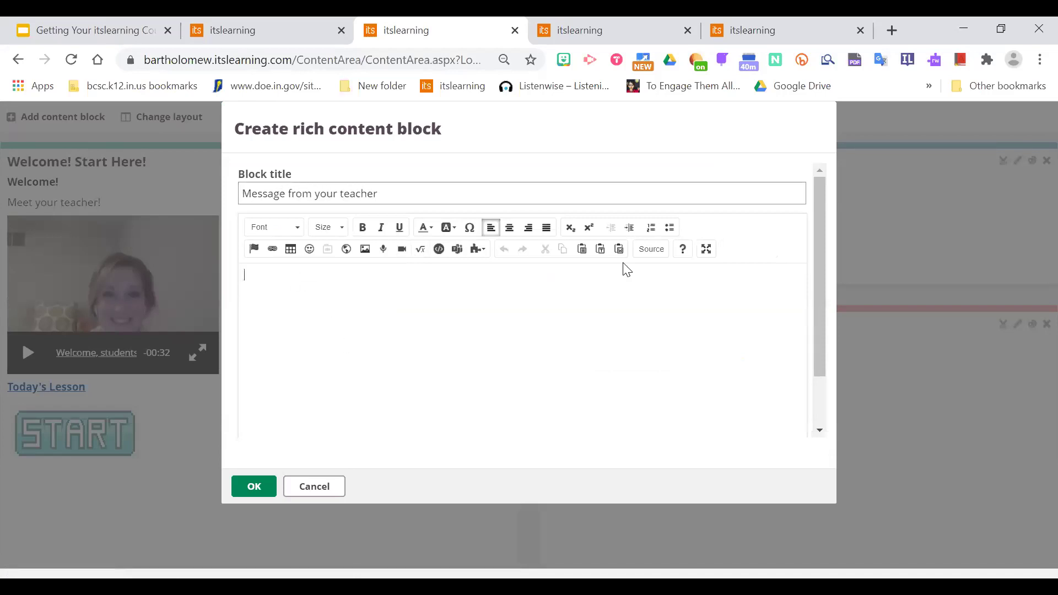
Paste the copied welcome HTML into the new block's source and save it.
{"action": "left_click", "coordinate": [651, 254]}
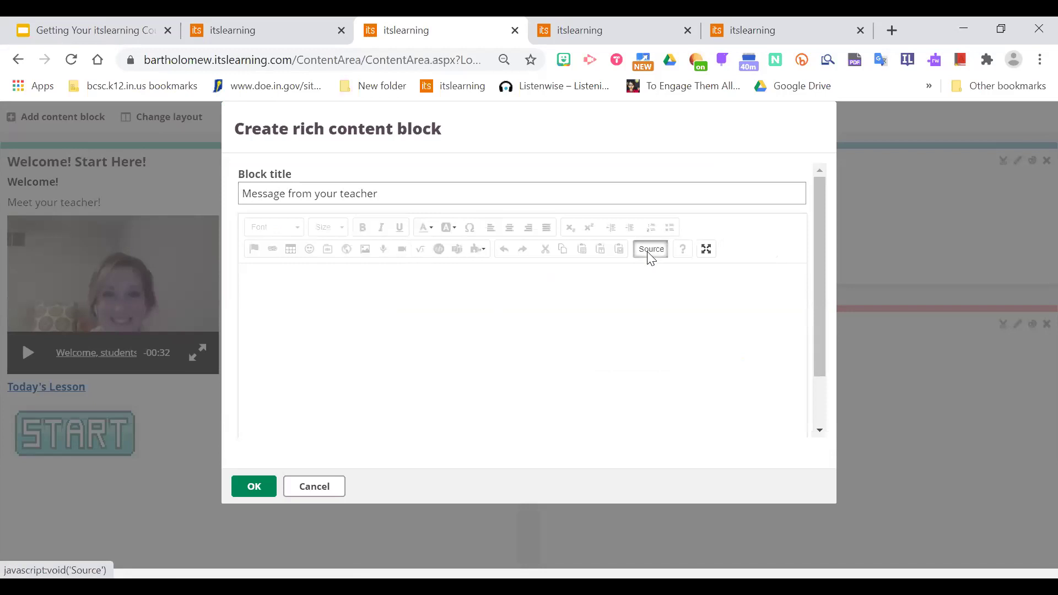
{"action": "right_click", "coordinate": [347, 299]}
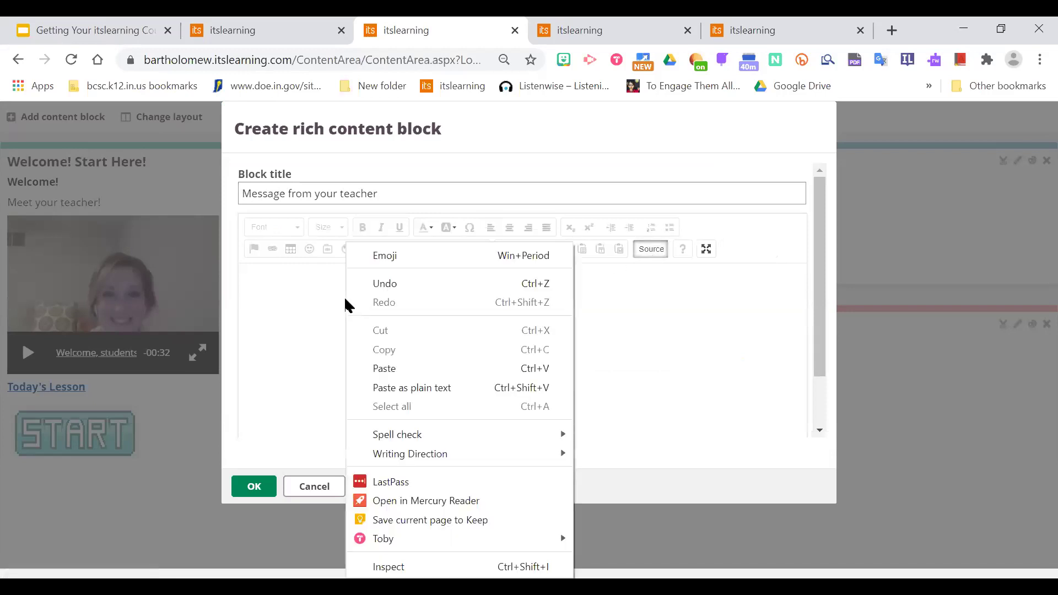
{"action": "left_click", "coordinate": [411, 368]}
{"action": "left_click_drag", "start_coordinate": [804, 399], "coordinate": [799, 270]}
{"action": "left_click", "coordinate": [644, 213]}
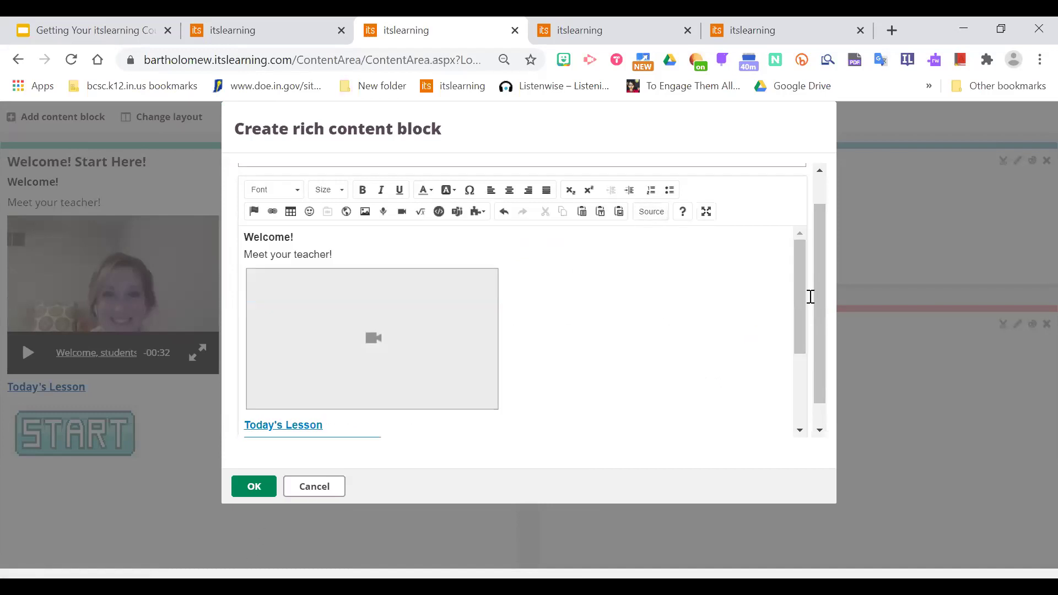
{"action": "left_click_drag", "start_coordinate": [802, 284], "coordinate": [773, 233]}
{"action": "left_click", "coordinate": [255, 491]}
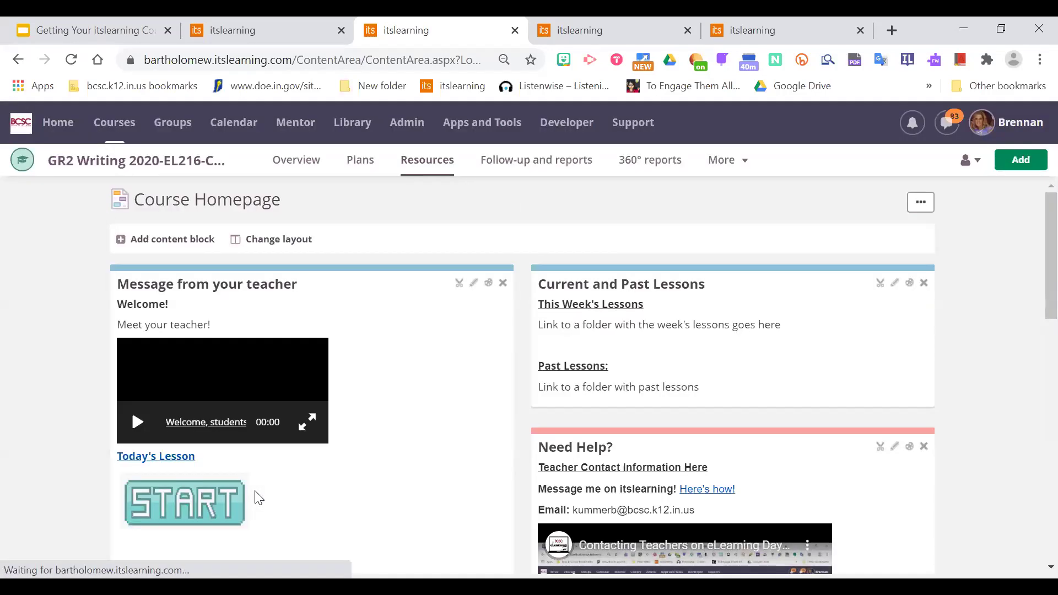
Move the Message from your teacher block to the right column, then deactivate it.
{"action": "left_click_drag", "start_coordinate": [306, 272], "coordinate": [723, 265]}
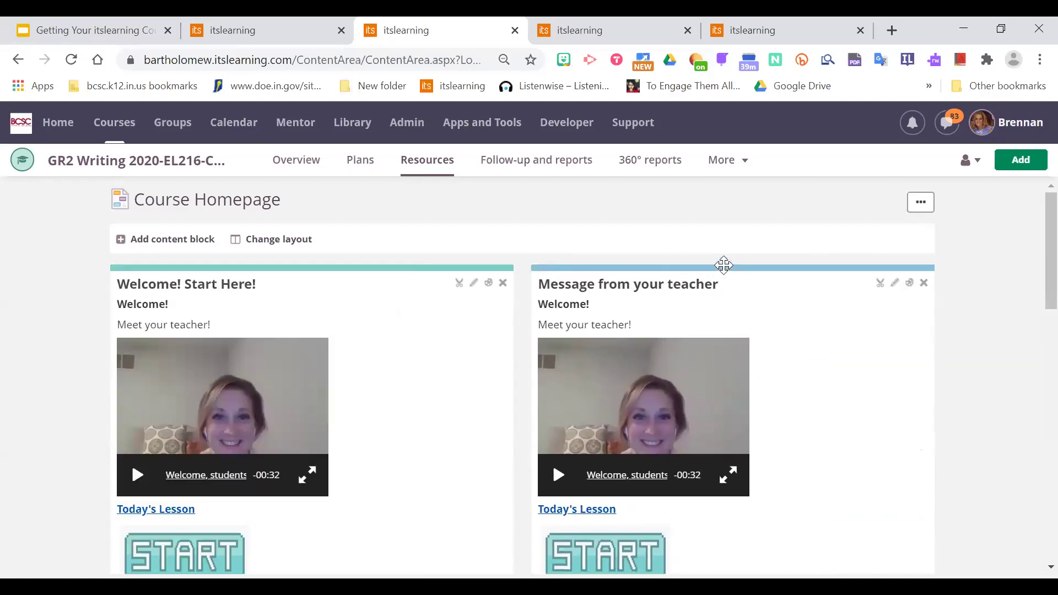
{"action": "scroll", "coordinate": [1032, 295], "scroll_direction": "down", "scroll_amount": 5}
{"action": "scroll", "coordinate": [1033, 379], "scroll_direction": "up", "scroll_amount": 5}
{"action": "left_click", "coordinate": [925, 283]}
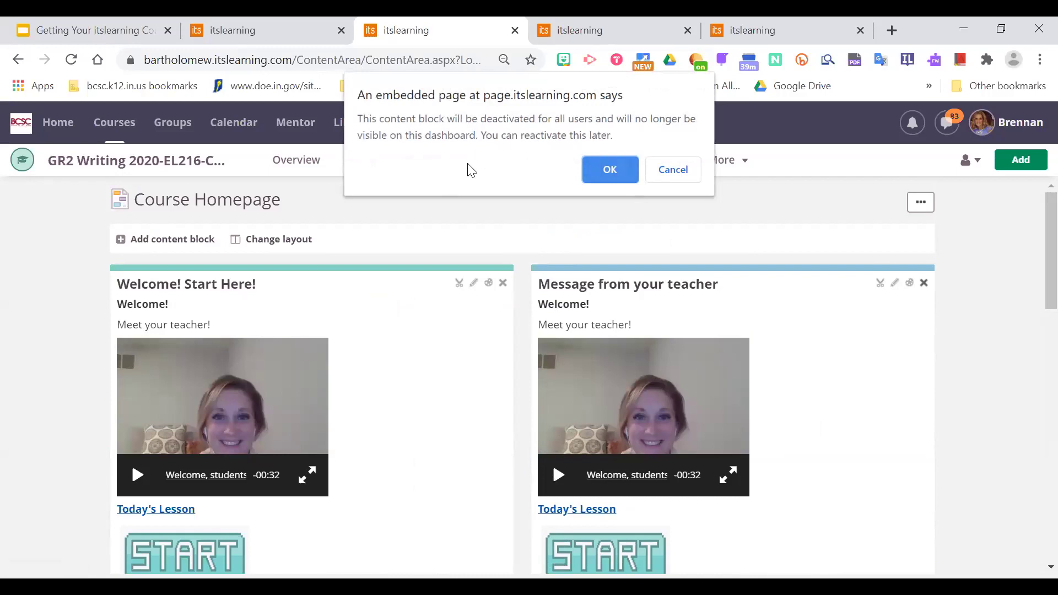
{"action": "left_click", "coordinate": [610, 173]}
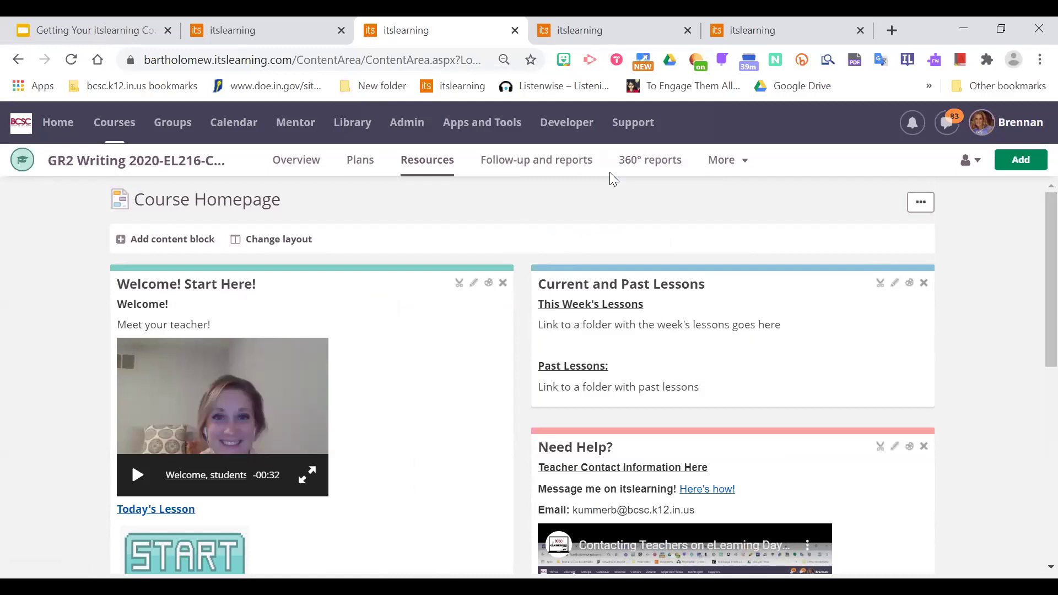
{"action": "scroll", "coordinate": [1032, 300], "scroll_direction": "down", "scroll_amount": 1}
Dismiss the homepage's more-options menu and bring up the Add content block list.
{"action": "scroll", "coordinate": [1033, 276], "scroll_direction": "up", "scroll_amount": 1}
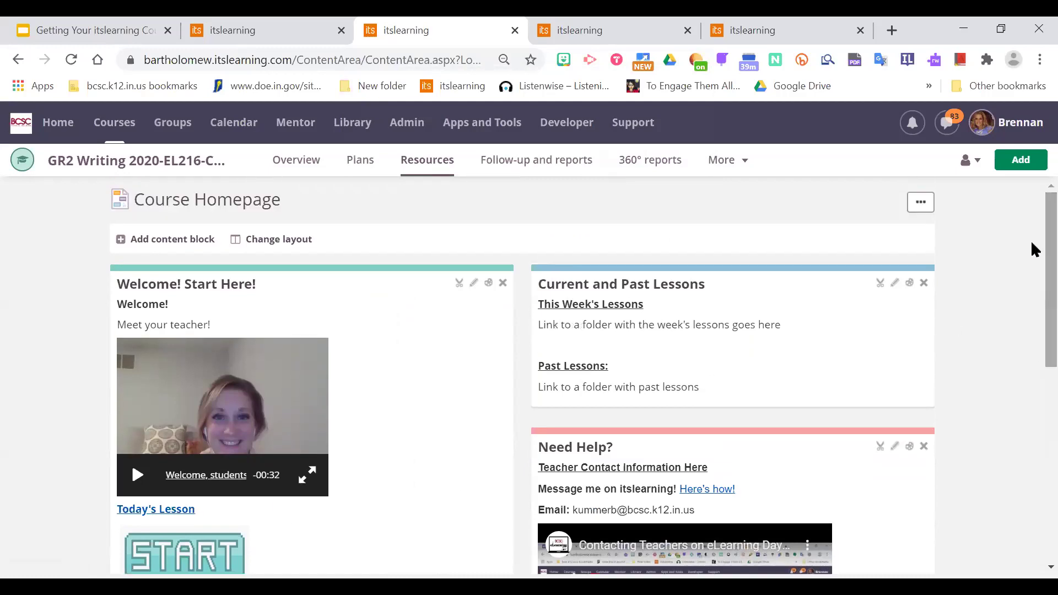
{"action": "left_click", "coordinate": [911, 208]}
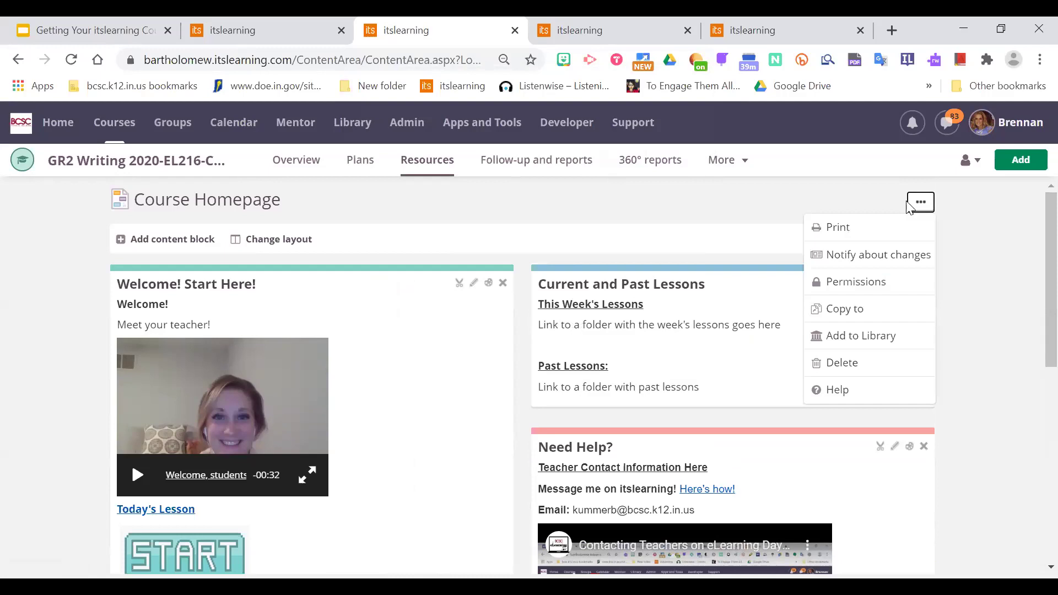
{"action": "left_click", "coordinate": [333, 214]}
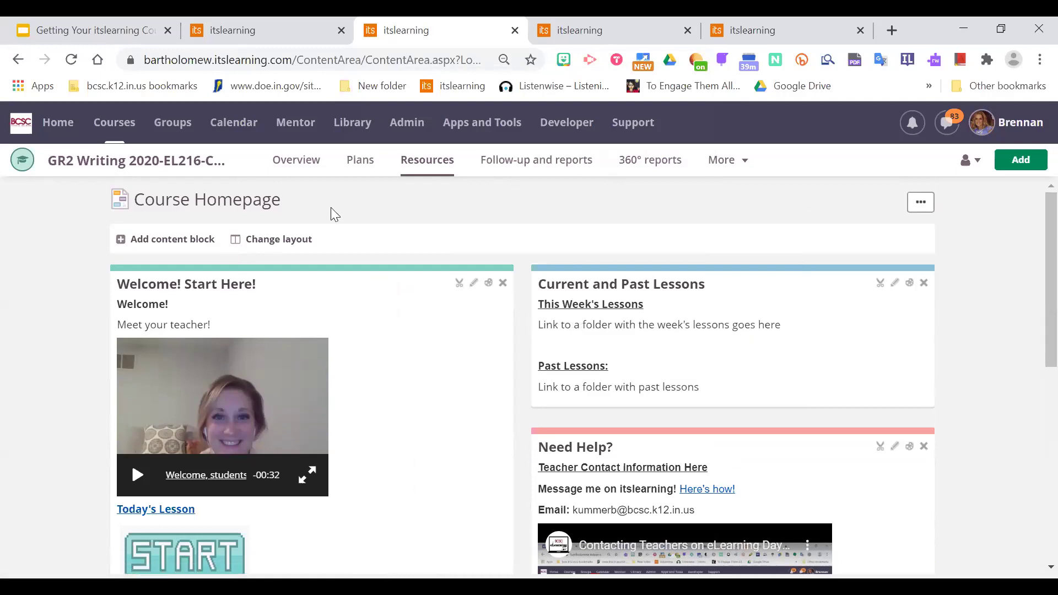
{"action": "left_click", "coordinate": [172, 239]}
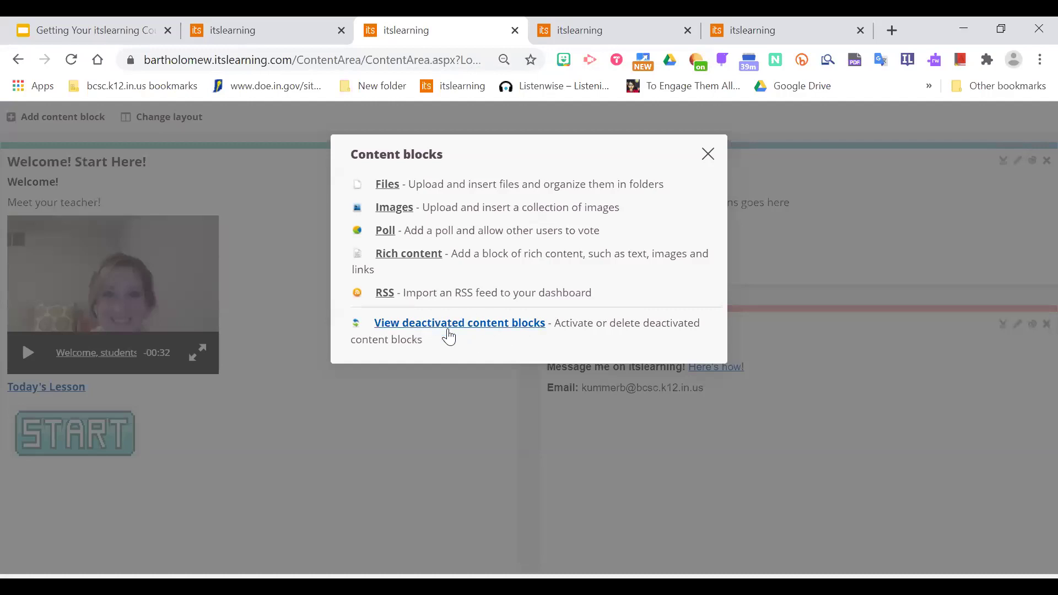
Reactivate the 'Message from your teacher - Rich content' block, then begin removing it again.
{"action": "left_click", "coordinate": [485, 324]}
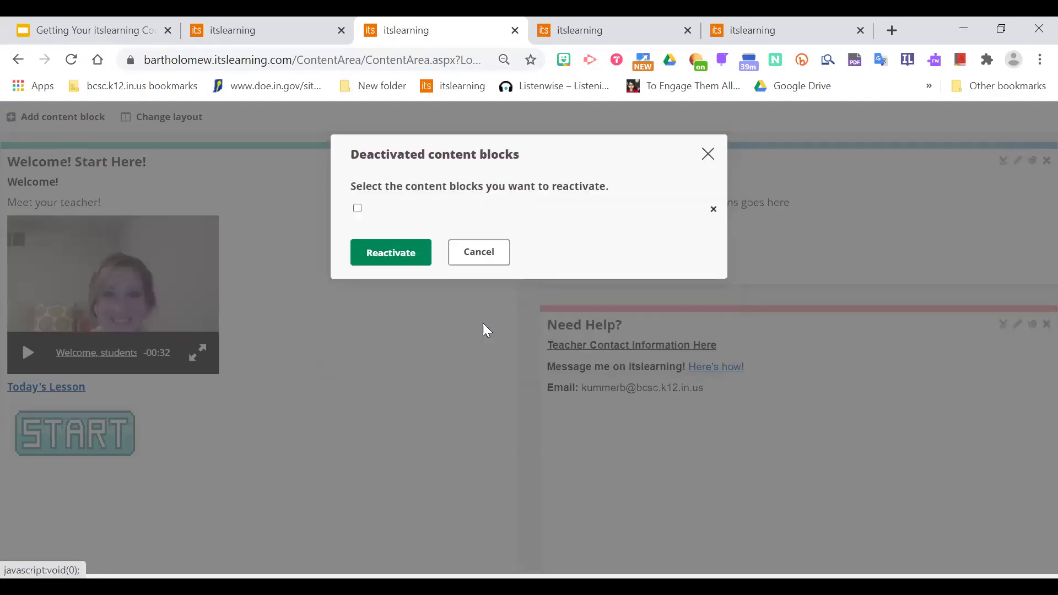
{"action": "left_click", "coordinate": [362, 212]}
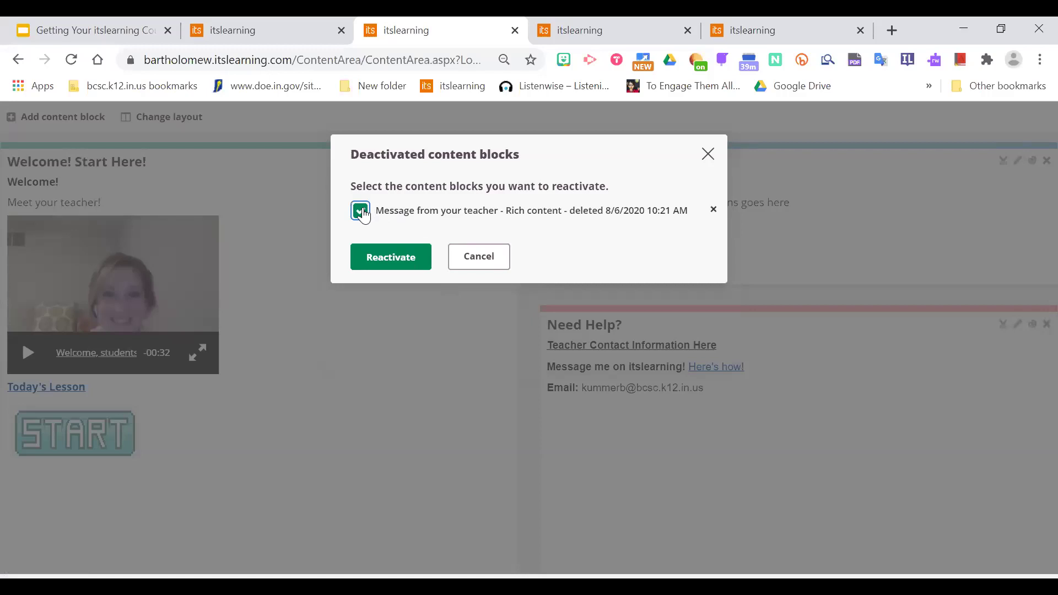
{"action": "left_click", "coordinate": [389, 256]}
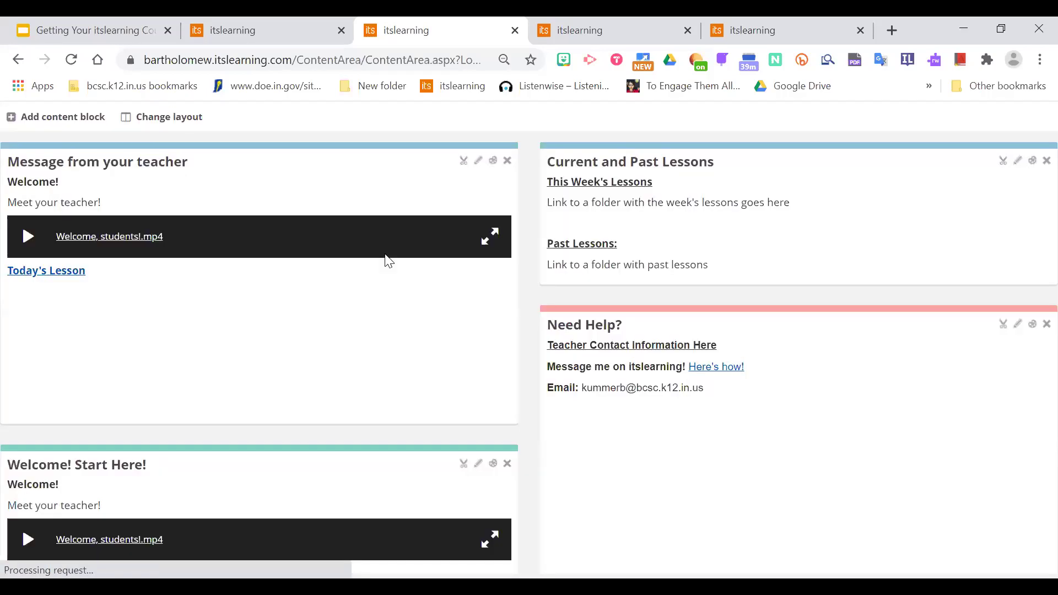
{"action": "scroll", "coordinate": [1031, 239], "scroll_direction": "down", "scroll_amount": 2}
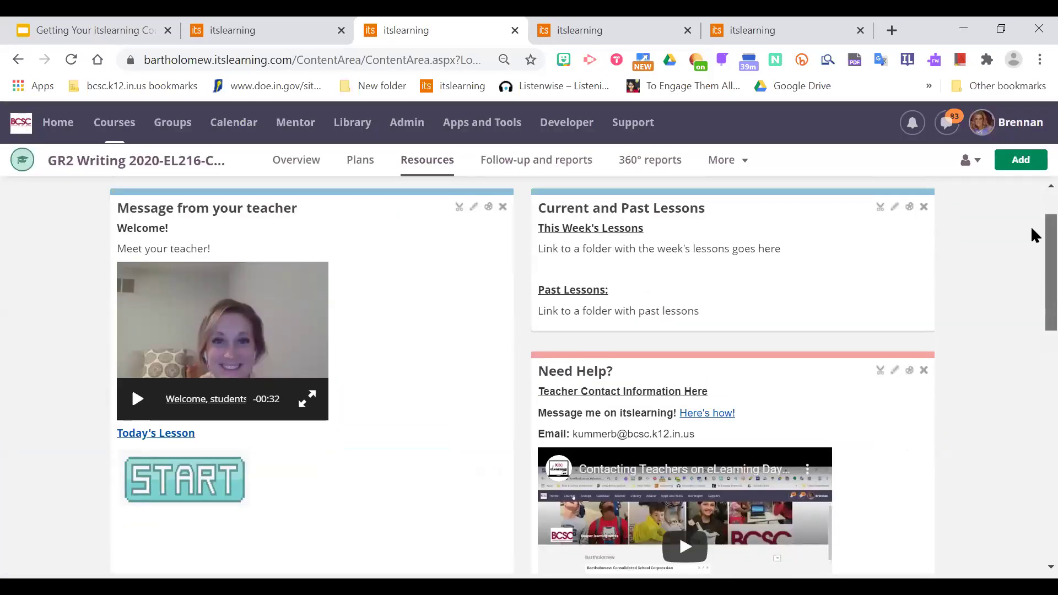
{"action": "scroll", "coordinate": [1034, 235], "scroll_direction": "up", "scroll_amount": 2}
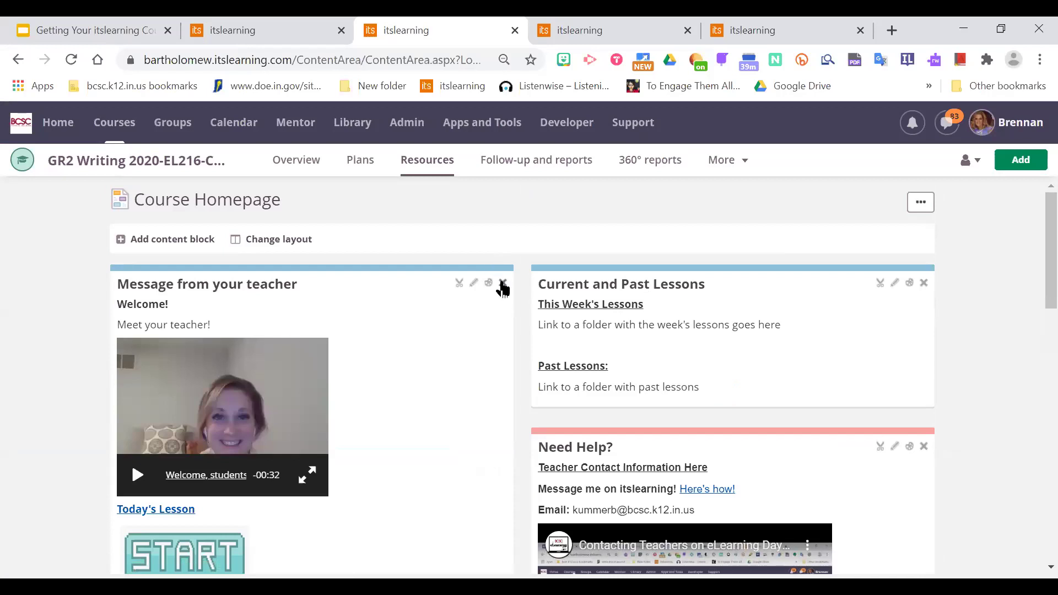
{"action": "left_click", "coordinate": [503, 285]}
Confirm deactivating Message from your teacher, review the homepage, and go to Administration.
{"action": "left_click", "coordinate": [613, 175]}
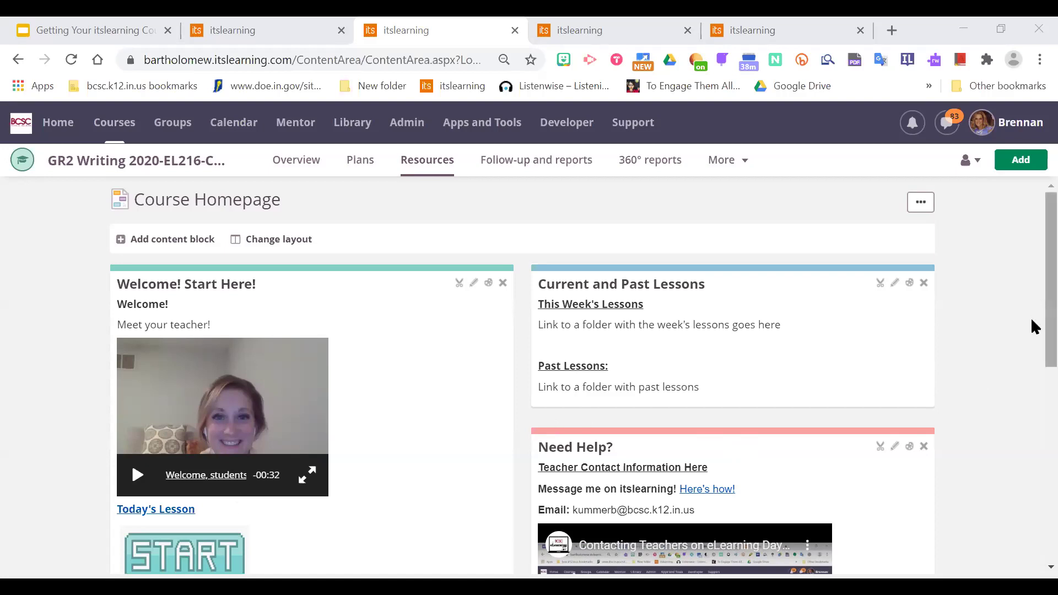
{"action": "scroll", "coordinate": [1033, 324], "scroll_direction": "down", "scroll_amount": 1}
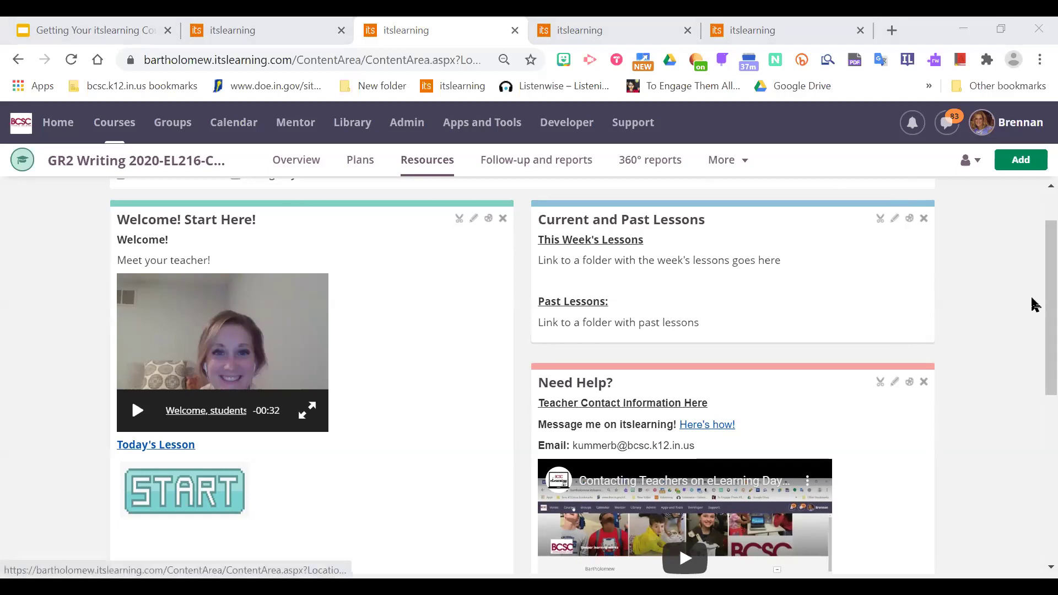
{"action": "scroll", "coordinate": [471, 183], "scroll_direction": "up", "scroll_amount": 2}
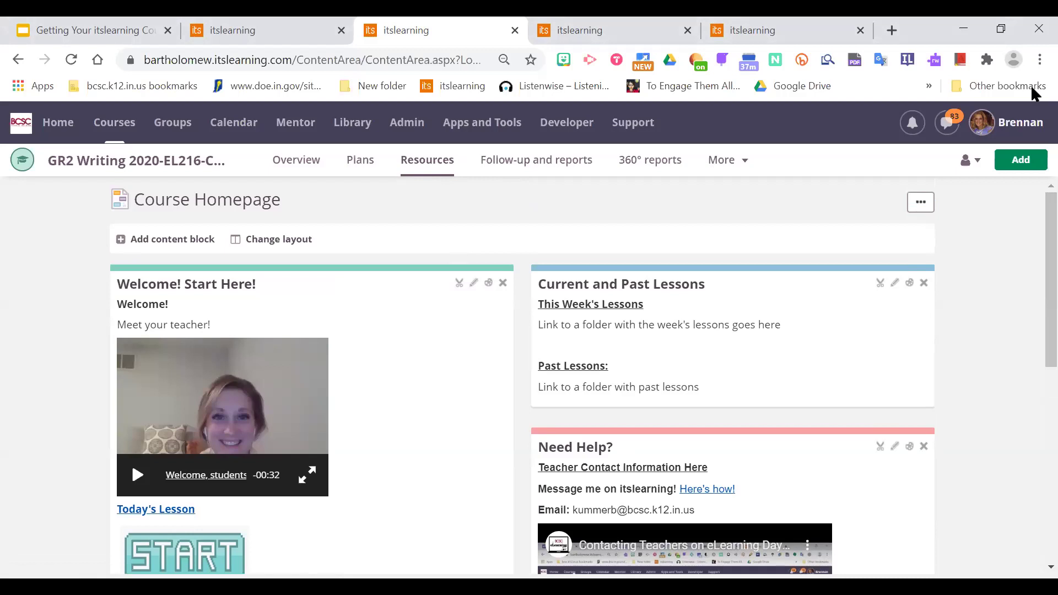
{"action": "left_click", "coordinate": [400, 124]}
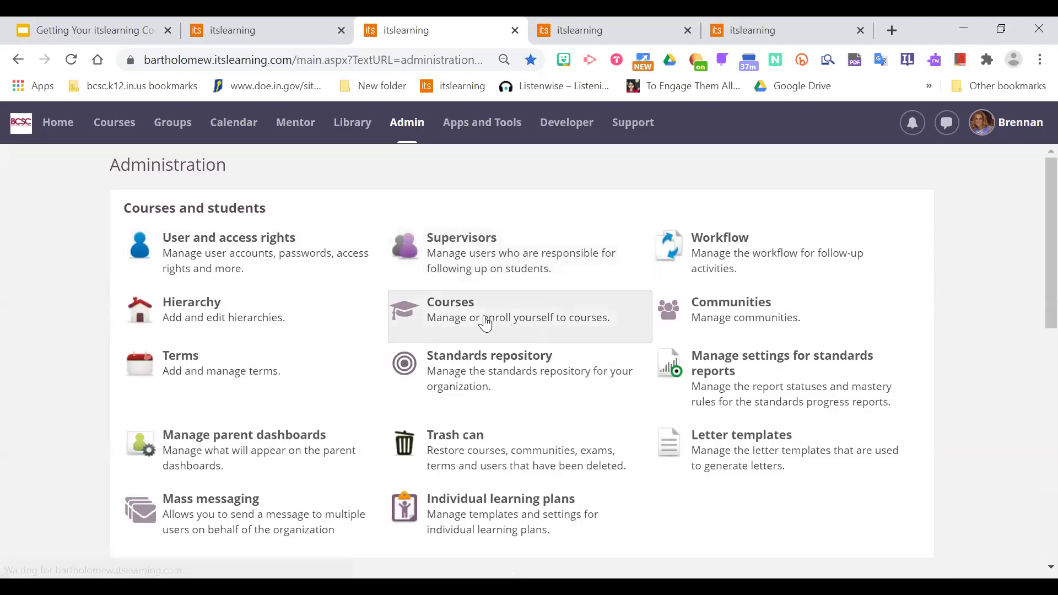
Search the Library for 'bcsc template' and open the Course Homepage template's details.
{"action": "left_click", "coordinate": [358, 125]}
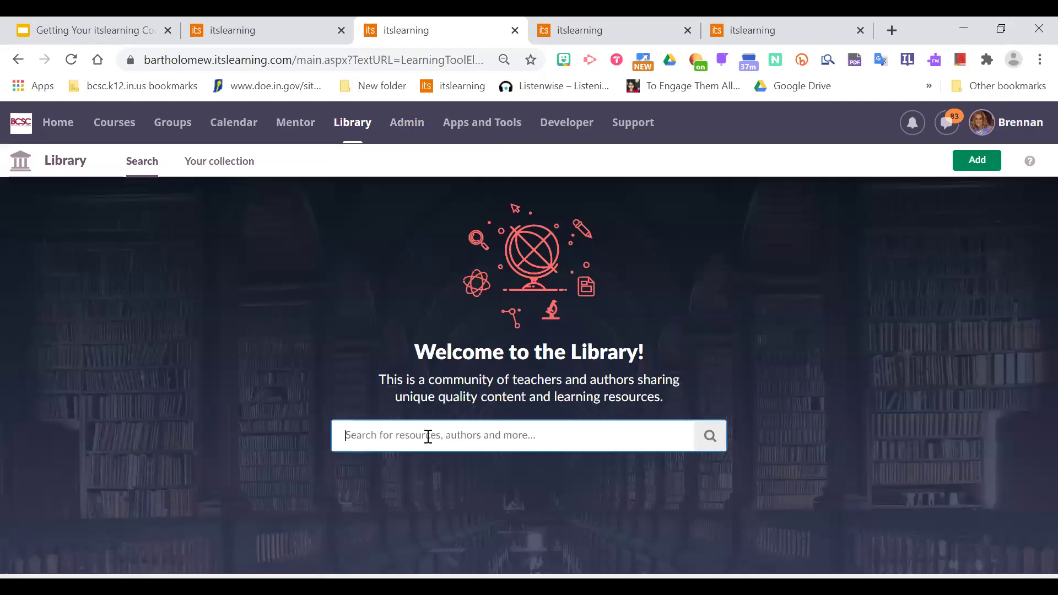
{"action": "type", "text": "bcsc template"}
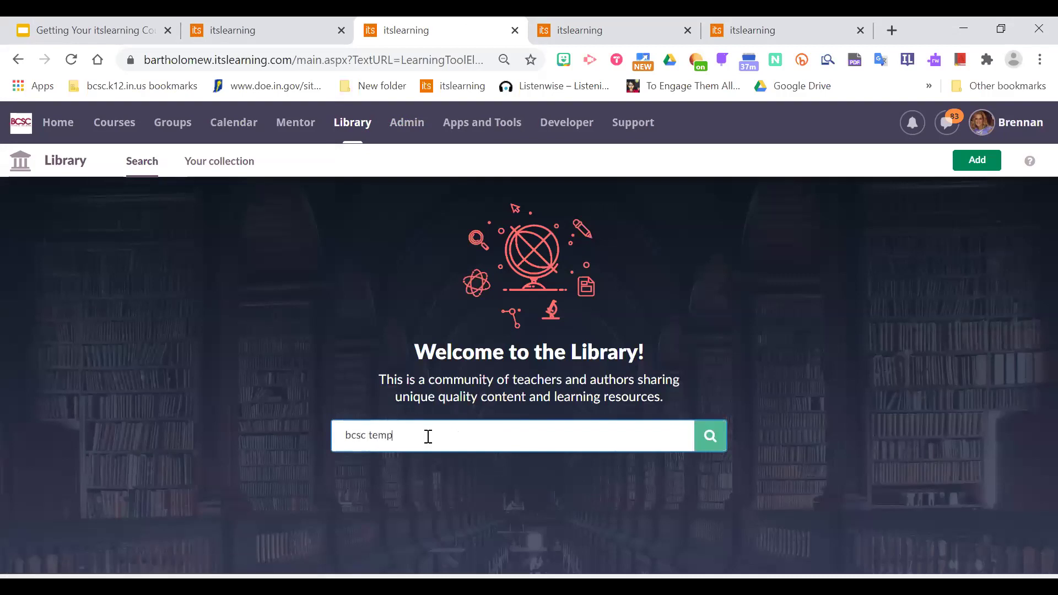
{"action": "key", "text": "Return"}
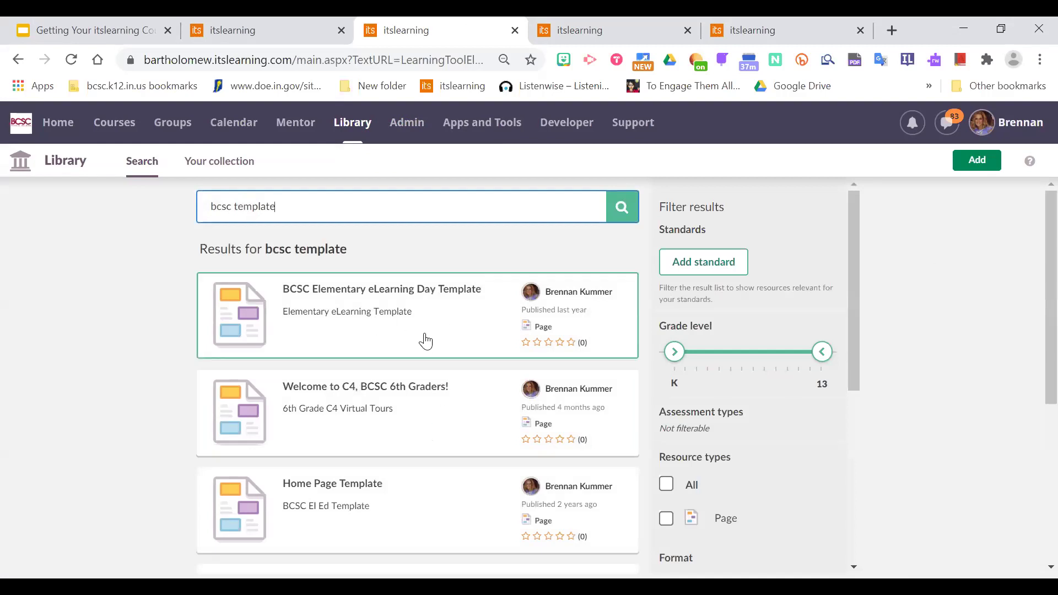
{"action": "scroll", "coordinate": [854, 297], "scroll_direction": "down", "scroll_amount": 2}
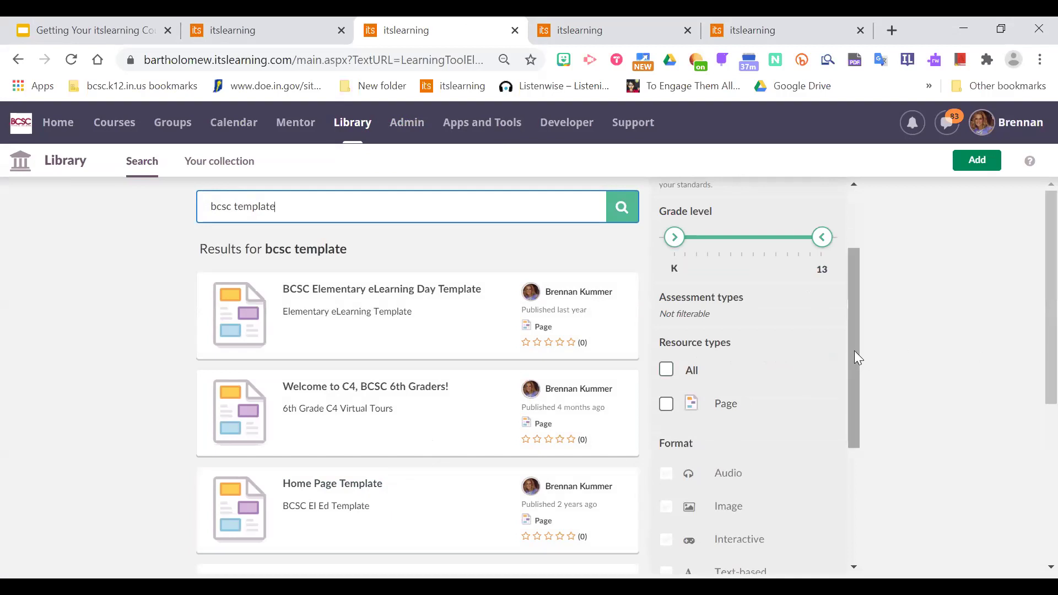
{"action": "left_click_drag", "start_coordinate": [858, 357], "coordinate": [858, 441]}
{"action": "left_click_drag", "start_coordinate": [1032, 318], "coordinate": [1032, 482]}
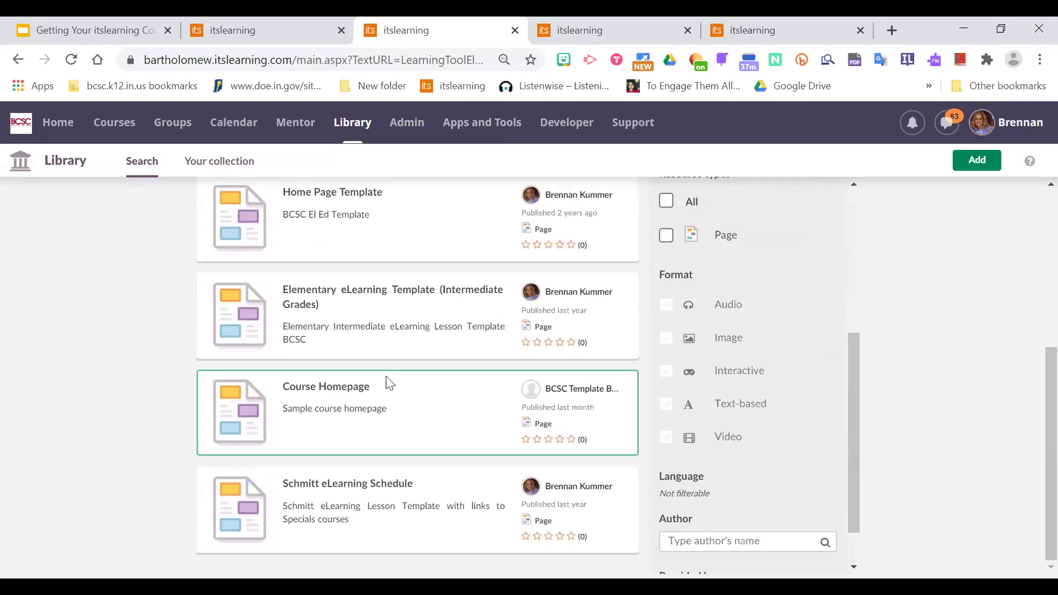
{"action": "left_click", "coordinate": [351, 432]}
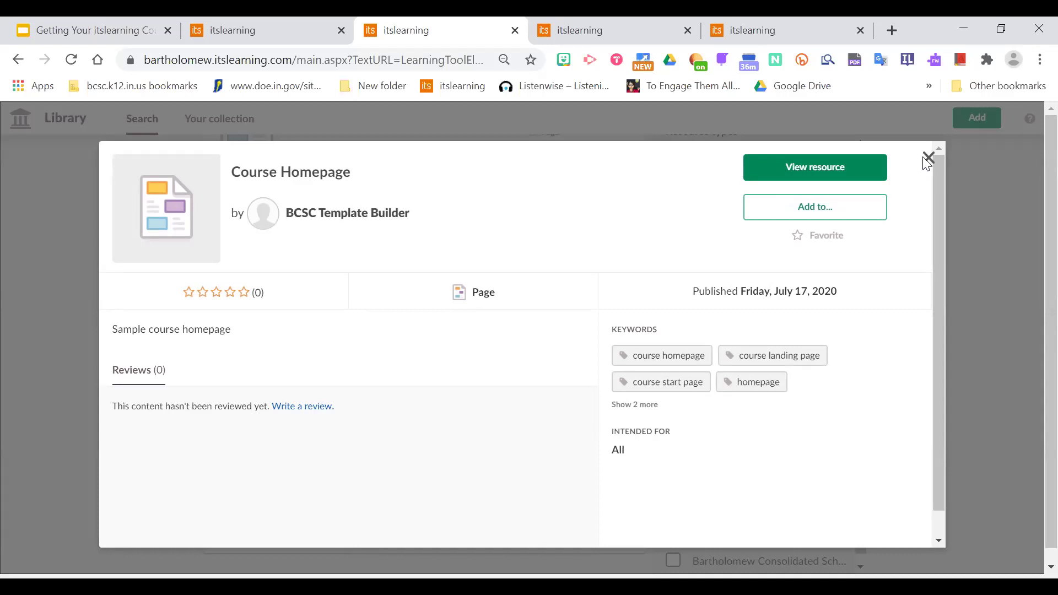
Close the Course Homepage details and scroll back to the top of the search results.
{"action": "left_click", "coordinate": [928, 158]}
{"action": "left_click_drag", "start_coordinate": [852, 367], "coordinate": [894, 204]}
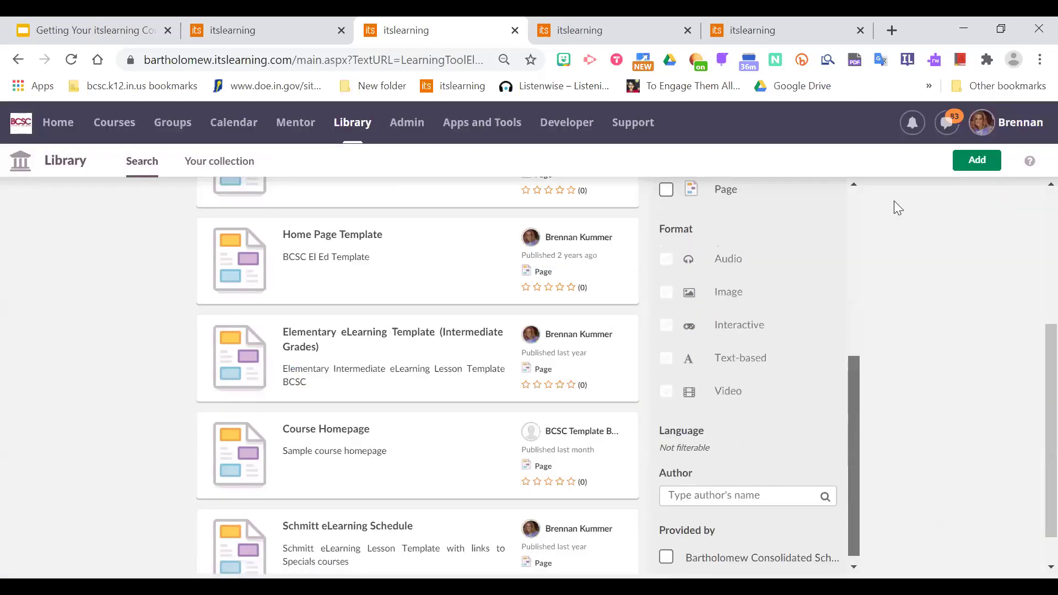
{"action": "left_click_drag", "start_coordinate": [1034, 340], "coordinate": [185, 49]}
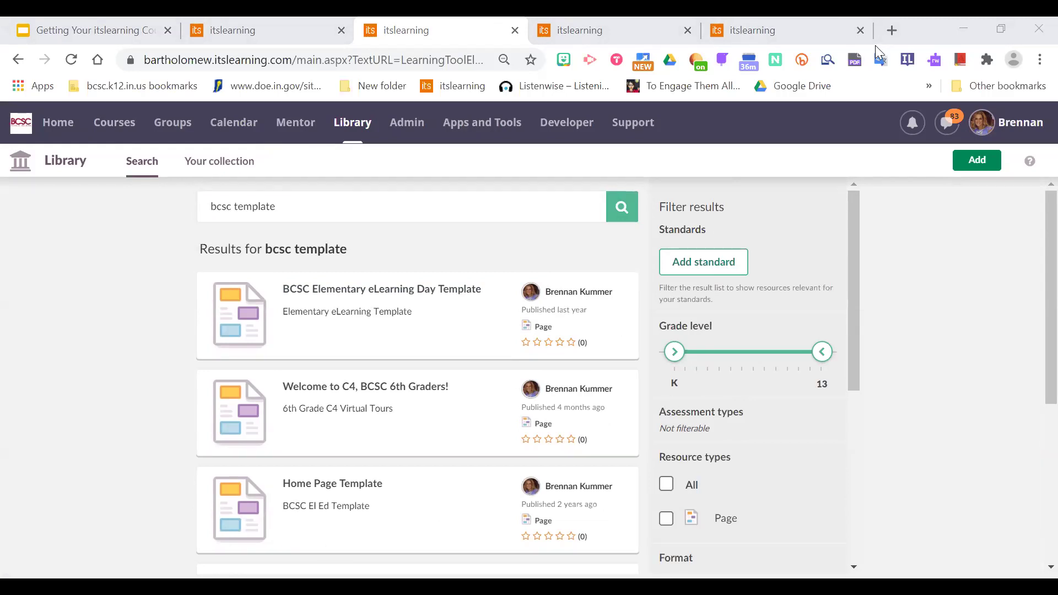
Check the Courses menu, then switch browser tabs to the Brenny Demo Course homepage copy.
{"action": "left_click", "coordinate": [134, 134]}
{"action": "left_click", "coordinate": [564, 163]}
{"action": "left_click", "coordinate": [275, 29]}
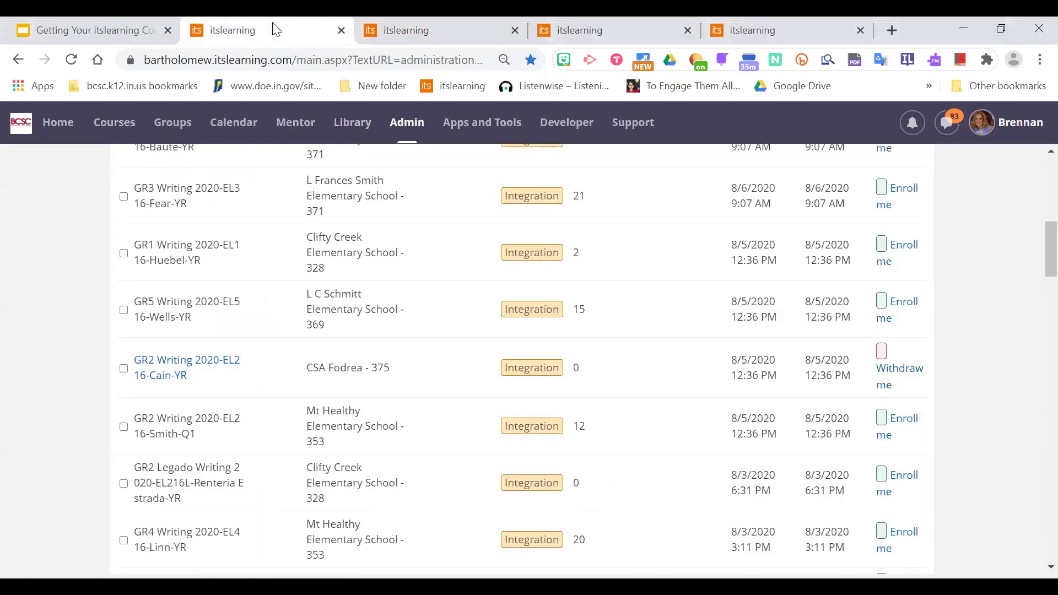
{"action": "left_click", "coordinate": [445, 25]}
{"action": "left_click", "coordinate": [599, 28]}
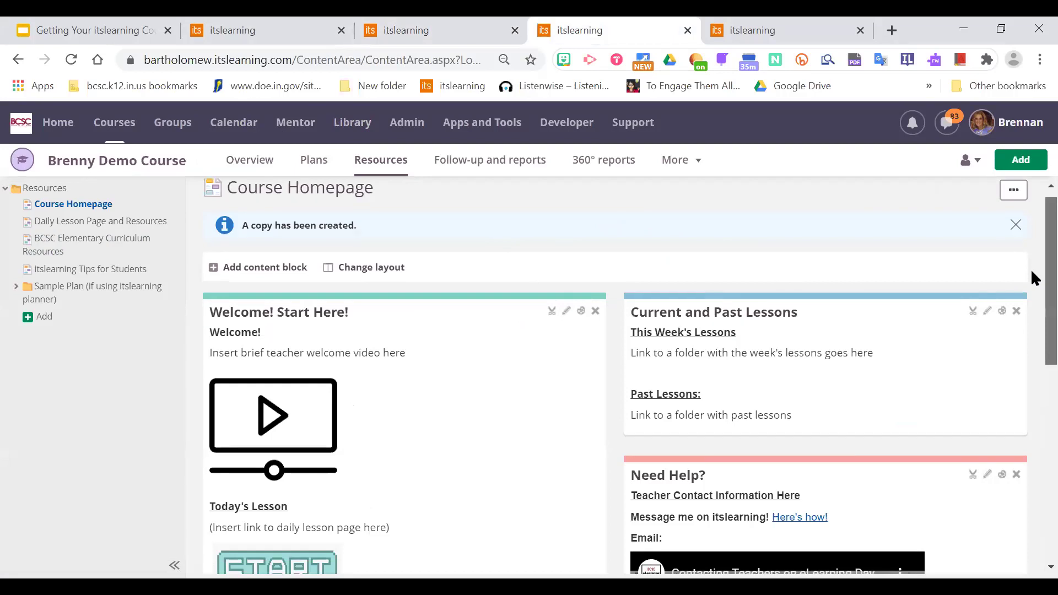
{"action": "scroll", "coordinate": [1033, 271], "scroll_direction": "down", "scroll_amount": 2}
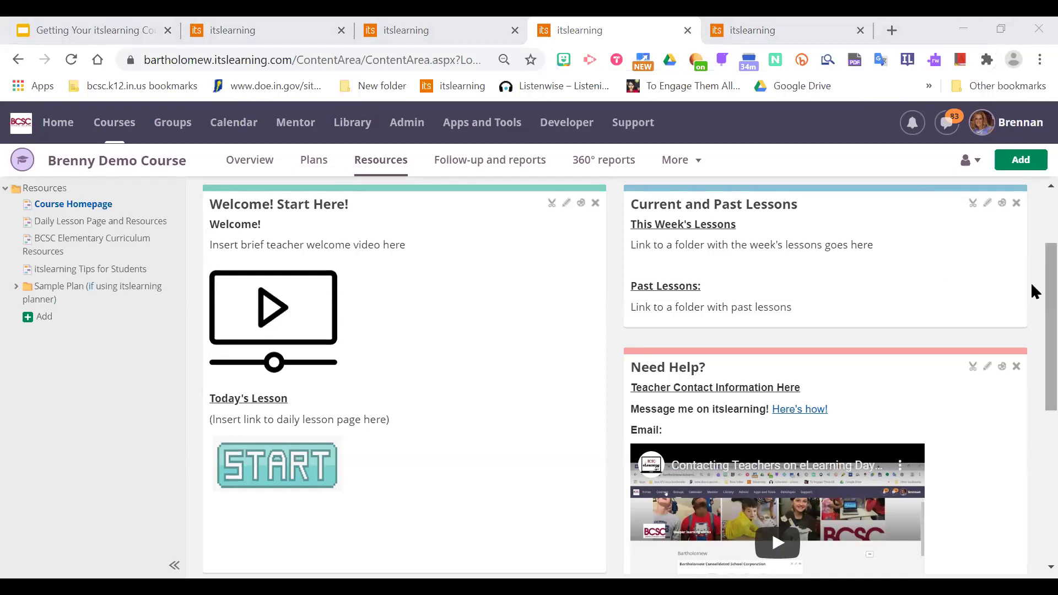
{"action": "scroll", "coordinate": [1031, 287], "scroll_direction": "up", "scroll_amount": 1}
{"action": "scroll", "coordinate": [1031, 295], "scroll_direction": "down", "scroll_amount": 5}
{"action": "scroll", "coordinate": [1030, 375], "scroll_direction": "up", "scroll_amount": 6}
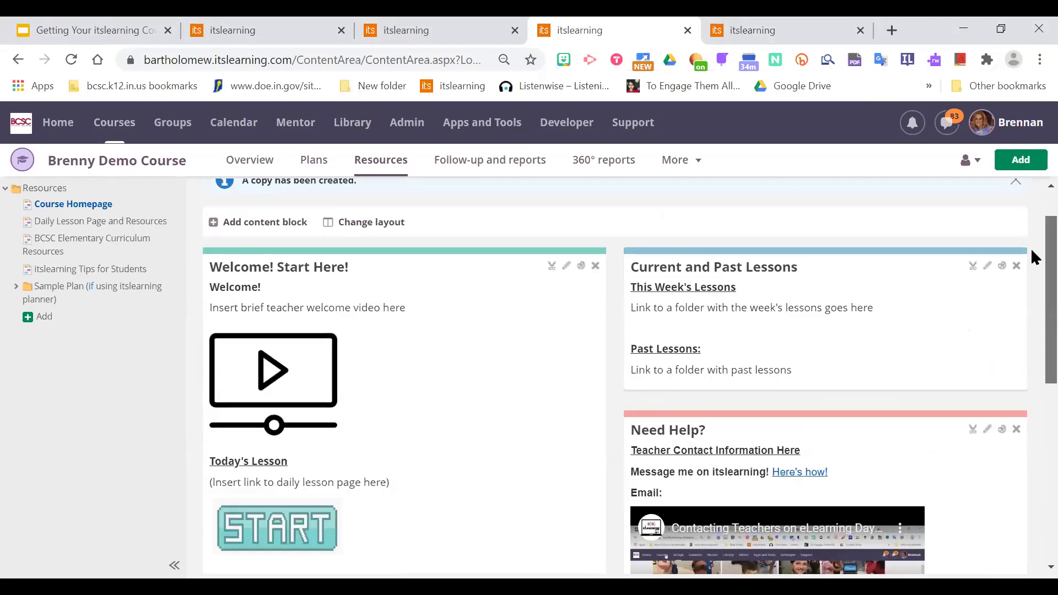
{"action": "scroll", "coordinate": [1032, 271], "scroll_direction": "down", "scroll_amount": 1}
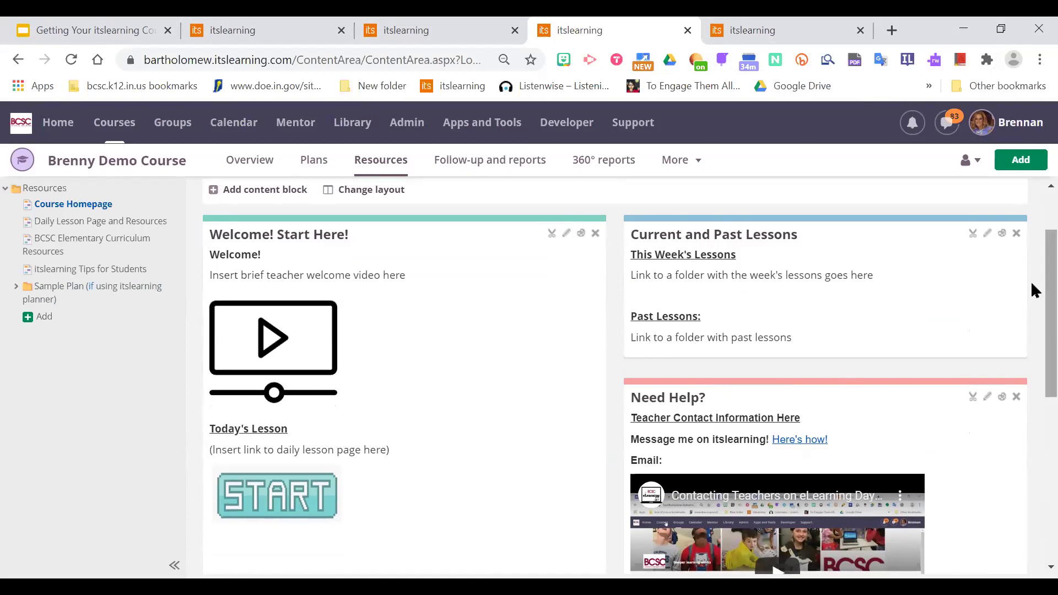
{"action": "scroll", "coordinate": [1032, 276], "scroll_direction": "up", "scroll_amount": 3}
{"action": "scroll", "coordinate": [1032, 274], "scroll_direction": "down", "scroll_amount": 1}
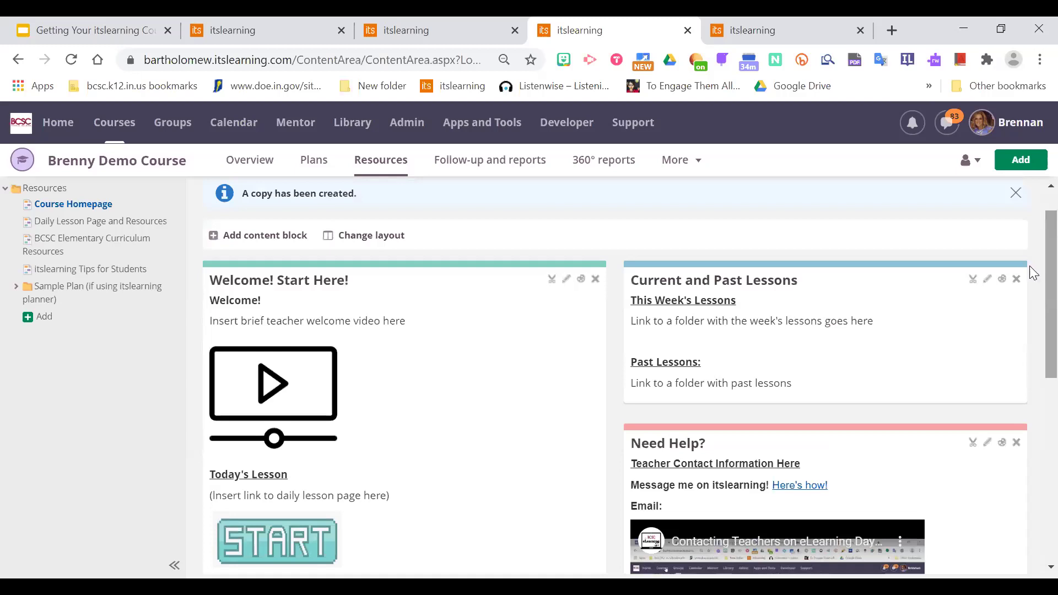
{"action": "scroll", "coordinate": [1031, 273], "scroll_direction": "down", "scroll_amount": 2}
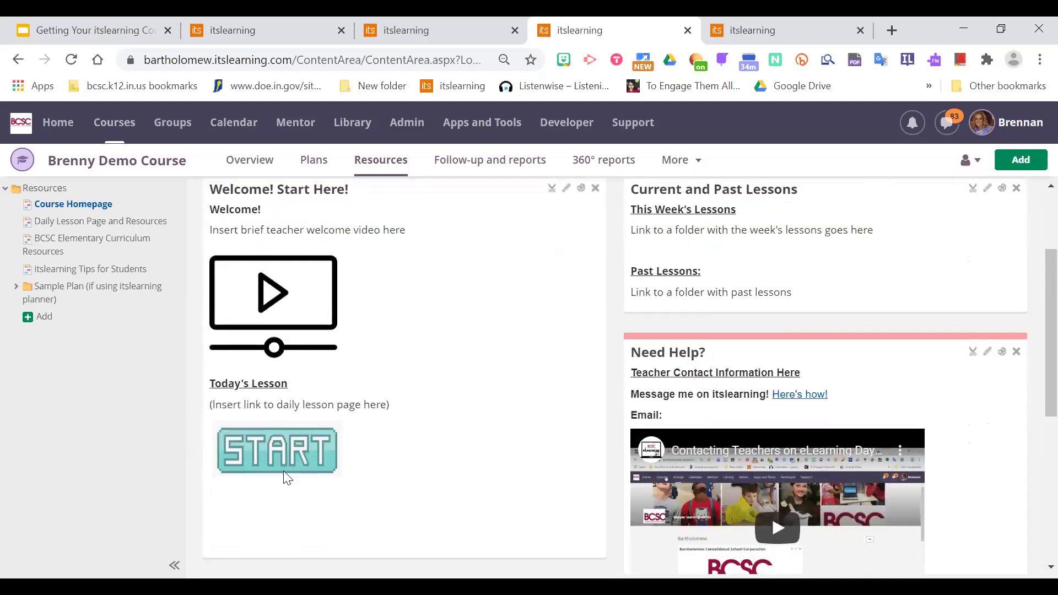
{"action": "scroll", "coordinate": [1031, 280], "scroll_direction": "up", "scroll_amount": 1}
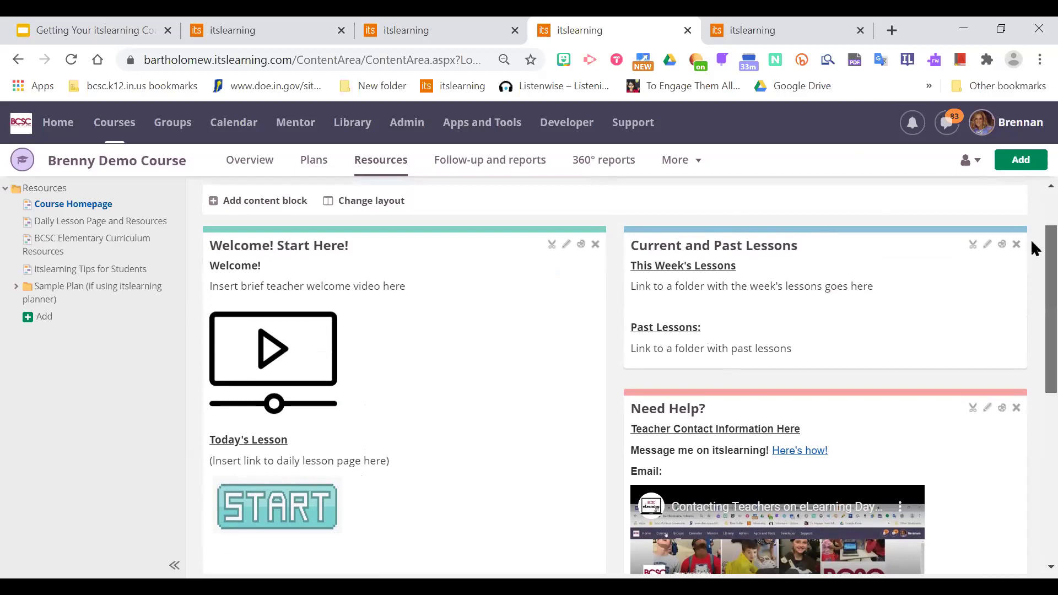
{"action": "scroll", "coordinate": [1033, 243], "scroll_direction": "down", "scroll_amount": 1}
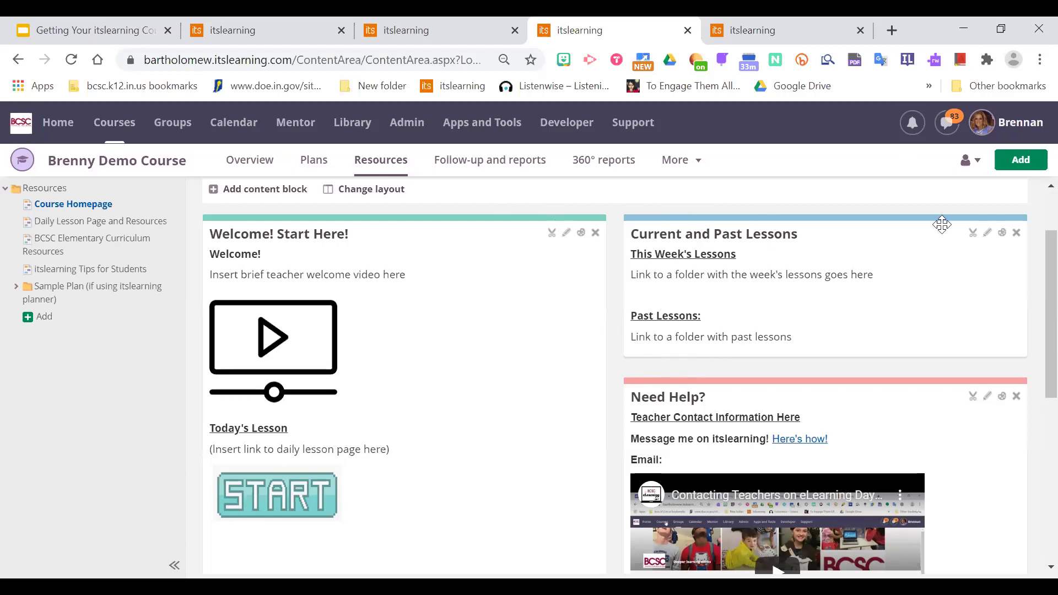
Open the Add menu to reach the element types for the course's resource folder.
{"action": "left_click", "coordinate": [1019, 165]}
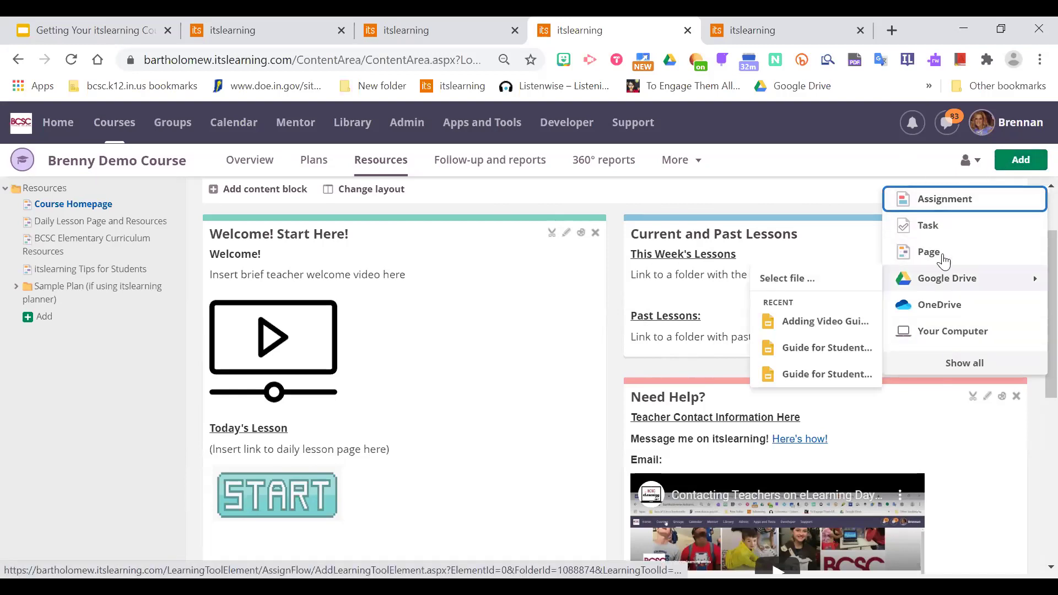
{"action": "left_click", "coordinate": [965, 363]}
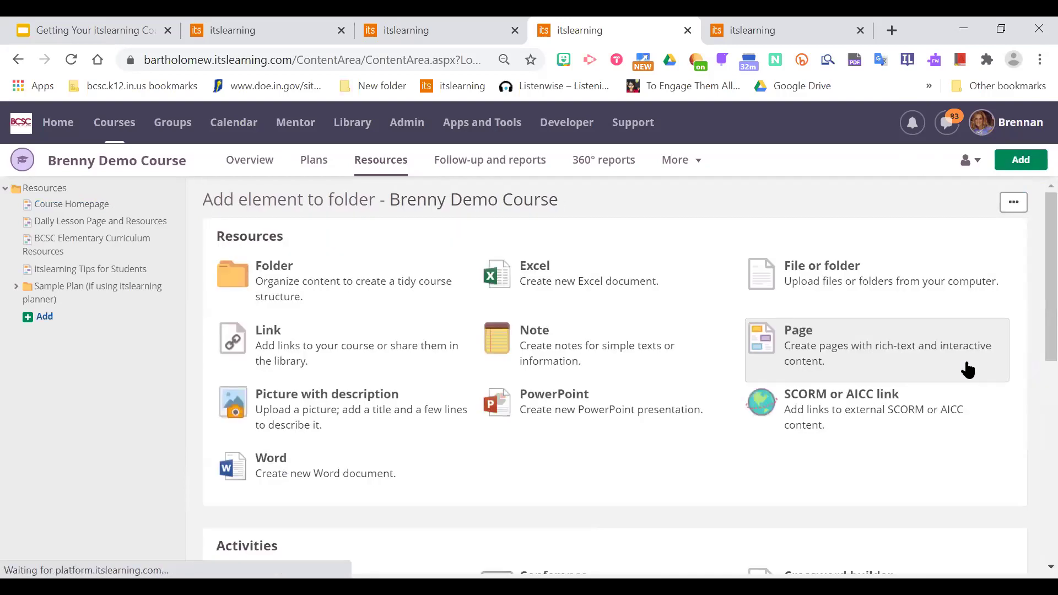
{"action": "scroll", "coordinate": [1031, 261], "scroll_direction": "down", "scroll_amount": 2}
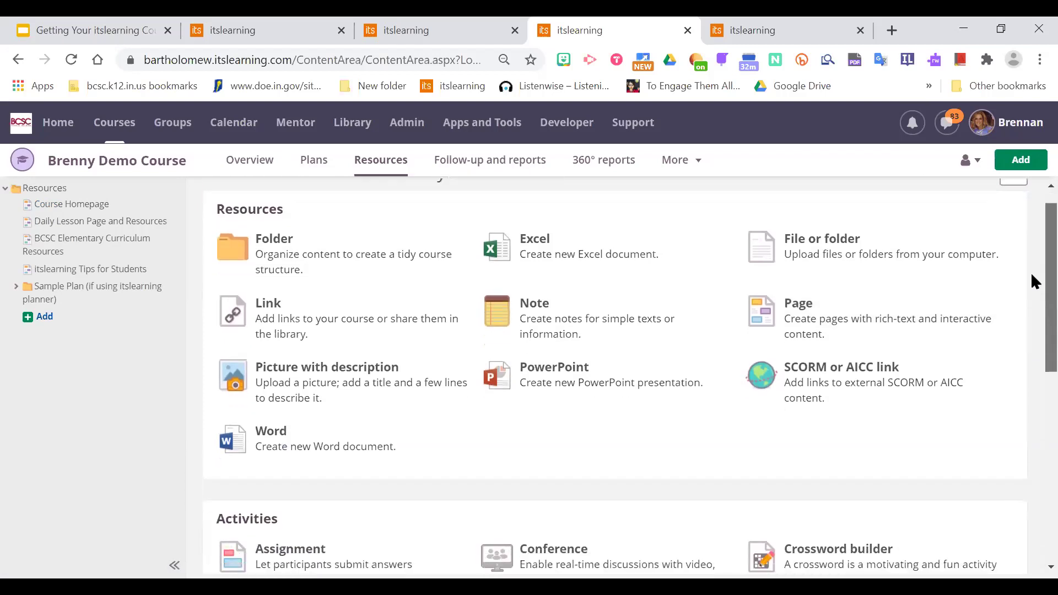
{"action": "scroll", "coordinate": [1035, 330], "scroll_direction": "down", "scroll_amount": 6}
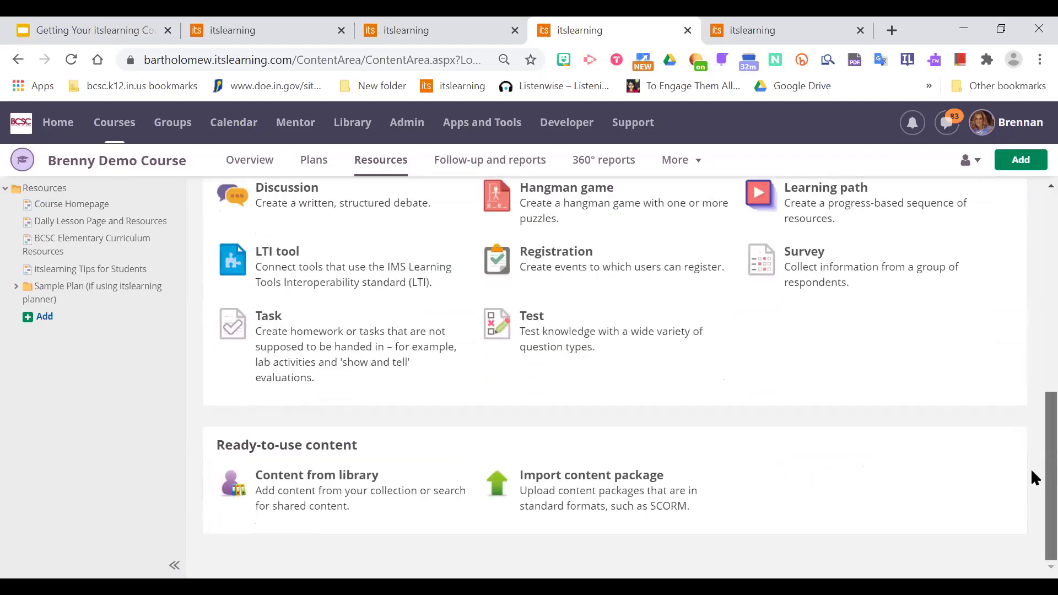
{"action": "scroll", "coordinate": [1031, 495], "scroll_direction": "up", "scroll_amount": 8}
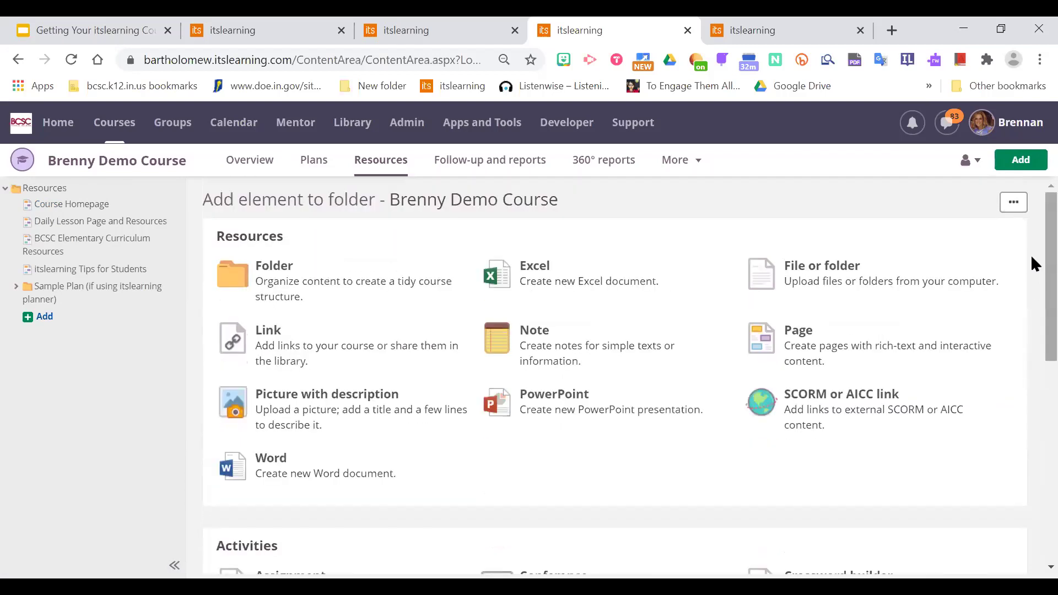
{"action": "left_click", "coordinate": [314, 282]}
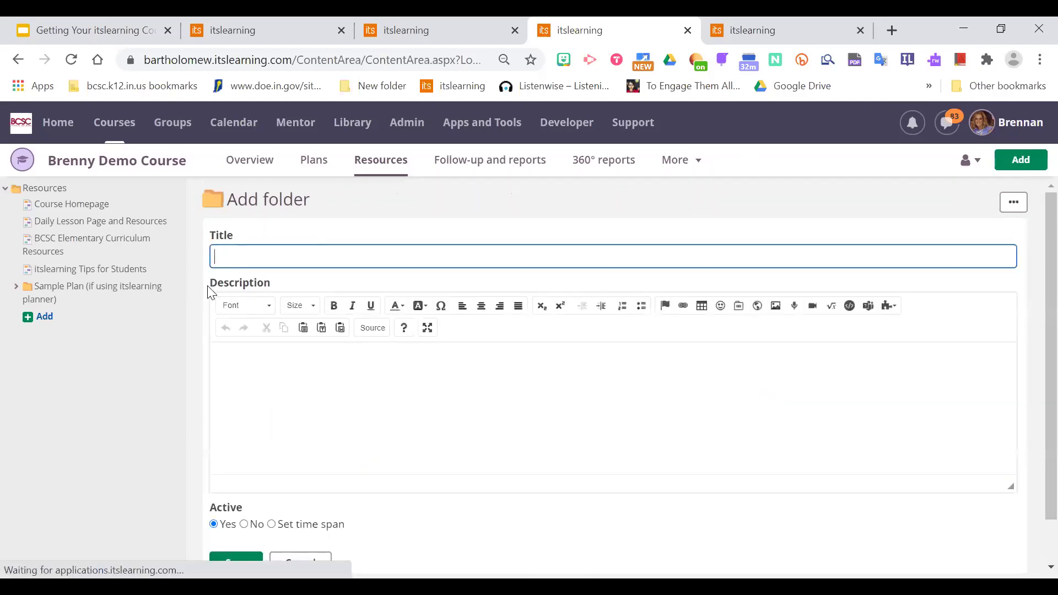
Create and save a new folder titled 'Folder of Past Lessons' in the course Resources.
{"action": "type", "text": "Folder o"}
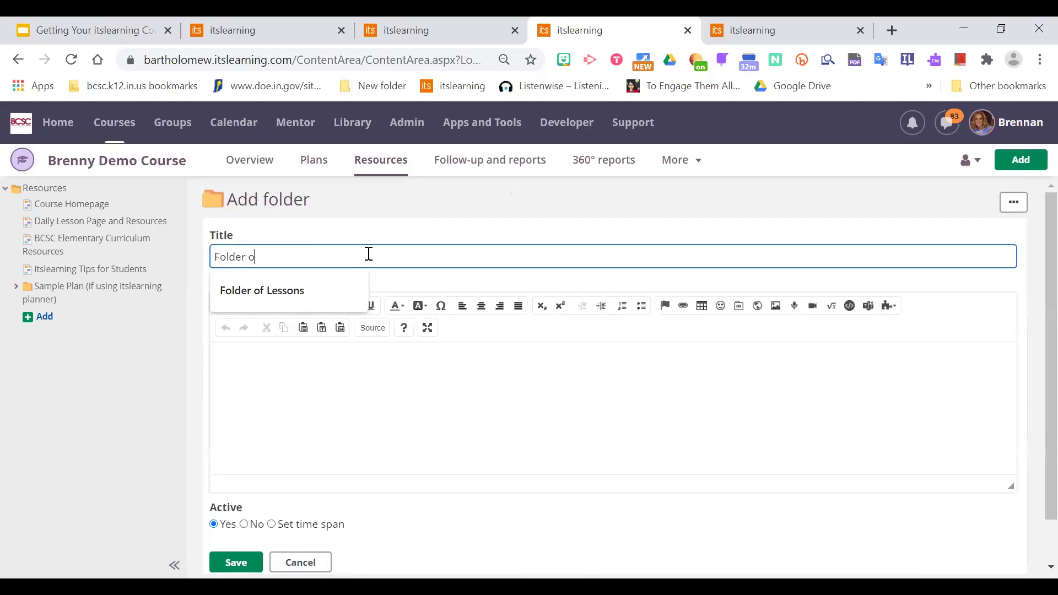
{"action": "type", "text": "f Past Lessons"}
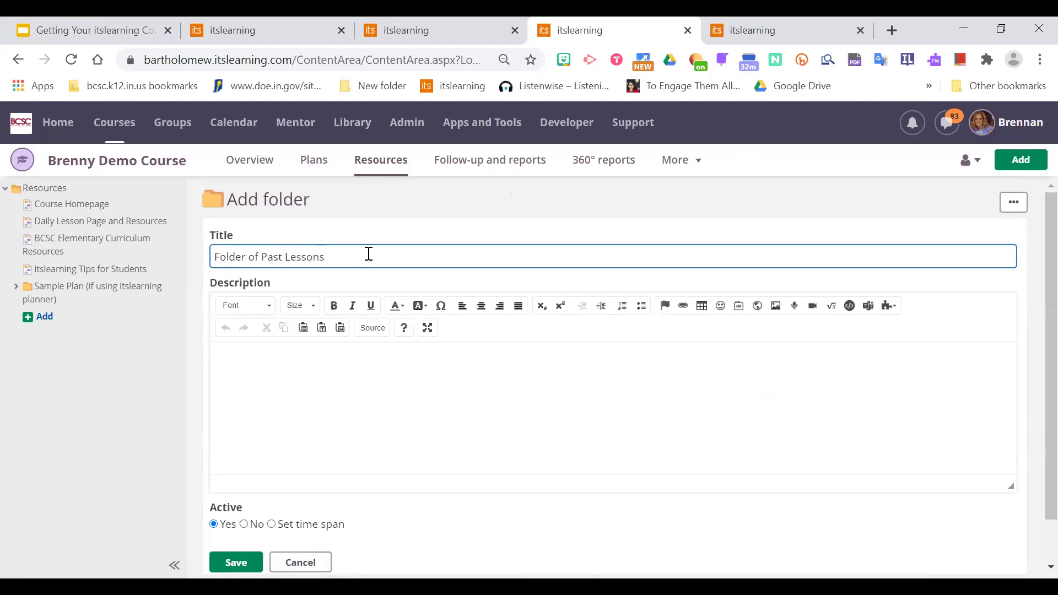
{"action": "left_click", "coordinate": [507, 394]}
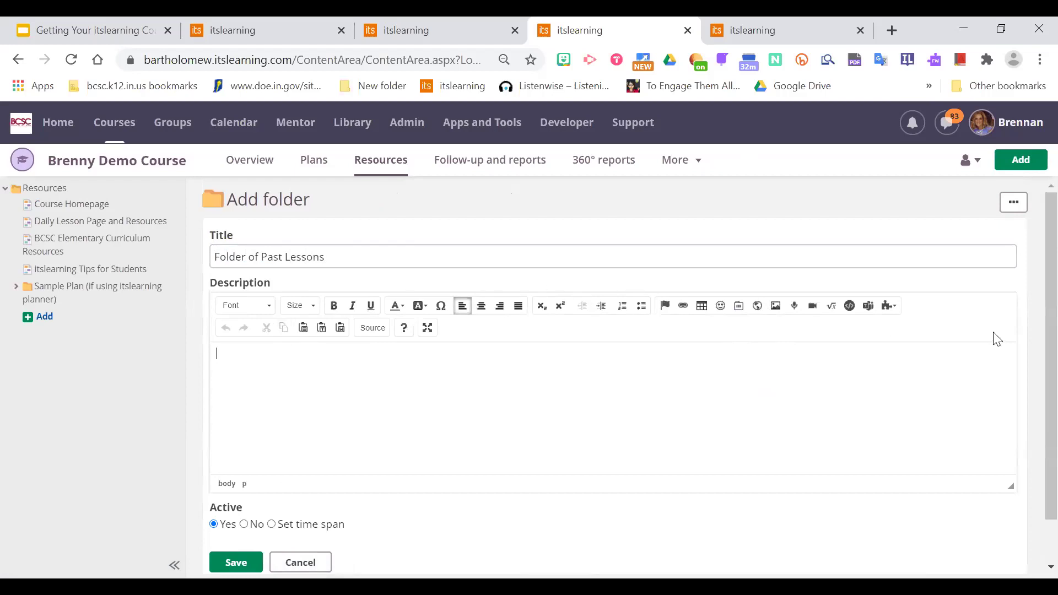
{"action": "scroll", "coordinate": [1032, 331], "scroll_direction": "down", "scroll_amount": 1}
{"action": "scroll", "coordinate": [1032, 353], "scroll_direction": "up", "scroll_amount": 1}
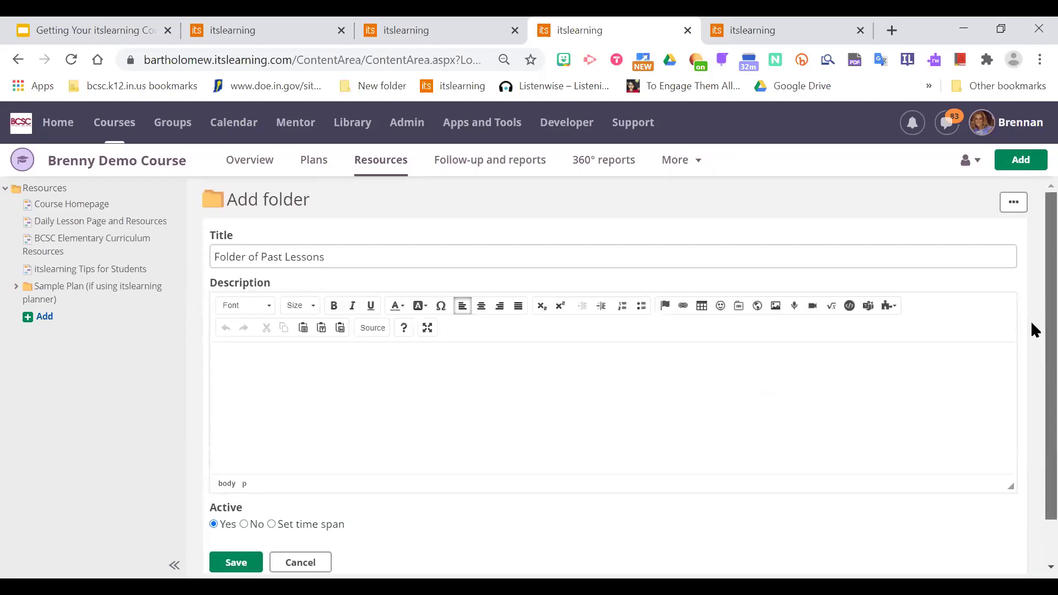
{"action": "scroll", "coordinate": [1033, 326], "scroll_direction": "down", "scroll_amount": 1}
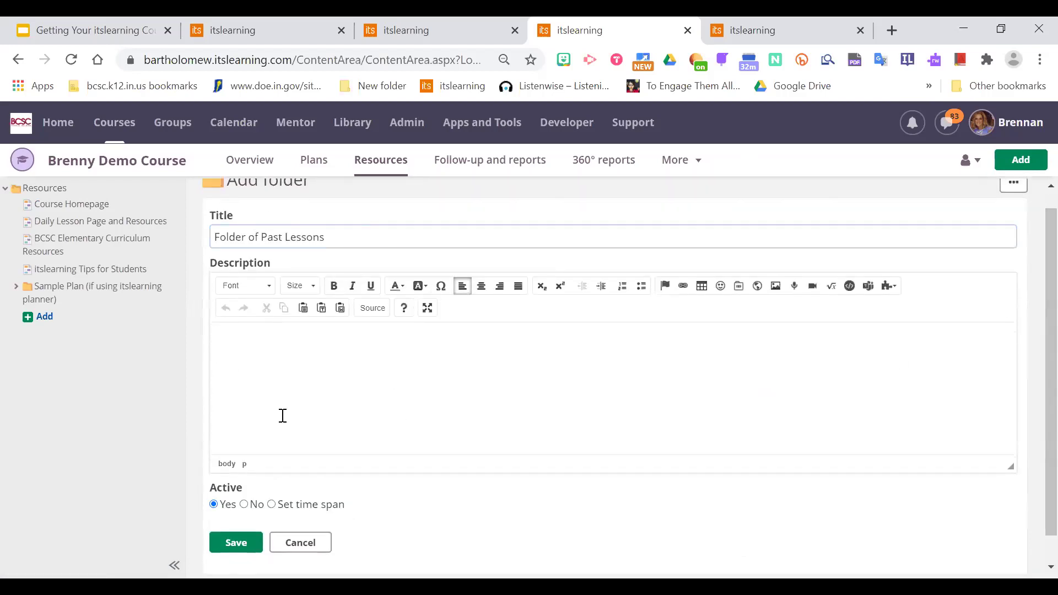
{"action": "left_click", "coordinate": [237, 544]}
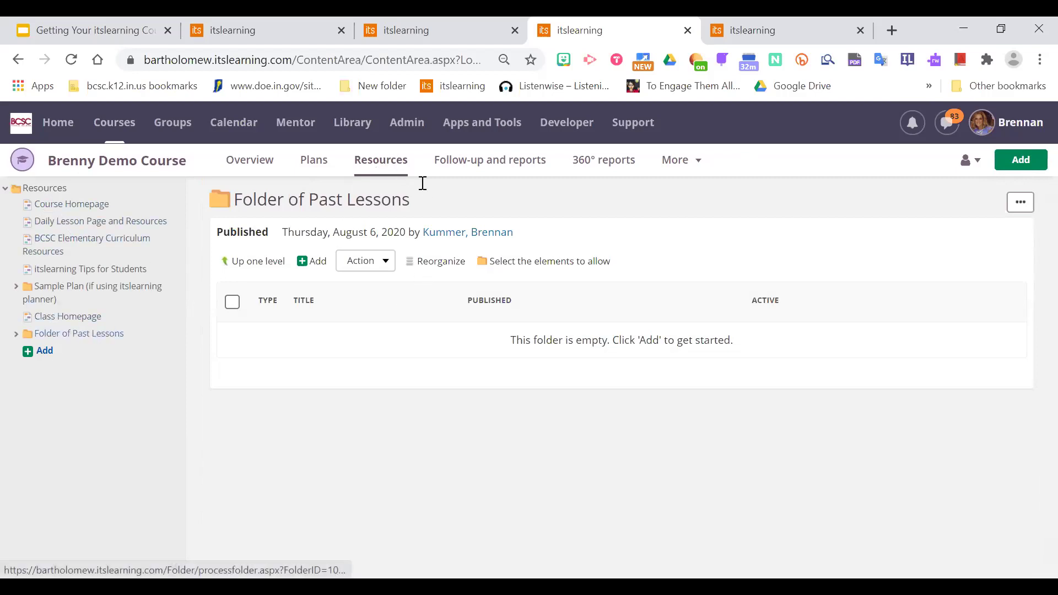
{"action": "left_click", "coordinate": [386, 162]}
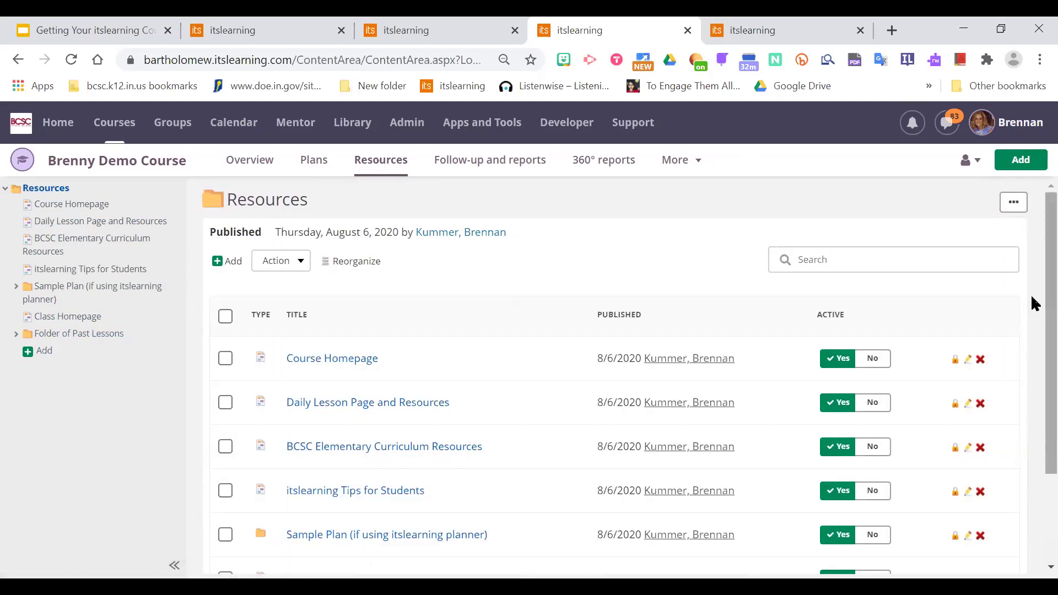
Open the Course Homepage and dismiss the copy-created notice.
{"action": "scroll", "coordinate": [1032, 308], "scroll_direction": "down", "scroll_amount": 3}
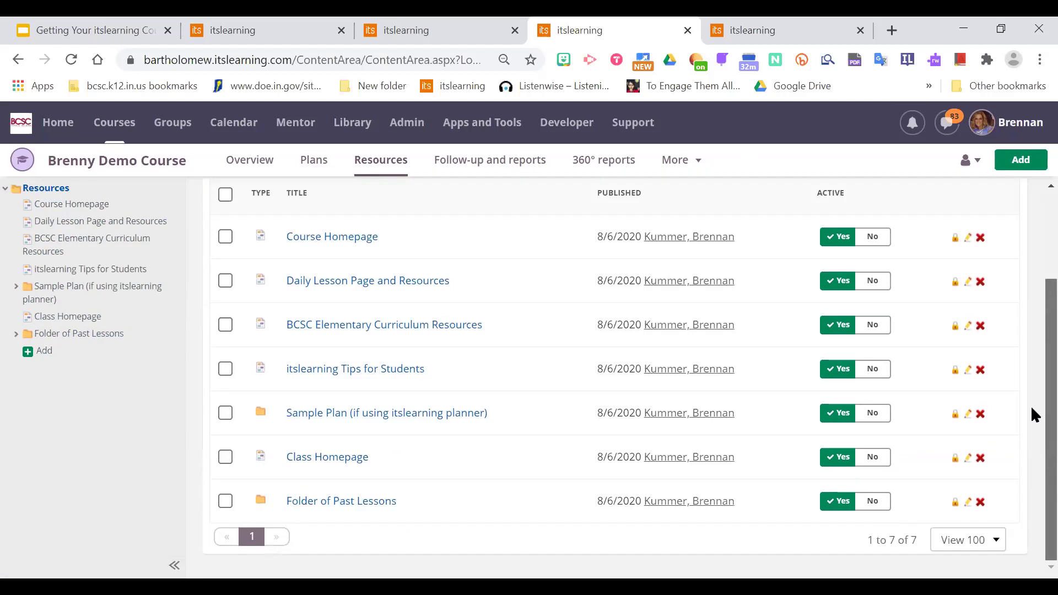
{"action": "scroll", "coordinate": [1032, 389], "scroll_direction": "up", "scroll_amount": 3}
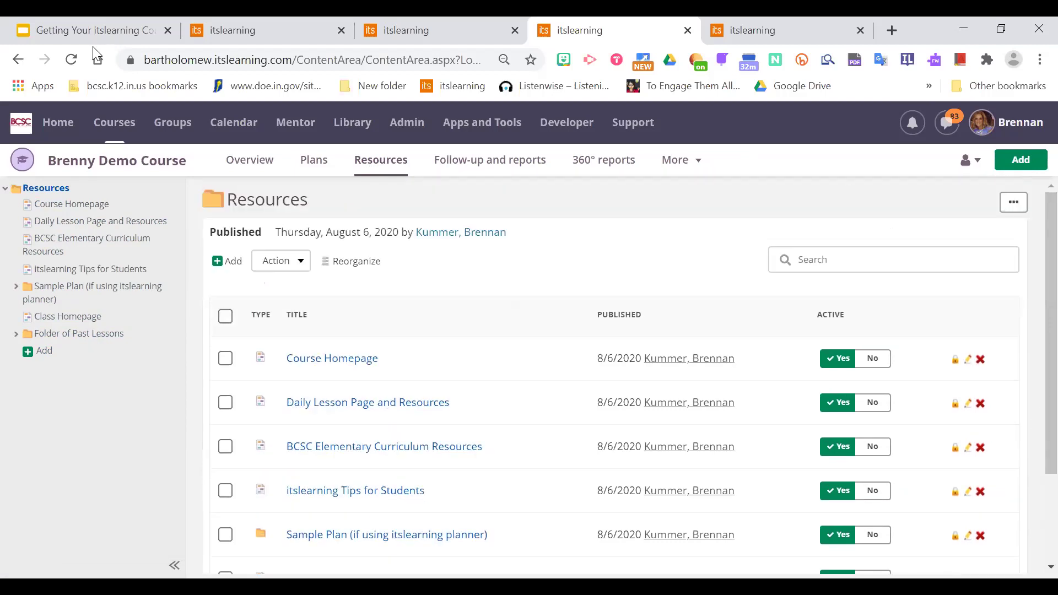
{"action": "left_click", "coordinate": [356, 362]}
{"action": "left_click", "coordinate": [1022, 237]}
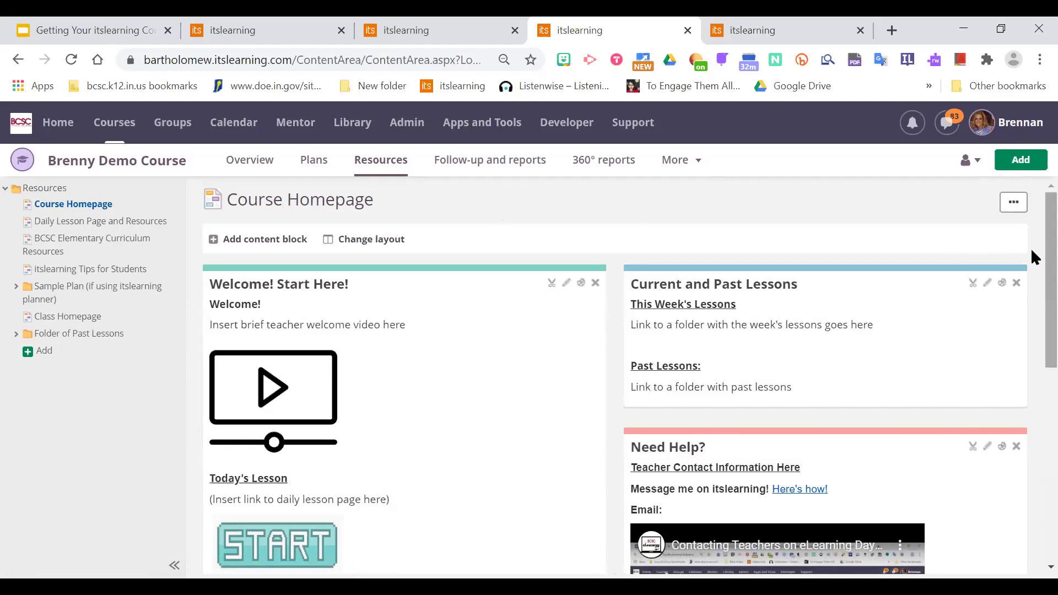
{"action": "scroll", "coordinate": [1031, 259], "scroll_direction": "down", "scroll_amount": 1}
{"action": "scroll", "coordinate": [1031, 252], "scroll_direction": "up", "scroll_amount": 1}
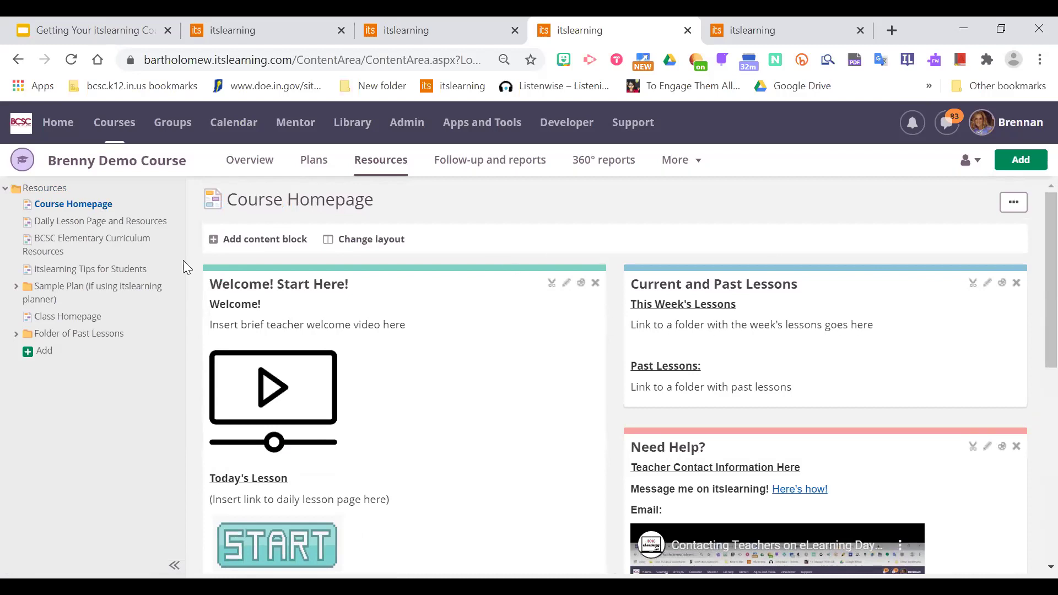
Copy the Folder of Past Lessons page URL, then return to the Course Homepage.
{"action": "left_click", "coordinate": [98, 342]}
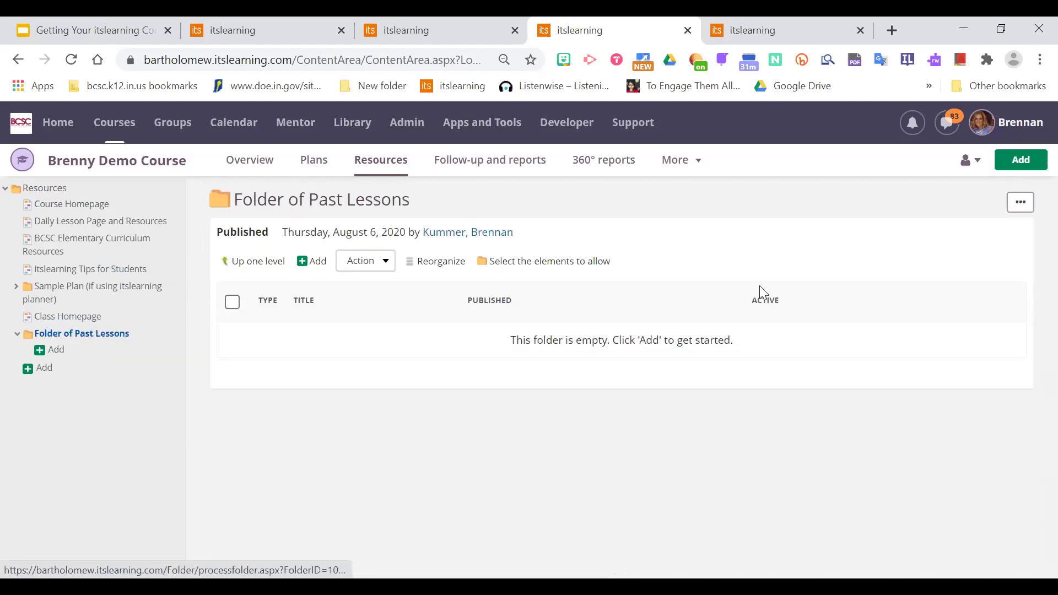
{"action": "left_click", "coordinate": [349, 59]}
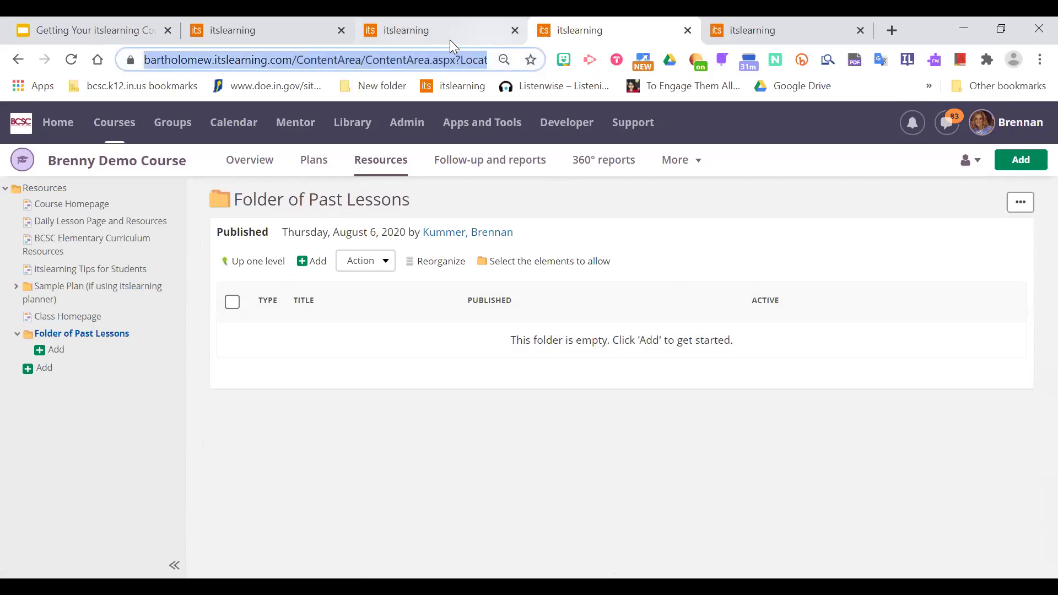
{"action": "right_click", "coordinate": [397, 55]}
{"action": "left_click", "coordinate": [434, 146]}
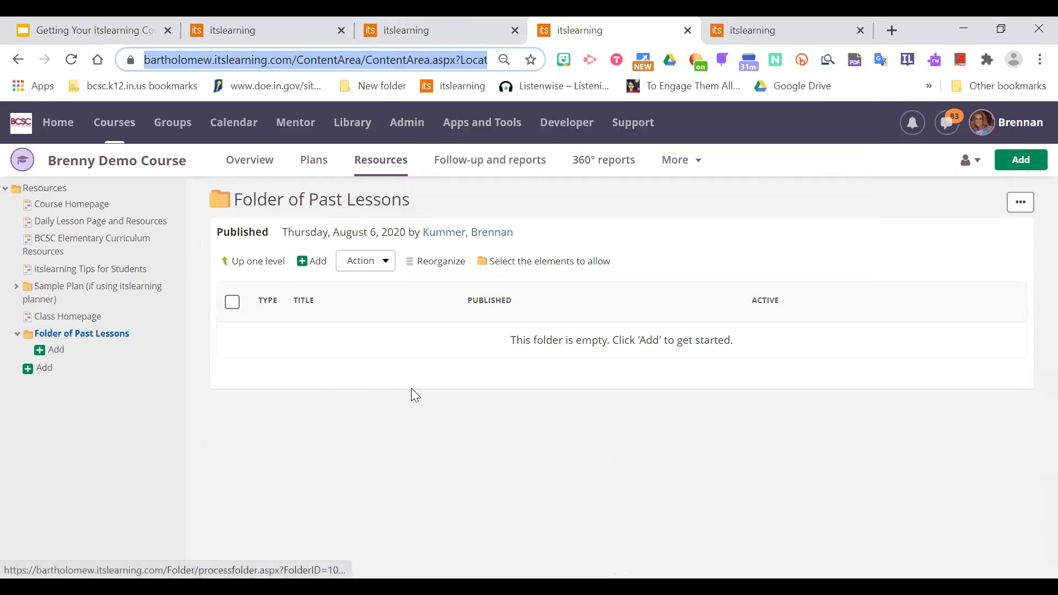
{"action": "left_click", "coordinate": [408, 434]}
{"action": "left_click", "coordinate": [81, 204]}
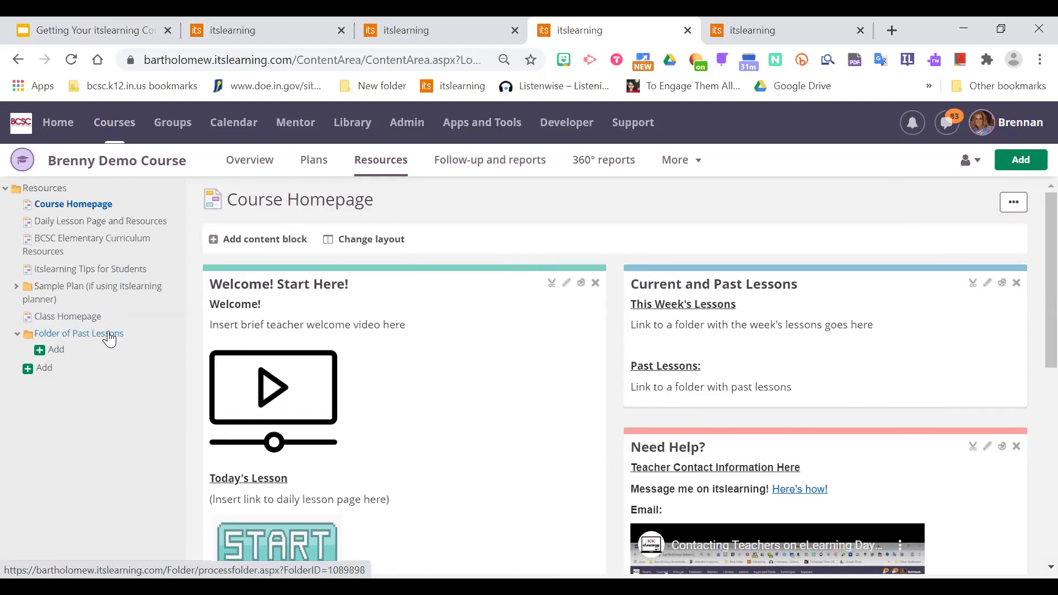
{"action": "right_click", "coordinate": [104, 341]}
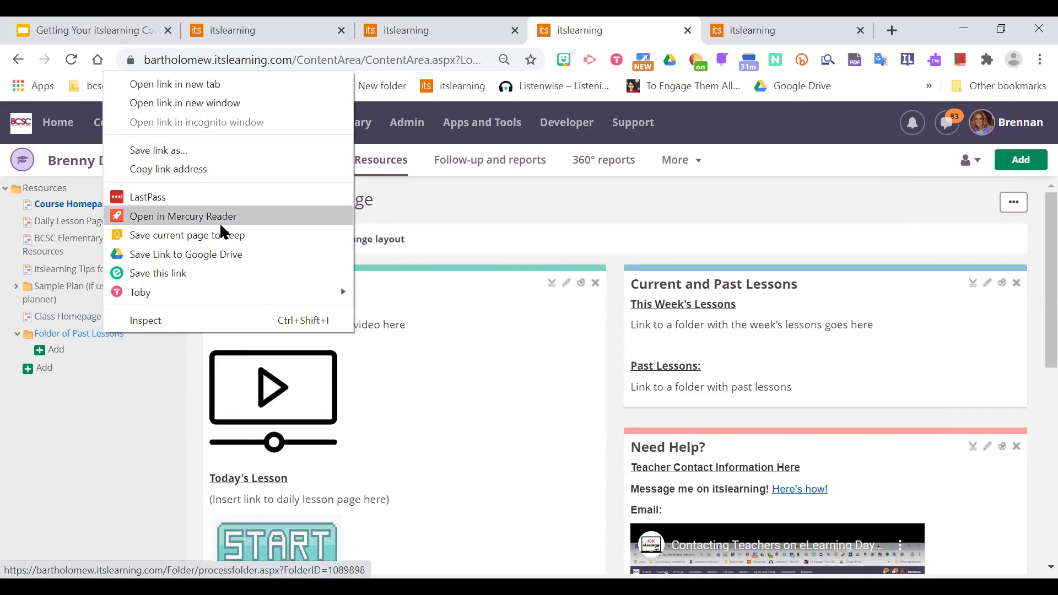
{"action": "left_click", "coordinate": [222, 170]}
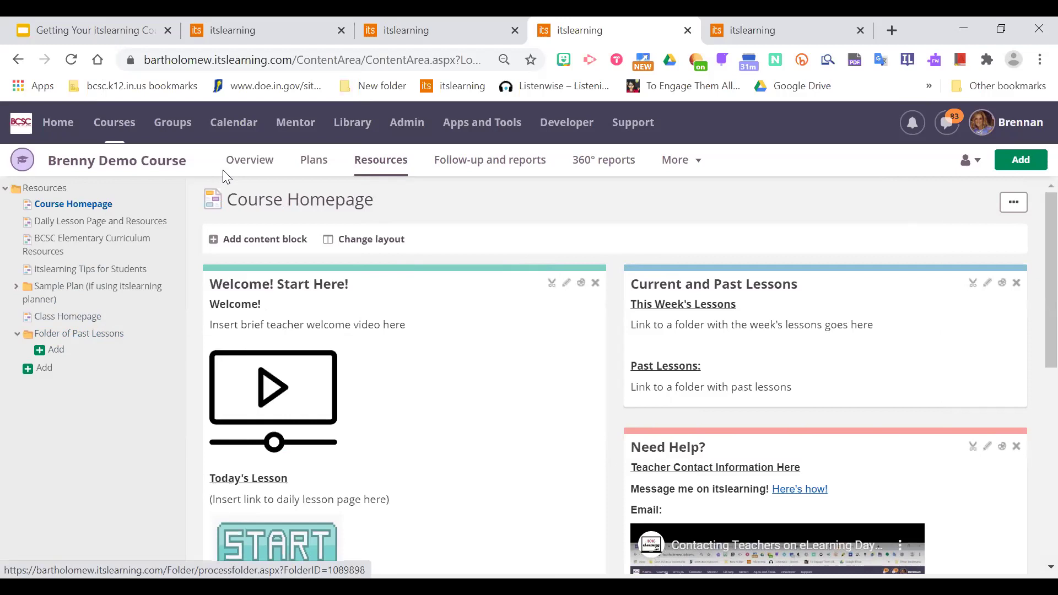
{"action": "right_click", "coordinate": [114, 341]}
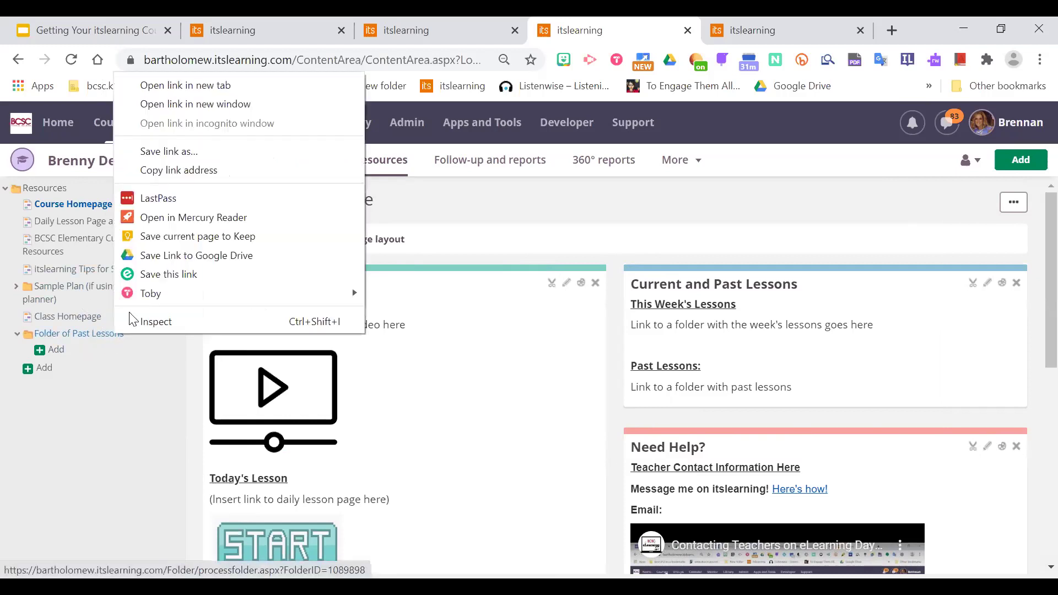
{"action": "left_click", "coordinate": [185, 171]}
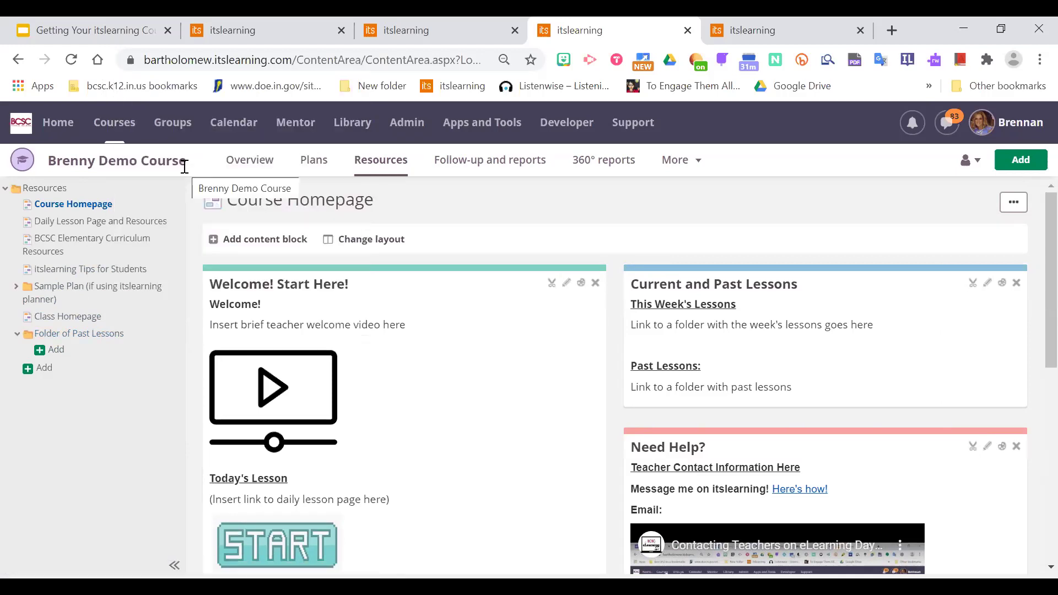
Delete the 'Link to a folder with past lessons' placeholder line and select the 'Past Lessons' heading.
{"action": "left_click", "coordinate": [986, 284]}
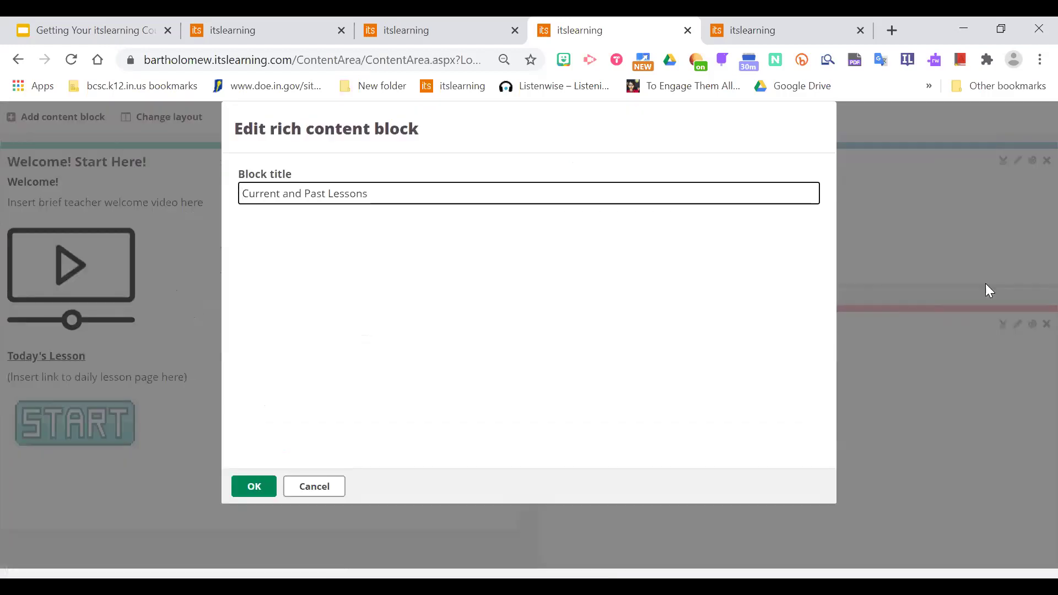
{"action": "left_click", "coordinate": [346, 345]}
{"action": "left_click_drag", "start_coordinate": [398, 344], "coordinate": [243, 316]}
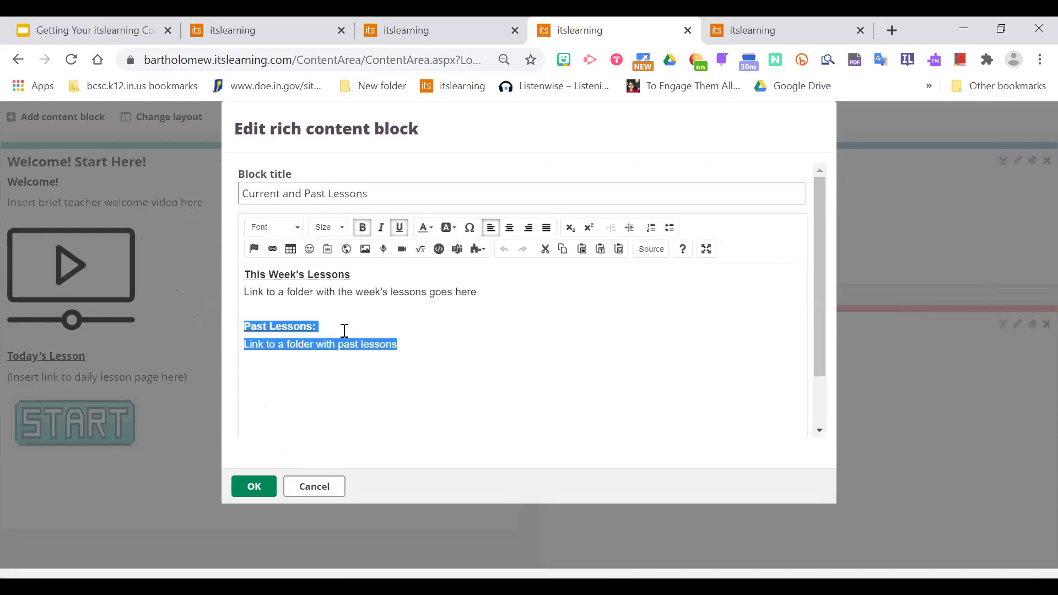
{"action": "left_click", "coordinate": [391, 346]}
{"action": "left_click_drag", "start_coordinate": [404, 346], "coordinate": [246, 345]}
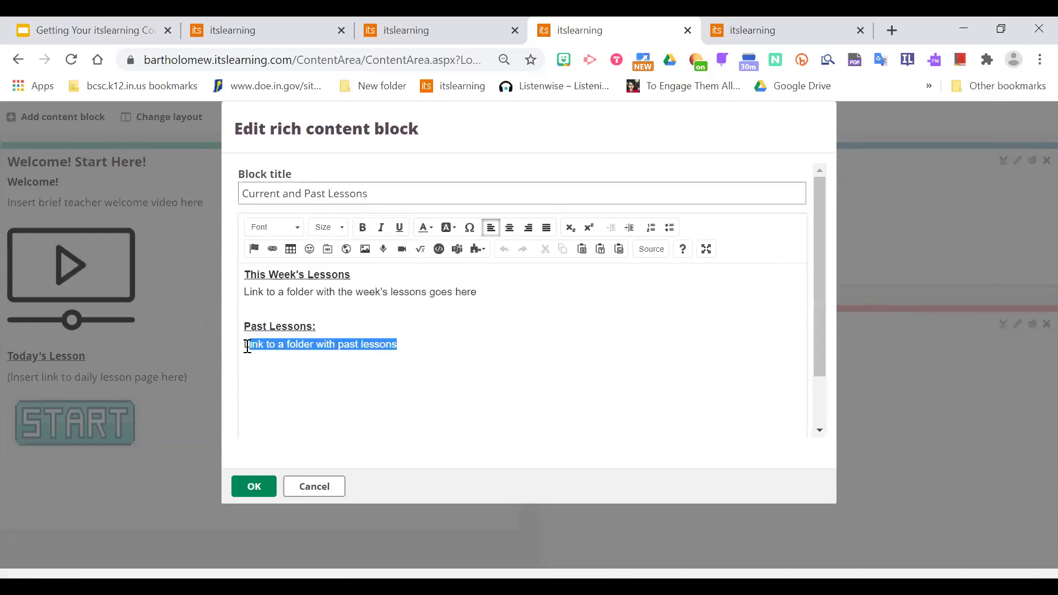
{"action": "key", "text": "BackSpace"}
{"action": "key", "text": "BackSpace"}
{"action": "key", "text": "BackSpace"}
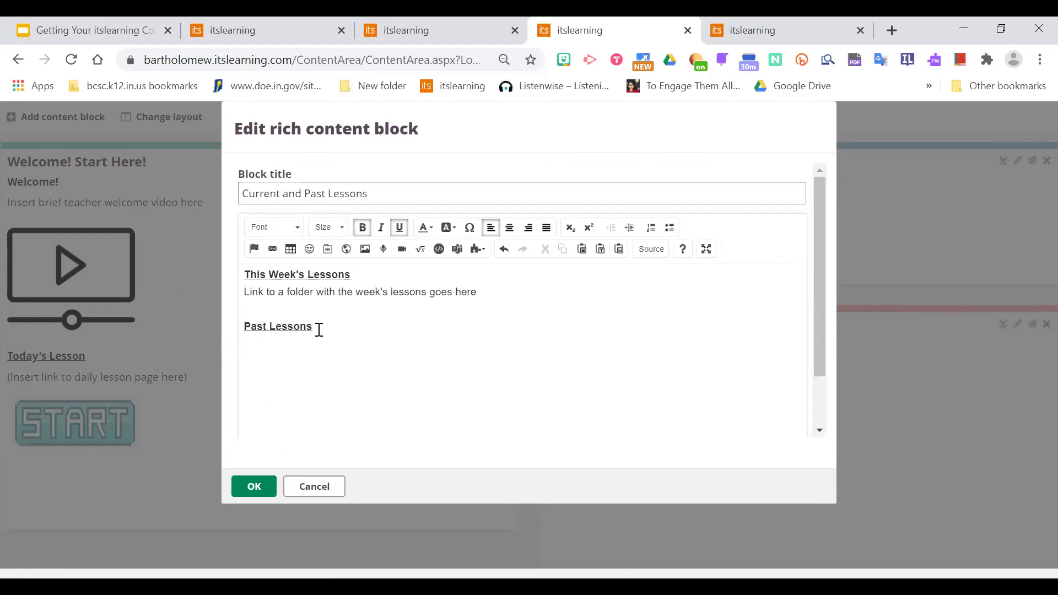
{"action": "left_click_drag", "start_coordinate": [319, 328], "coordinate": [306, 329]}
{"action": "left_click_drag", "start_coordinate": [306, 327], "coordinate": [244, 328]}
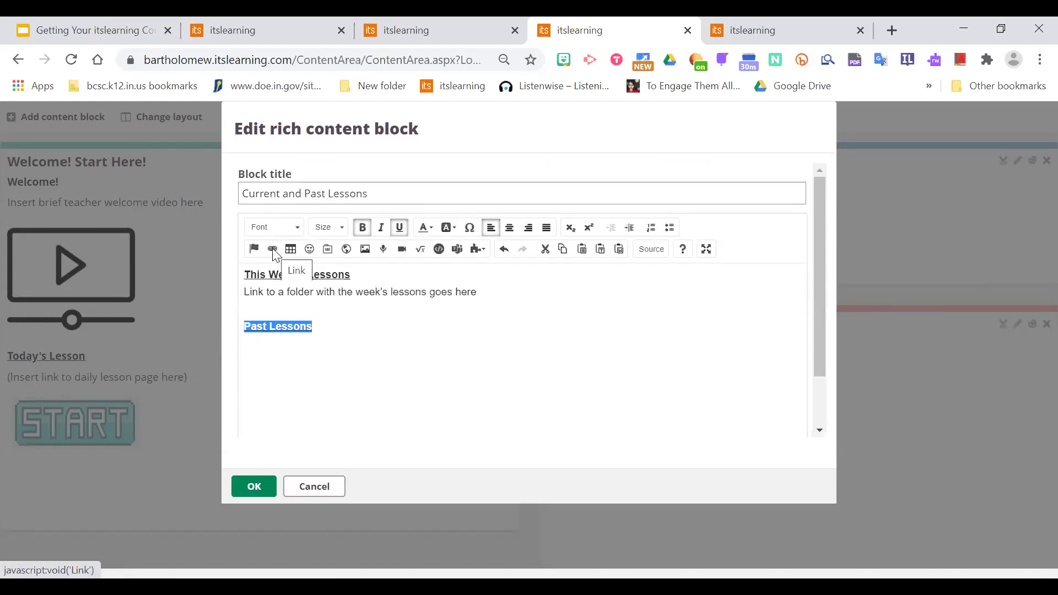
{"action": "left_click", "coordinate": [273, 249]}
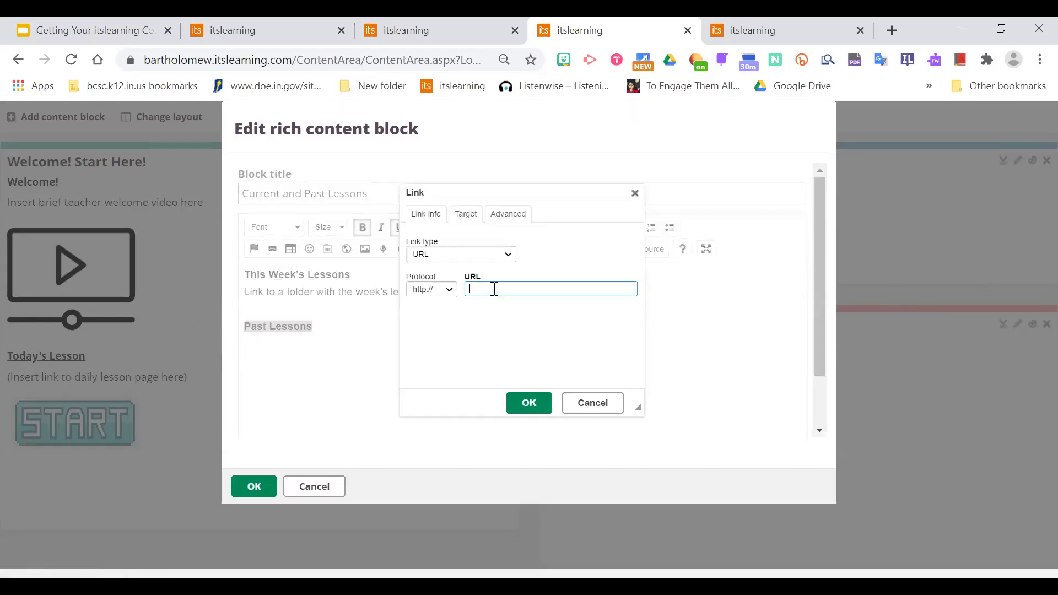
{"action": "right_click", "coordinate": [487, 289]}
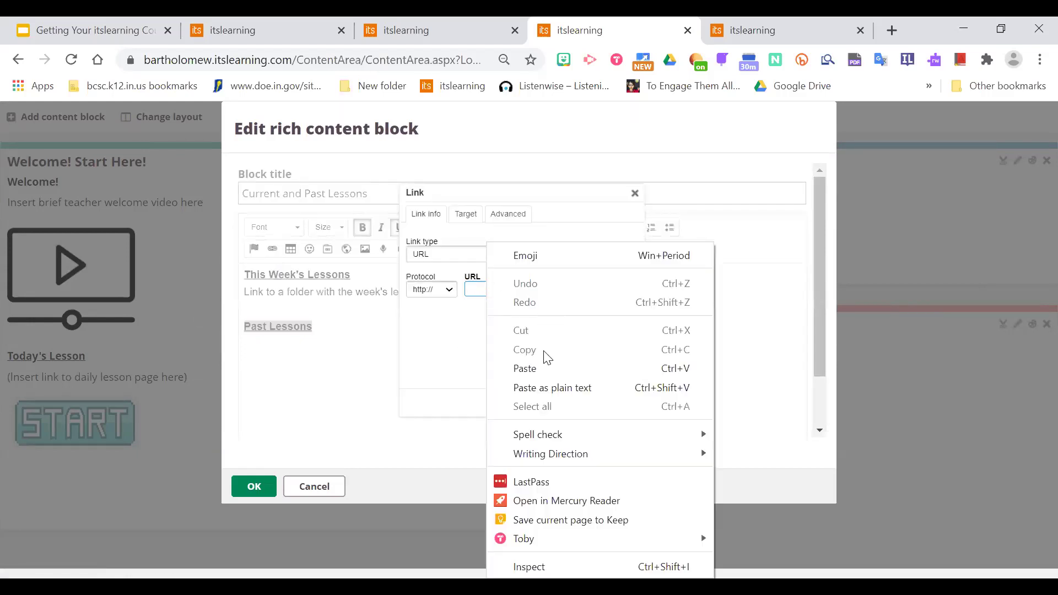
{"action": "left_click", "coordinate": [536, 367]}
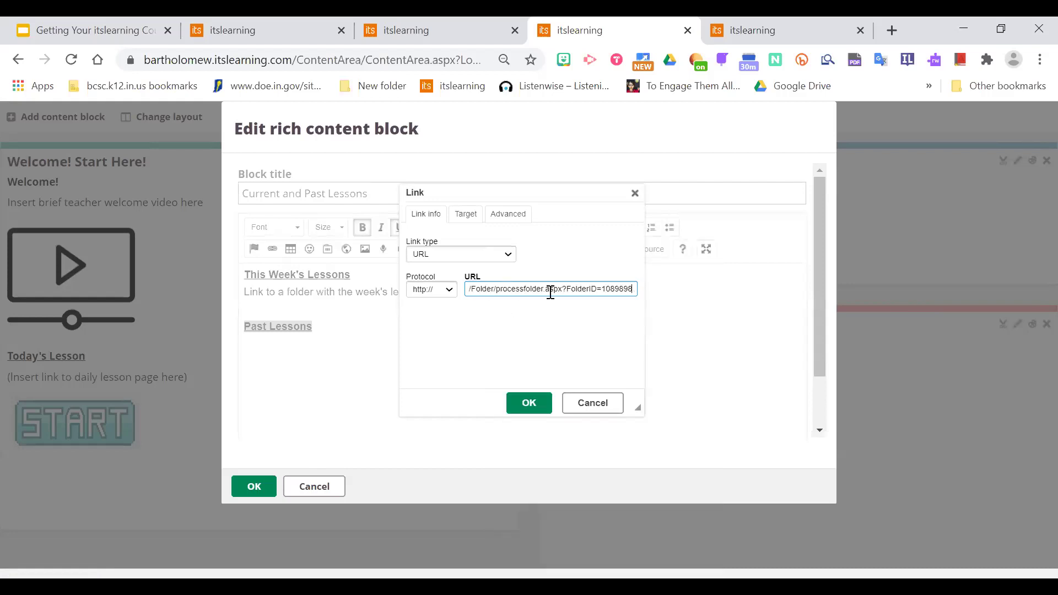
{"action": "key", "text": "End"}
{"action": "key", "text": "Left"}
{"action": "key", "text": "Left"}
{"action": "key", "text": "Left"}
{"action": "key", "text": "Left"}
{"action": "key", "text": "Left"}
{"action": "key", "text": "Left"}
{"action": "key", "text": "Left"}
{"action": "key", "text": "Left"}
{"action": "key", "text": "Left"}
{"action": "key", "text": "Left"}
{"action": "key", "text": "Left"}
{"action": "key", "text": "Left"}
{"action": "key", "text": "Left"}
{"action": "key", "text": "Left"}
{"action": "key", "text": "Left"}
{"action": "key", "text": "Left"}
{"action": "key", "text": "Left"}
{"action": "key", "text": "Left"}
{"action": "key", "text": "Left"}
{"action": "key", "text": "Left"}
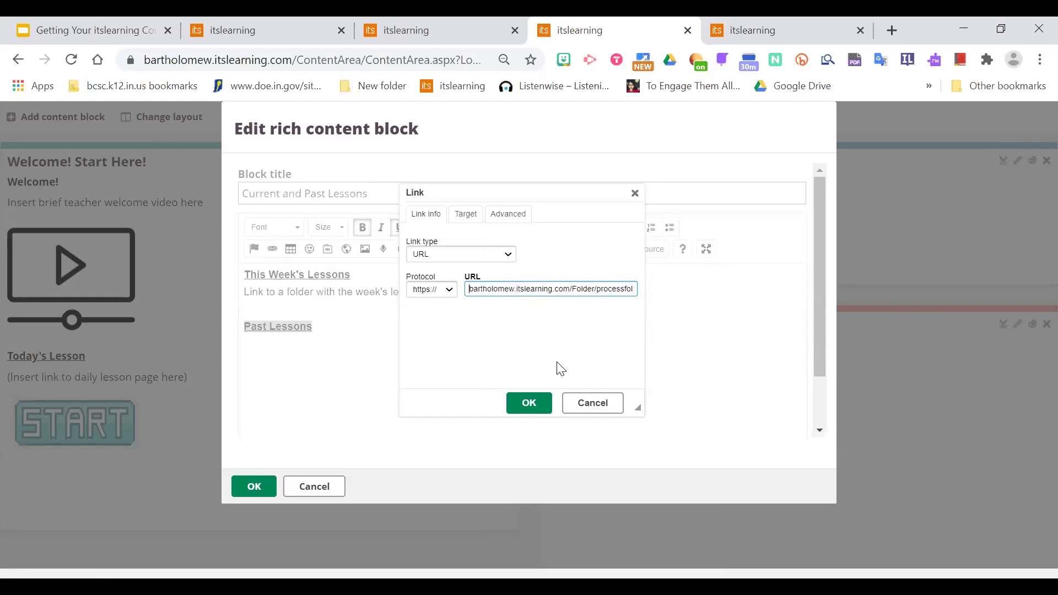
{"action": "left_click", "coordinate": [542, 404]}
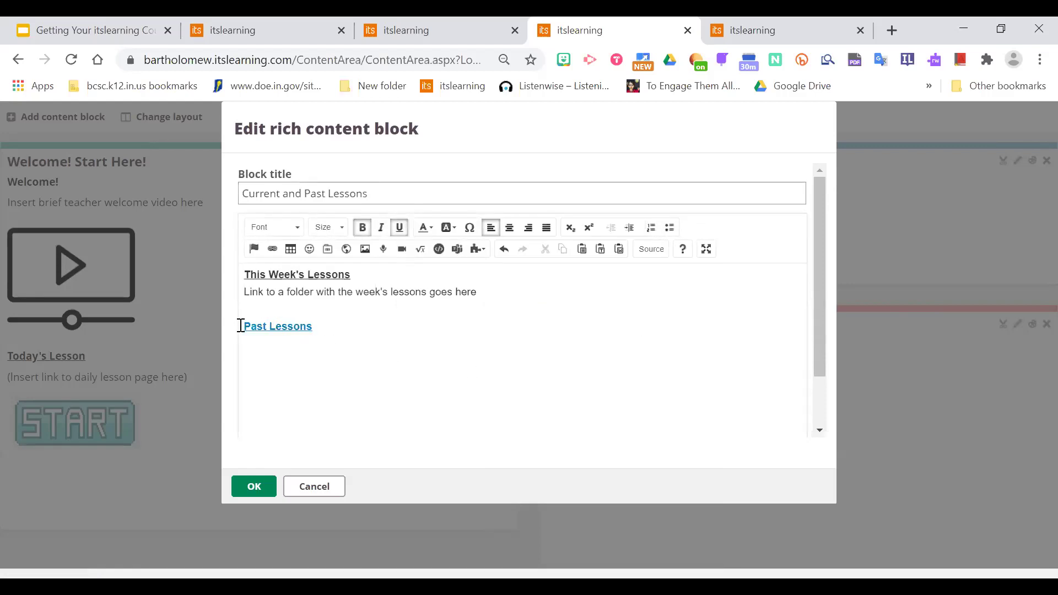
{"action": "left_click", "coordinate": [254, 485]}
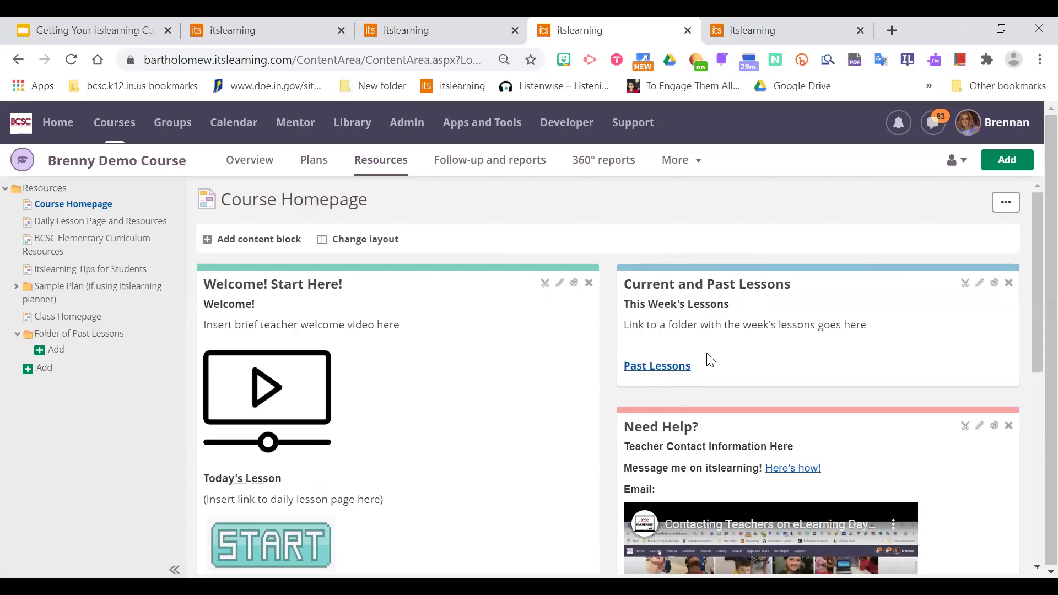
Via the Past Lessons link, add and save an 'August 10th-14th' subfolder, then verify it exists.
{"action": "left_click", "coordinate": [660, 366]}
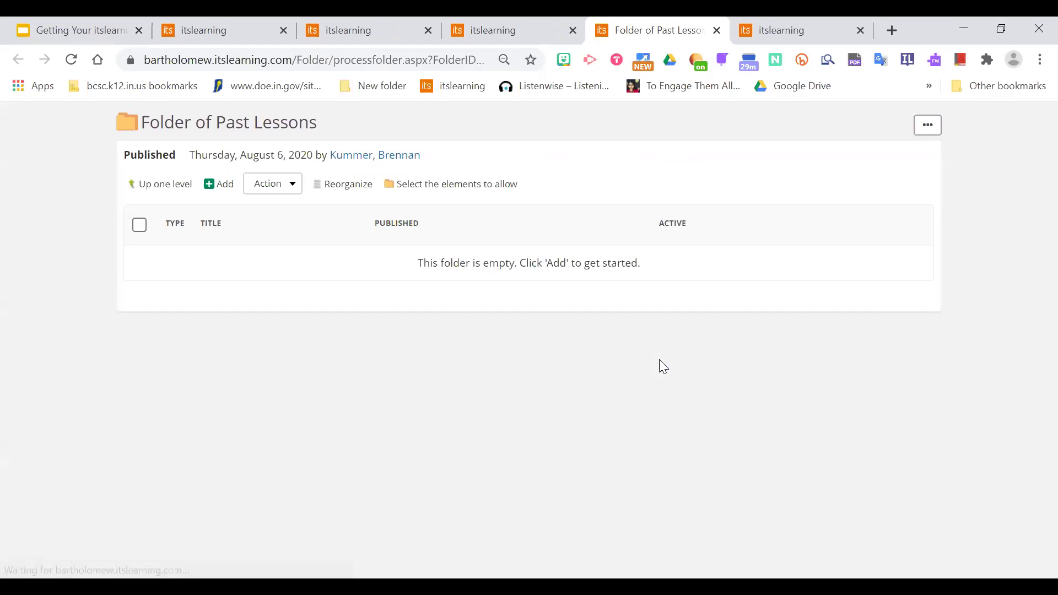
{"action": "left_click", "coordinate": [223, 184]}
{"action": "left_click", "coordinate": [229, 220]}
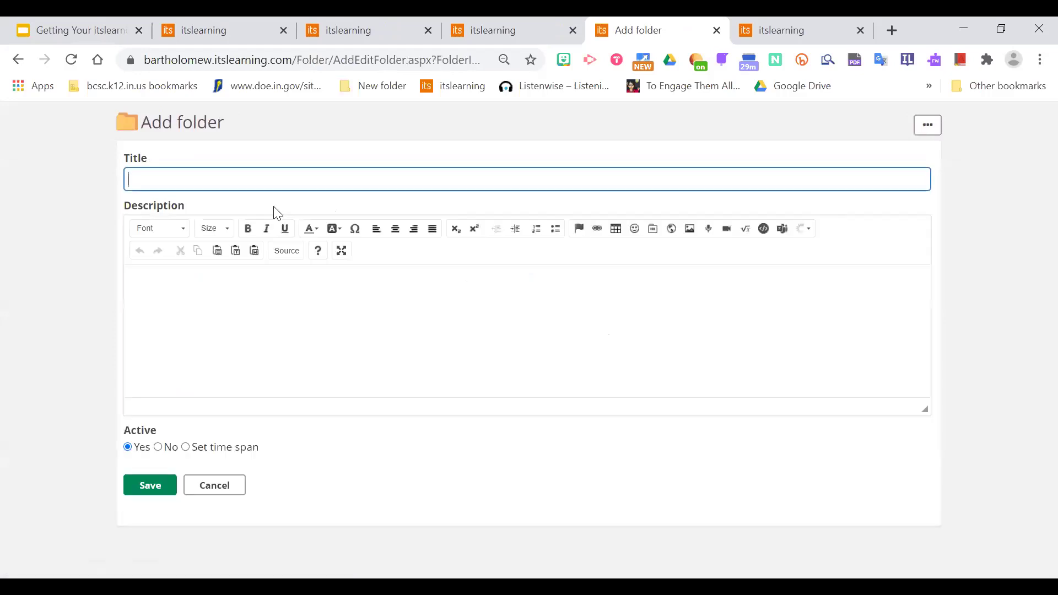
{"action": "type", "text": "Aug"}
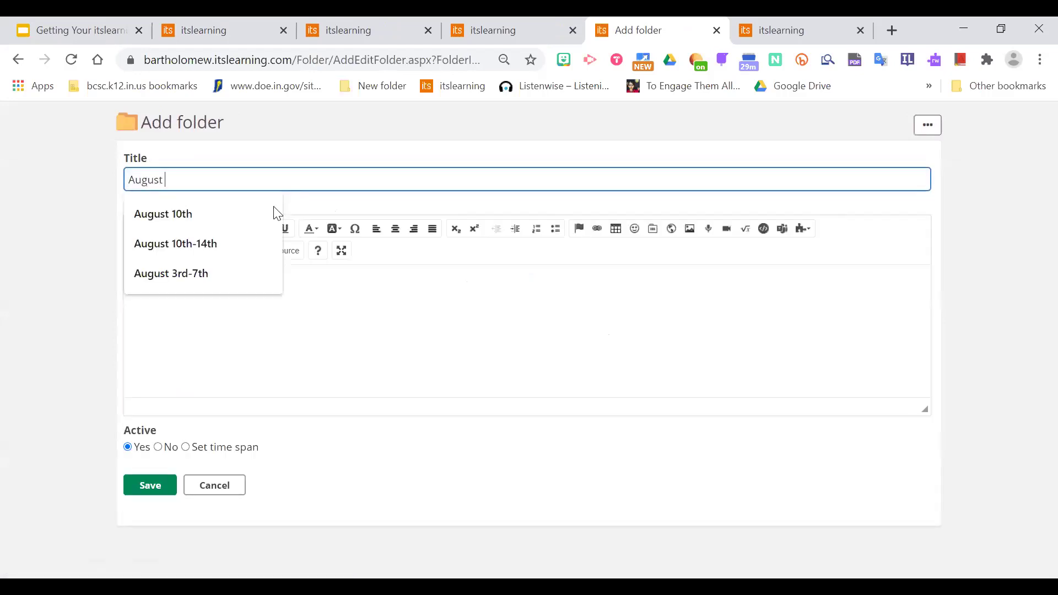
{"action": "type", "text": "ust"}
{"action": "left_click", "coordinate": [232, 243]}
{"action": "left_click", "coordinate": [236, 329]}
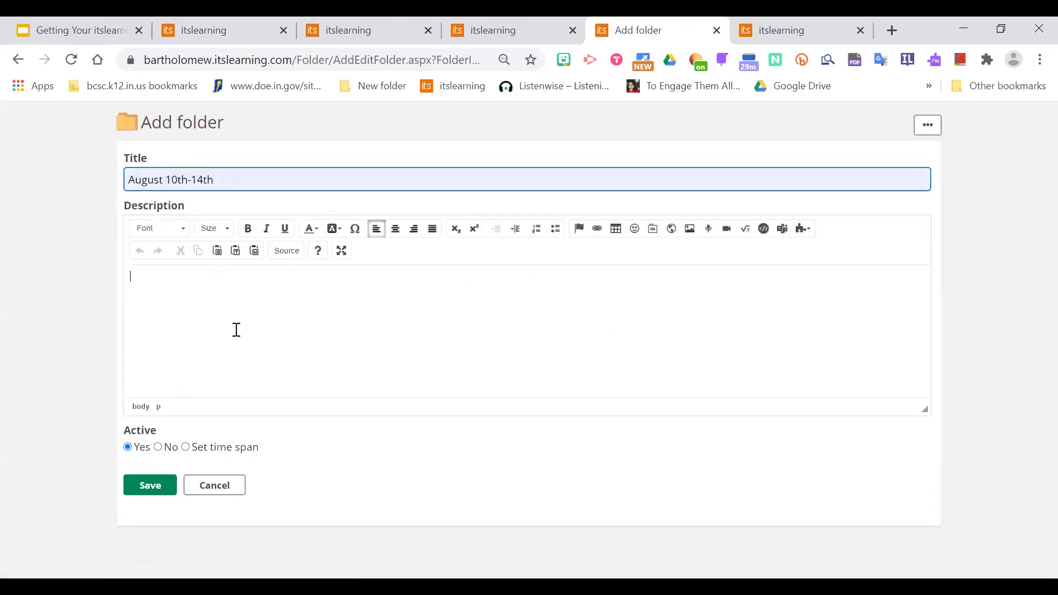
{"action": "left_click", "coordinate": [152, 495]}
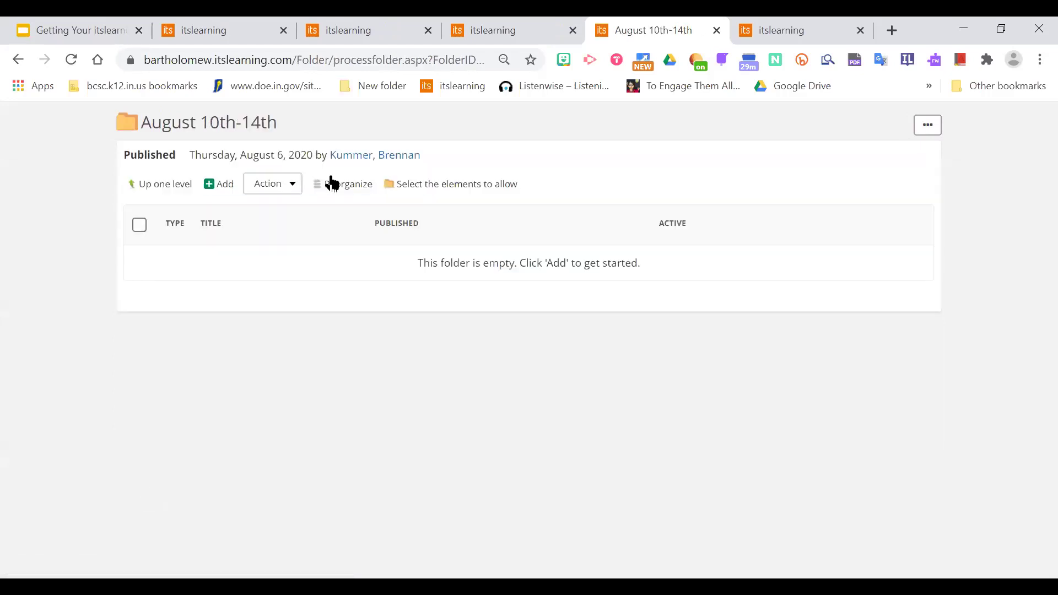
{"action": "key", "text": "ctrl+shift+Tab"}
{"action": "left_click", "coordinate": [91, 338]}
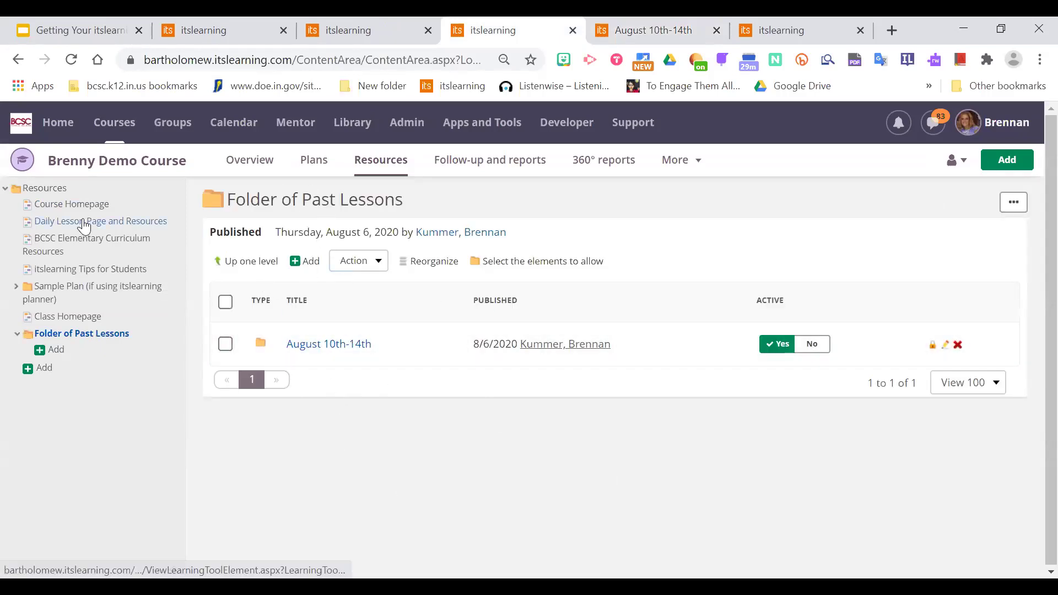
Scroll through the Course Homepage and Daily Lesson Page and Resources, ending back on the homepage.
{"action": "left_click", "coordinate": [70, 205]}
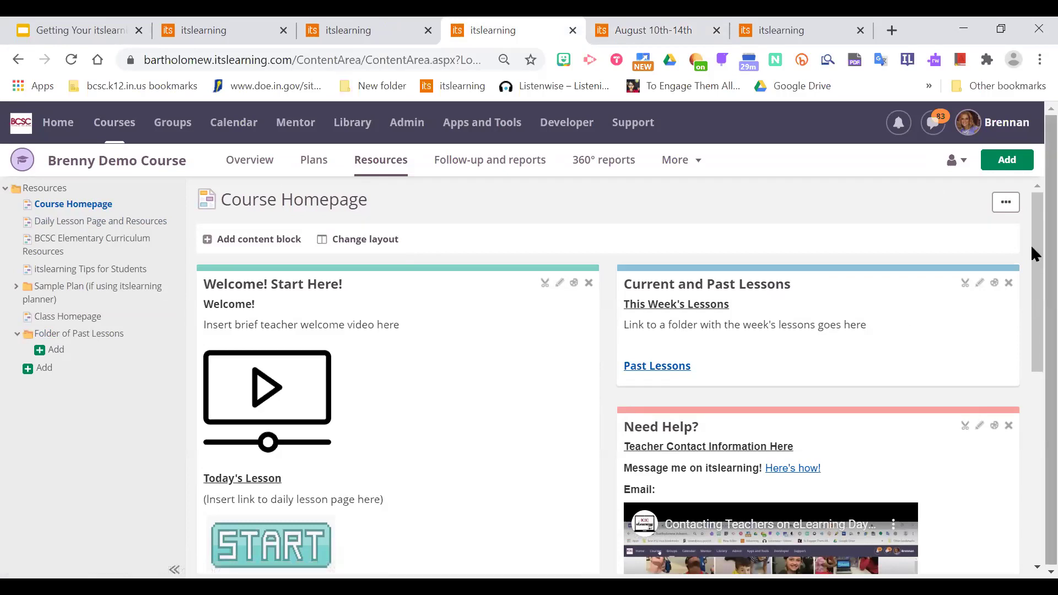
{"action": "scroll", "coordinate": [1032, 259], "scroll_direction": "down", "scroll_amount": 1}
{"action": "scroll", "coordinate": [1031, 253], "scroll_direction": "up", "scroll_amount": 1}
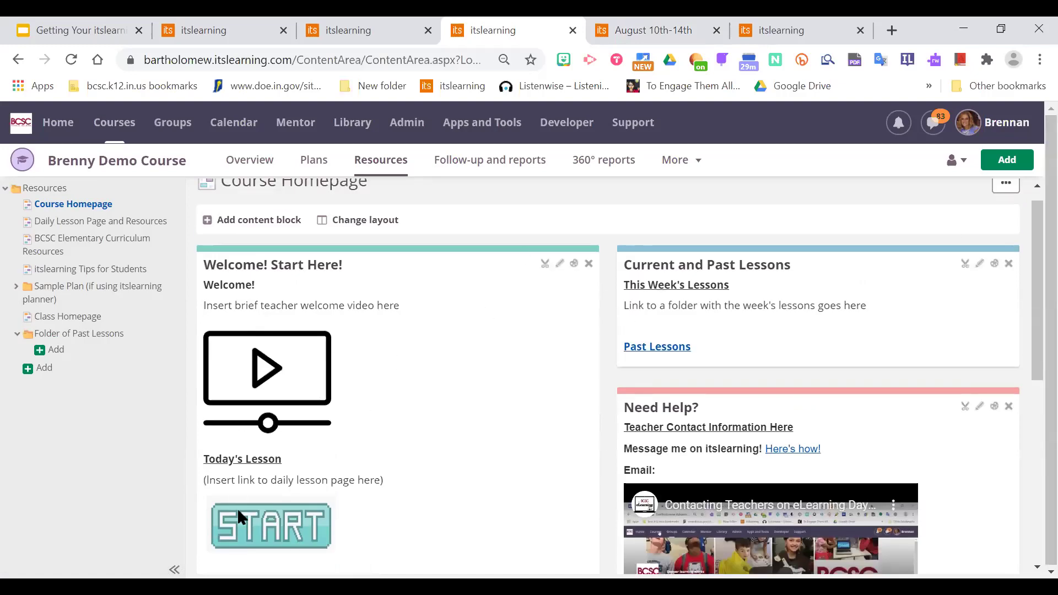
{"action": "scroll", "coordinate": [1032, 283], "scroll_direction": "down", "scroll_amount": 1}
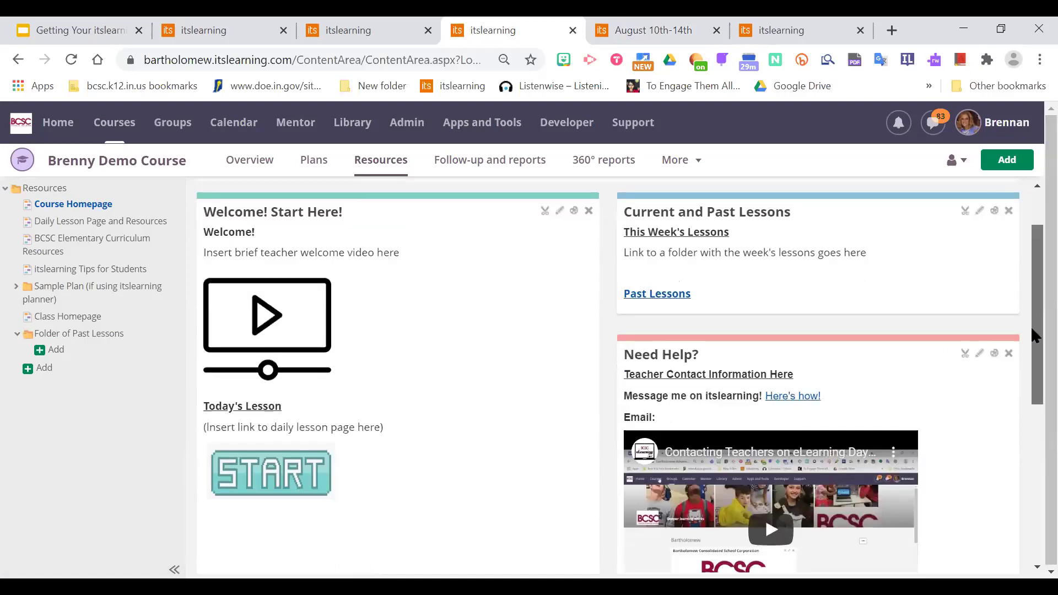
{"action": "scroll", "coordinate": [310, 412], "scroll_direction": "down", "scroll_amount": 1}
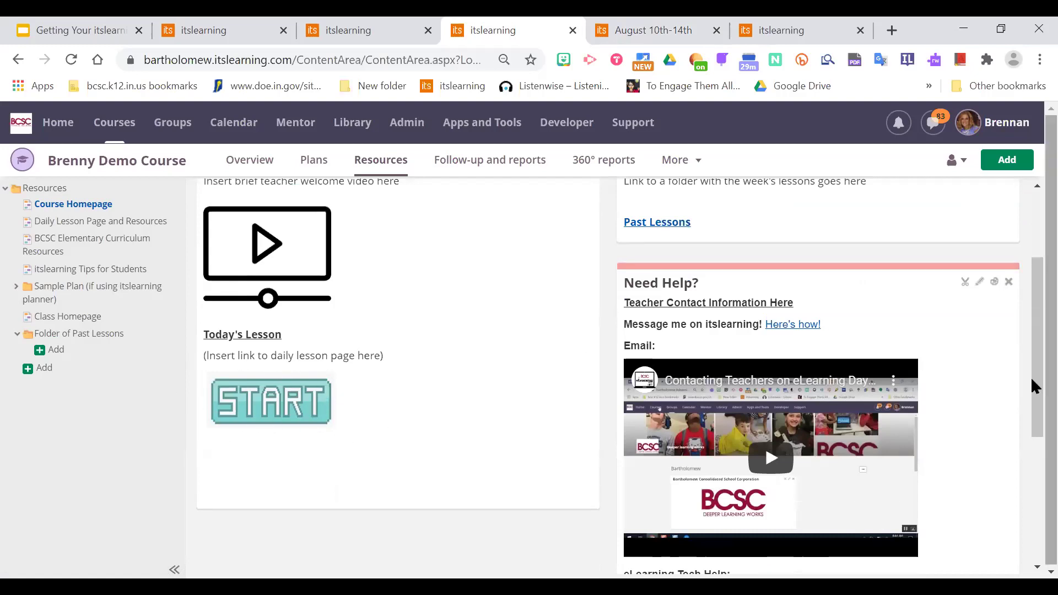
{"action": "scroll", "coordinate": [1031, 372], "scroll_direction": "up", "scroll_amount": 1}
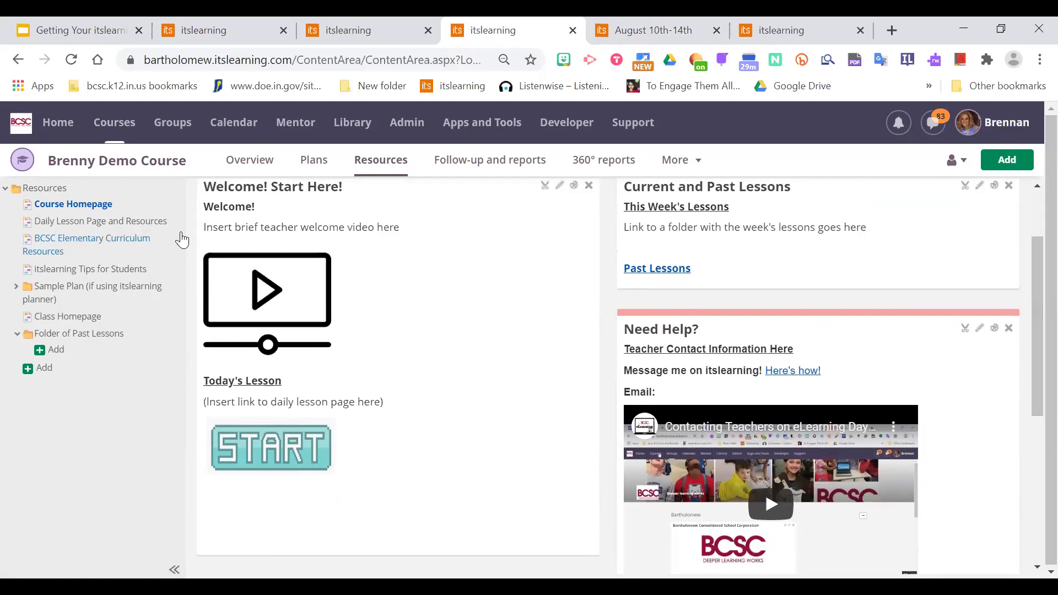
{"action": "left_click", "coordinate": [93, 220]}
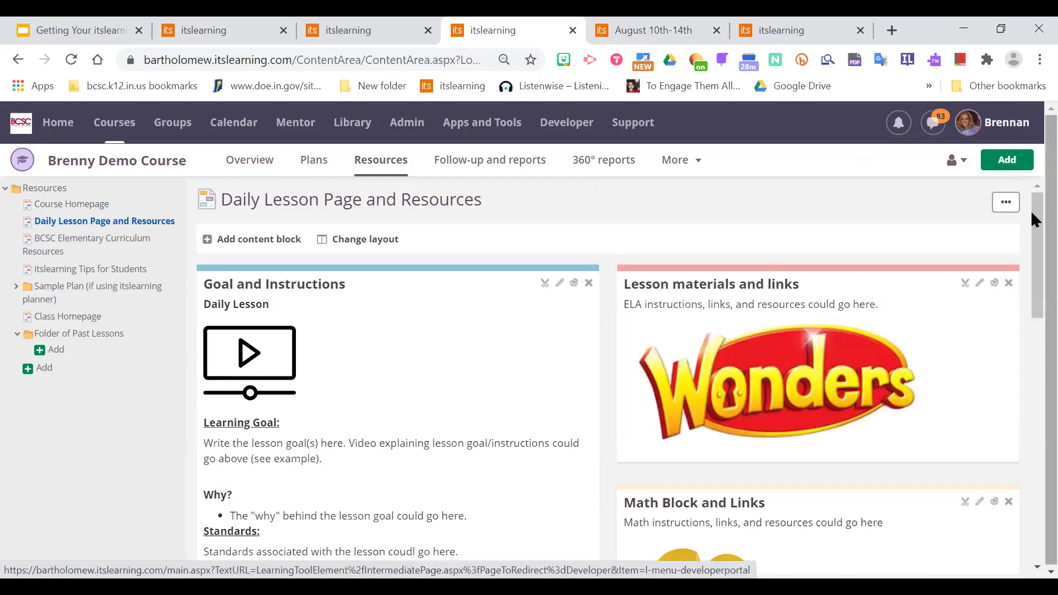
{"action": "scroll", "coordinate": [1032, 218], "scroll_direction": "down", "scroll_amount": 1}
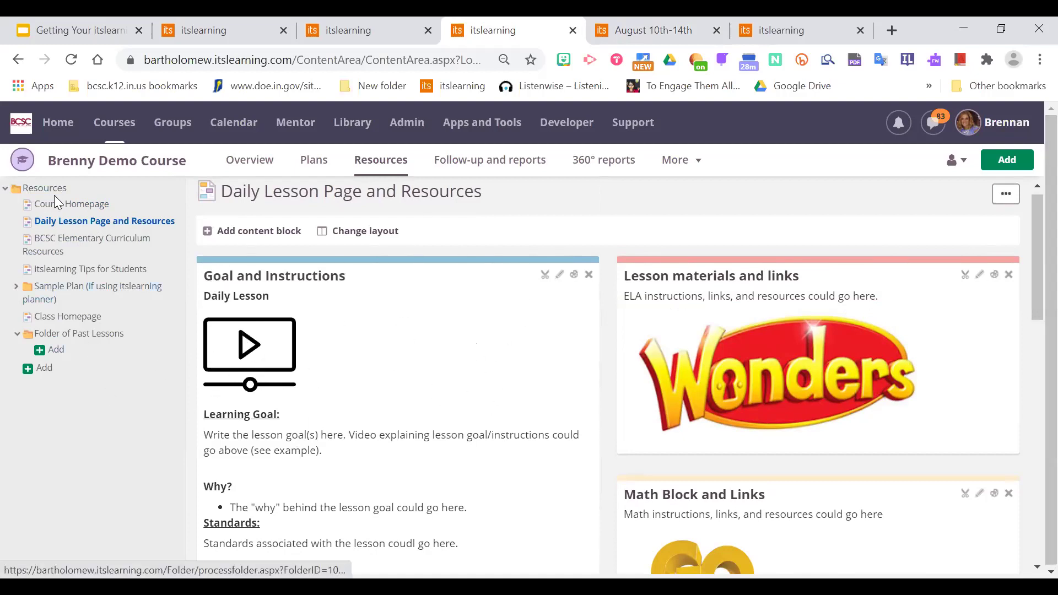
{"action": "left_click", "coordinate": [61, 208]}
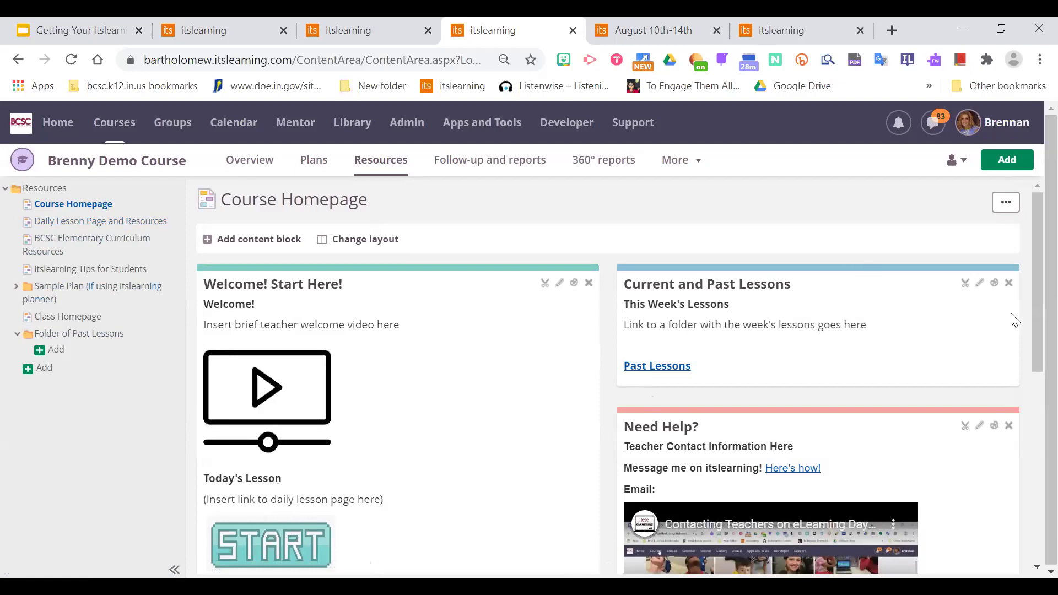
{"action": "left_click_drag", "start_coordinate": [1031, 276], "coordinate": [1031, 364]}
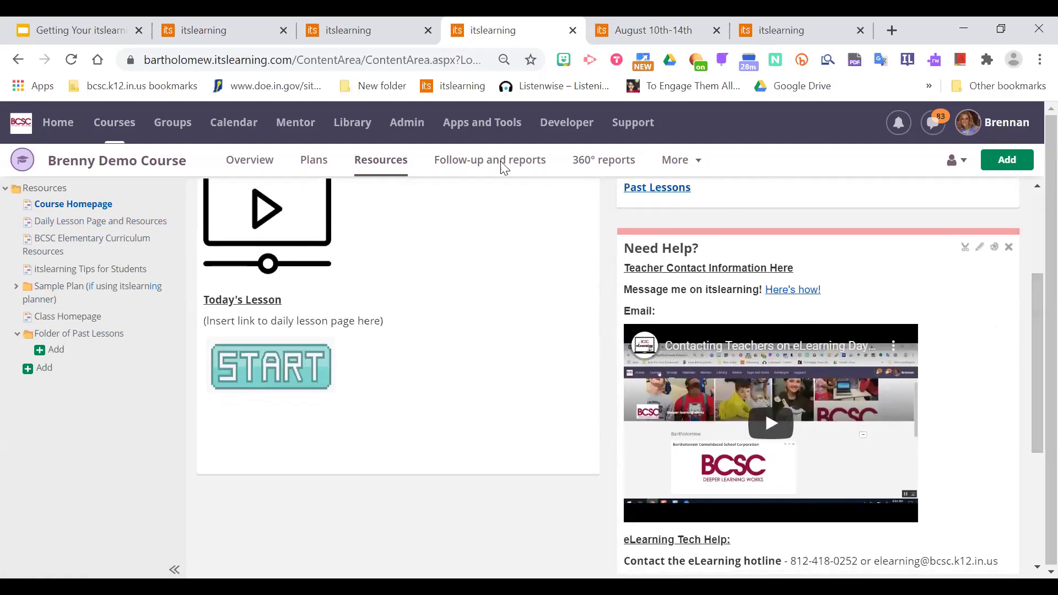
Copy the Daily Lesson Page and Resources link address and open the Welcome! Start Here! block editor.
{"action": "right_click", "coordinate": [120, 226]}
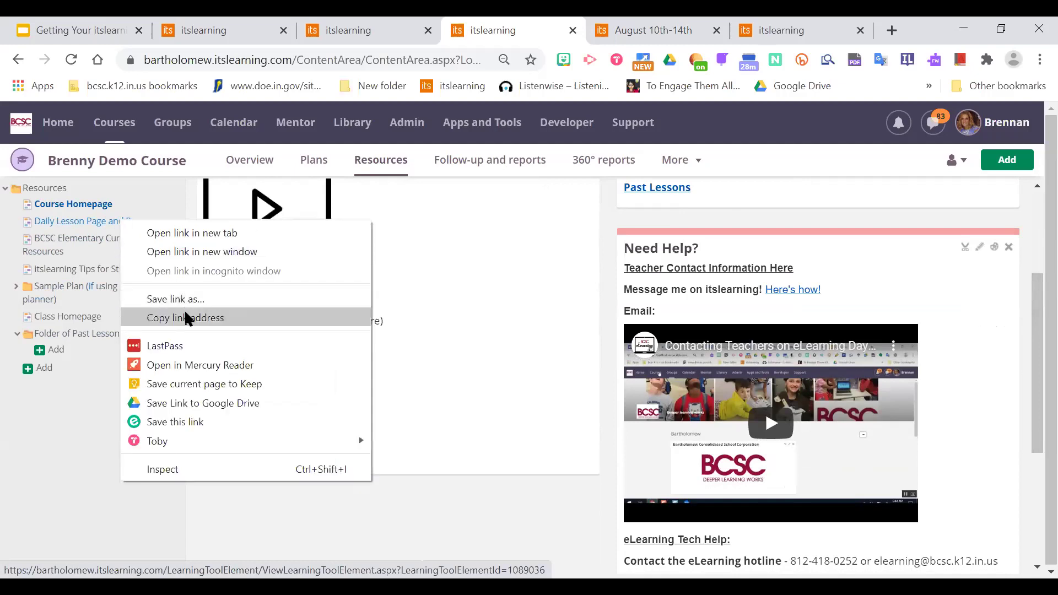
{"action": "left_click", "coordinate": [218, 318]}
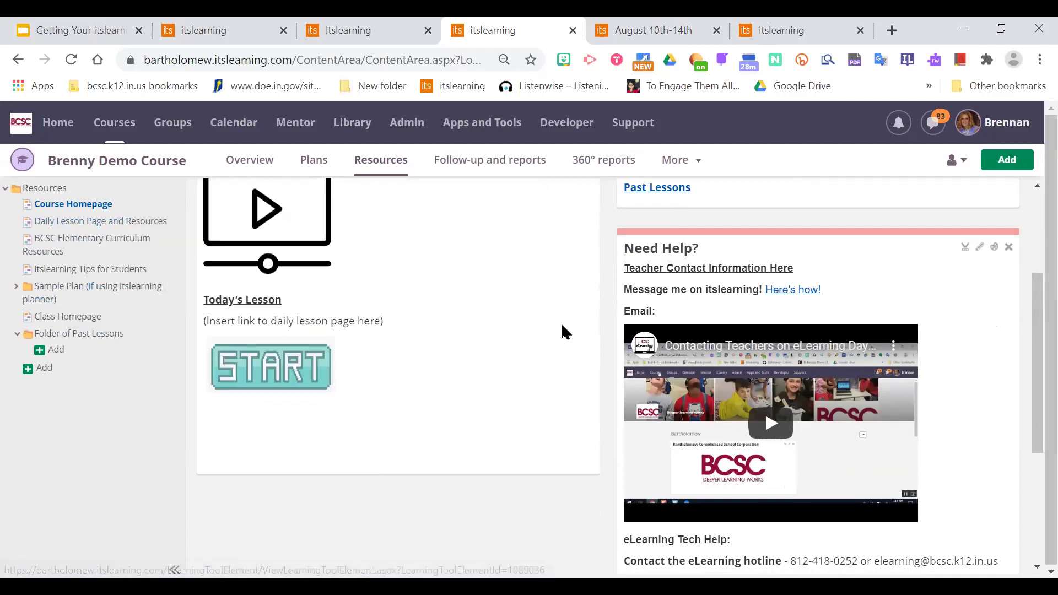
{"action": "left_click_drag", "start_coordinate": [1031, 413], "coordinate": [1031, 344]}
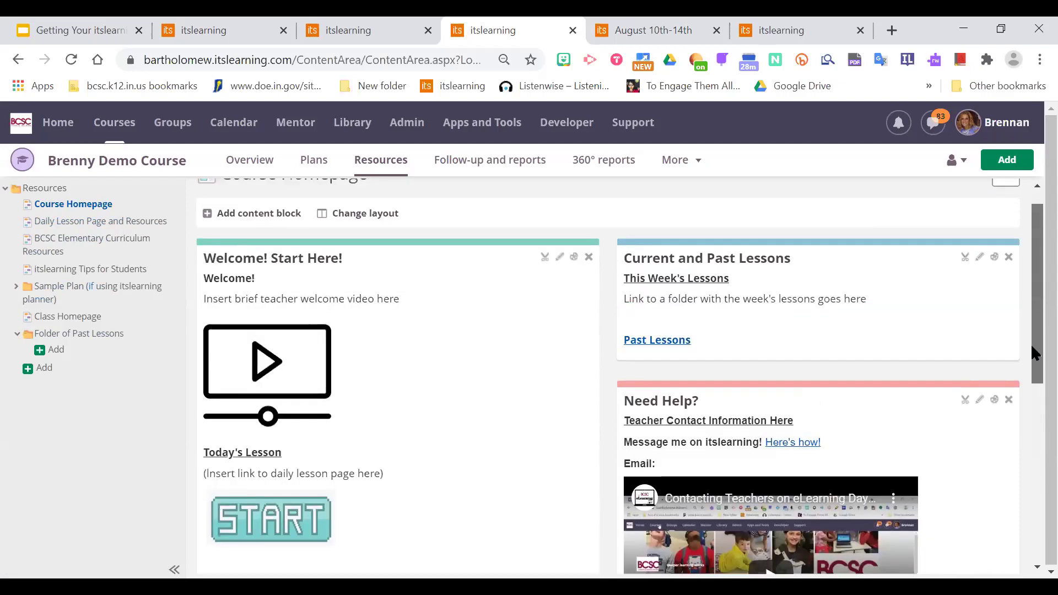
{"action": "left_click", "coordinate": [559, 258]}
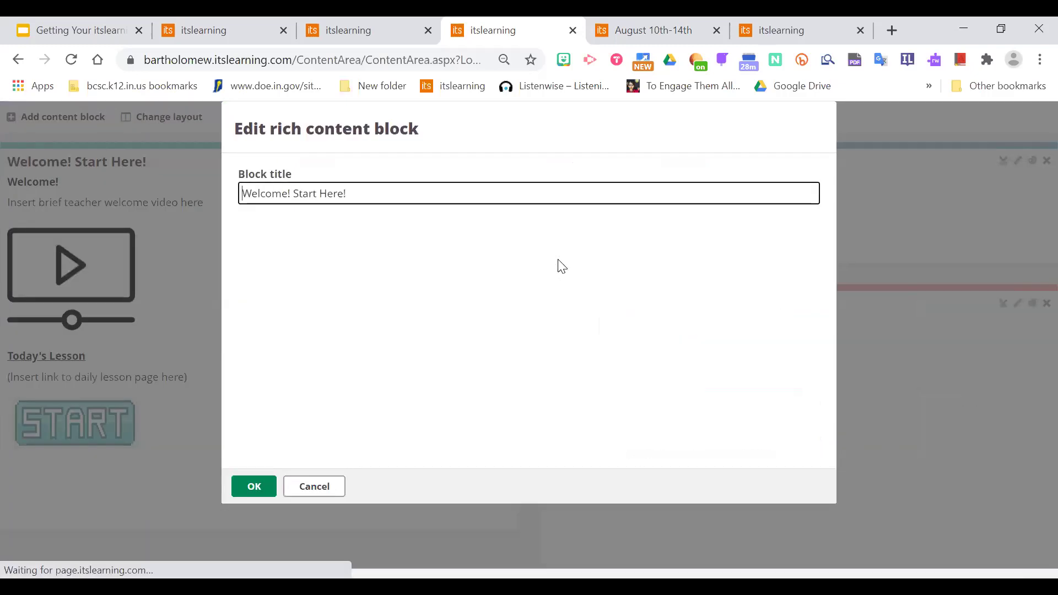
{"action": "left_click_drag", "start_coordinate": [804, 328], "coordinate": [803, 394]}
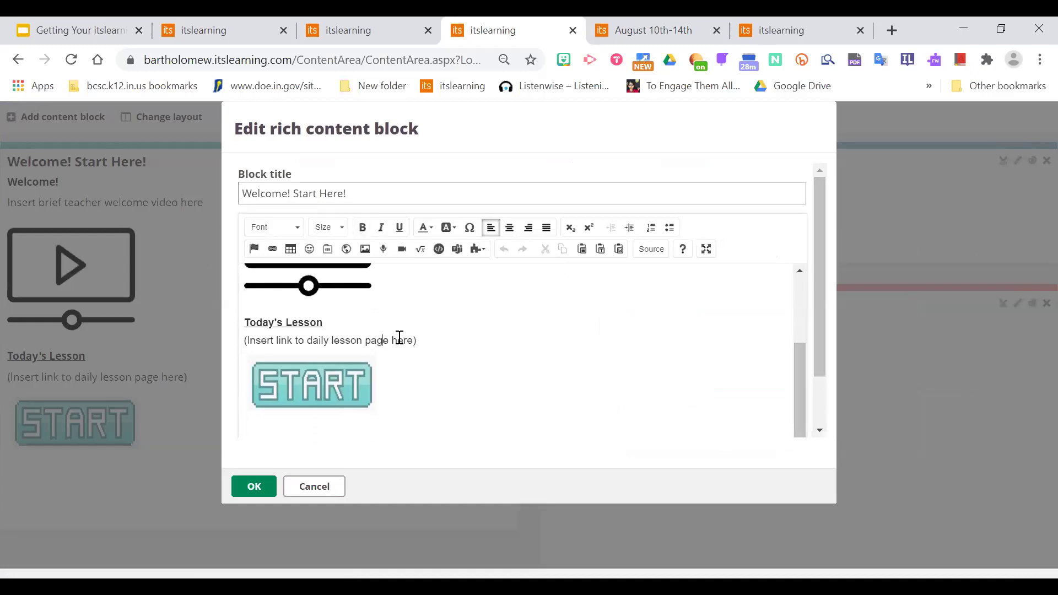
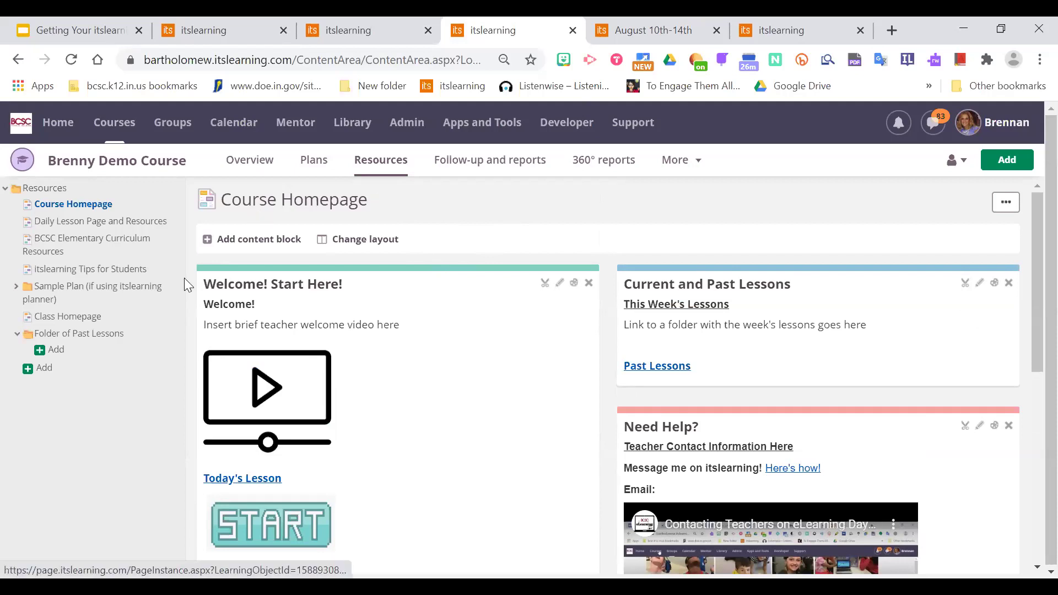
Select the Course Homepage page title to begin renaming it.
{"action": "left_click", "coordinate": [353, 211]}
Retitle Course Homepage with the teacher's own start page name and confirm it.
{"action": "type", "text": "Bre"}
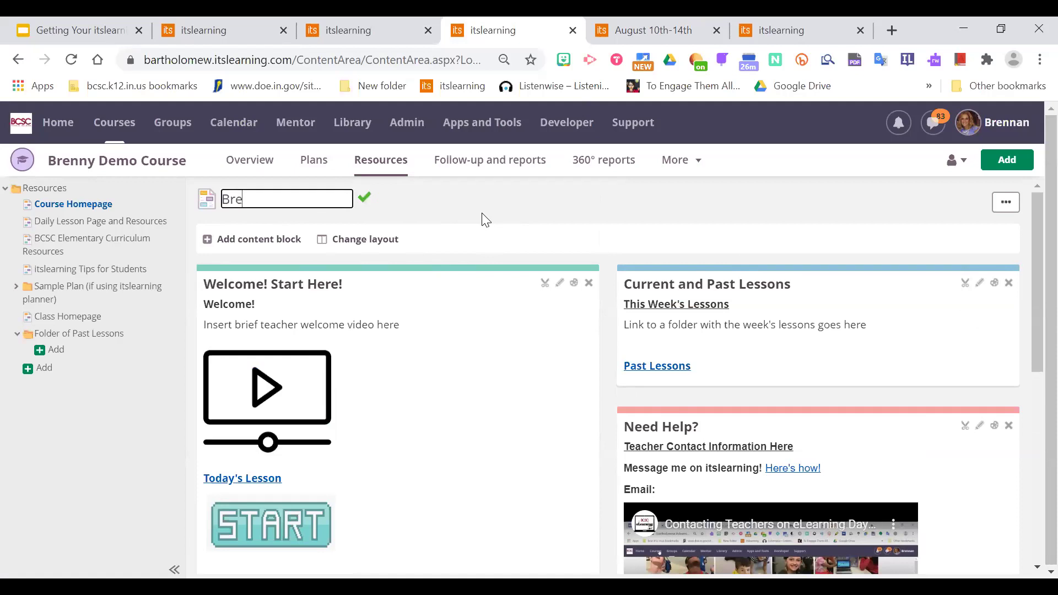
{"action": "type", "text": "nny's Start Page"}
{"action": "key", "text": "Return"}
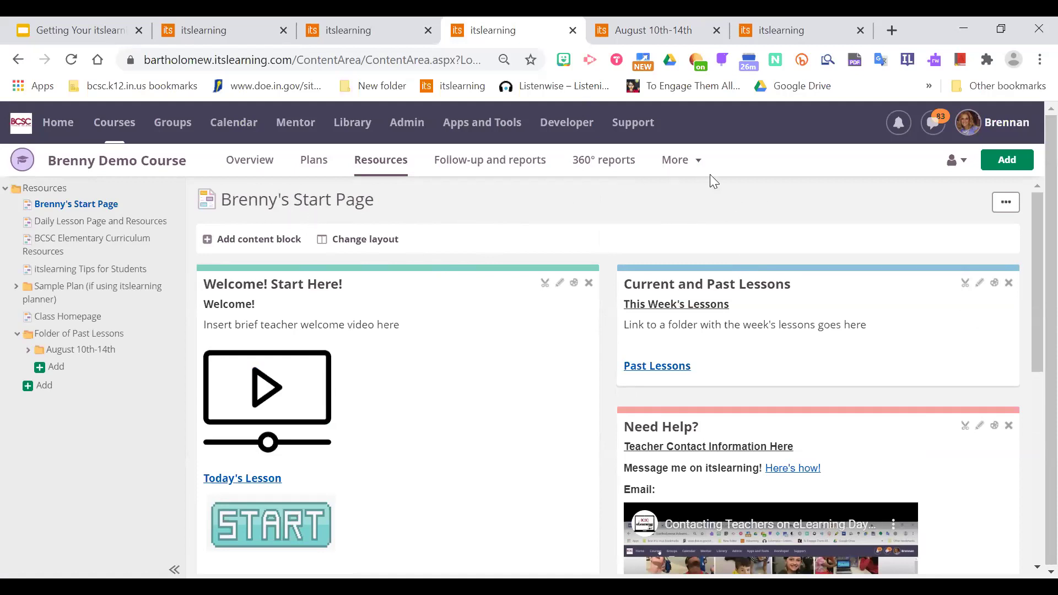
{"action": "left_click", "coordinate": [698, 161]}
Open the course's Course properties and features settings.
{"action": "left_click", "coordinate": [699, 239]}
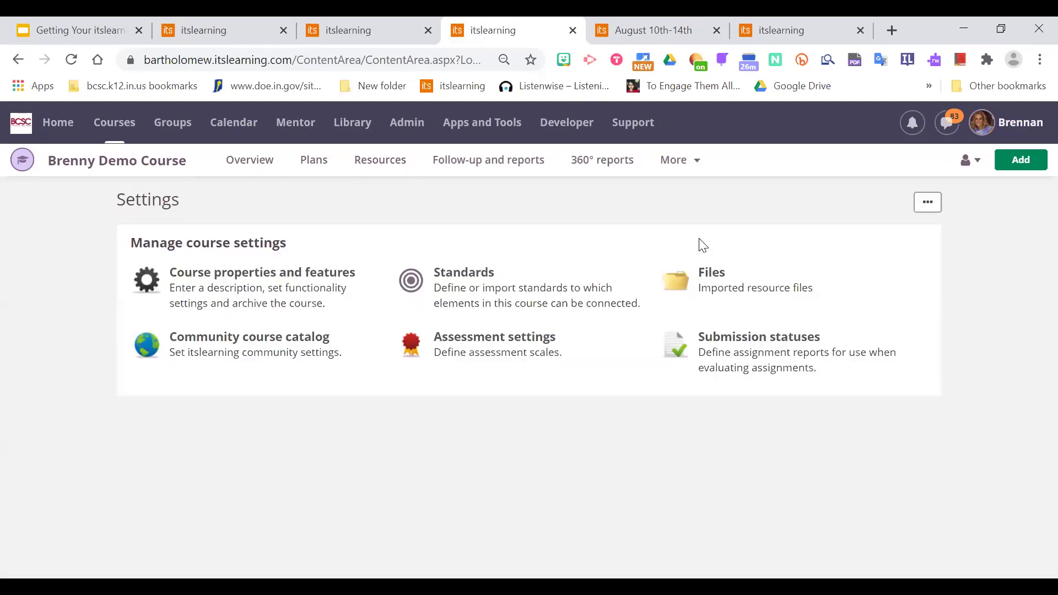
{"action": "left_click", "coordinate": [280, 281]}
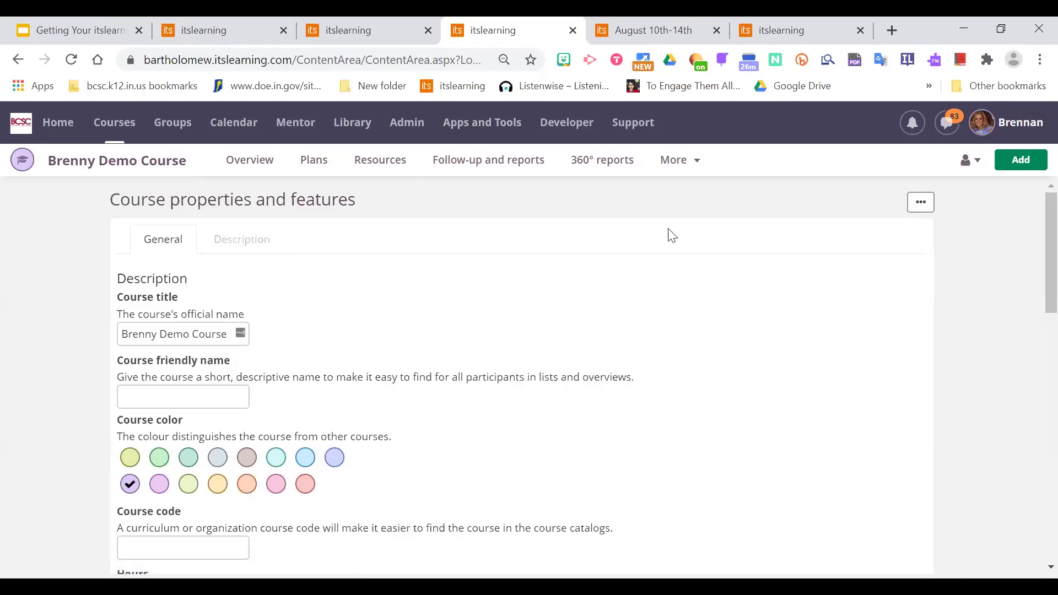
{"action": "left_click", "coordinate": [678, 160]}
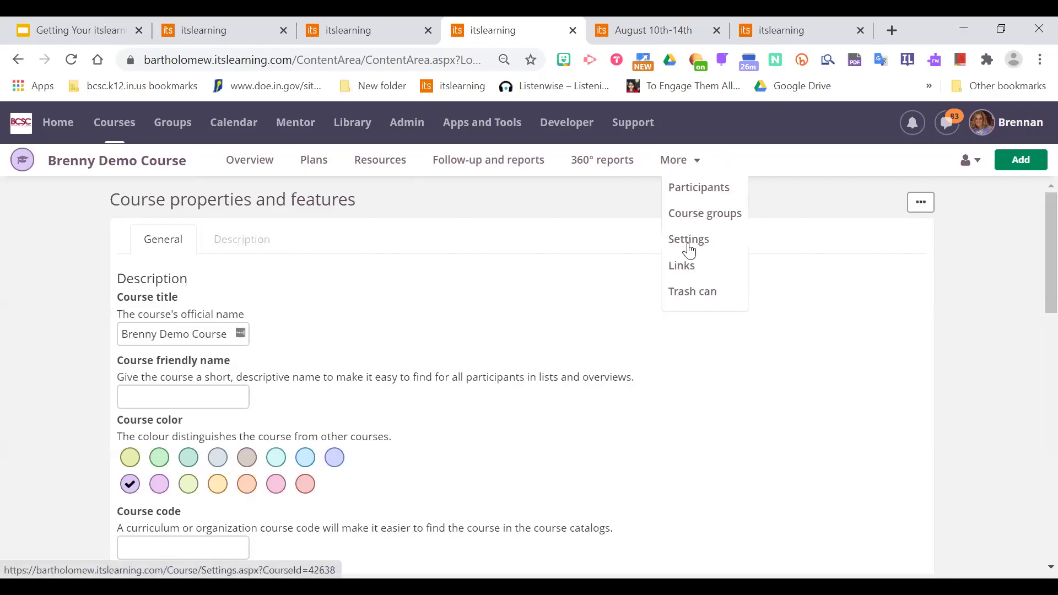
{"action": "left_click", "coordinate": [477, 268]}
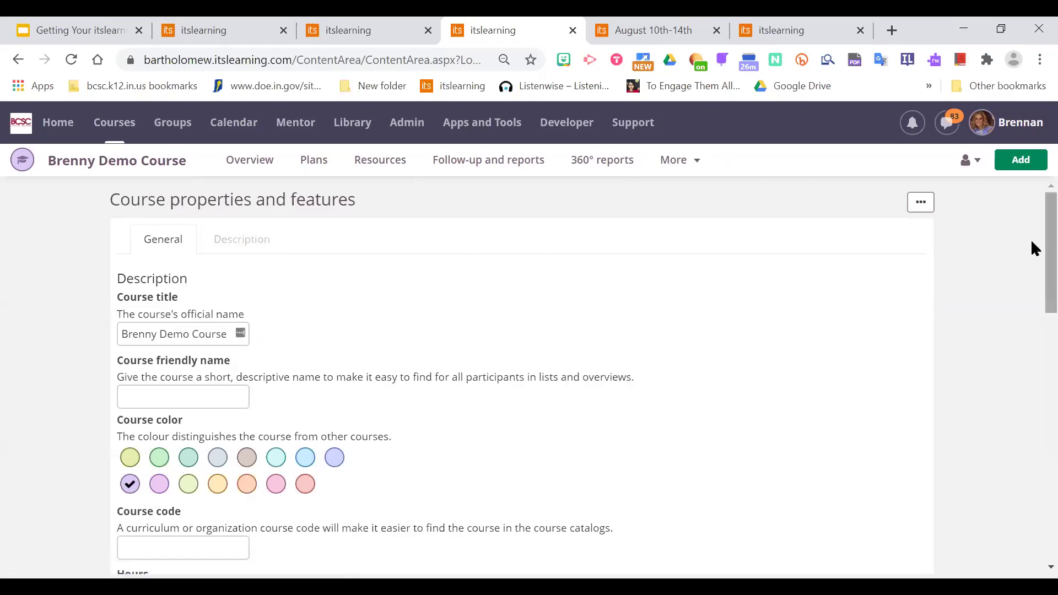
{"action": "scroll", "coordinate": [1032, 246], "scroll_direction": "down", "scroll_amount": 1}
{"action": "scroll", "coordinate": [1033, 268], "scroll_direction": "down", "scroll_amount": 5}
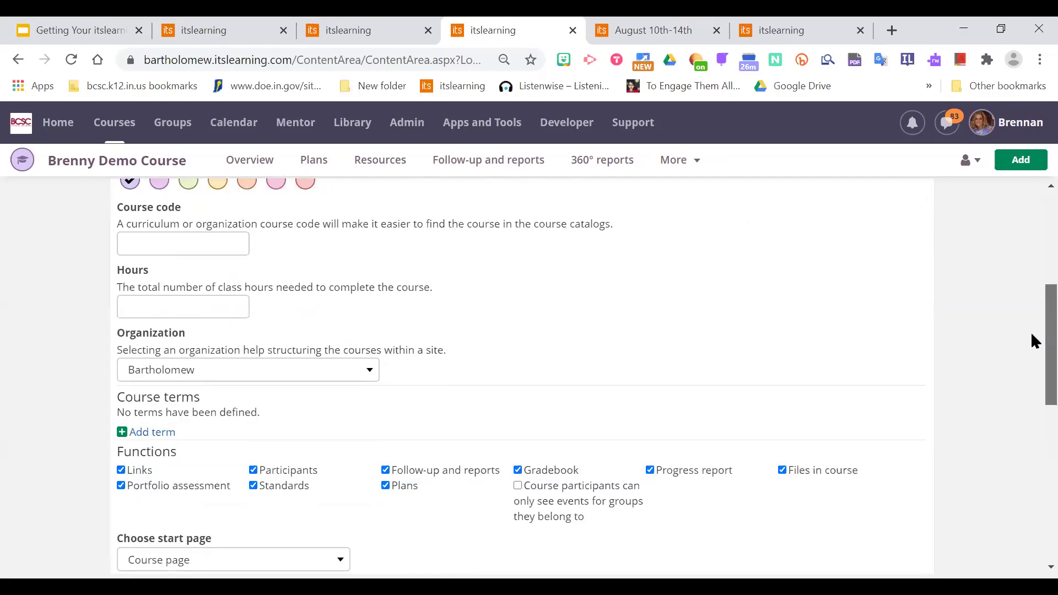
{"action": "scroll", "coordinate": [1032, 361], "scroll_direction": "down", "scroll_amount": 3}
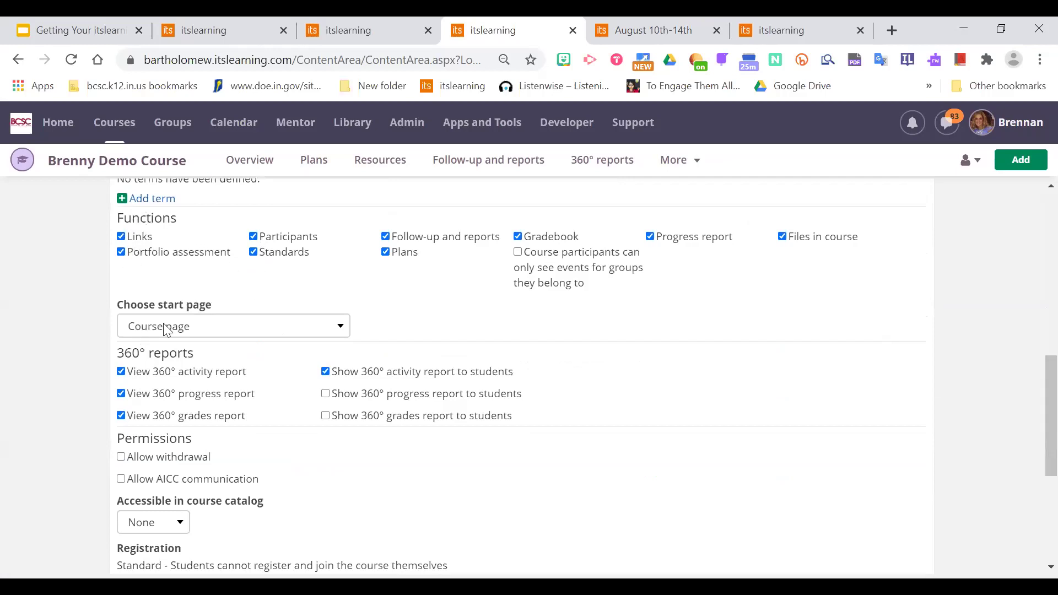
Choose the renamed teacher page as the course start page and save.
{"action": "left_click", "coordinate": [226, 328]}
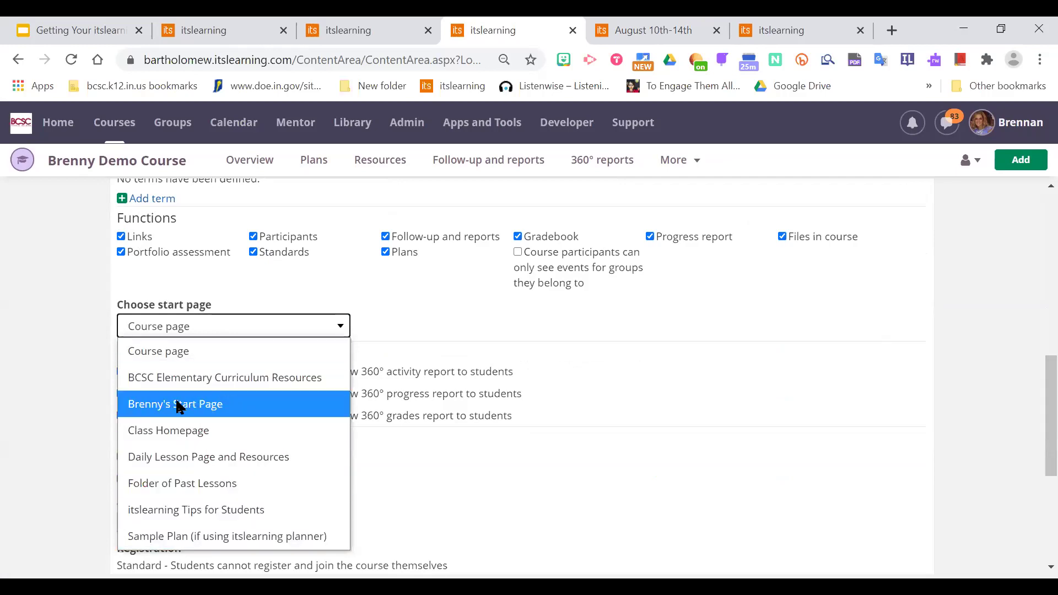
{"action": "left_click", "coordinate": [189, 411]}
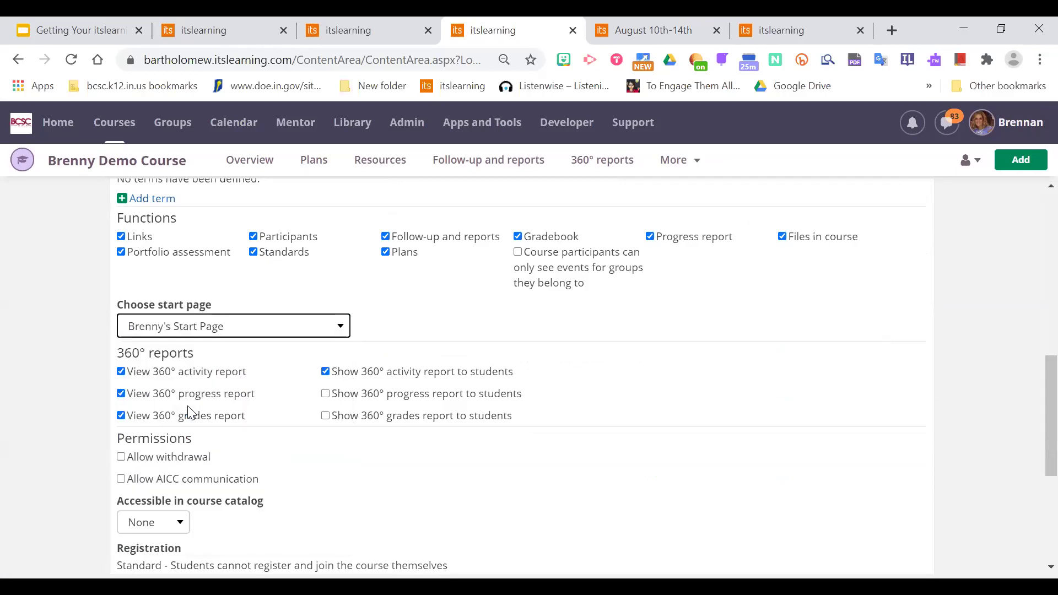
{"action": "left_click_drag", "start_coordinate": [1031, 389], "coordinate": [1033, 496]}
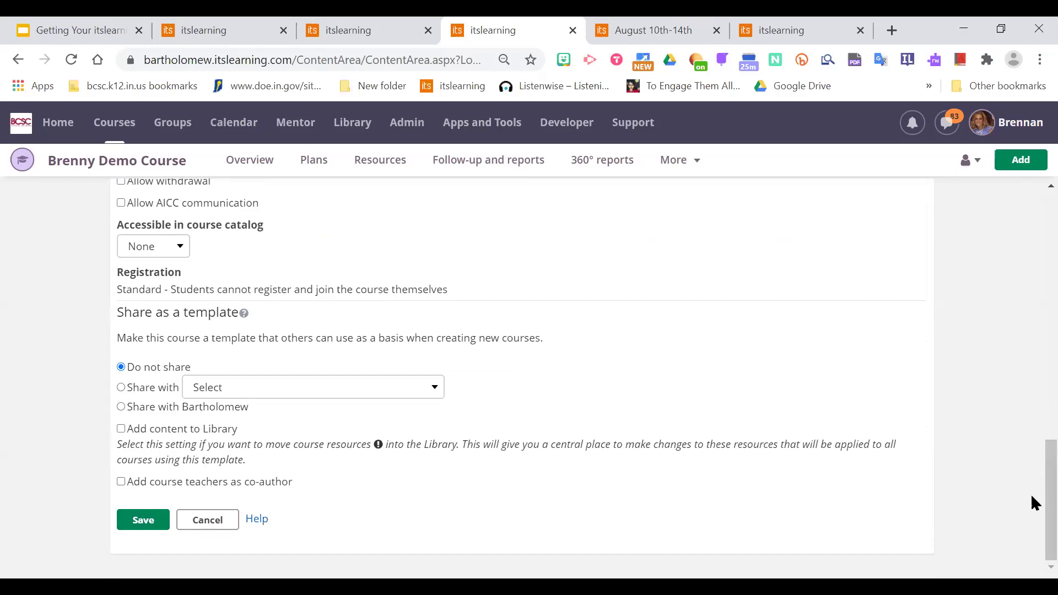
{"action": "left_click_drag", "start_coordinate": [1033, 502], "coordinate": [1031, 415]}
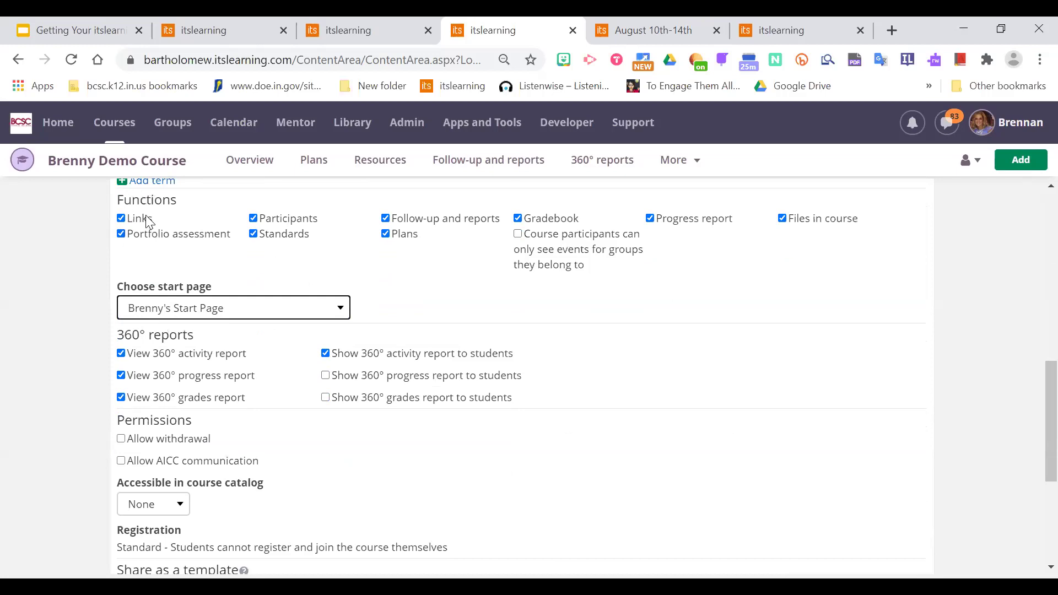
{"action": "left_click_drag", "start_coordinate": [1031, 399], "coordinate": [1035, 500]}
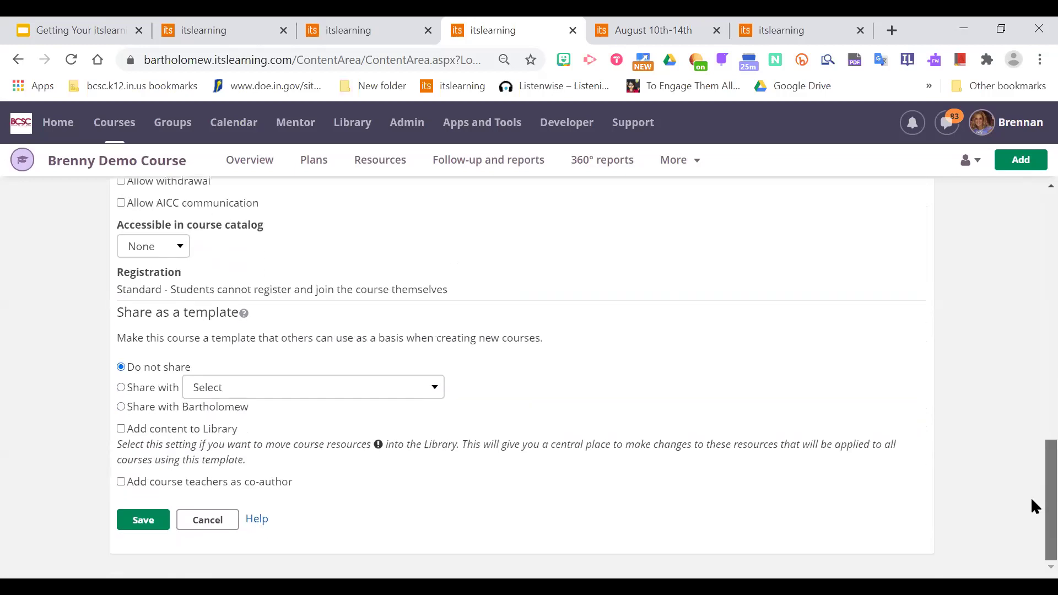
{"action": "left_click", "coordinate": [145, 520]}
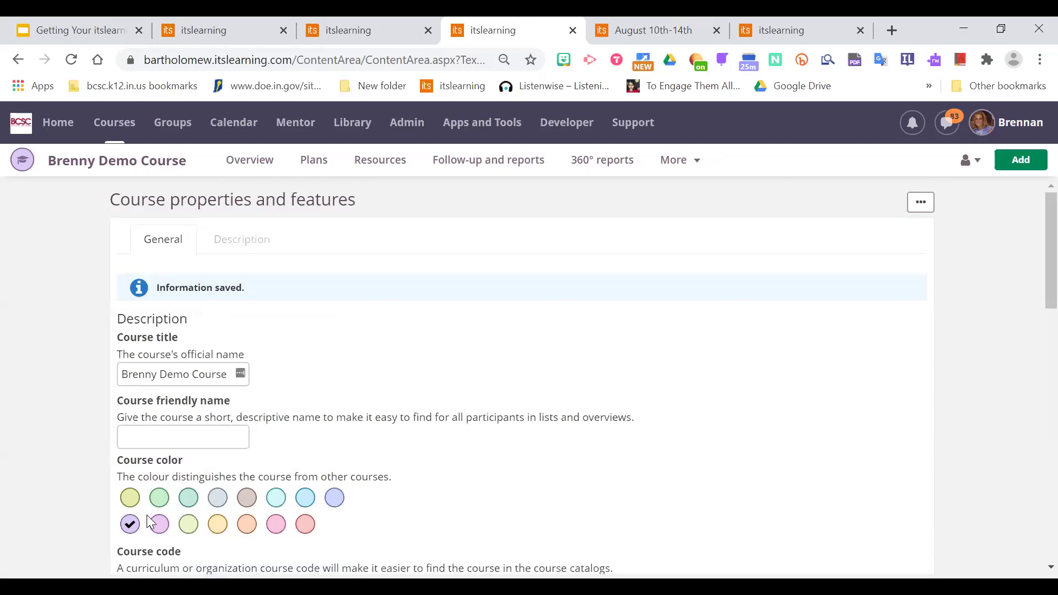
{"action": "left_click", "coordinate": [379, 166]}
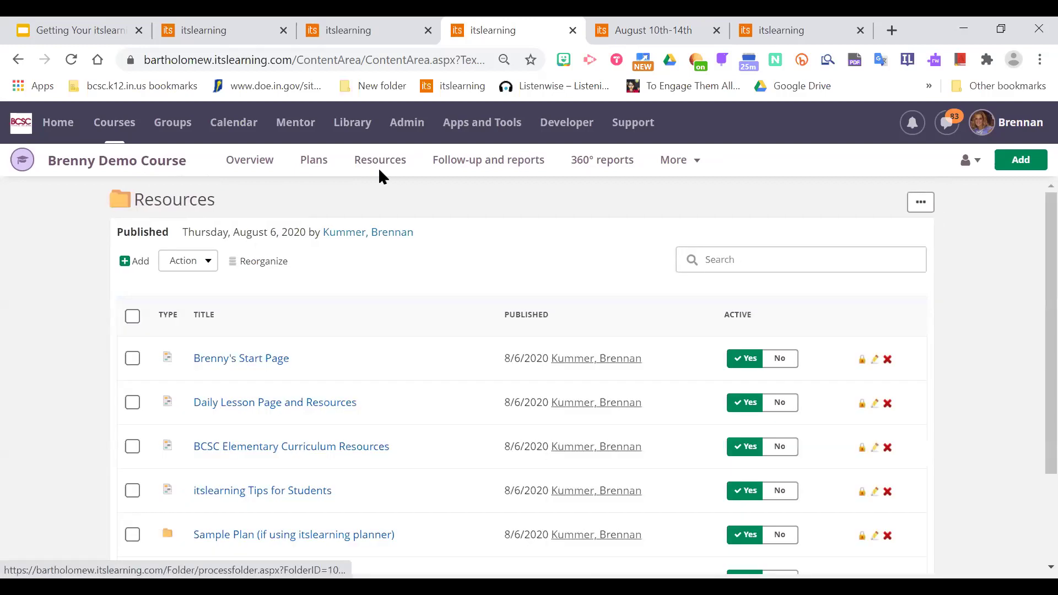
Open the renamed start page and review its Welcome, Lessons and Need Help blocks.
{"action": "left_click", "coordinate": [345, 358]}
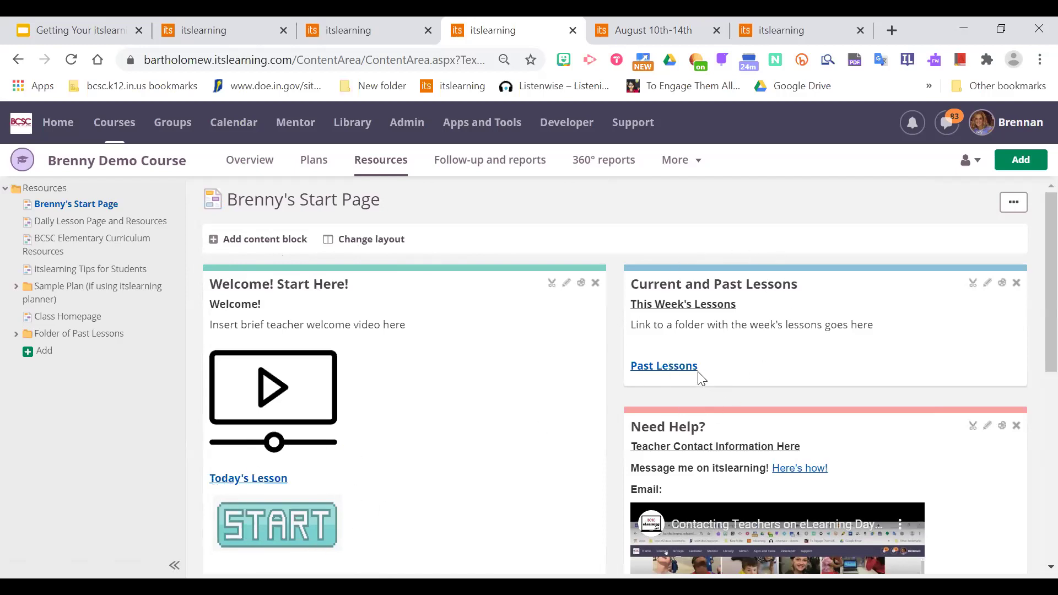
{"action": "scroll", "coordinate": [1033, 369], "scroll_direction": "down", "scroll_amount": 3}
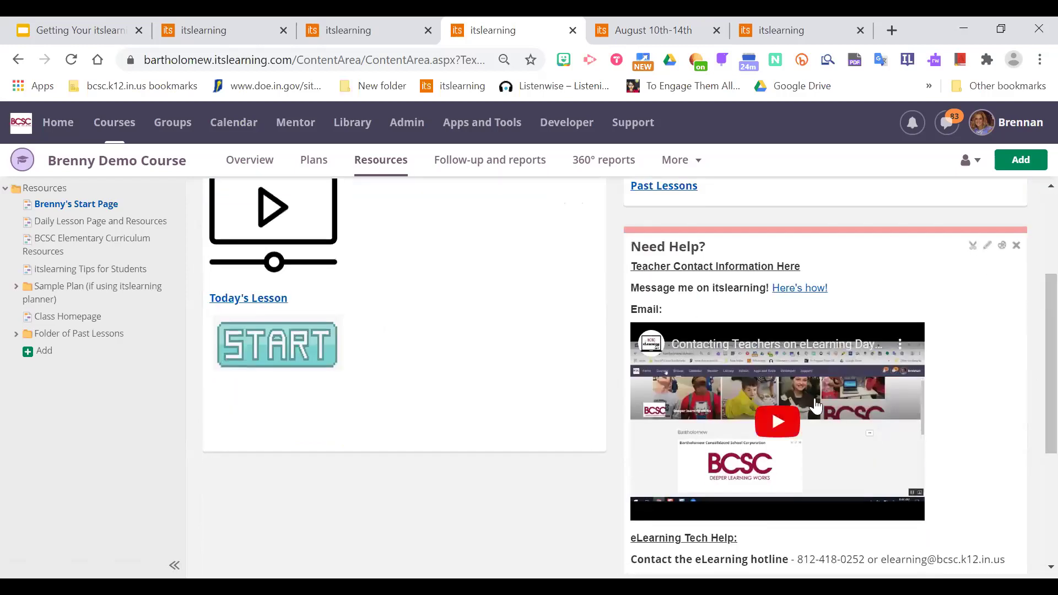
{"action": "scroll", "coordinate": [1031, 411], "scroll_direction": "down", "scroll_amount": 3}
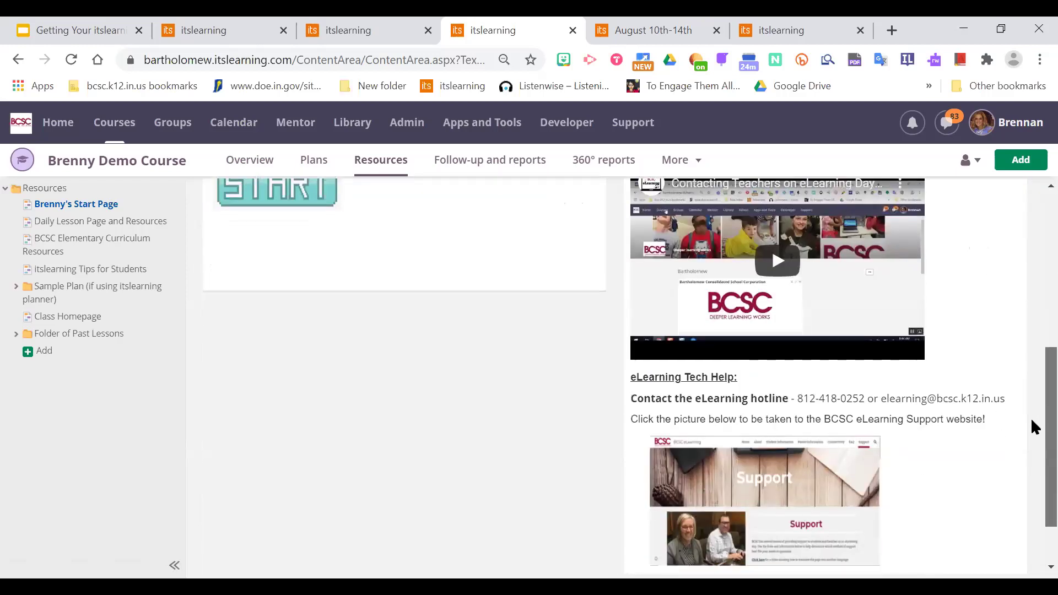
{"action": "scroll", "coordinate": [1031, 342], "scroll_direction": "up", "scroll_amount": 6}
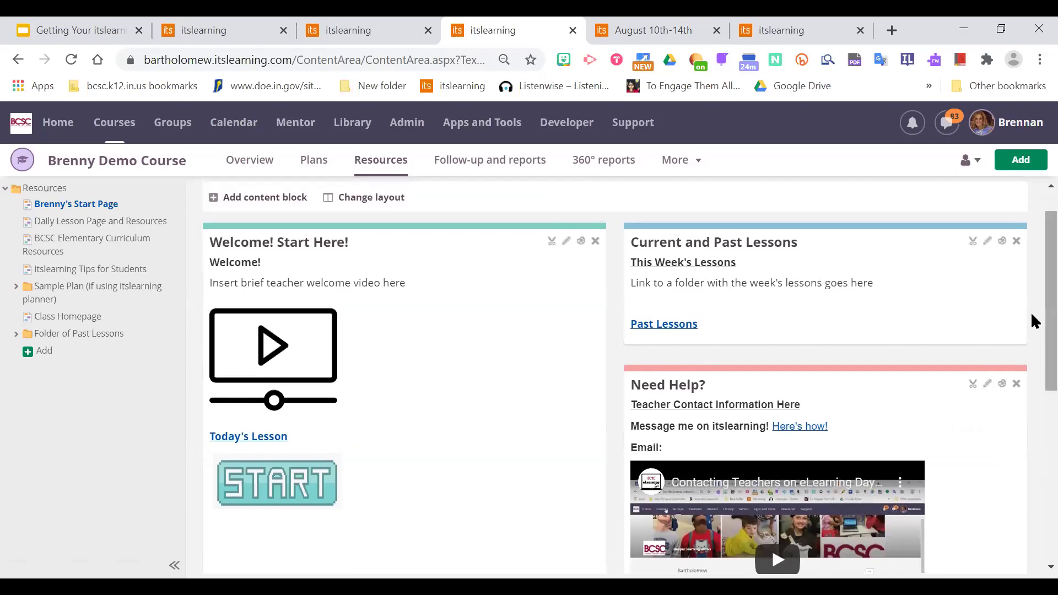
{"action": "scroll", "coordinate": [1031, 325], "scroll_direction": "down", "scroll_amount": 1}
{"action": "scroll", "coordinate": [1031, 330], "scroll_direction": "up", "scroll_amount": 2}
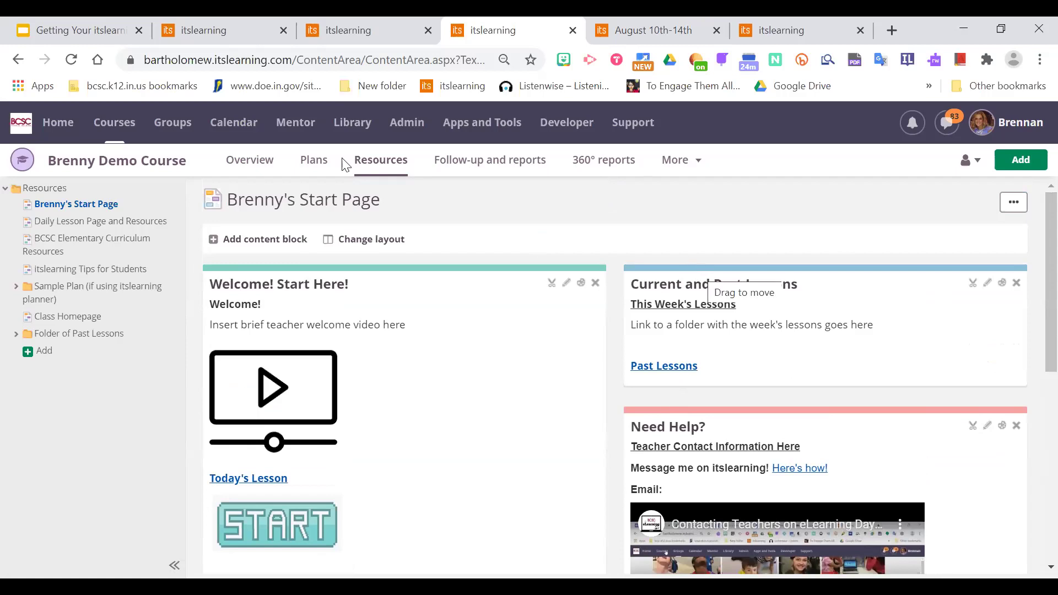
{"action": "left_click", "coordinate": [97, 223]}
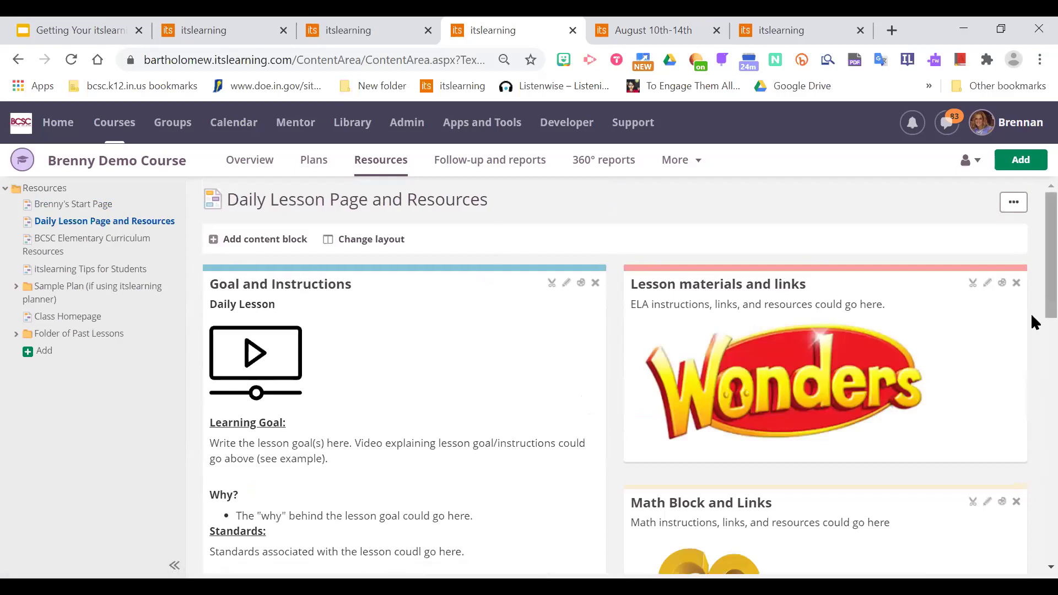
Browse the Daily Lesson Page and Resources, opening and closing its page options.
{"action": "scroll", "coordinate": [1033, 242], "scroll_direction": "down", "scroll_amount": 1}
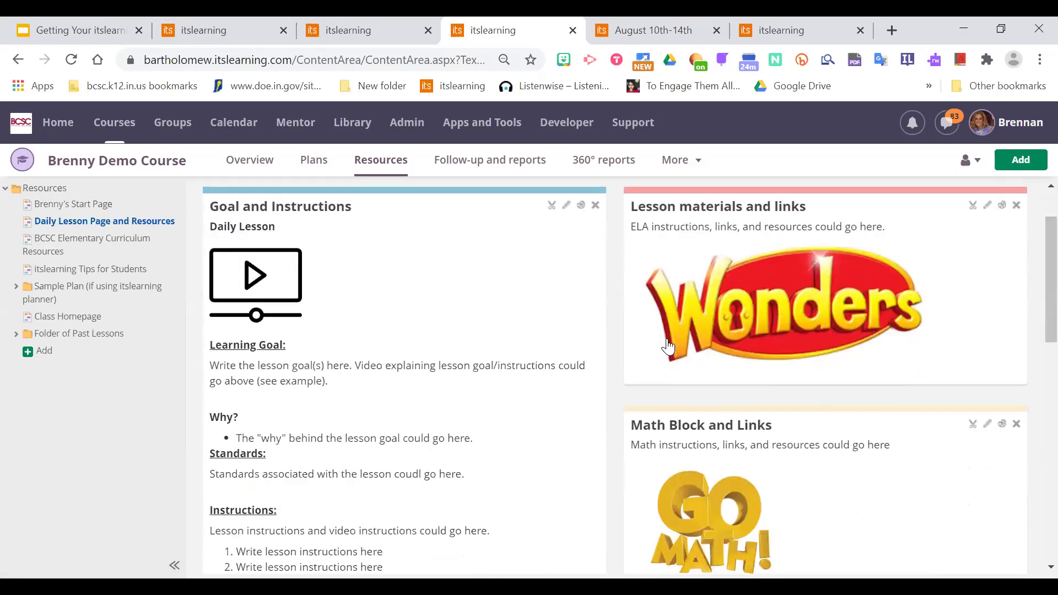
{"action": "scroll", "coordinate": [1031, 231], "scroll_direction": "up", "scroll_amount": 1}
{"action": "scroll", "coordinate": [1031, 221], "scroll_direction": "down", "scroll_amount": 1}
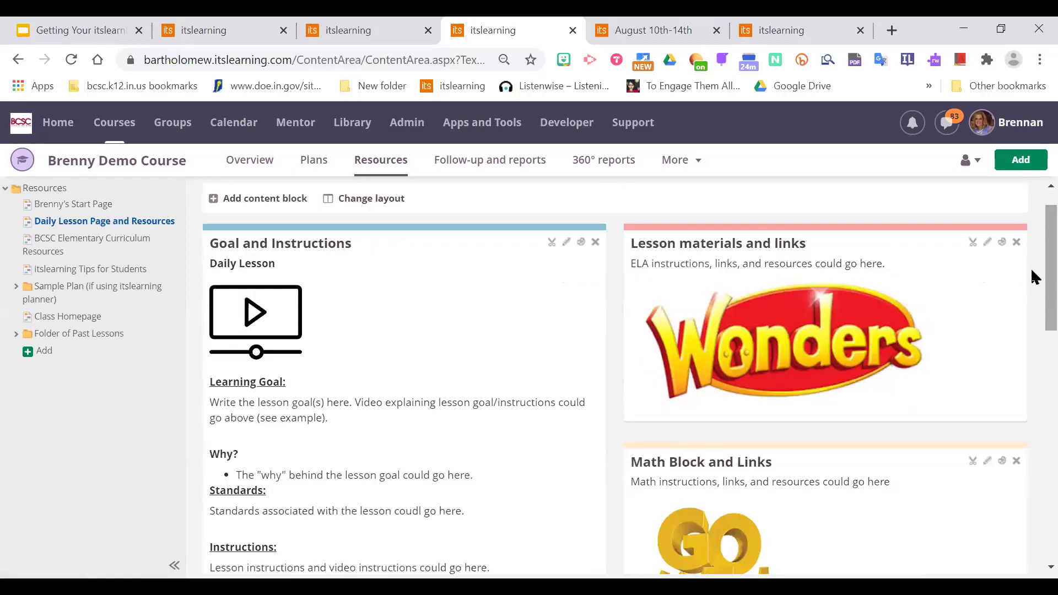
{"action": "scroll", "coordinate": [1032, 254], "scroll_direction": "up", "scroll_amount": 1}
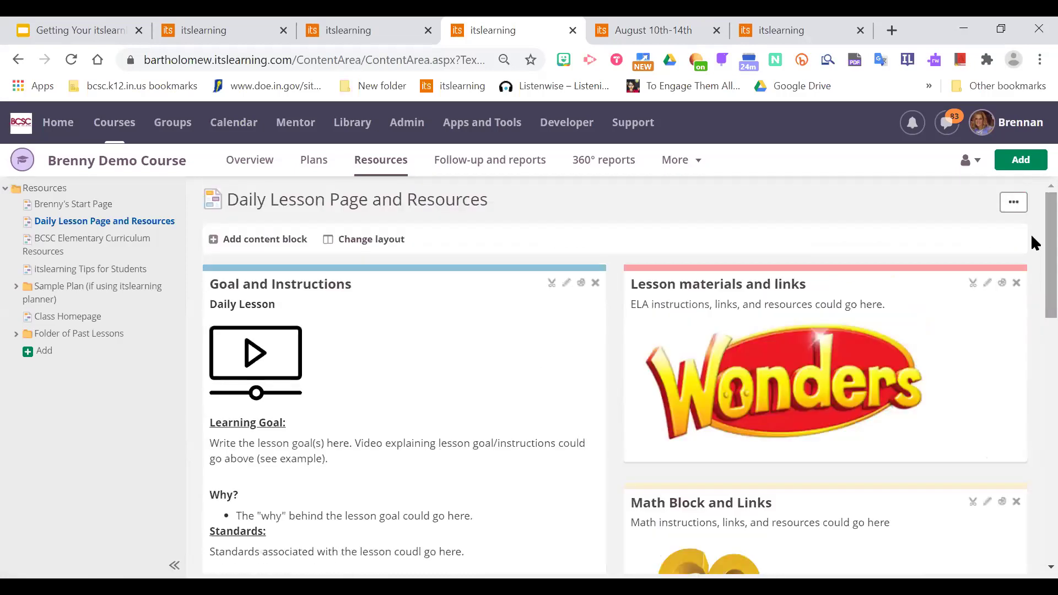
{"action": "left_click", "coordinate": [1013, 208]}
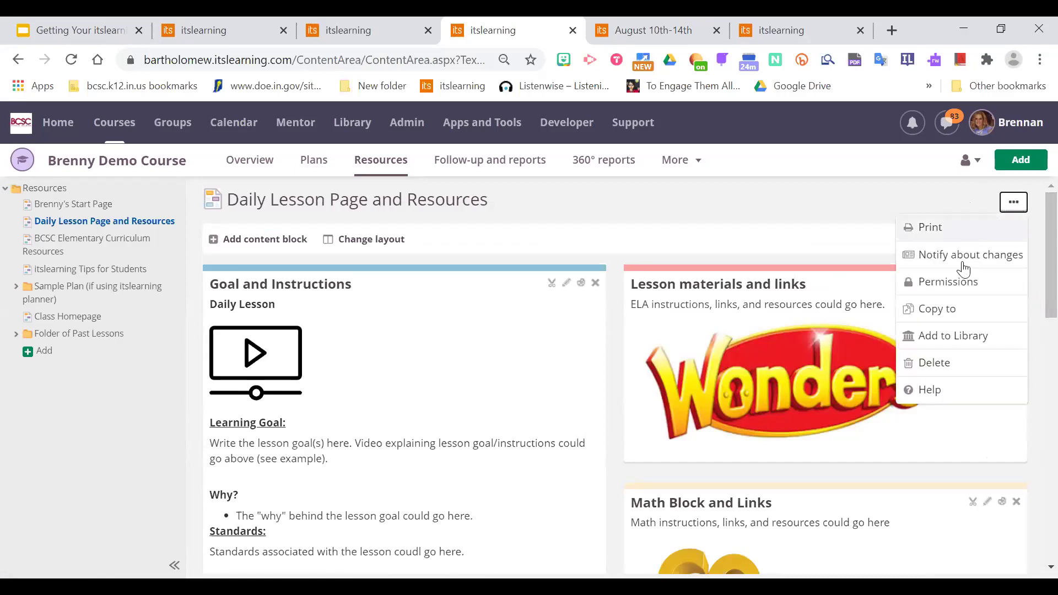
{"action": "left_click", "coordinate": [806, 200]}
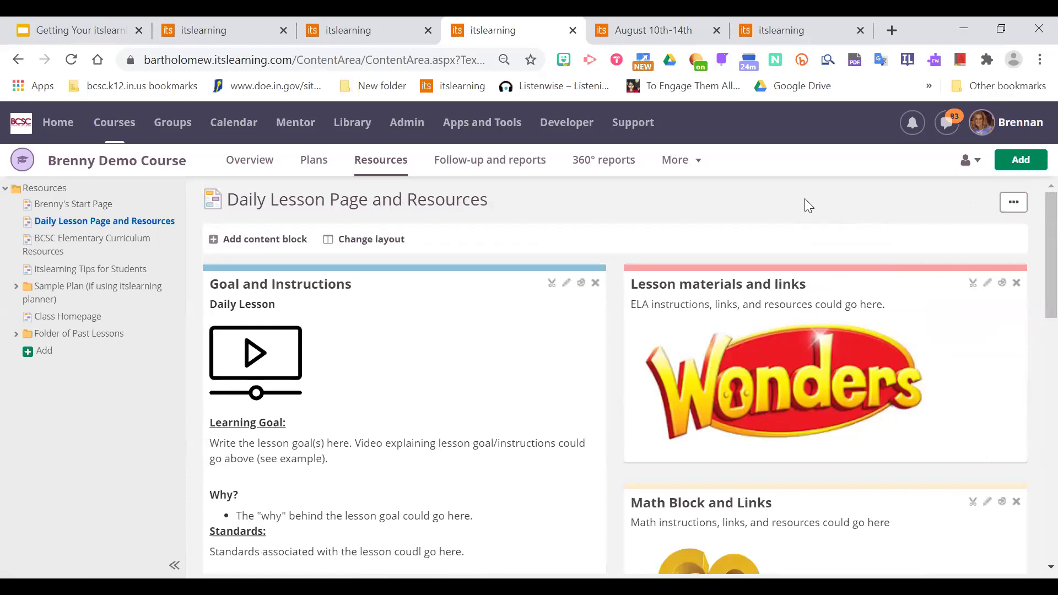
Finish reviewing the lesson page, then switch to the admin writing-course search tab.
{"action": "scroll", "coordinate": [1032, 246], "scroll_direction": "down", "scroll_amount": 2}
{"action": "scroll", "coordinate": [1035, 282], "scroll_direction": "down", "scroll_amount": 3}
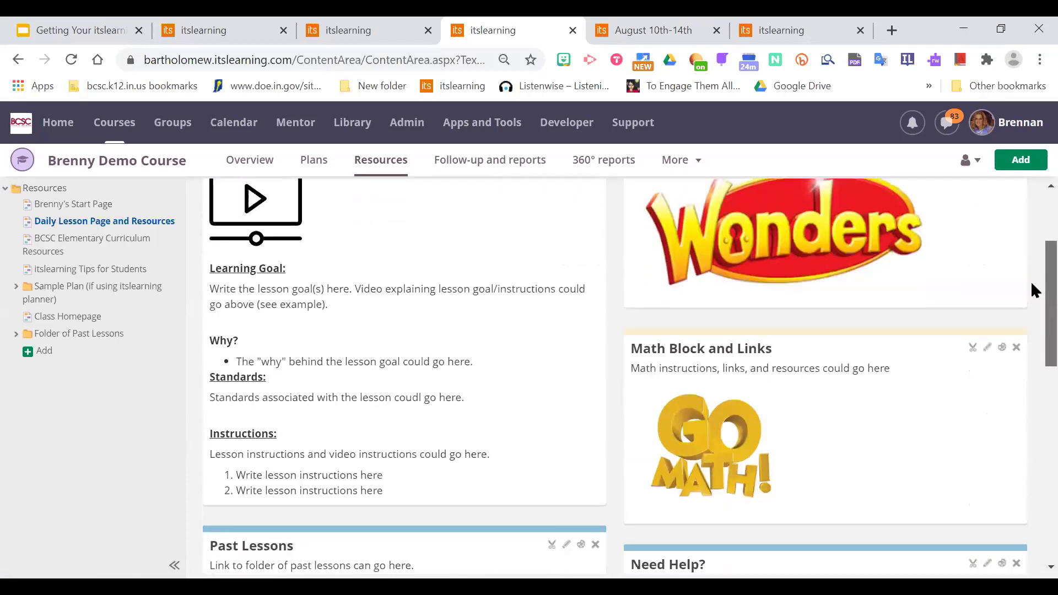
{"action": "scroll", "coordinate": [1031, 292], "scroll_direction": "up", "scroll_amount": 1}
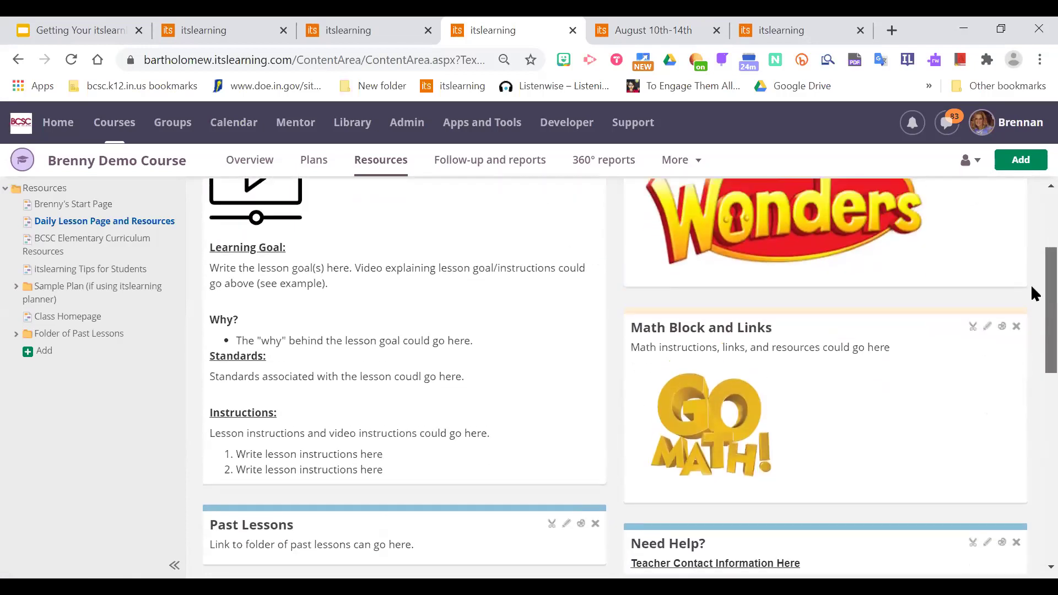
{"action": "scroll", "coordinate": [1031, 326], "scroll_direction": "up", "scroll_amount": 2}
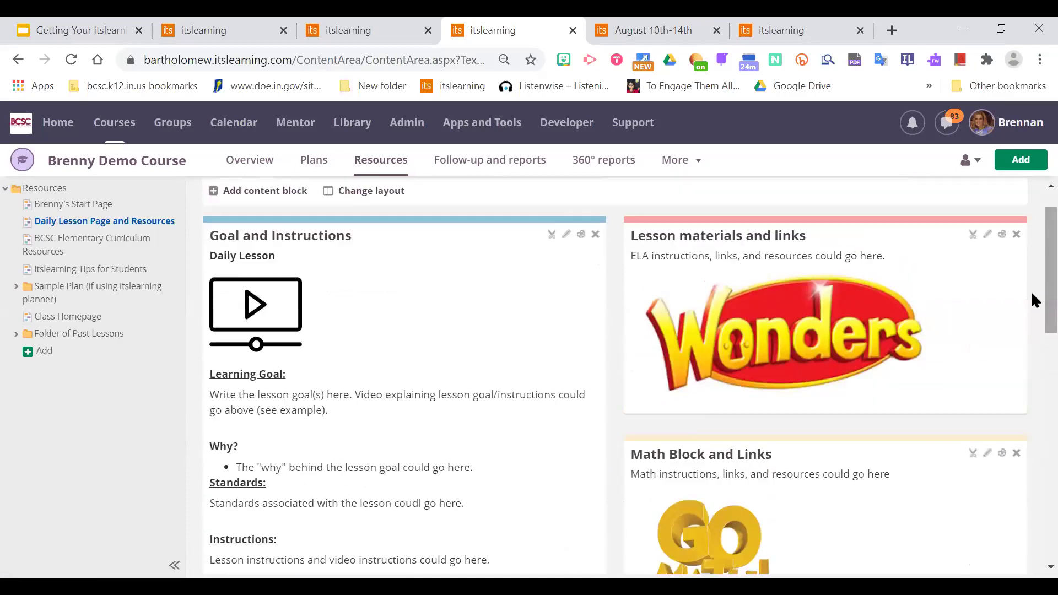
{"action": "scroll", "coordinate": [1031, 226], "scroll_direction": "down", "scroll_amount": 1}
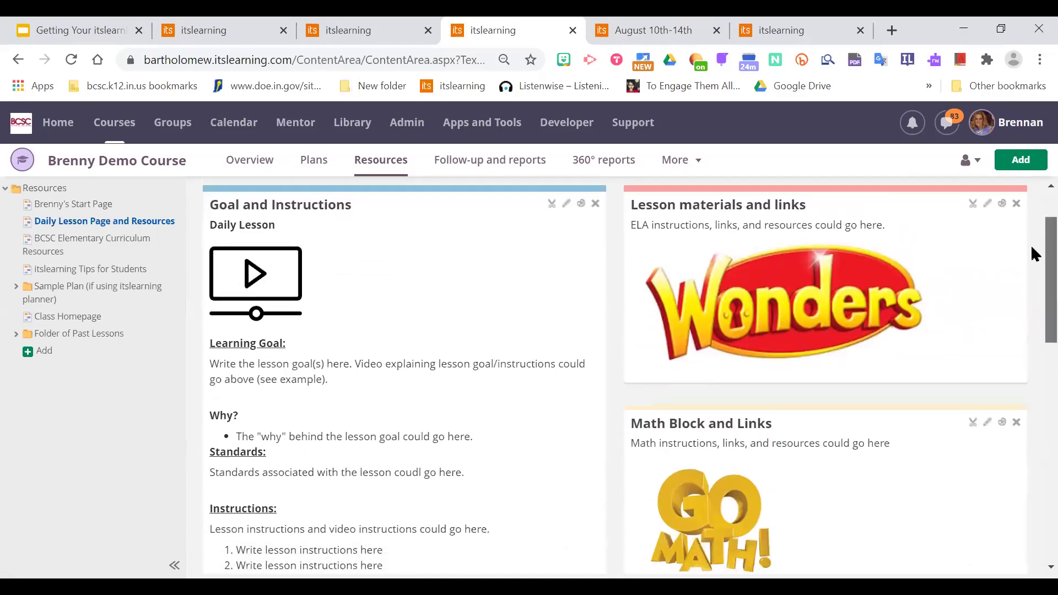
{"action": "scroll", "coordinate": [1033, 276], "scroll_direction": "up", "scroll_amount": 1}
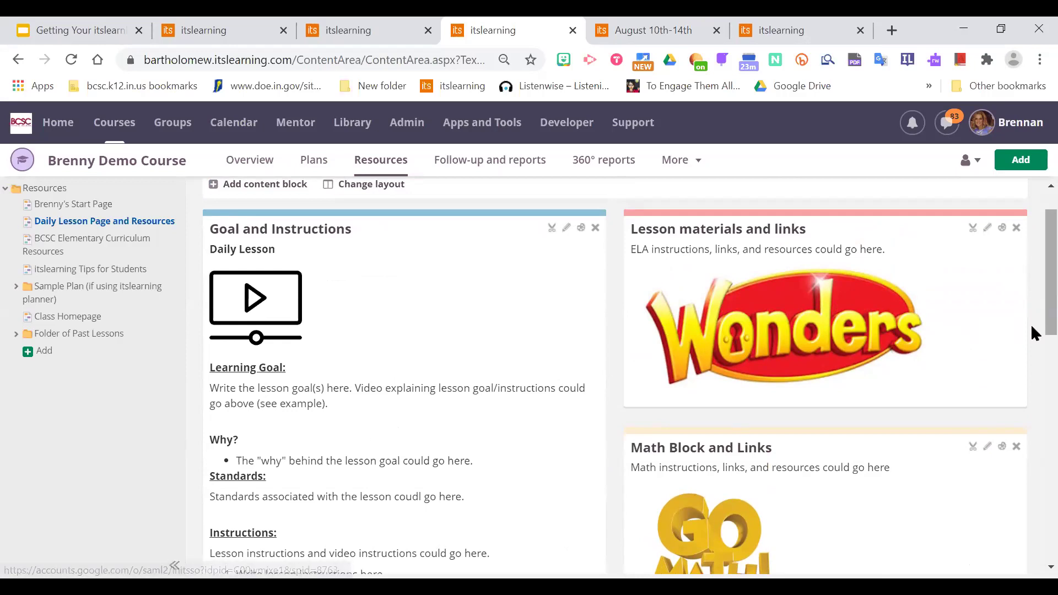
{"action": "scroll", "coordinate": [1032, 319], "scroll_direction": "down", "scroll_amount": 2}
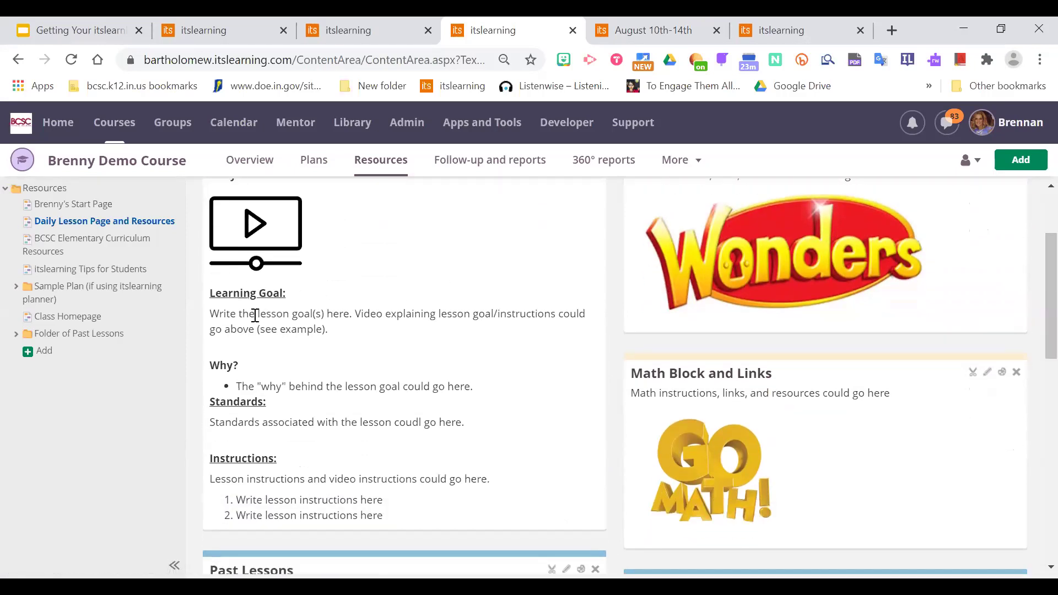
{"action": "scroll", "coordinate": [1032, 325], "scroll_direction": "down", "scroll_amount": 1}
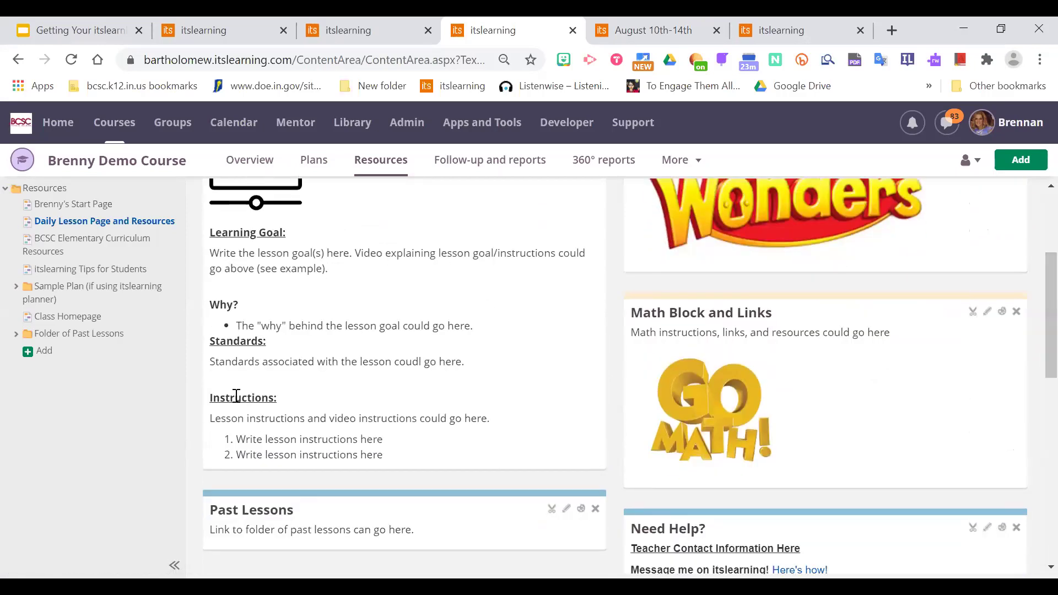
{"action": "scroll", "coordinate": [1032, 301], "scroll_direction": "up", "scroll_amount": 2}
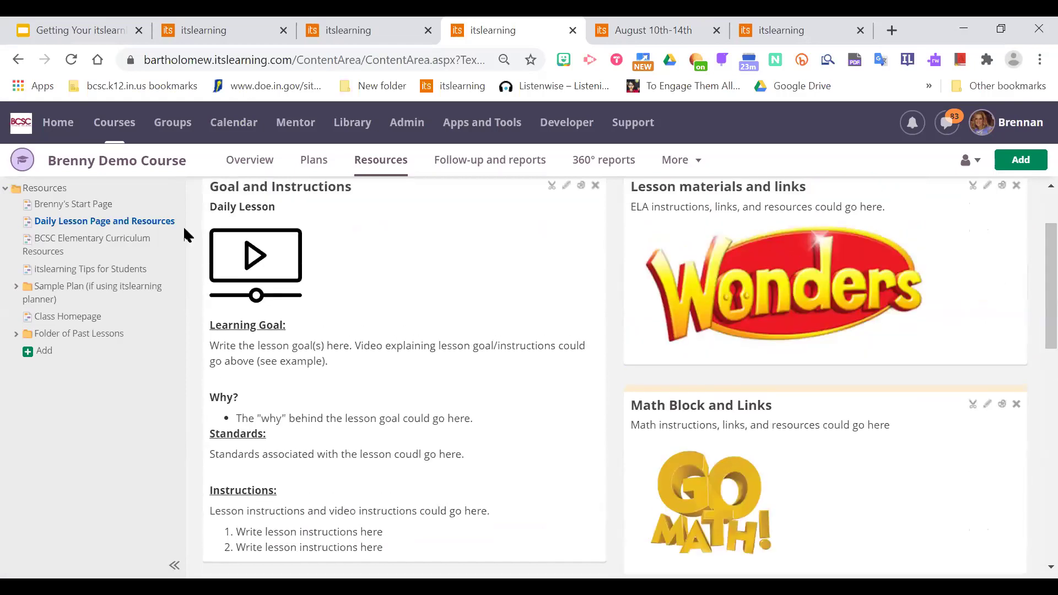
{"action": "scroll", "coordinate": [1032, 237], "scroll_direction": "up", "scroll_amount": 2}
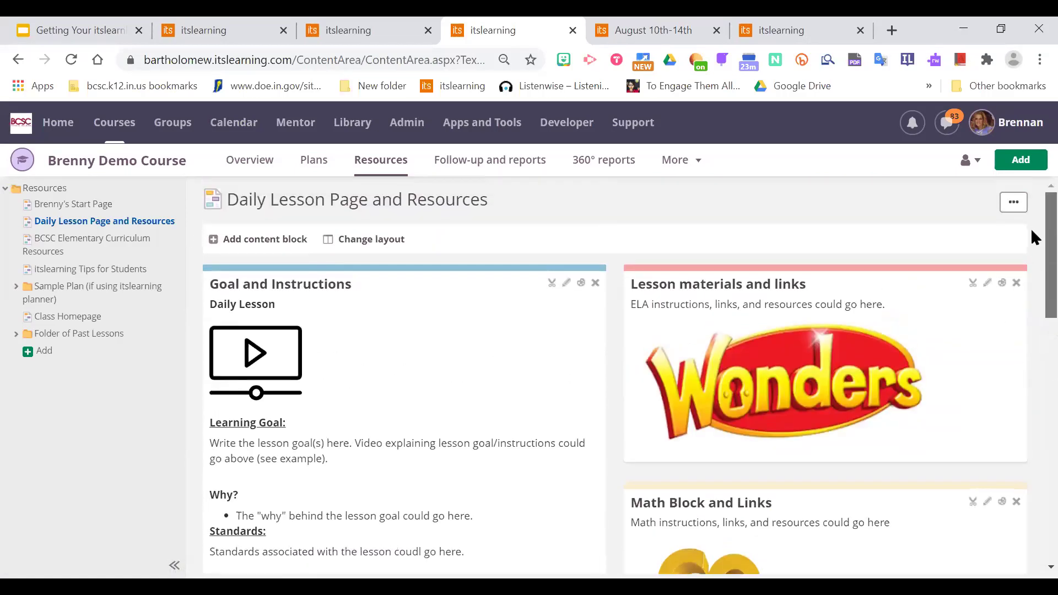
{"action": "scroll", "coordinate": [1034, 237], "scroll_direction": "down", "scroll_amount": 3}
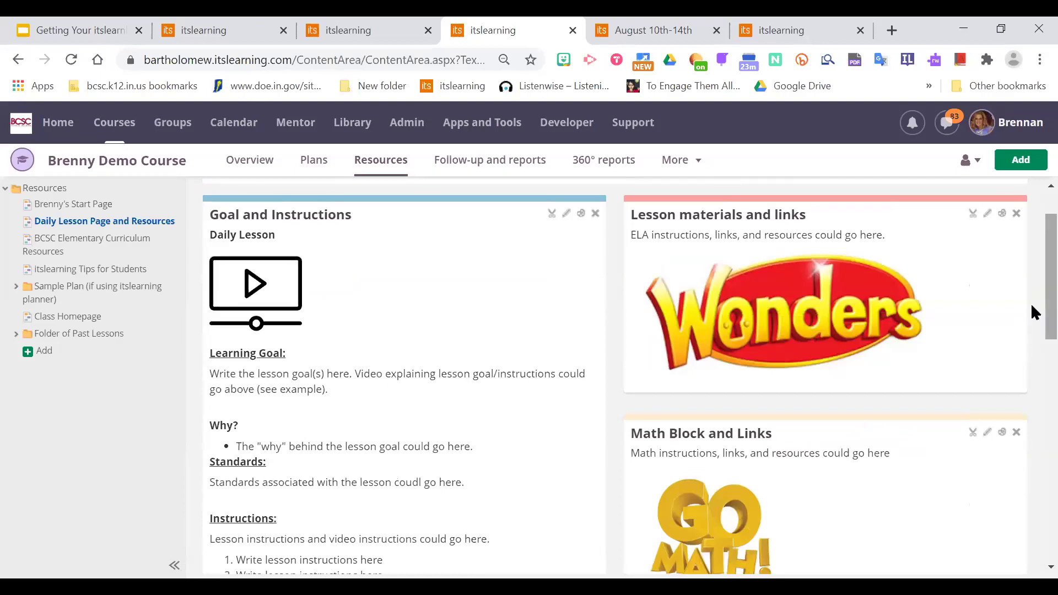
{"action": "scroll", "coordinate": [1034, 314], "scroll_direction": "up", "scroll_amount": 2}
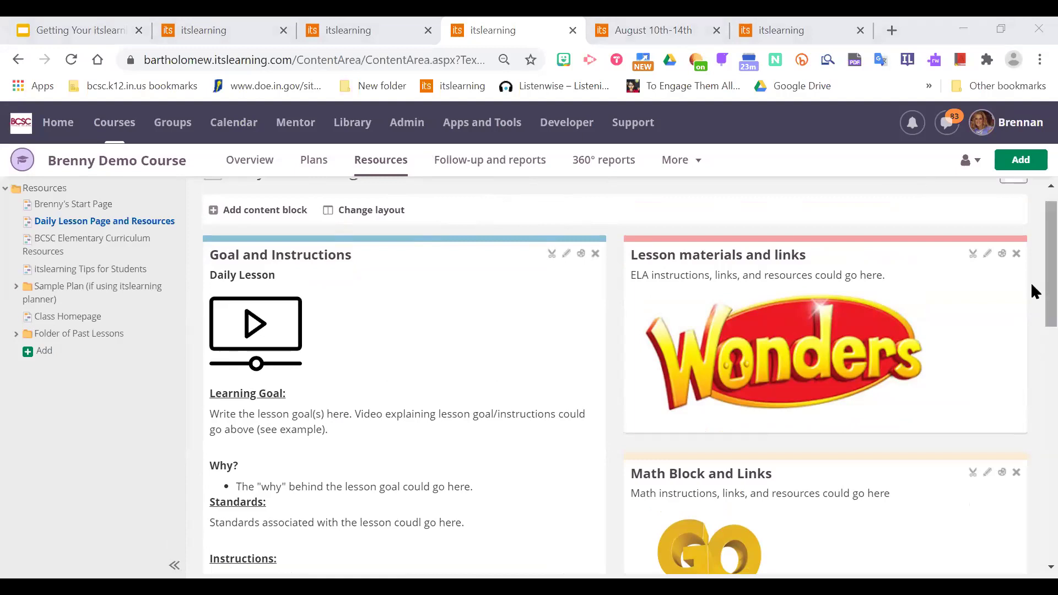
{"action": "scroll", "coordinate": [1032, 232], "scroll_direction": "up", "scroll_amount": 2}
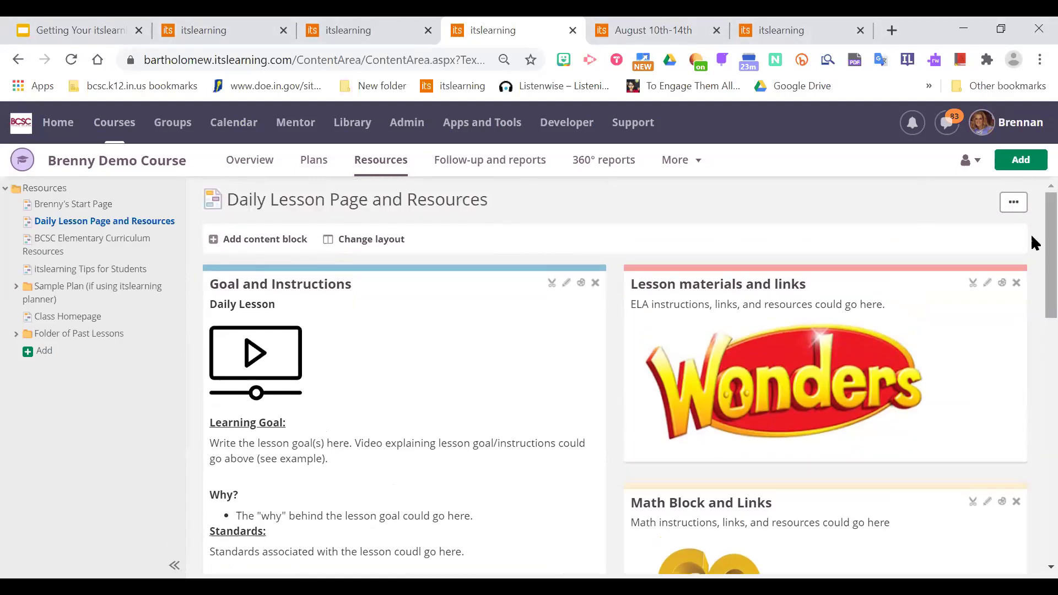
{"action": "scroll", "coordinate": [1031, 243], "scroll_direction": "down", "scroll_amount": 7}
{"action": "scroll", "coordinate": [1031, 367], "scroll_direction": "up", "scroll_amount": 7}
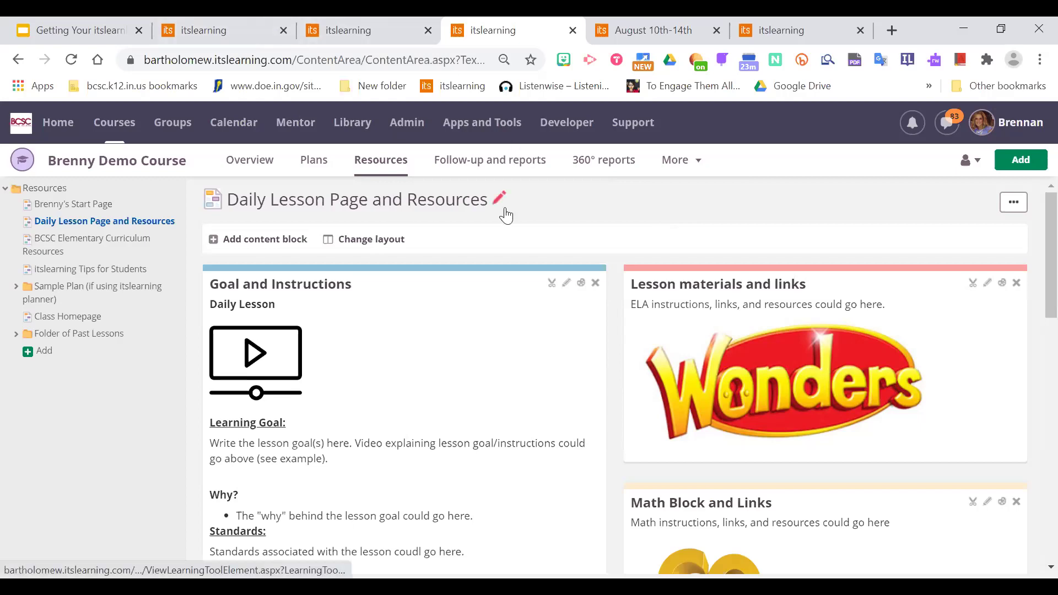
{"action": "left_click", "coordinate": [223, 23]}
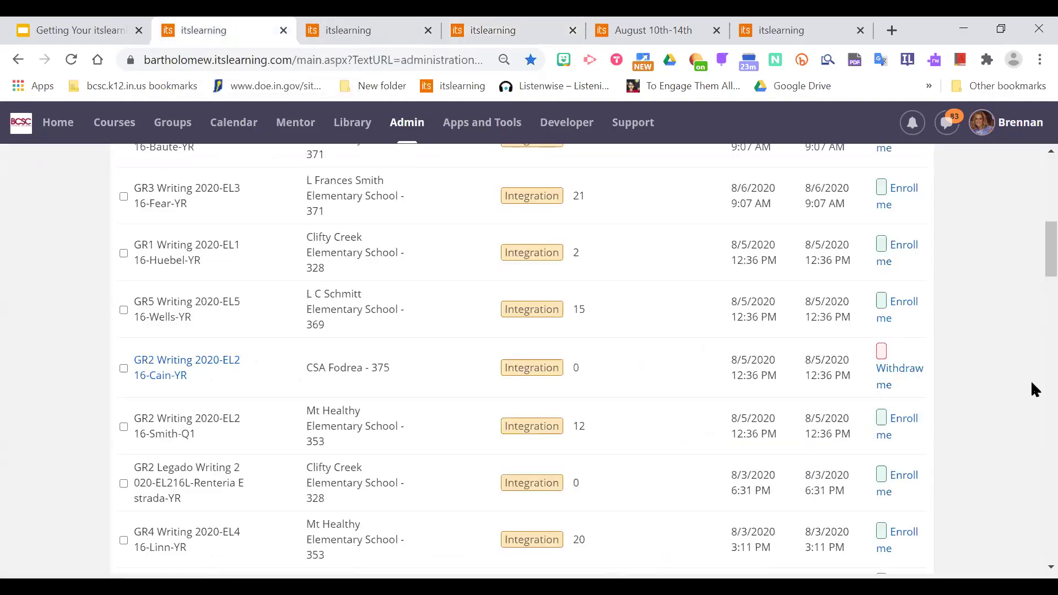
From the Home dashboard, open the All courses list via the Courses dropdown.
{"action": "scroll", "coordinate": [1031, 254], "scroll_direction": "up", "scroll_amount": 15}
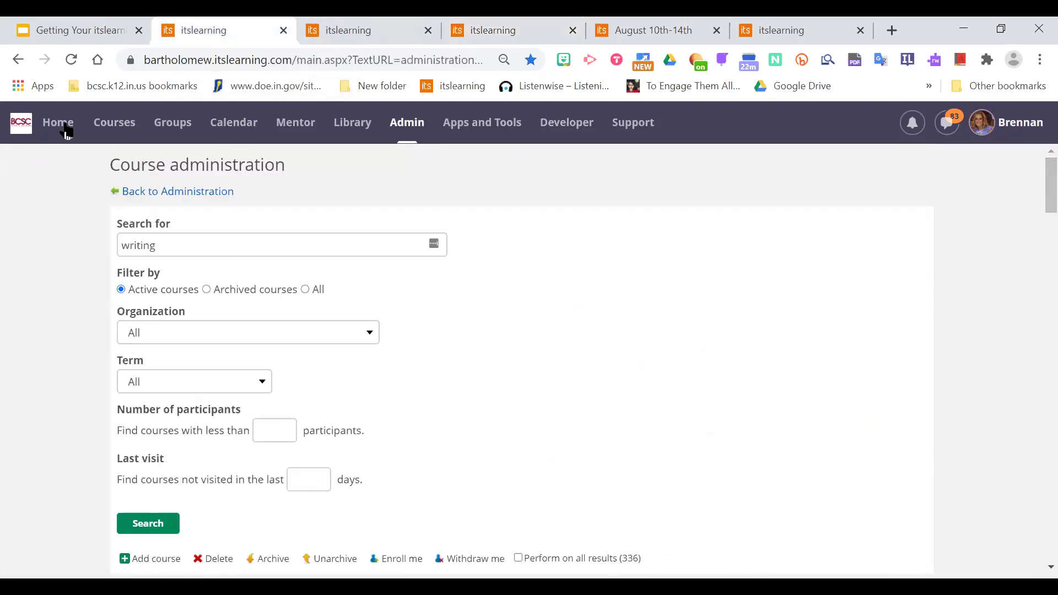
{"action": "left_click", "coordinate": [66, 131]}
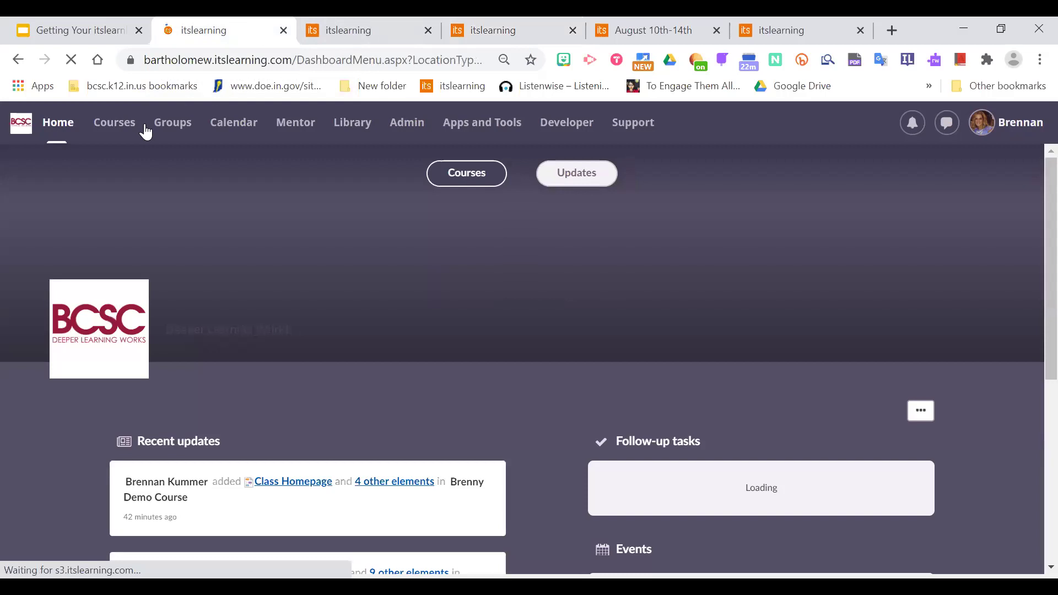
{"action": "left_click", "coordinate": [146, 132]}
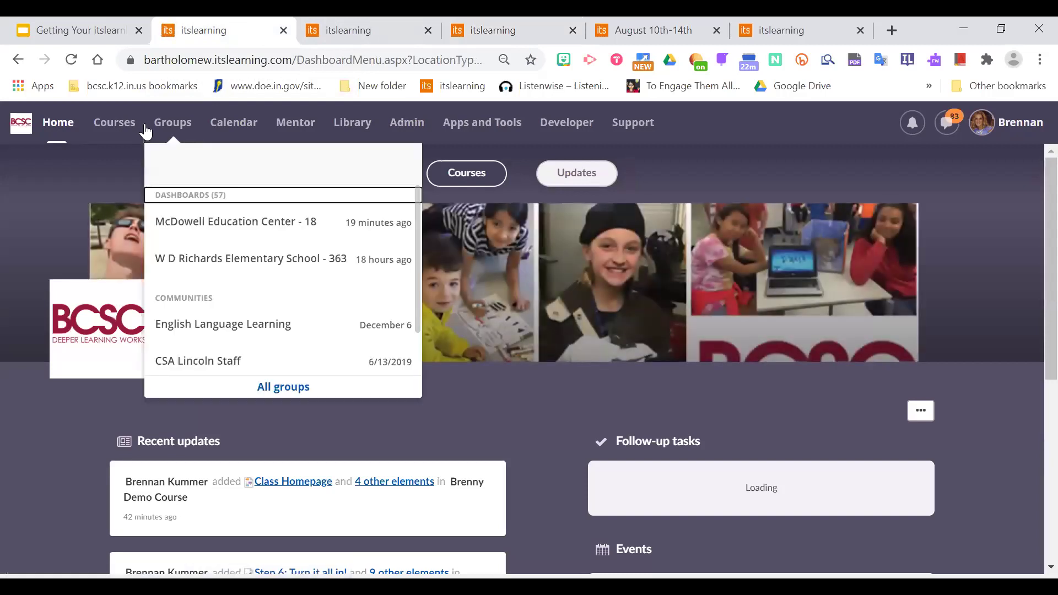
{"action": "left_click", "coordinate": [105, 134]}
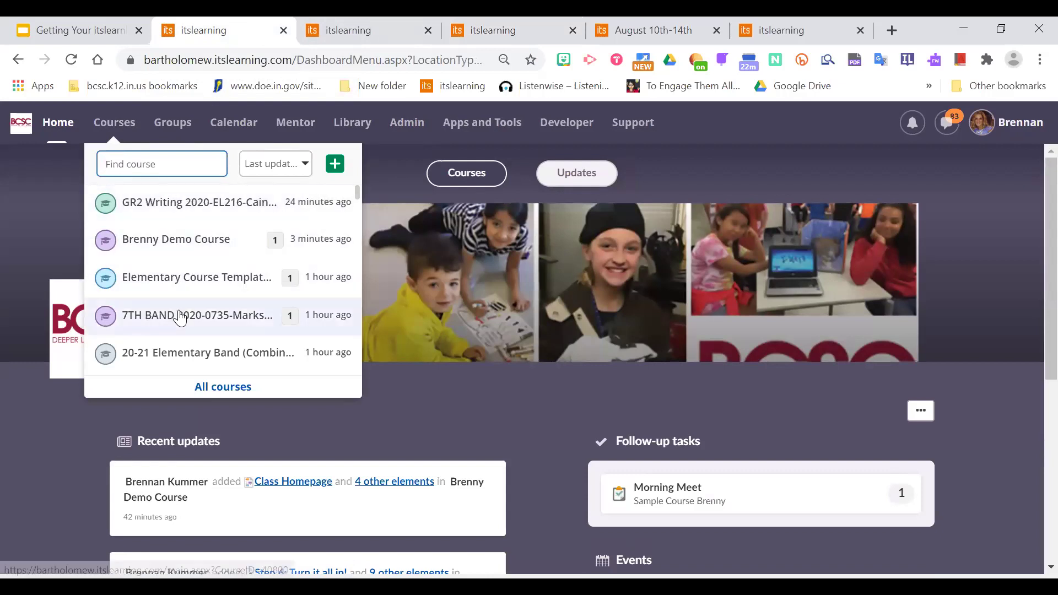
{"action": "left_click", "coordinate": [240, 388]}
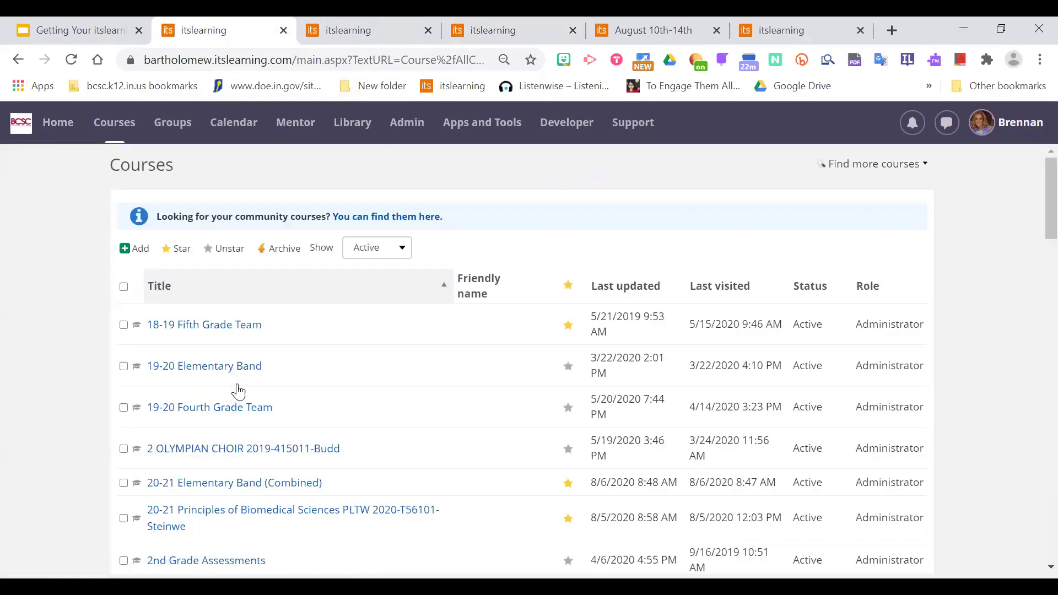
{"action": "scroll", "coordinate": [1031, 207], "scroll_direction": "down", "scroll_amount": 1}
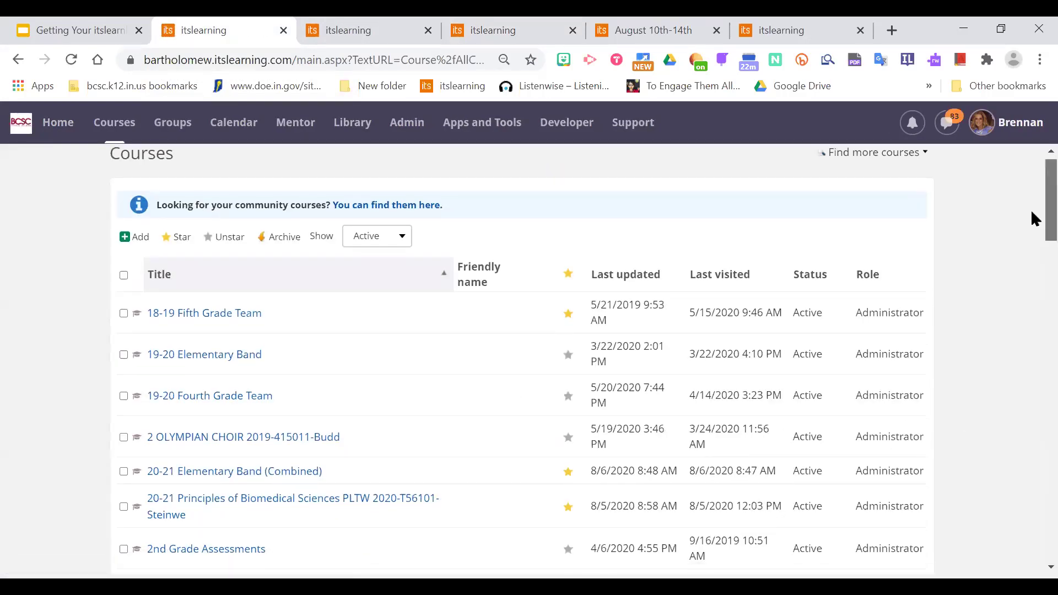
{"action": "scroll", "coordinate": [1032, 215], "scroll_direction": "down", "scroll_amount": 20}
{"action": "scroll", "coordinate": [1031, 335], "scroll_direction": "up", "scroll_amount": 17}
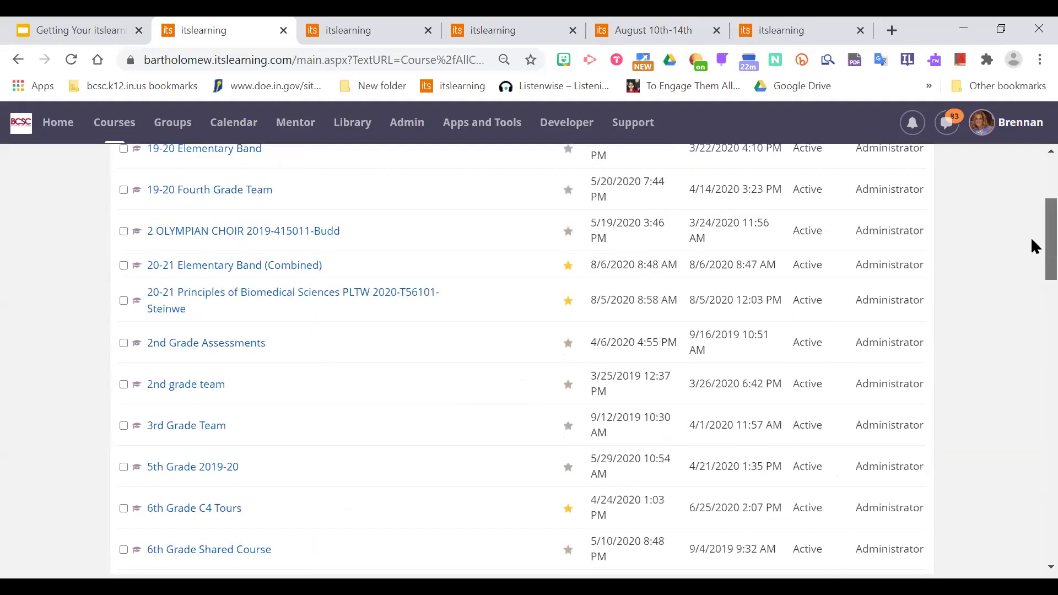
{"action": "scroll", "coordinate": [1032, 221], "scroll_direction": "up", "scroll_amount": 4}
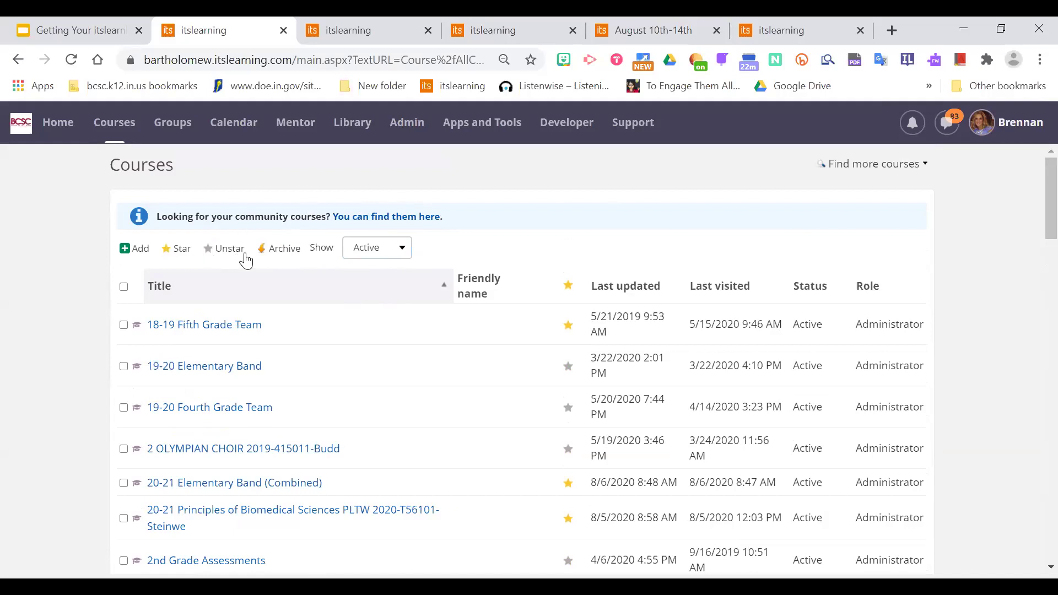
{"action": "left_click", "coordinate": [408, 252]}
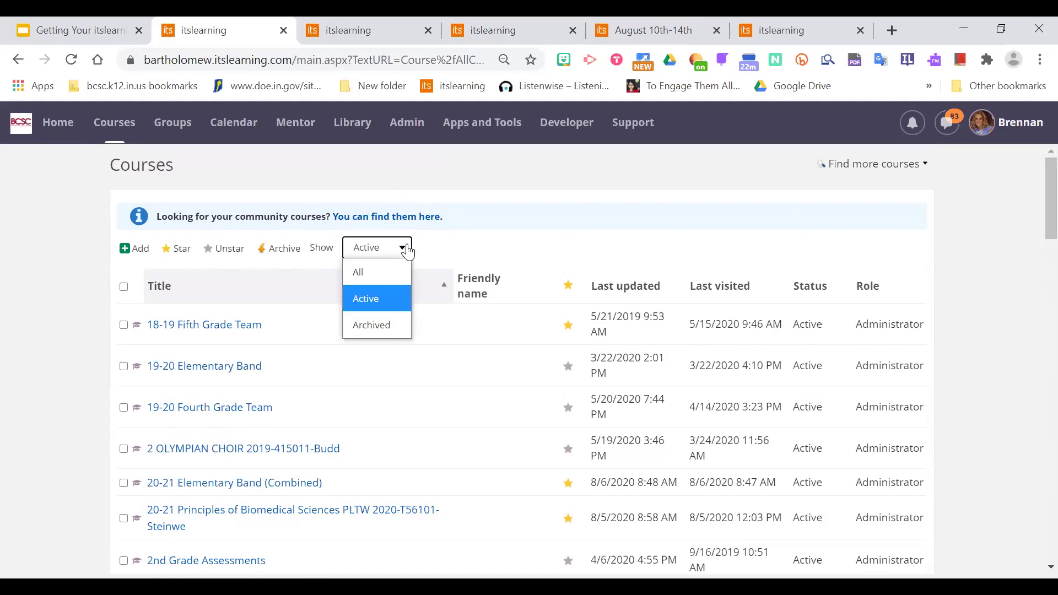
Filter the Courses list to archived courses and browse page 13.
{"action": "left_click", "coordinate": [392, 328]}
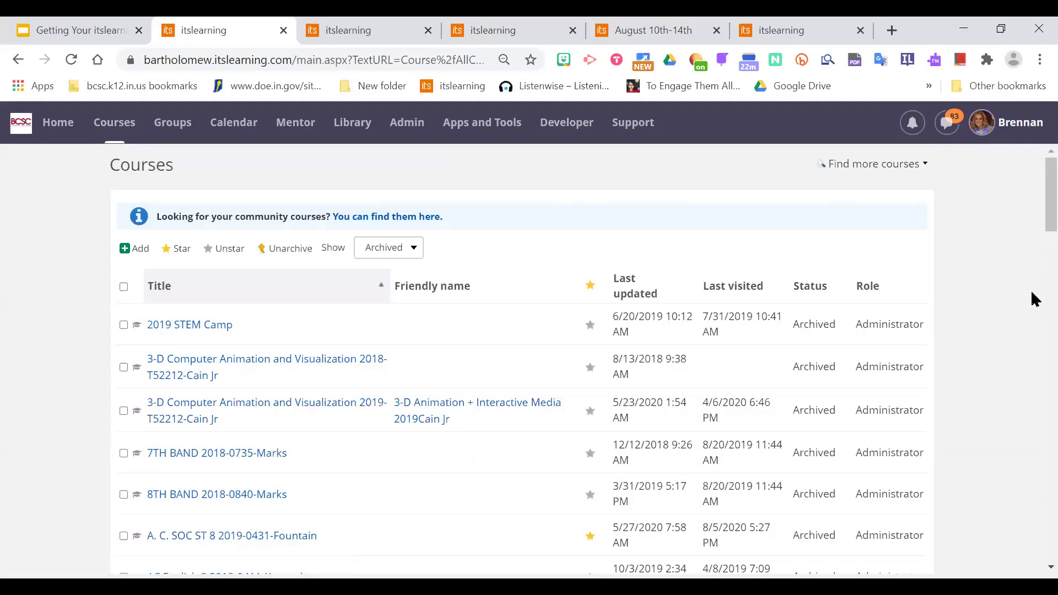
{"action": "left_click_drag", "start_coordinate": [1031, 190], "coordinate": [1032, 532]}
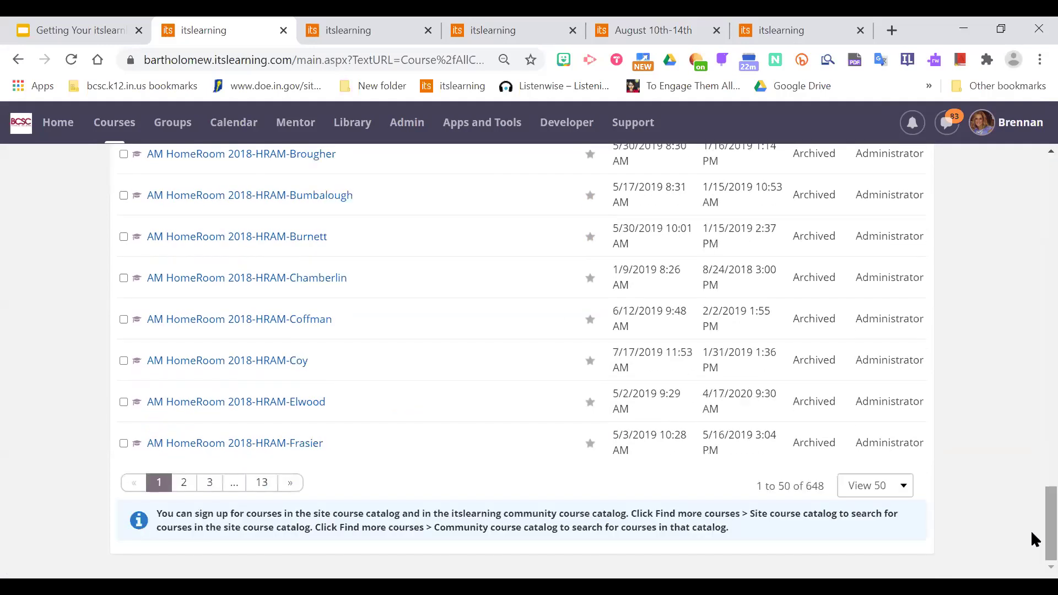
{"action": "left_click", "coordinate": [262, 485]}
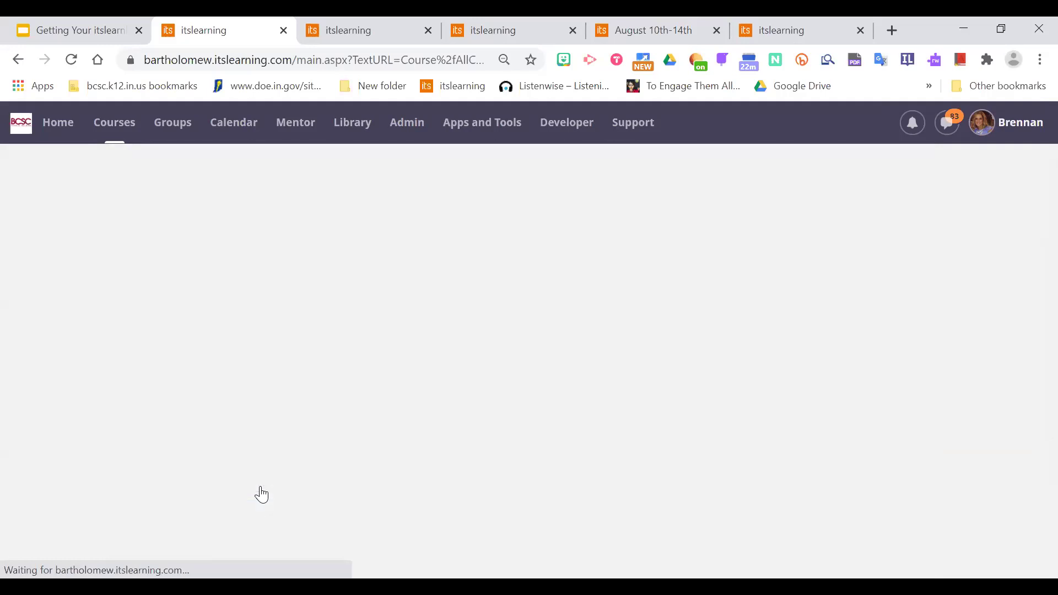
{"action": "scroll", "coordinate": [1032, 259], "scroll_direction": "down", "scroll_amount": 3}
{"action": "scroll", "coordinate": [1032, 274], "scroll_direction": "up", "scroll_amount": 3}
{"action": "scroll", "coordinate": [1032, 259], "scroll_direction": "down", "scroll_amount": 3}
{"action": "scroll", "coordinate": [1032, 301], "scroll_direction": "down", "scroll_amount": 5}
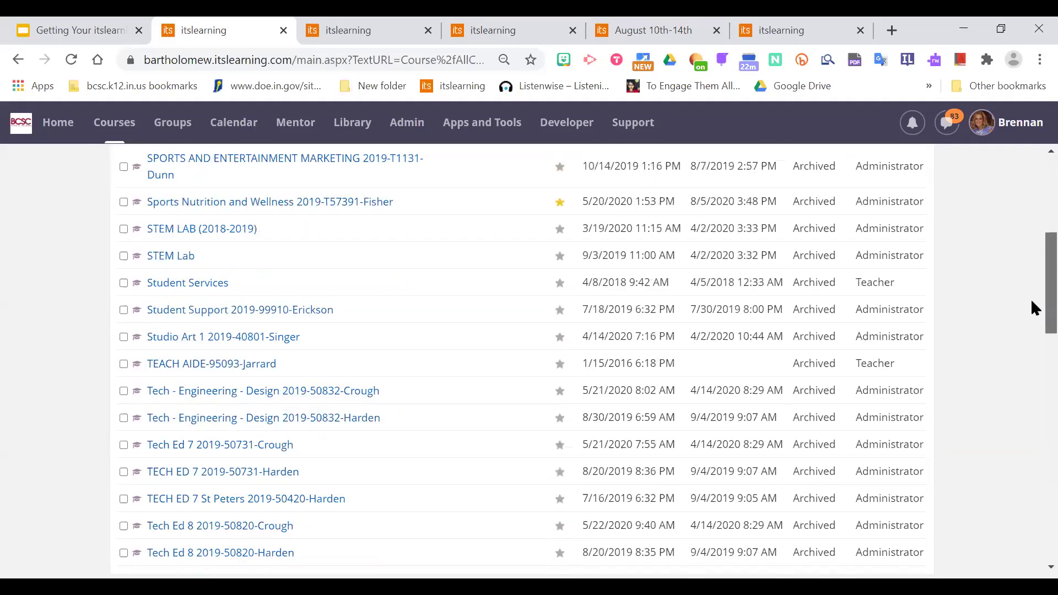
{"action": "scroll", "coordinate": [1034, 331], "scroll_direction": "up", "scroll_amount": 5}
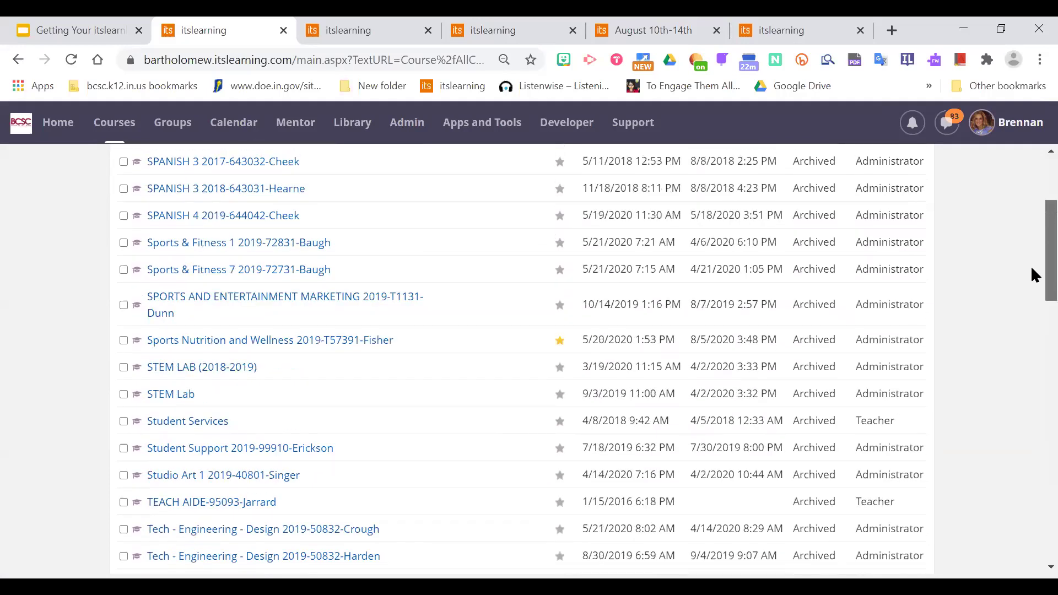
{"action": "scroll", "coordinate": [1031, 242], "scroll_direction": "up", "scroll_amount": 3}
{"action": "scroll", "coordinate": [1031, 367], "scroll_direction": "down", "scroll_amount": 9}
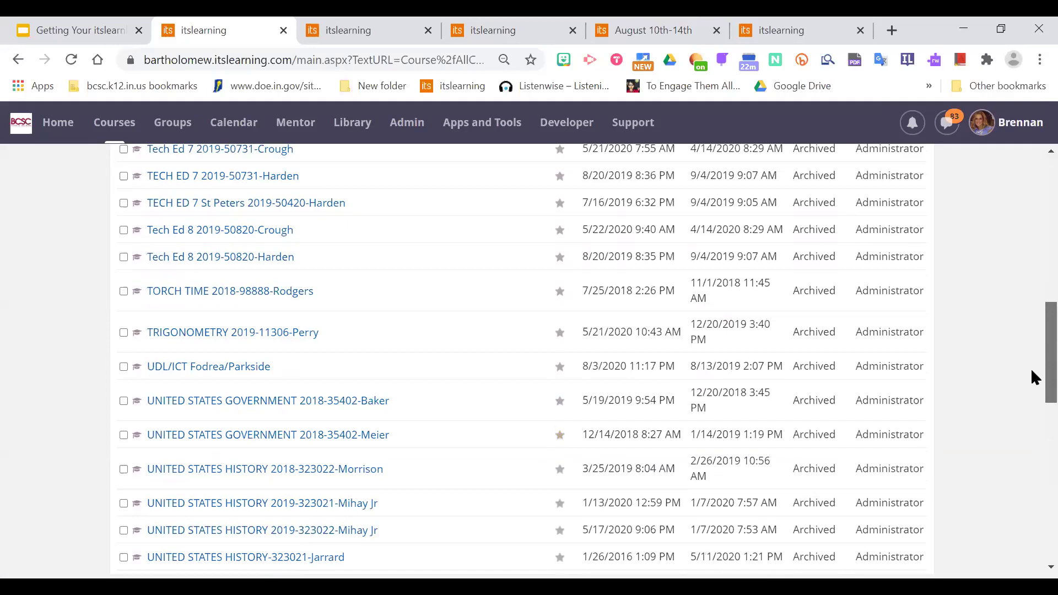
{"action": "scroll", "coordinate": [1032, 328], "scroll_direction": "up", "scroll_amount": 3}
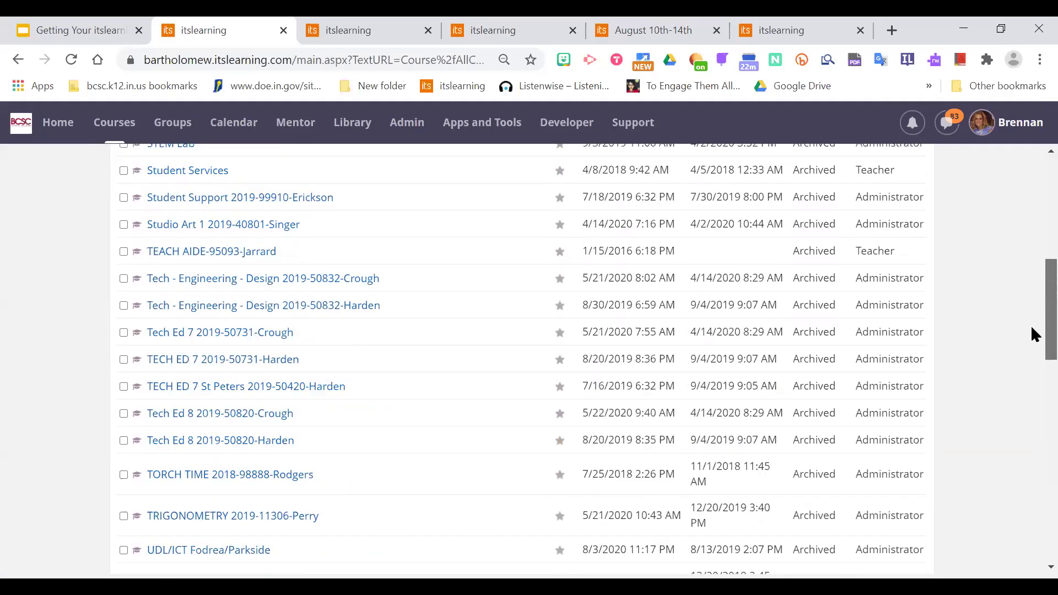
{"action": "scroll", "coordinate": [1032, 317], "scroll_direction": "up", "scroll_amount": 1}
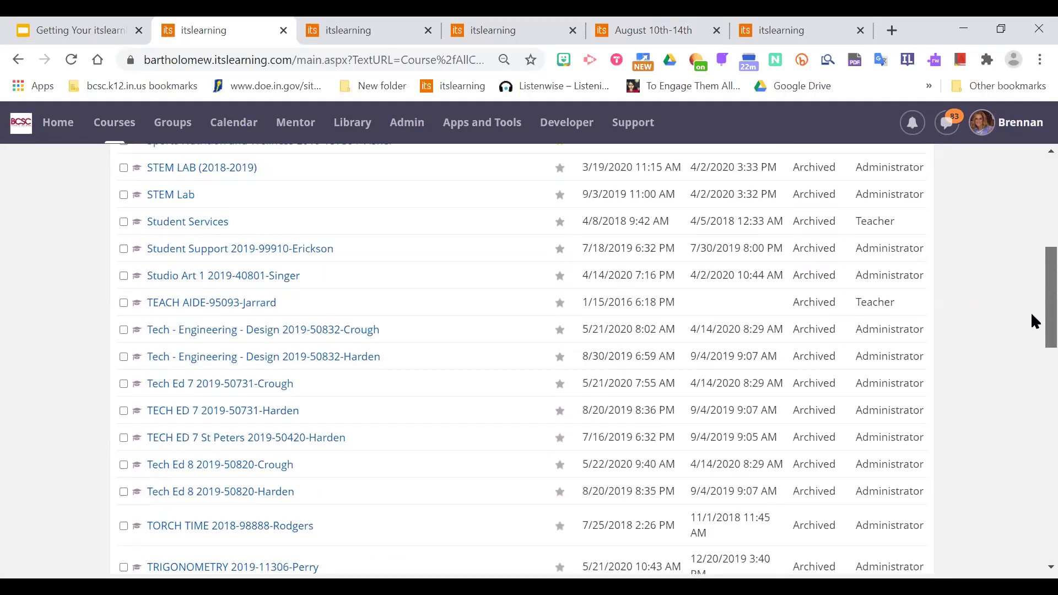
{"action": "scroll", "coordinate": [1033, 322], "scroll_direction": "up", "scroll_amount": 2}
{"action": "scroll", "coordinate": [1032, 317], "scroll_direction": "down", "scroll_amount": 20}
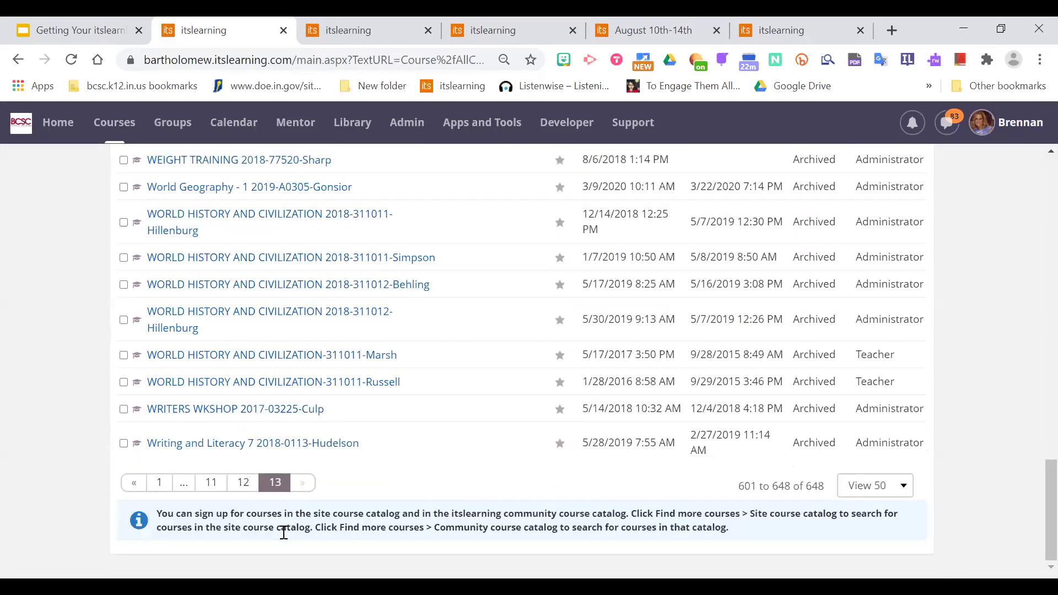
Go to page 12 and open the archived Social Studies course in a new tab.
{"action": "left_click", "coordinate": [245, 485]}
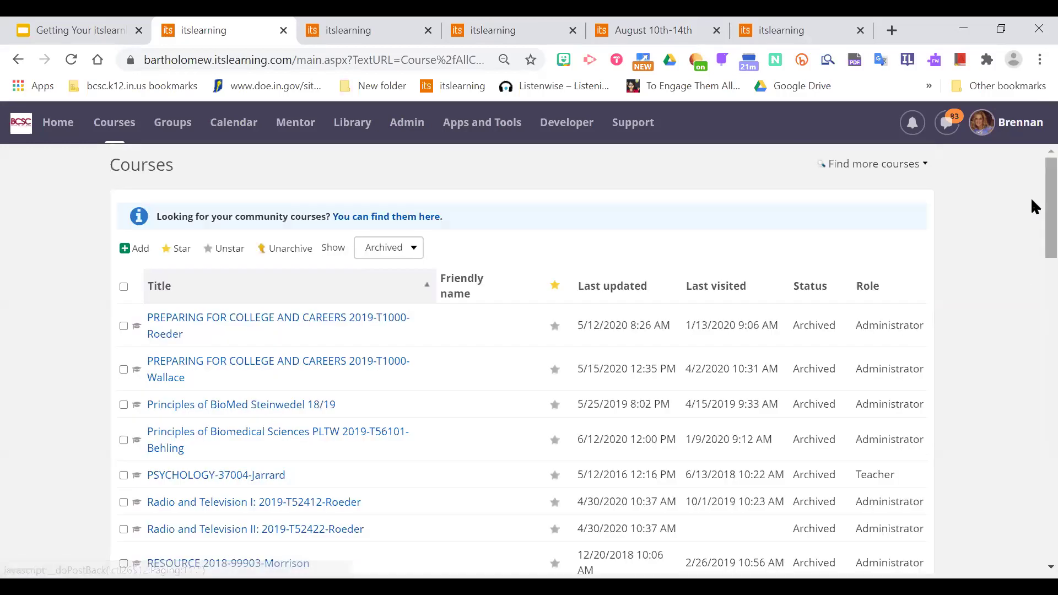
{"action": "scroll", "coordinate": [1032, 359], "scroll_direction": "down", "scroll_amount": 20}
{"action": "scroll", "coordinate": [1031, 441], "scroll_direction": "up", "scroll_amount": 7}
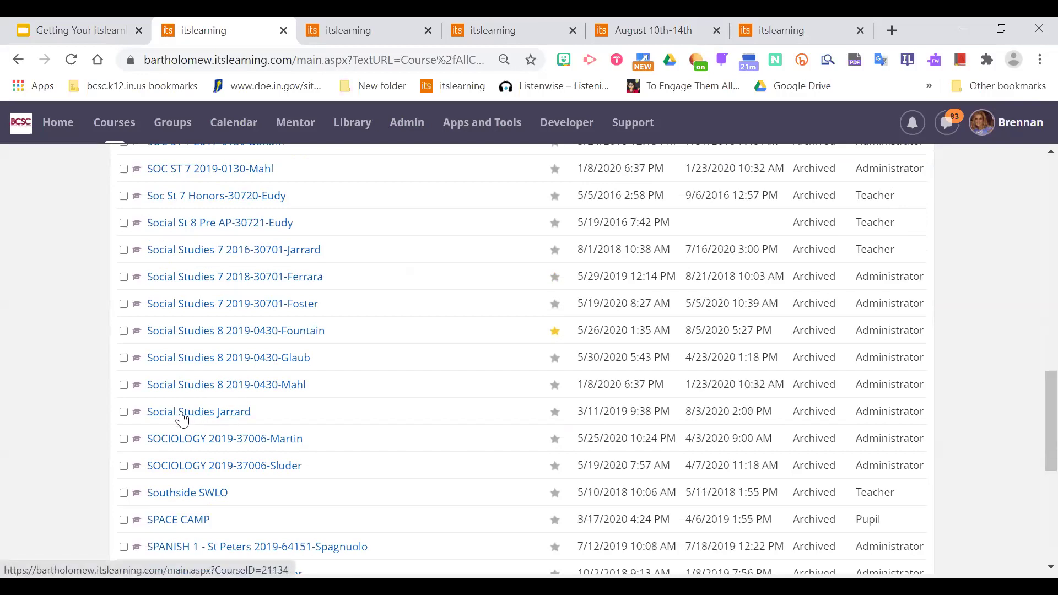
{"action": "middle_click", "coordinate": [182, 417]}
{"action": "left_click", "coordinate": [284, 29]}
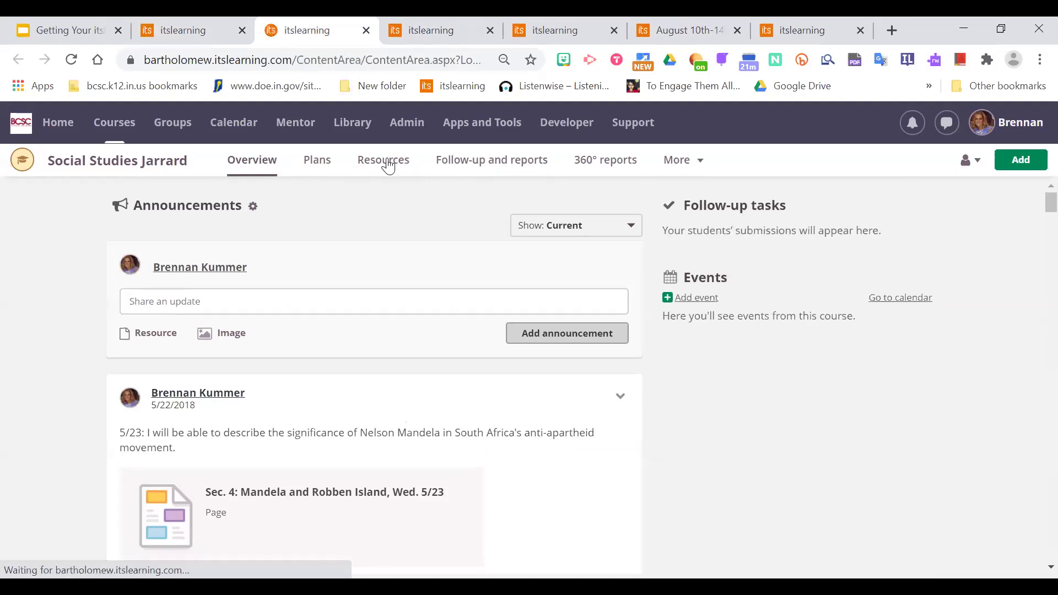
In the Social Studies Resources, select only the Unit 1: Intro to Geography & History folder.
{"action": "left_click", "coordinate": [382, 163]}
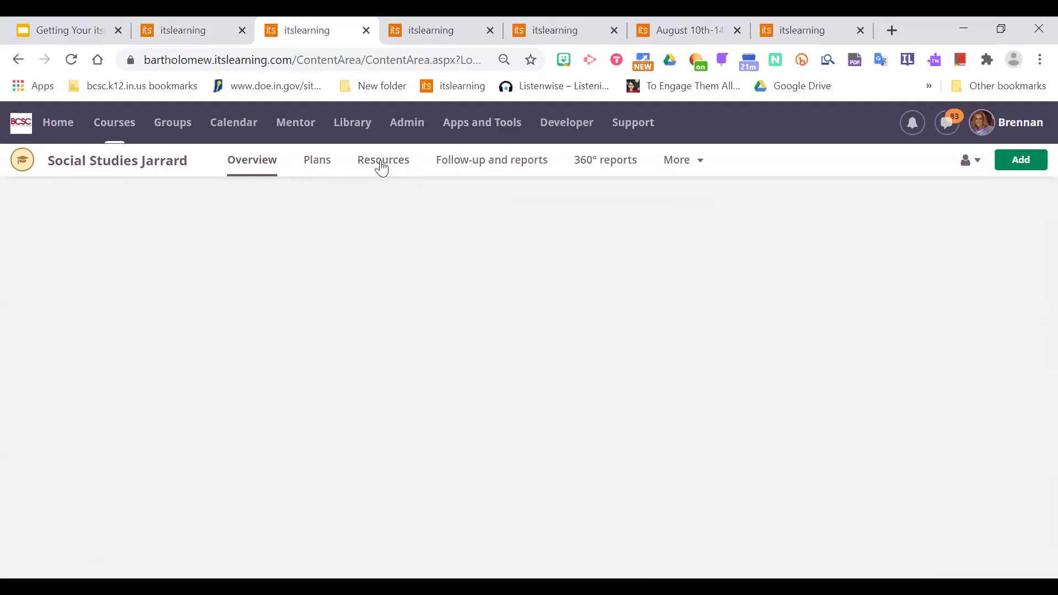
{"action": "mouse_move", "coordinate": [1031, 300]}
{"action": "left_mouse_down"}
{"action": "mouse_move", "coordinate": [1031, 491]}
{"action": "mouse_move", "coordinate": [1032, 286]}
{"action": "left_mouse_up"}
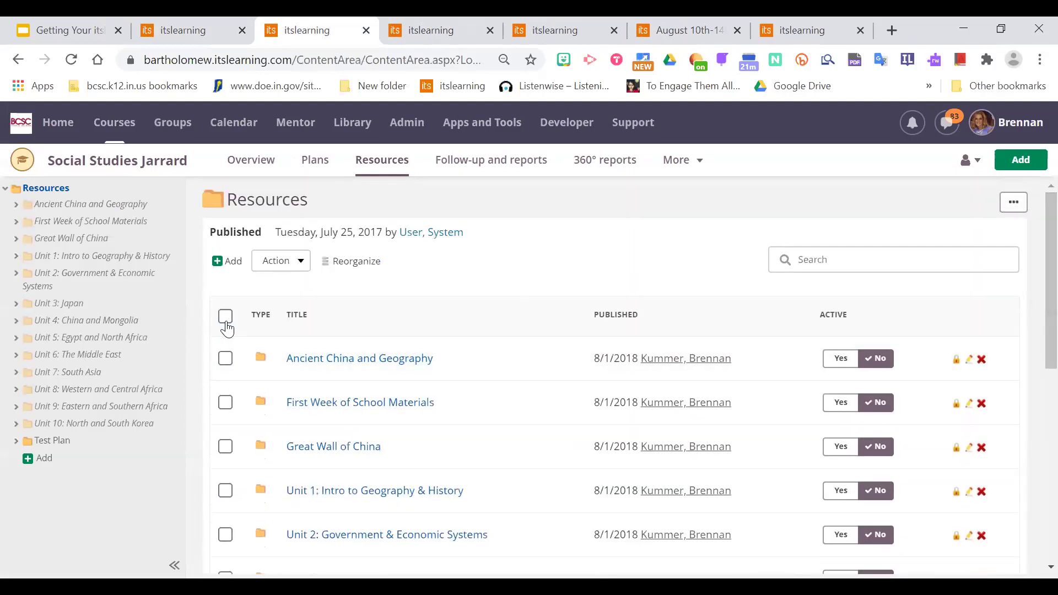
{"action": "left_click", "coordinate": [225, 317]}
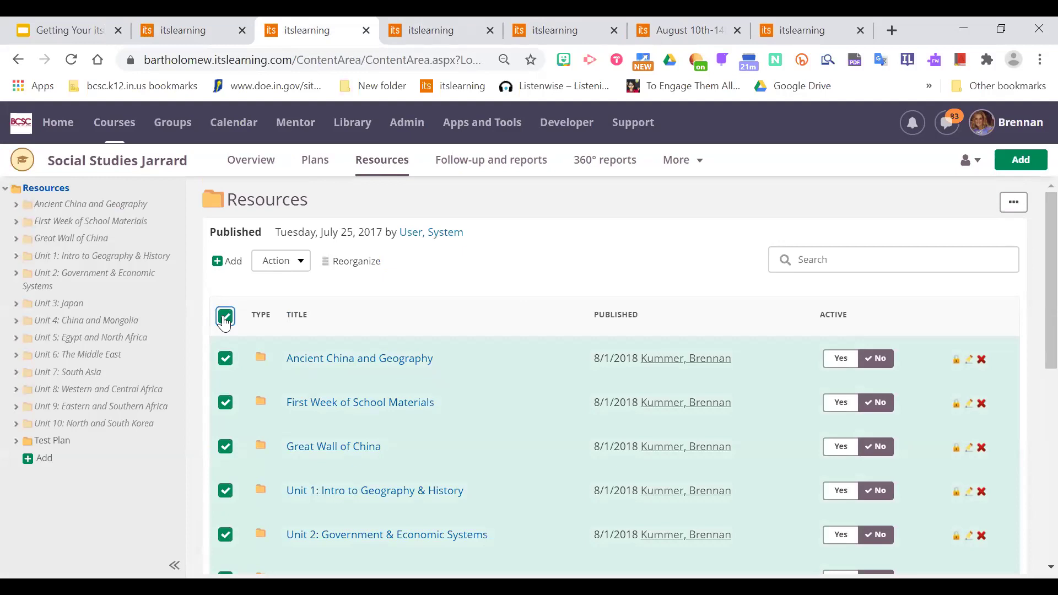
{"action": "left_click", "coordinate": [225, 318]}
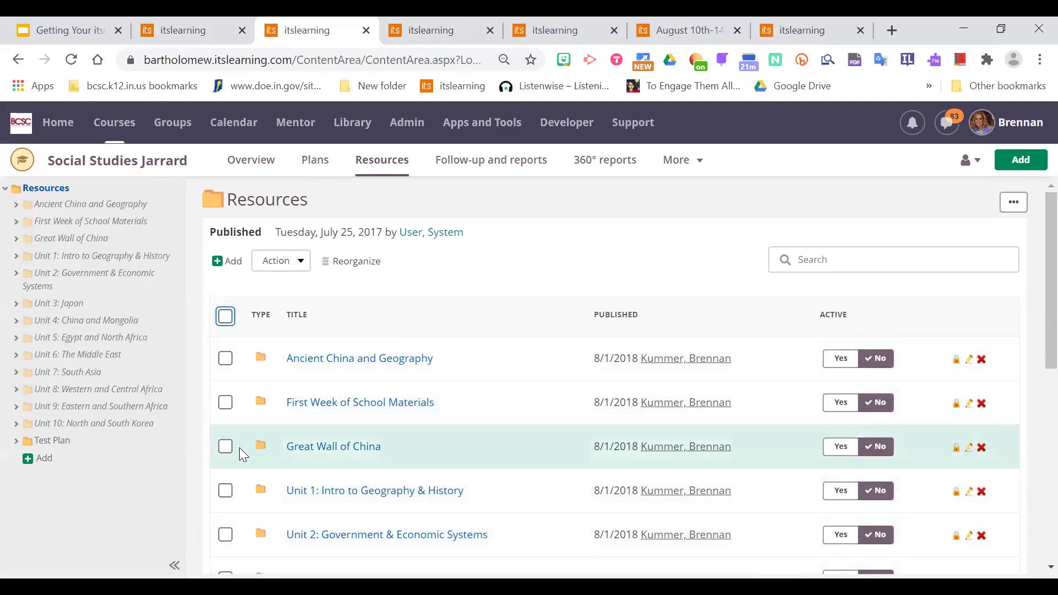
{"action": "left_click", "coordinate": [226, 491]}
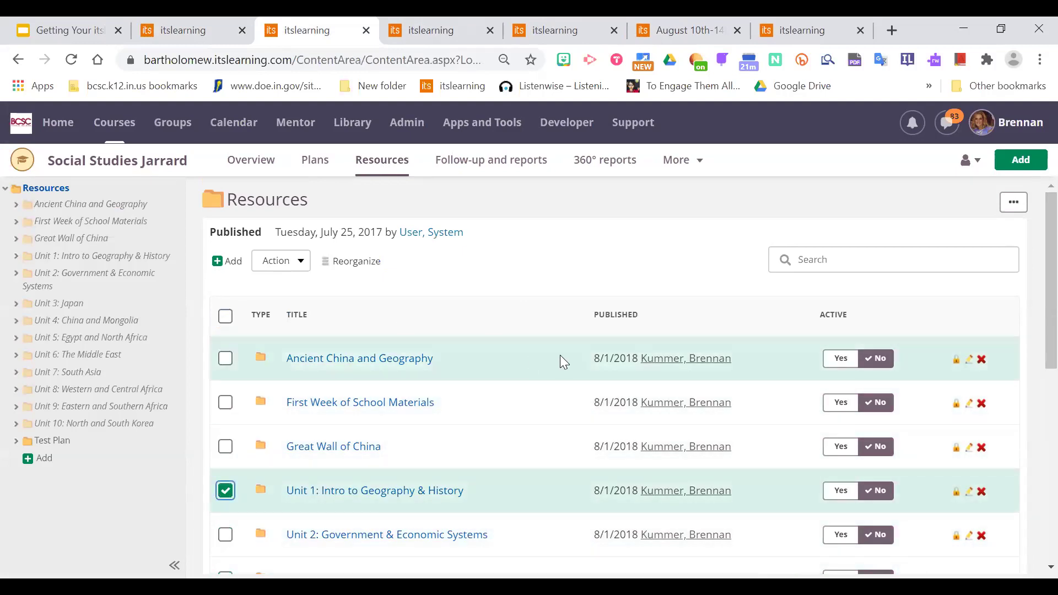
{"action": "left_click", "coordinate": [286, 266]}
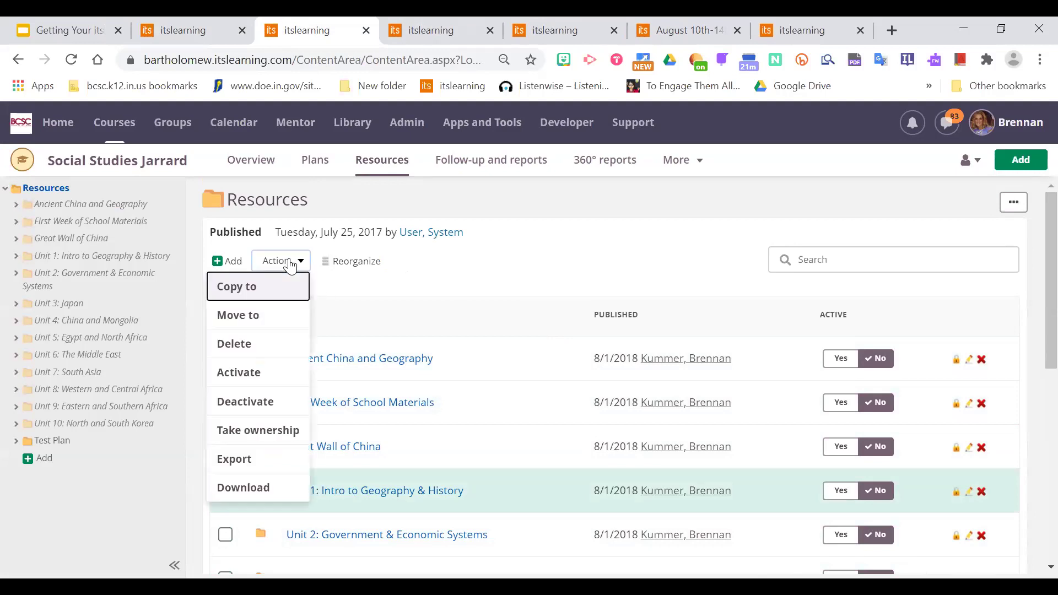
Copy the Unit 1 folder into the demo course's Folder of Past Lessons.
{"action": "left_click", "coordinate": [266, 288]}
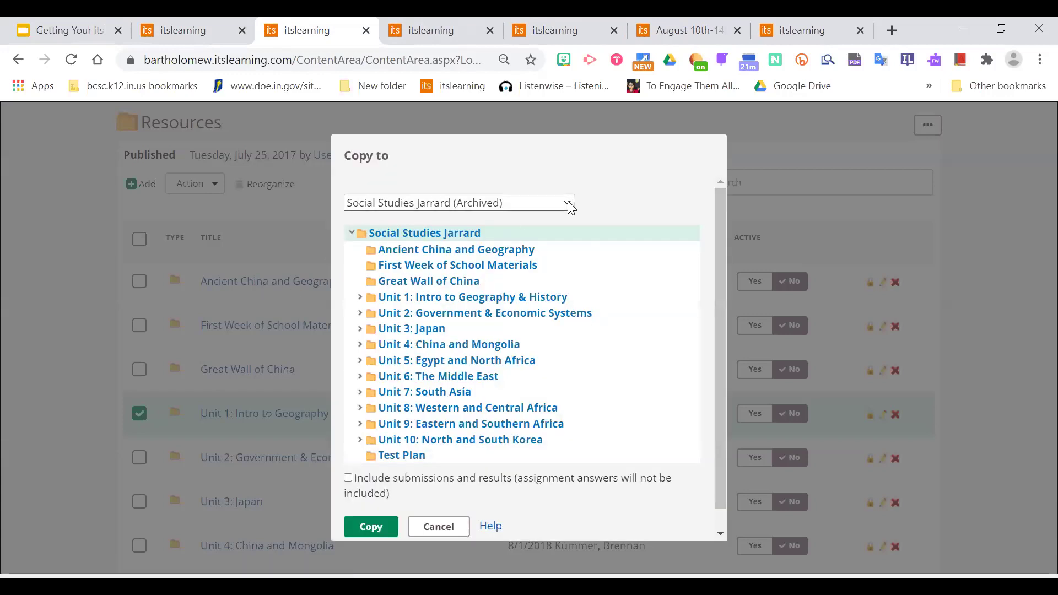
{"action": "left_click", "coordinate": [570, 207]}
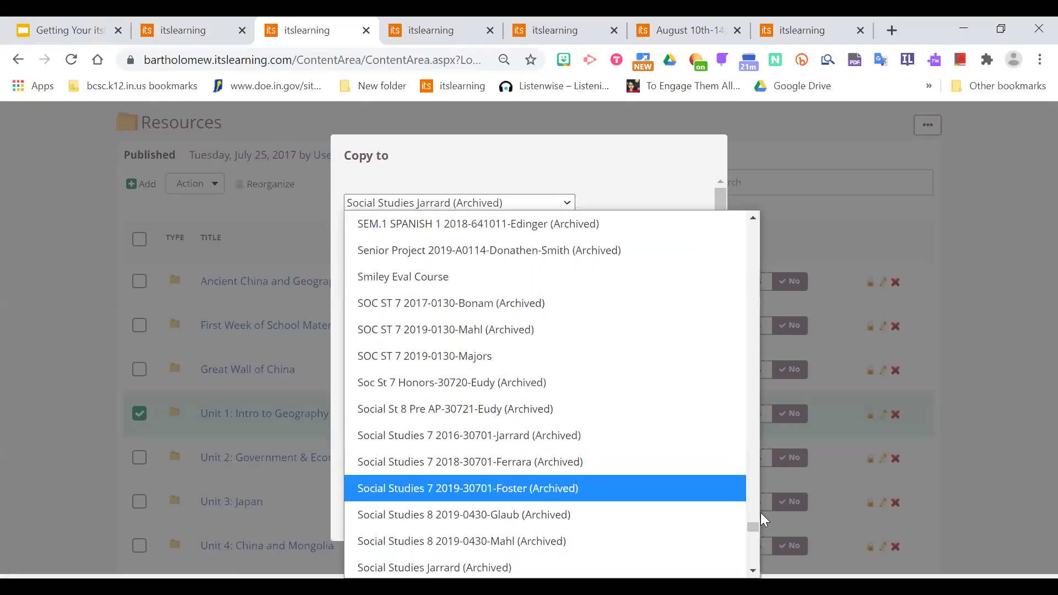
{"action": "left_click_drag", "start_coordinate": [754, 527], "coordinate": [763, 221]}
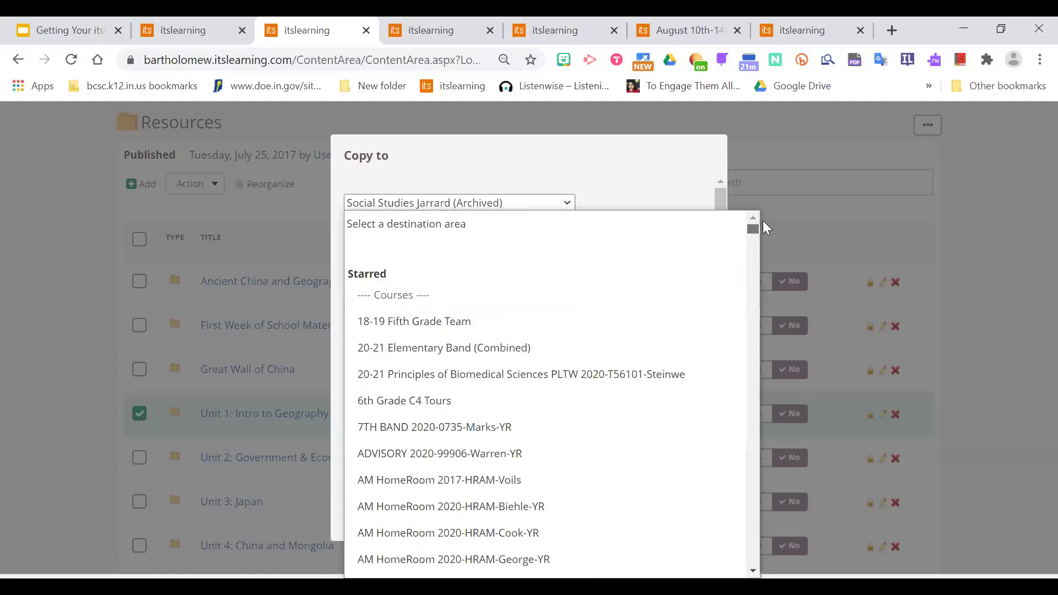
{"action": "key", "text": "Down"}
{"action": "key", "text": "Down"}
{"action": "key", "text": "Down"}
{"action": "key", "text": "Down"}
{"action": "key", "text": "Down"}
{"action": "key", "text": "Down"}
{"action": "key", "text": "Down"}
{"action": "key", "text": "Down"}
{"action": "key", "text": "Down"}
{"action": "key", "text": "Down"}
{"action": "key", "text": "Down"}
{"action": "key", "text": "Down"}
{"action": "key", "text": "Down"}
{"action": "key", "text": "Down"}
{"action": "key", "text": "Down"}
{"action": "key", "text": "Down"}
{"action": "key", "text": "Down"}
{"action": "key", "text": "Down"}
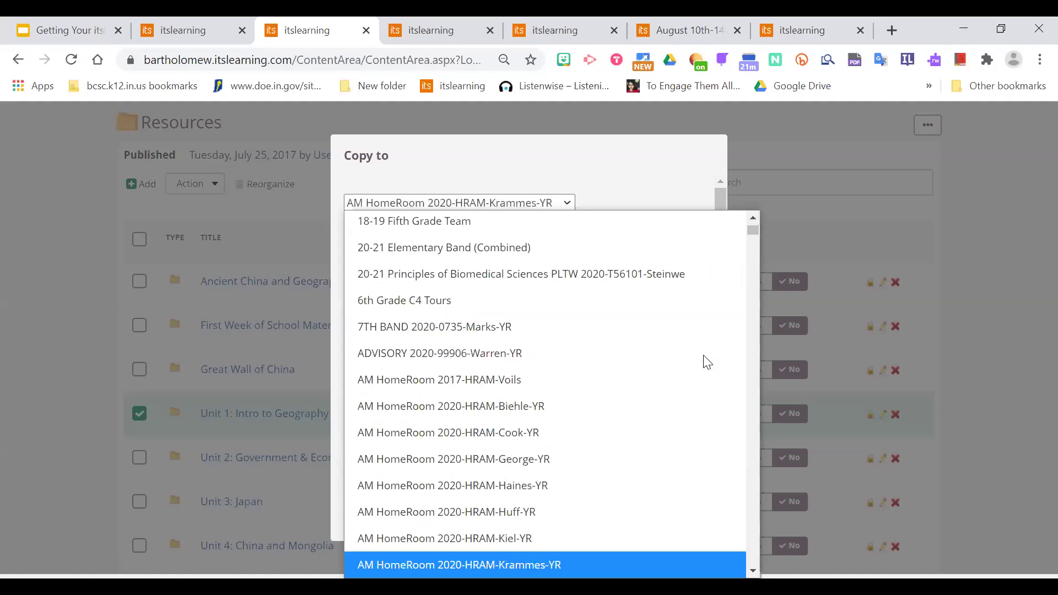
{"action": "key", "text": "Down"}
{"action": "key", "text": "Down"}
{"action": "key", "text": "Down"}
{"action": "key", "text": "Down"}
{"action": "key", "text": "Down"}
{"action": "key", "text": "Down"}
{"action": "key", "text": "Down"}
{"action": "key", "text": "Down"}
{"action": "key", "text": "Down"}
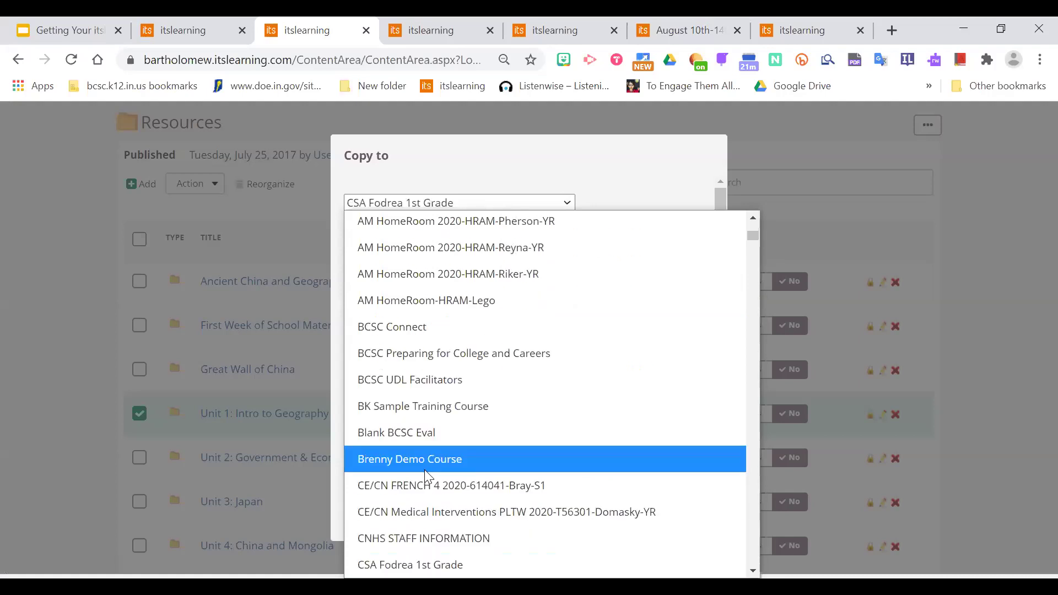
{"action": "left_click", "coordinate": [425, 461]}
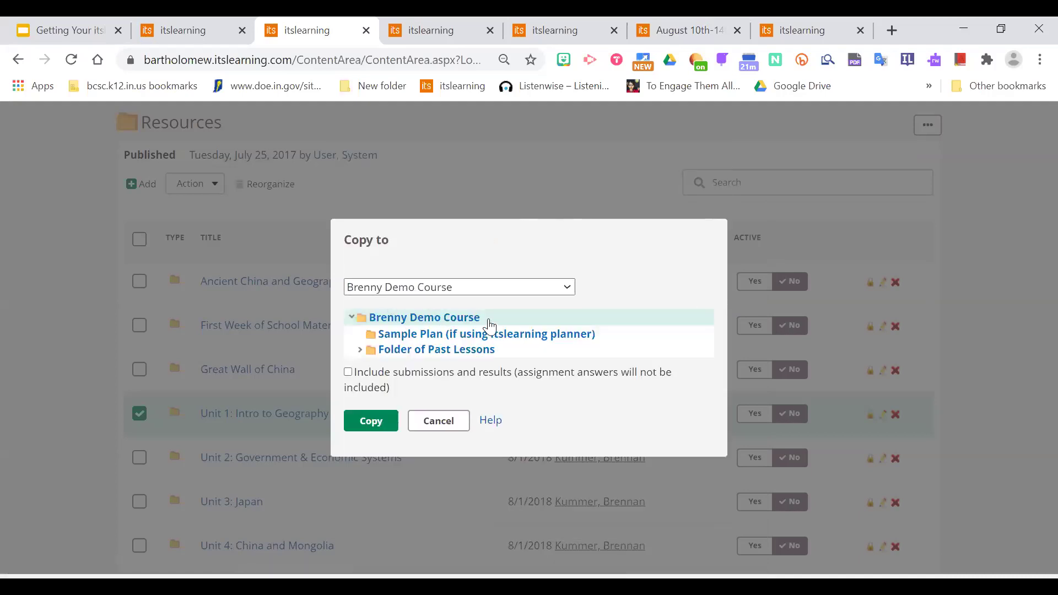
{"action": "left_click", "coordinate": [455, 353]}
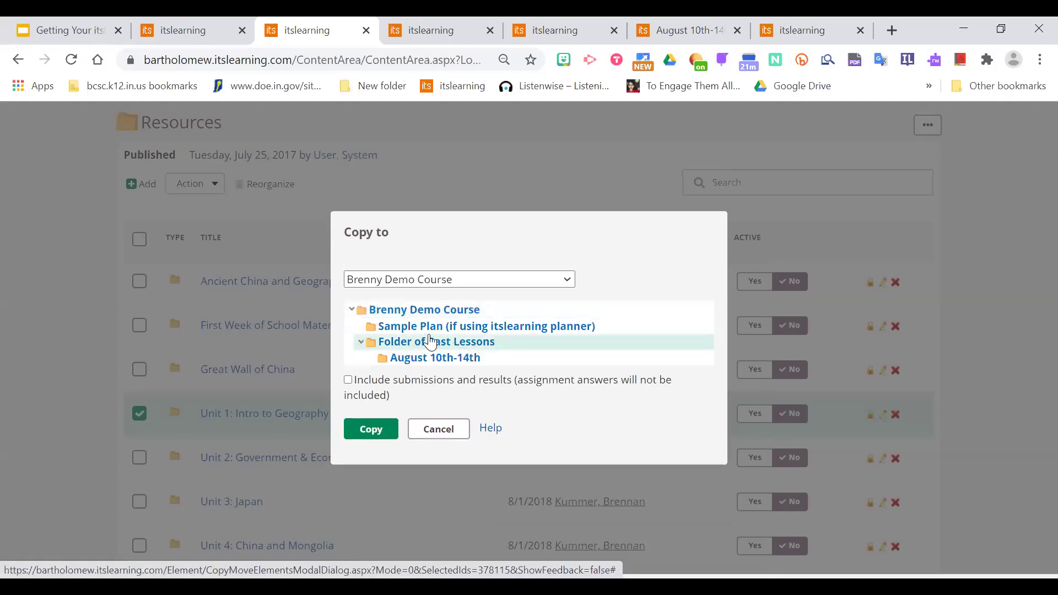
{"action": "left_click", "coordinate": [389, 434]}
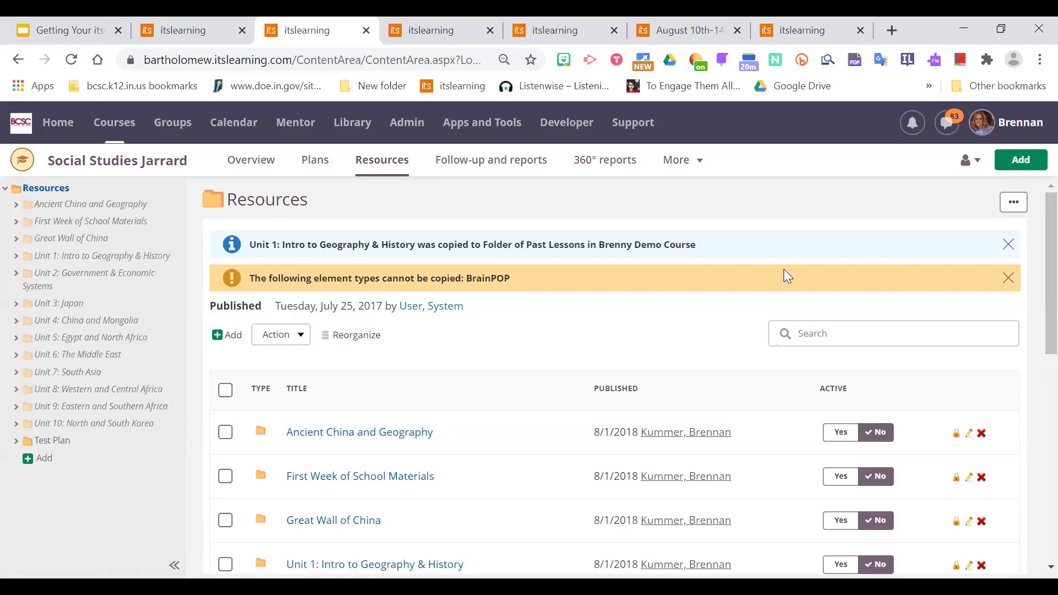
Dismiss the BrainPOP copy warning and return to the demo course's Resources.
{"action": "left_click", "coordinate": [1009, 279]}
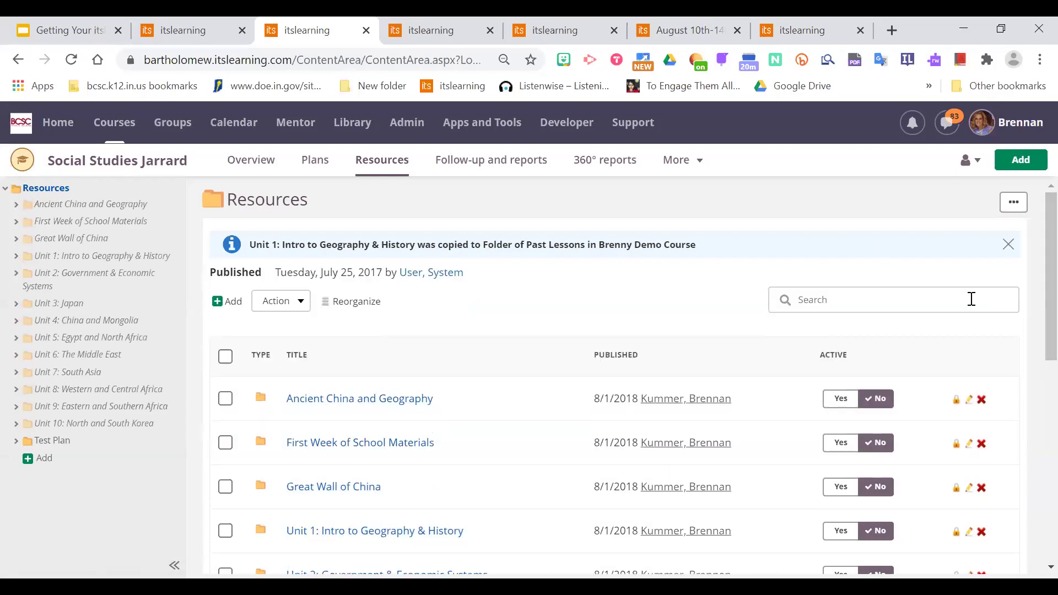
{"action": "scroll", "coordinate": [1032, 259], "scroll_direction": "down", "scroll_amount": 2}
{"action": "scroll", "coordinate": [1031, 260], "scroll_direction": "up", "scroll_amount": 2}
{"action": "left_click", "coordinate": [421, 38]}
{"action": "left_click", "coordinate": [562, 37]}
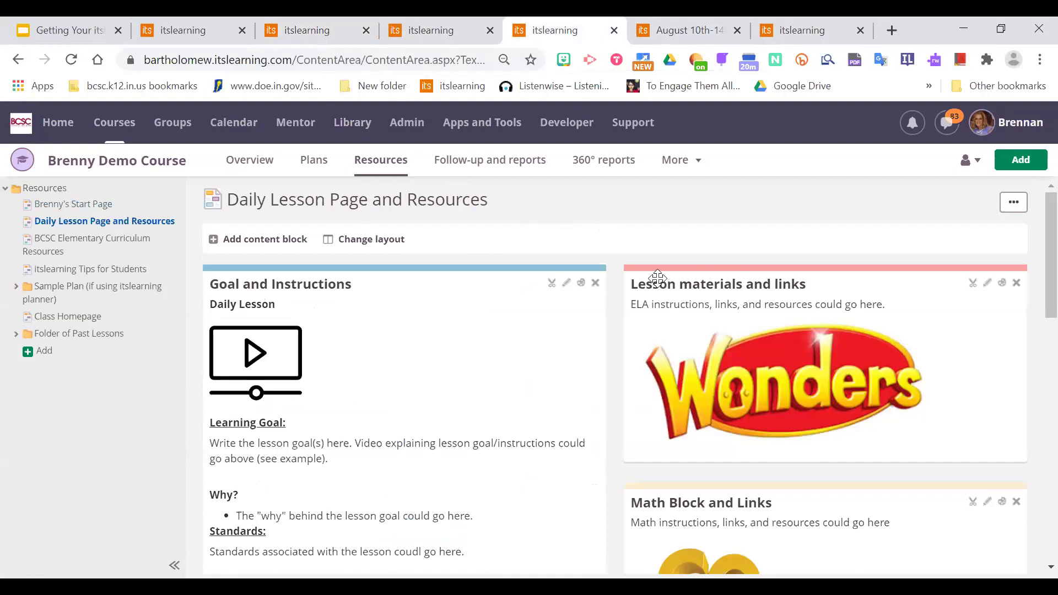
{"action": "left_click", "coordinate": [389, 176]}
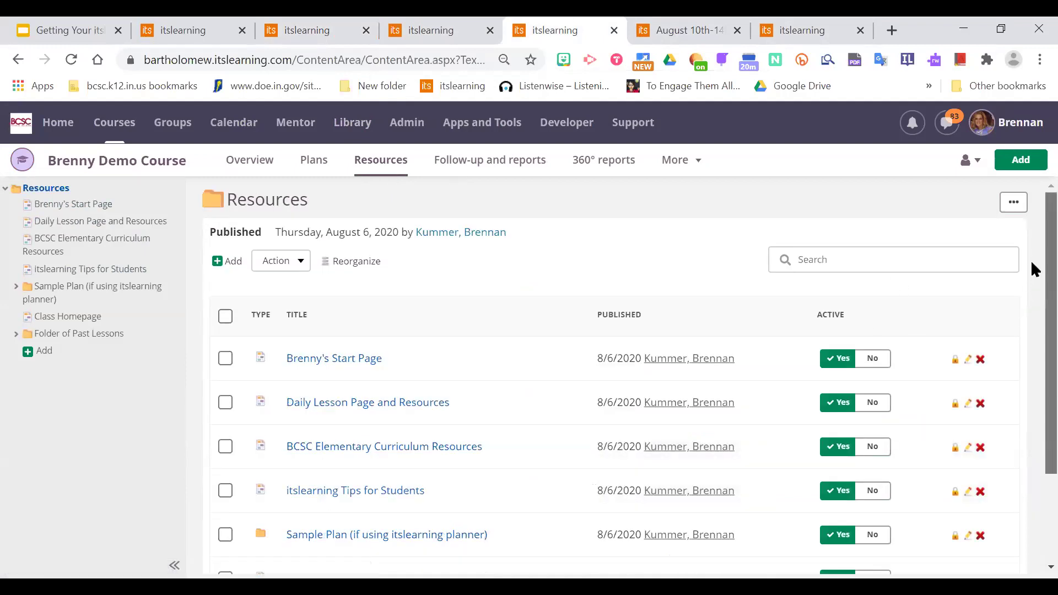
{"action": "scroll", "coordinate": [1031, 275], "scroll_direction": "down", "scroll_amount": 3}
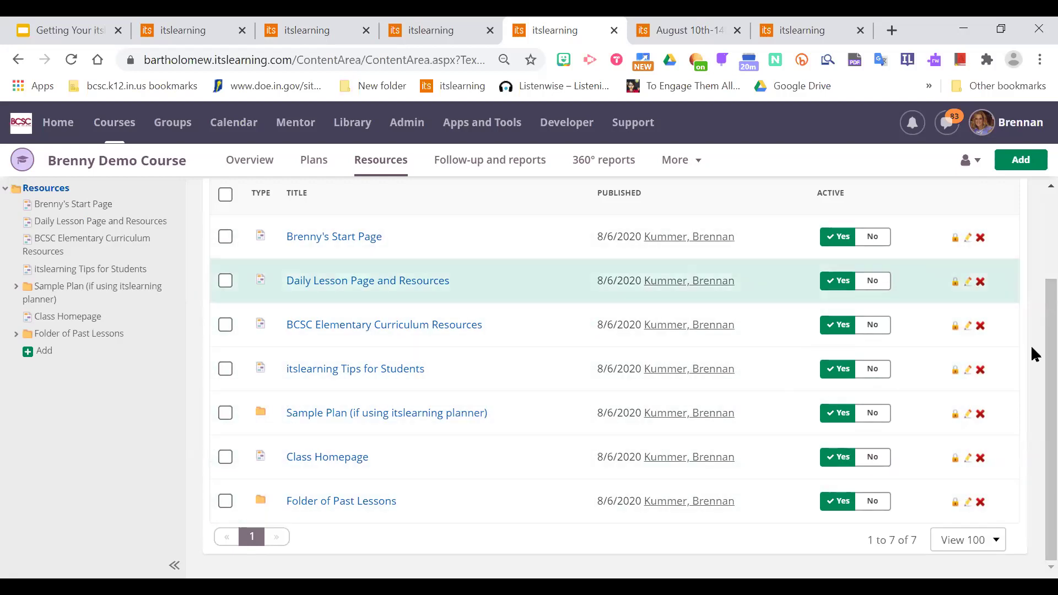
{"action": "scroll", "coordinate": [1033, 251], "scroll_direction": "up", "scroll_amount": 3}
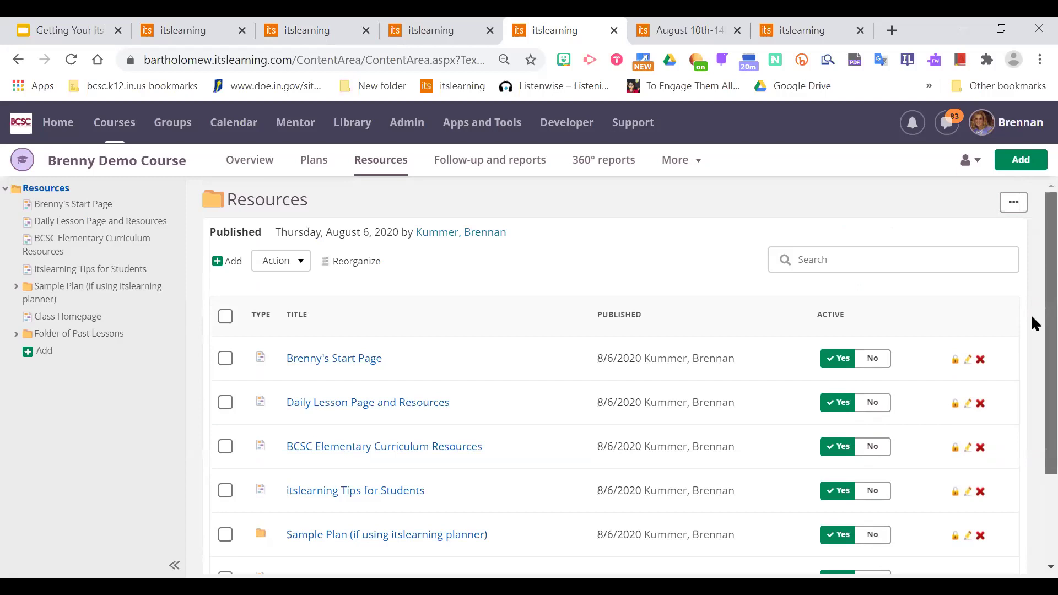
{"action": "scroll", "coordinate": [1032, 347], "scroll_direction": "down", "scroll_amount": 3}
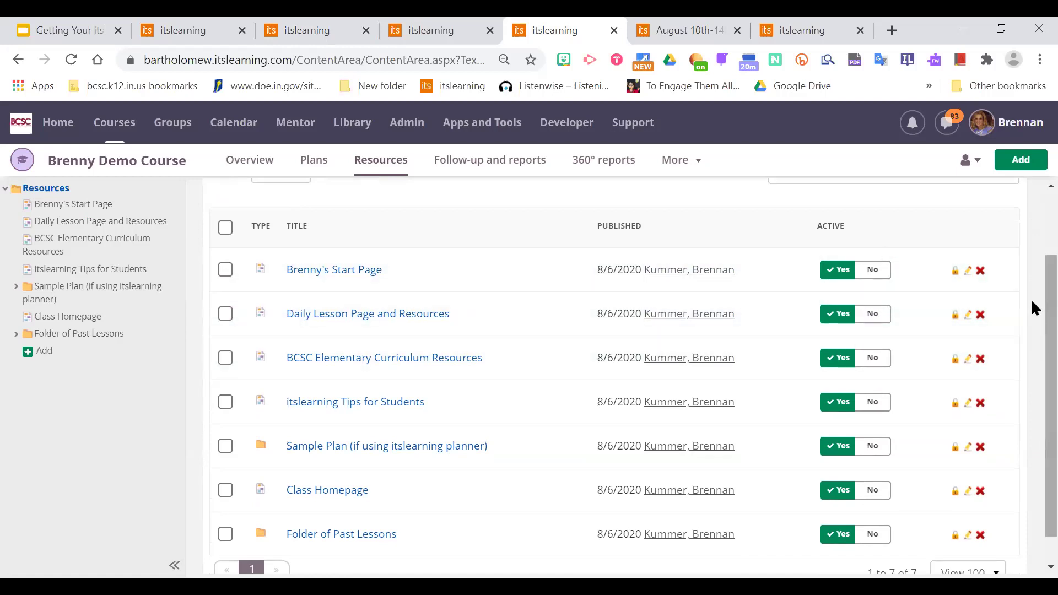
{"action": "scroll", "coordinate": [1031, 300], "scroll_direction": "down", "scroll_amount": 1}
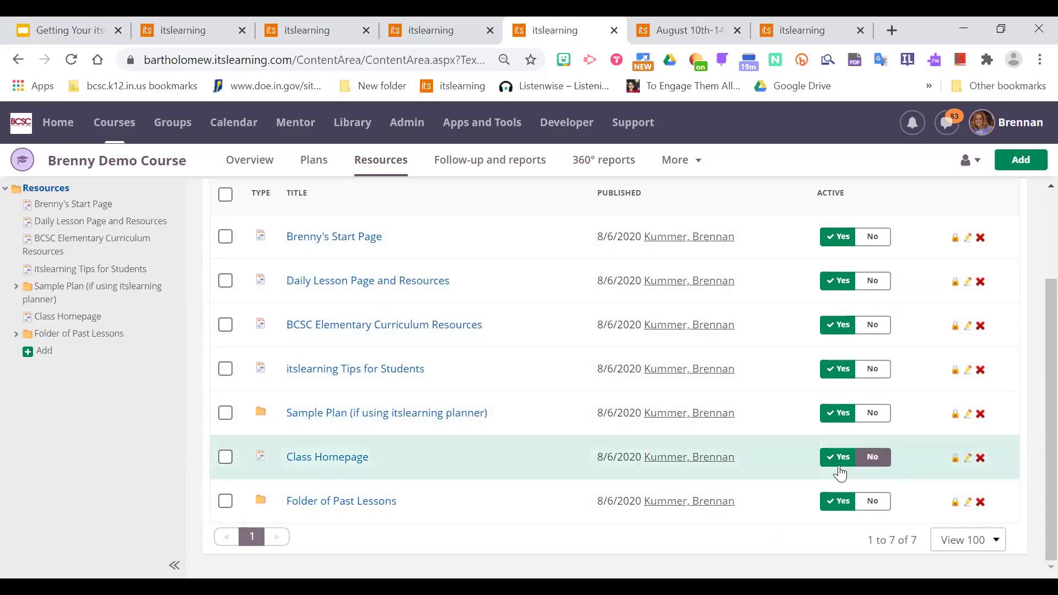
{"action": "left_click", "coordinate": [885, 503]}
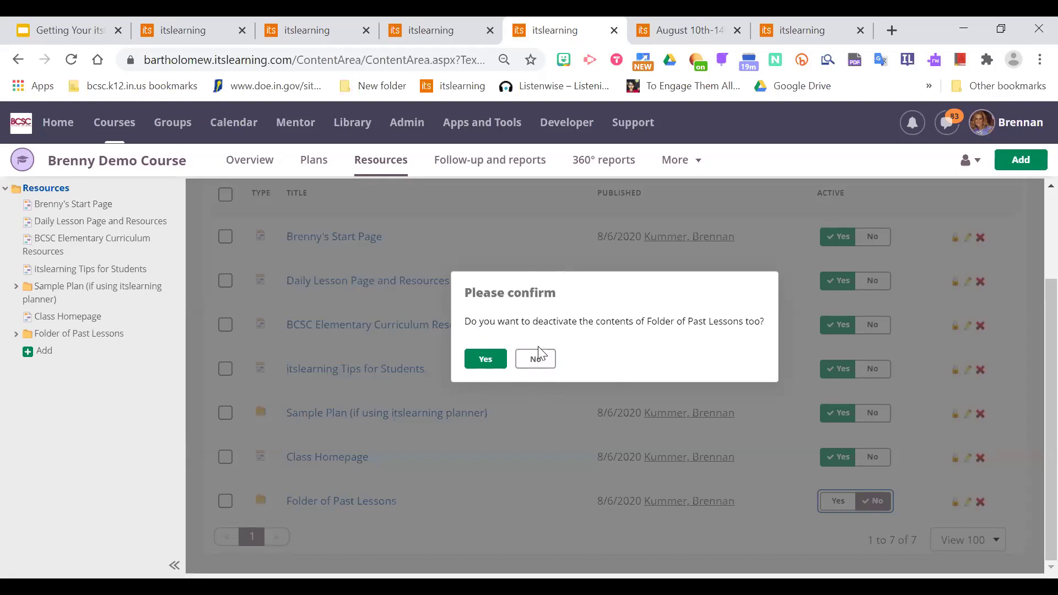
Activate Folder of Past Lessons with its contents, then expand the Sample Plan on Plans.
{"action": "left_click", "coordinate": [489, 360]}
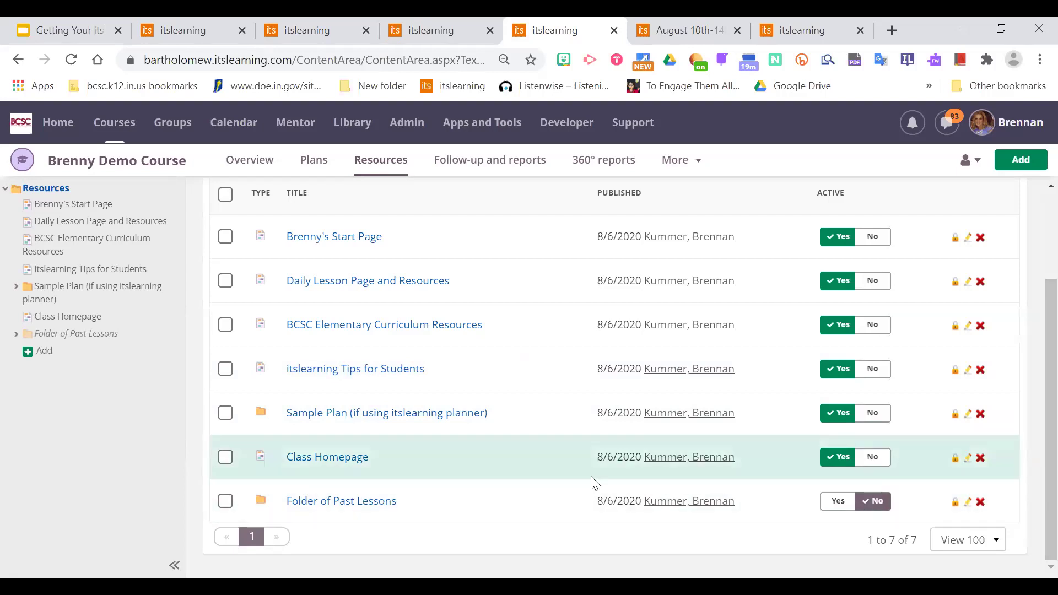
{"action": "left_click", "coordinate": [839, 502]}
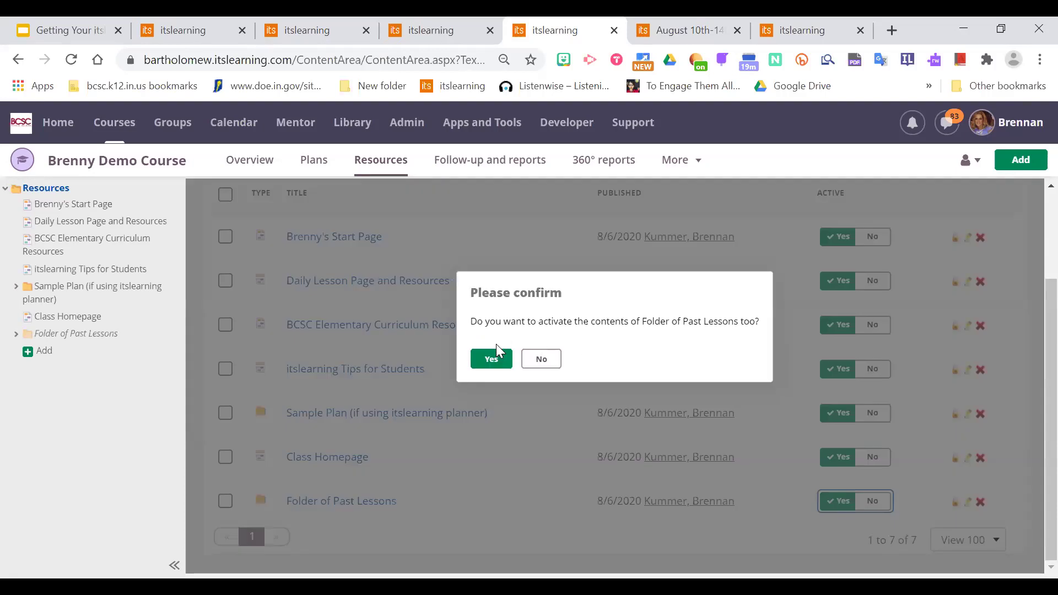
{"action": "left_click", "coordinate": [496, 359]}
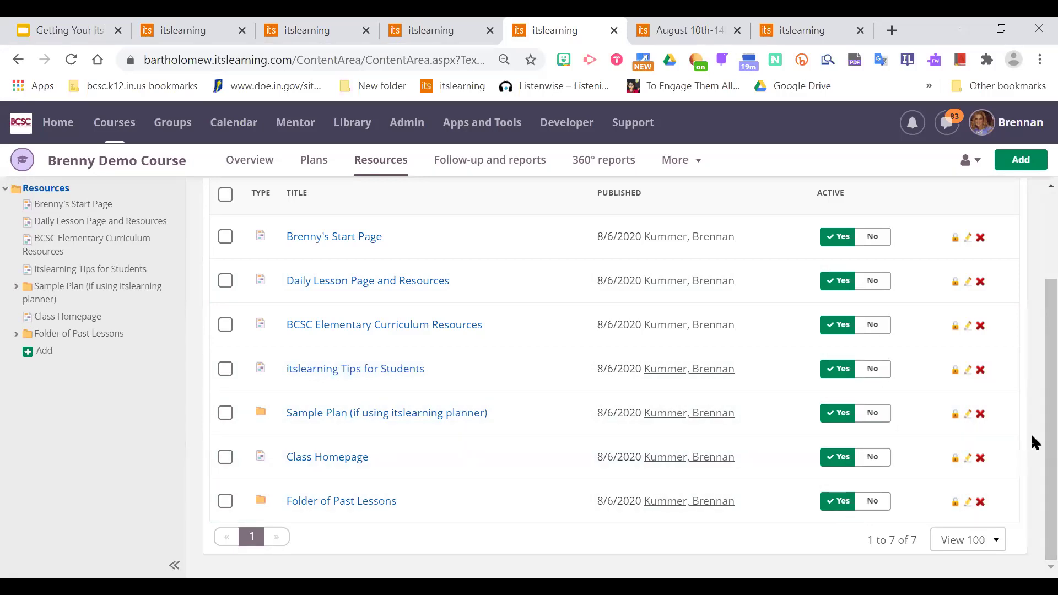
{"action": "scroll", "coordinate": [1031, 433], "scroll_direction": "up", "scroll_amount": 2}
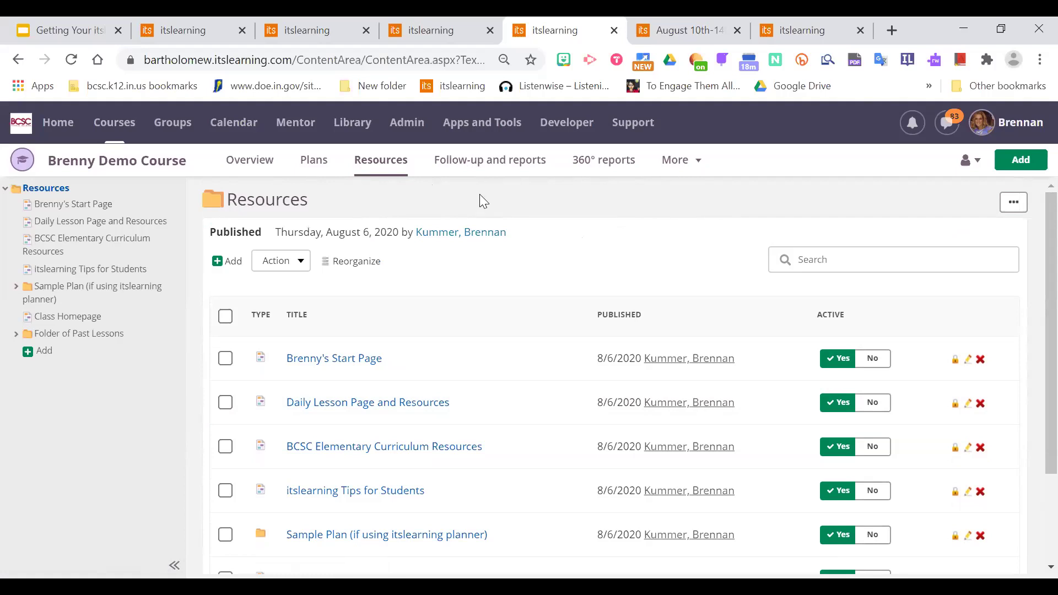
{"action": "scroll", "coordinate": [1032, 330], "scroll_direction": "down", "scroll_amount": 2}
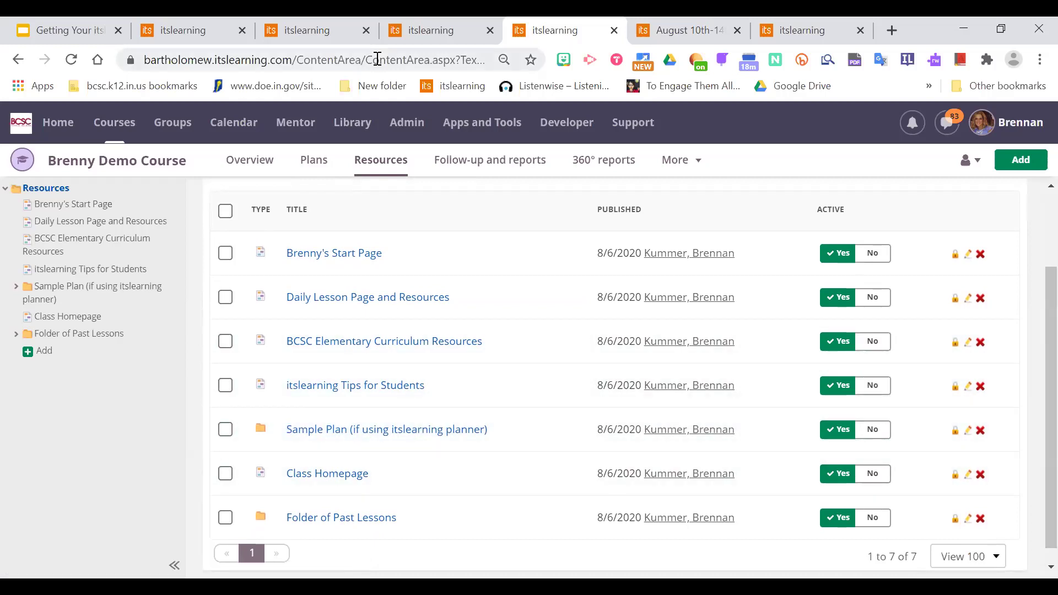
{"action": "left_click", "coordinate": [315, 173]}
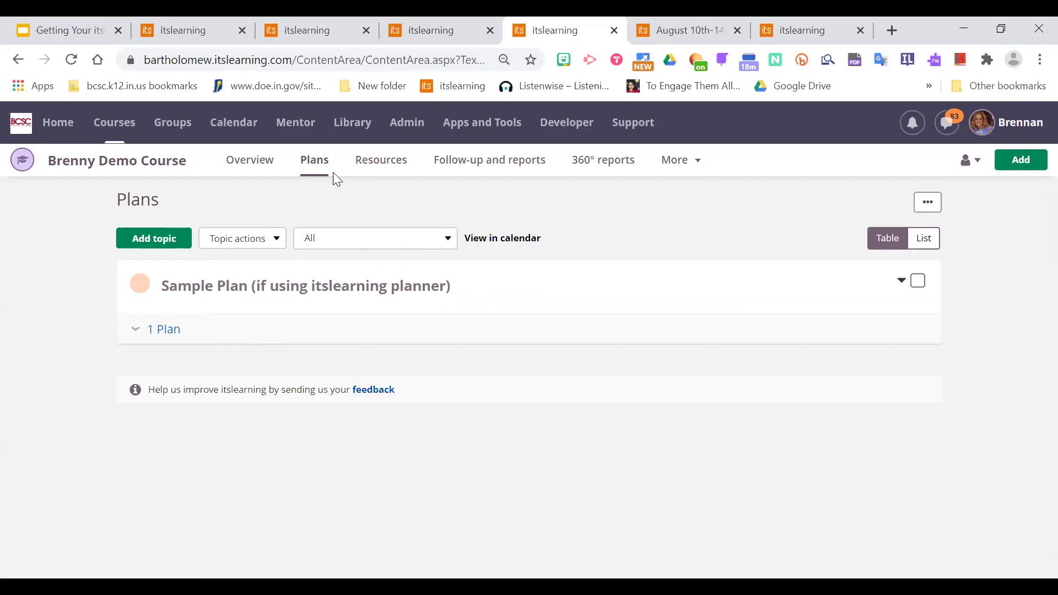
{"action": "left_click", "coordinate": [164, 339]}
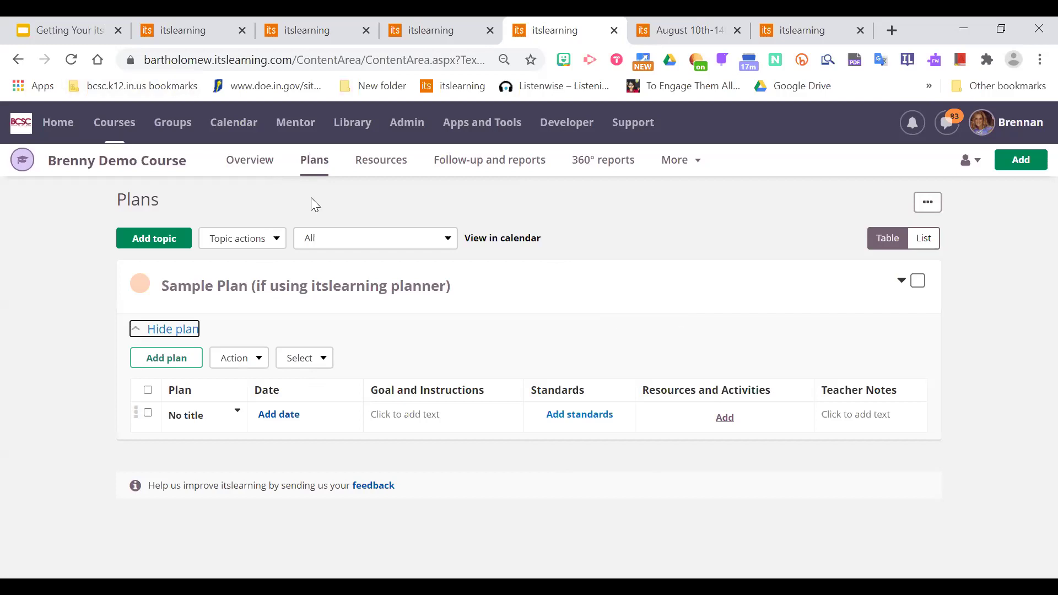
Visit the course Overview, return to Plans and re-expand the Sample Plan topic's plan.
{"action": "left_click", "coordinate": [231, 160]}
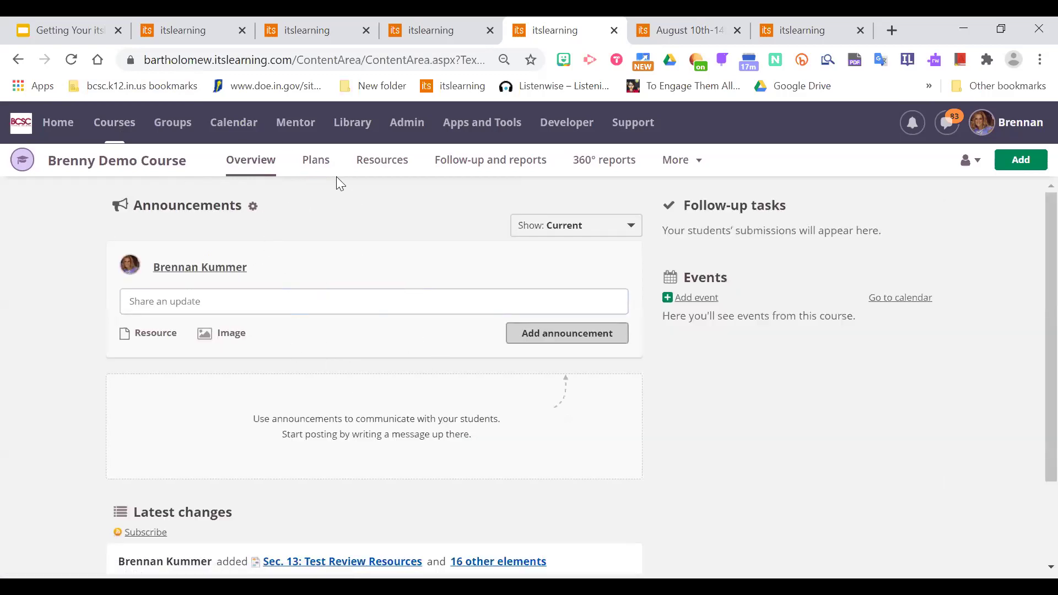
{"action": "left_click", "coordinate": [316, 161]}
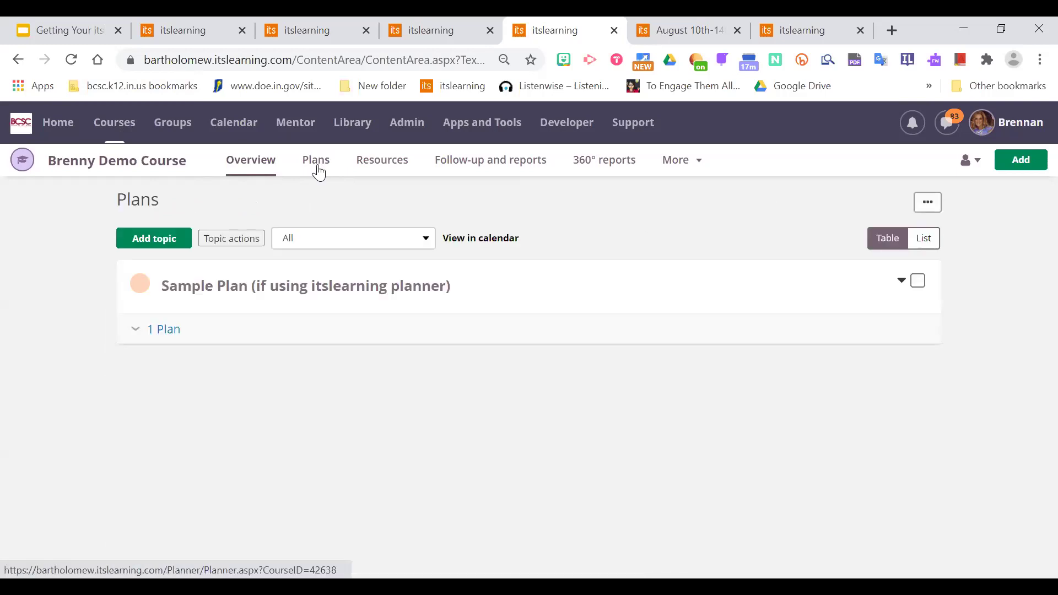
{"action": "left_click", "coordinate": [164, 333]}
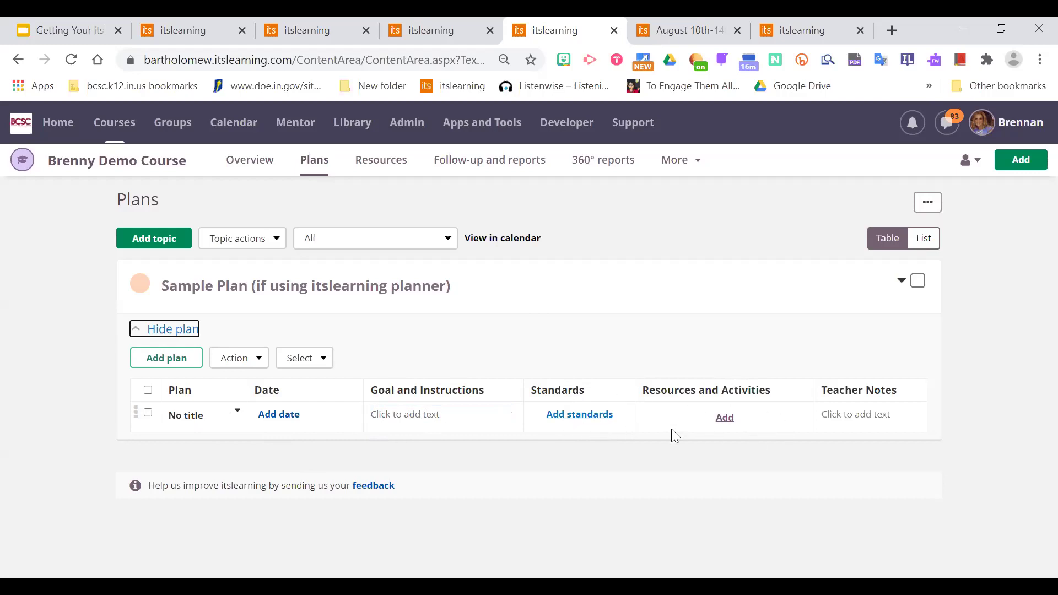
Look at the Resources and Activities add choices, then dismiss them without adding anything.
{"action": "left_click", "coordinate": [724, 418]}
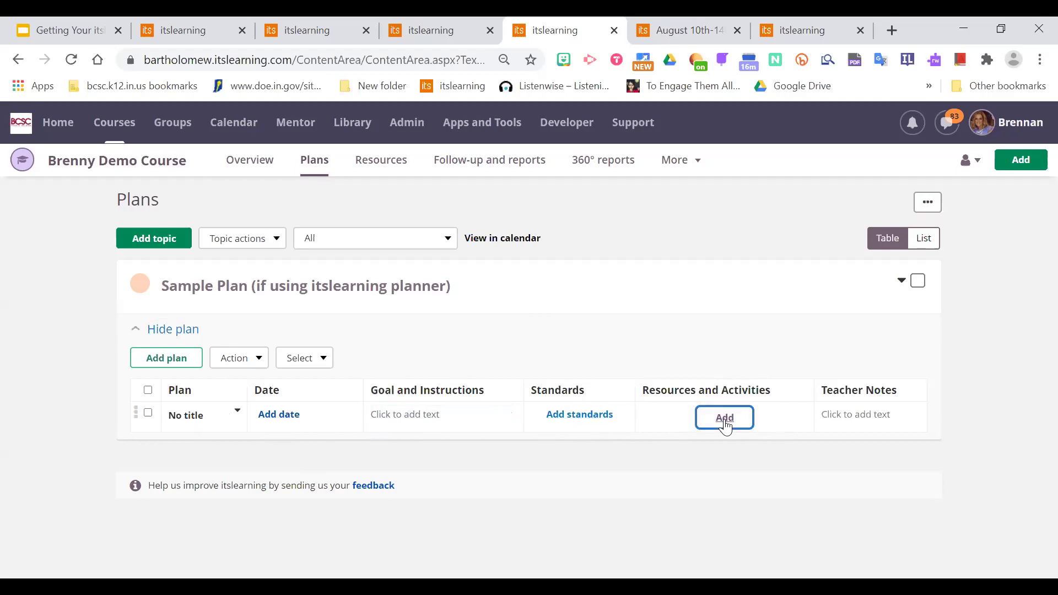
{"action": "mouse_move", "coordinate": [725, 422]}
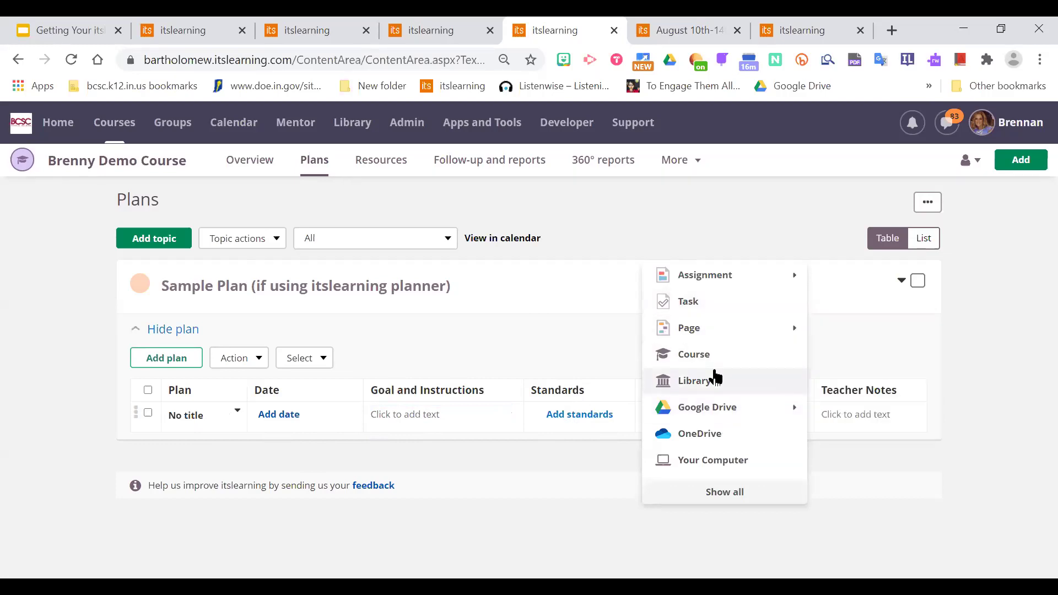
{"action": "mouse_move", "coordinate": [758, 330]}
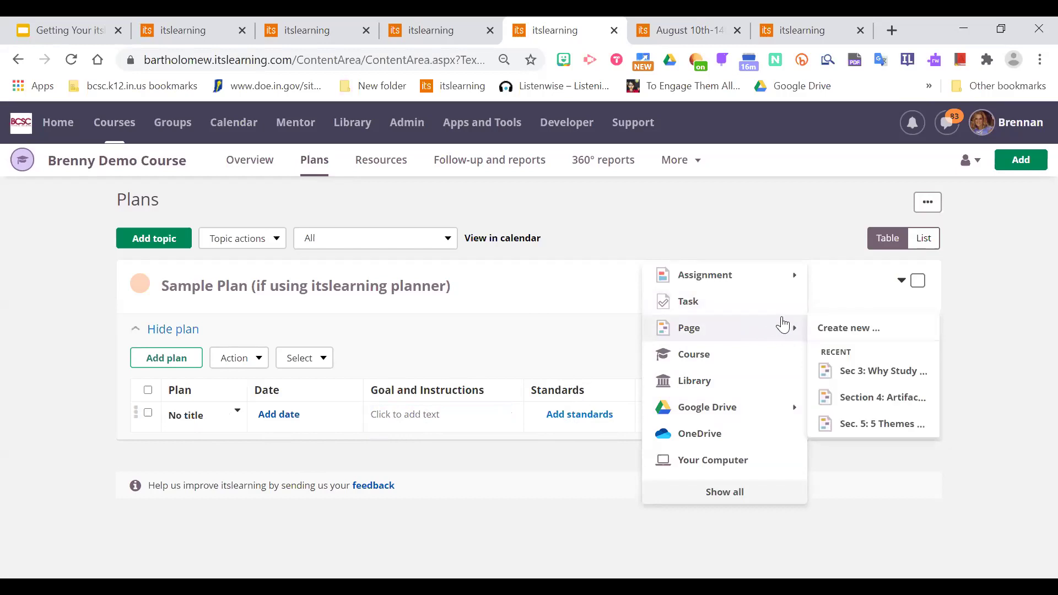
{"action": "key", "text": "Escape"}
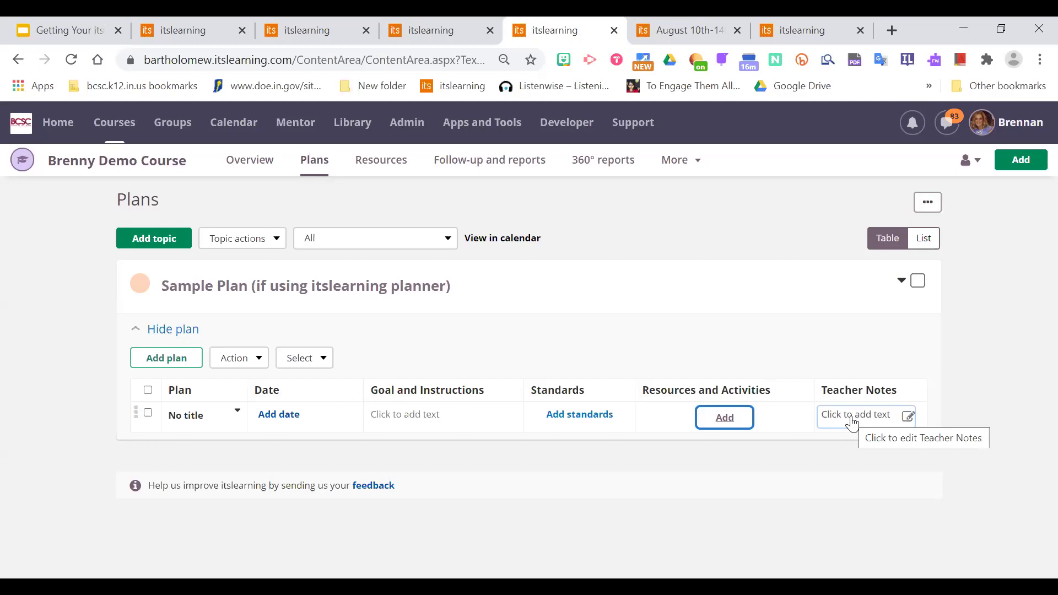
{"action": "left_click", "coordinate": [568, 461]}
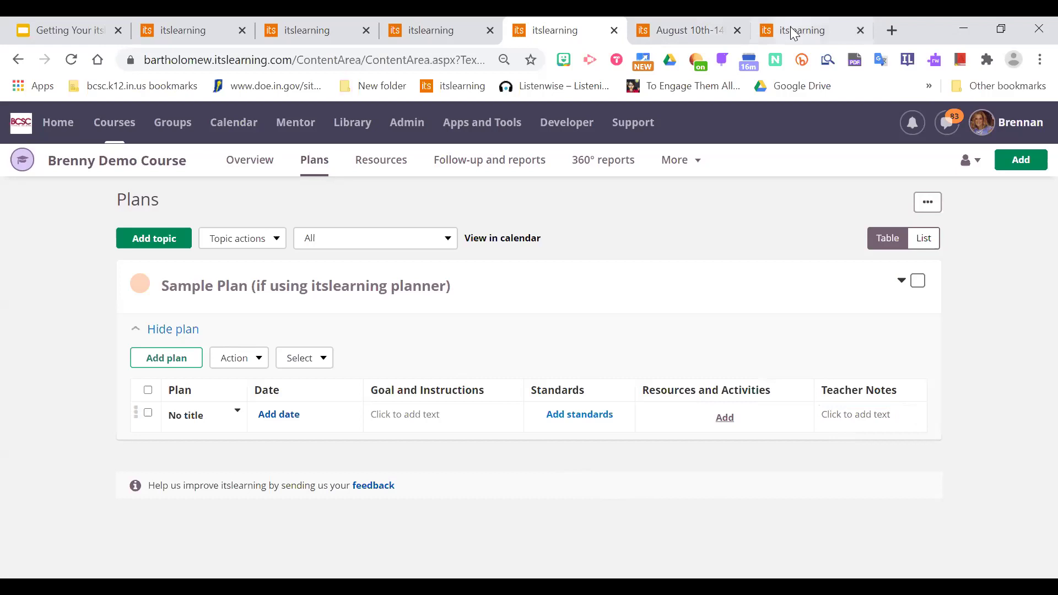
Close the August 10th-14th folder tab and go back to the course plans.
{"action": "left_click", "coordinate": [670, 29]}
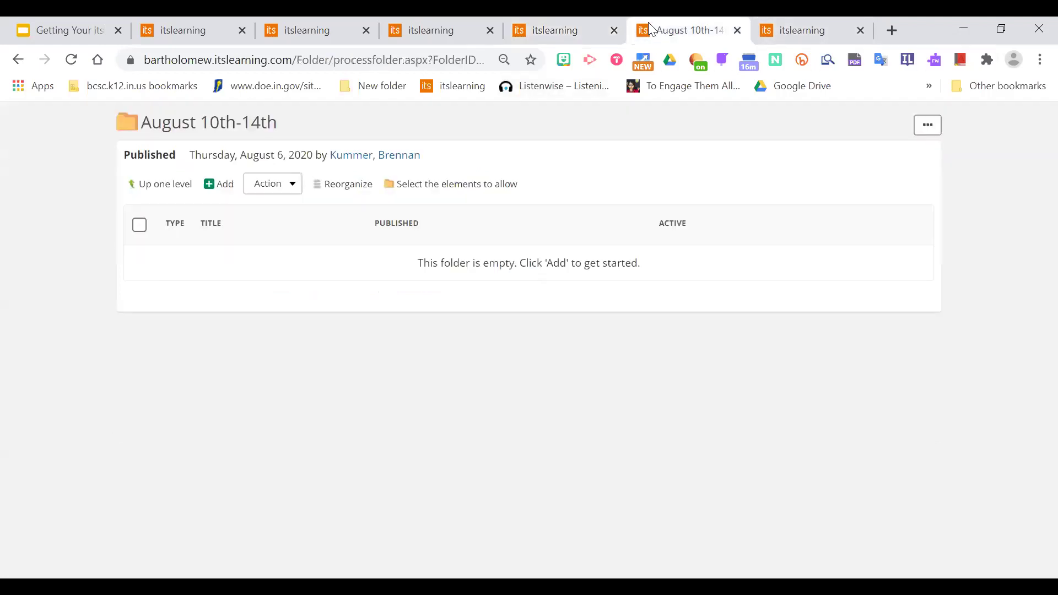
{"action": "left_click", "coordinate": [737, 31]}
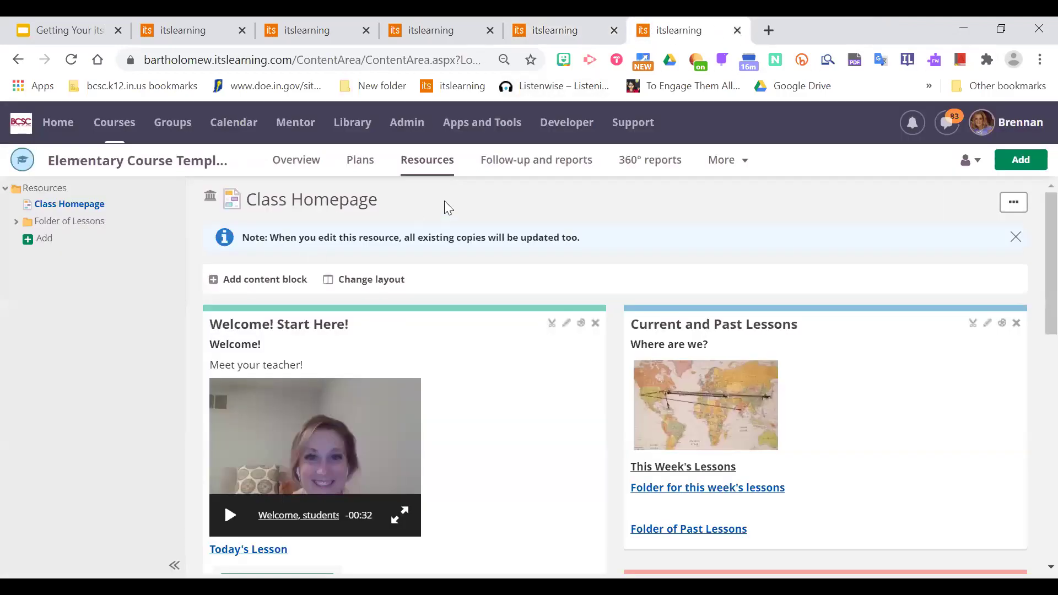
{"action": "left_click", "coordinate": [360, 159]}
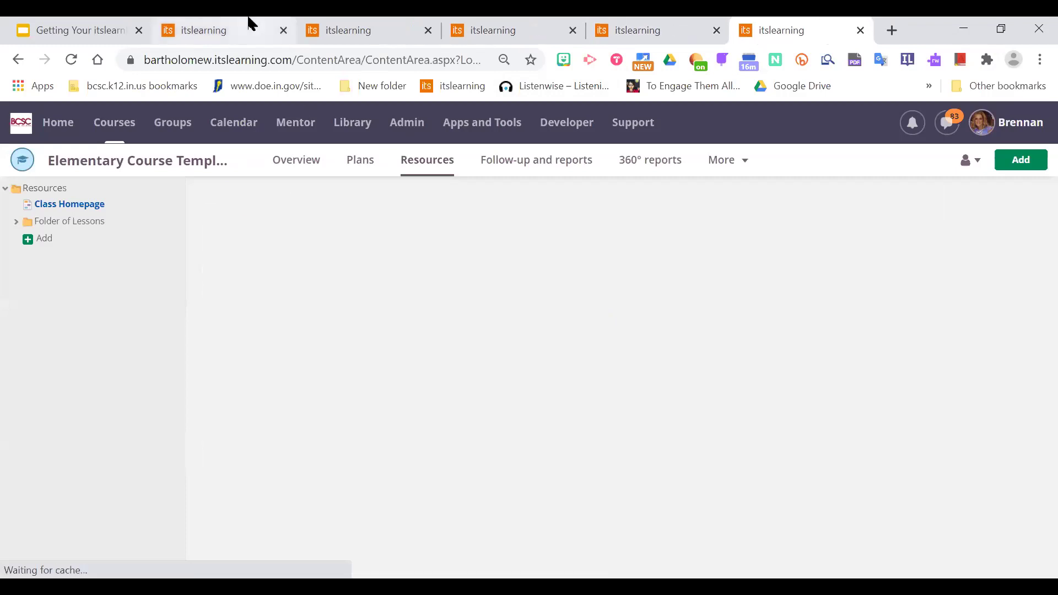
Search courses for 'plann' and open Planner Course Template Example.
{"action": "left_click", "coordinate": [242, 27]}
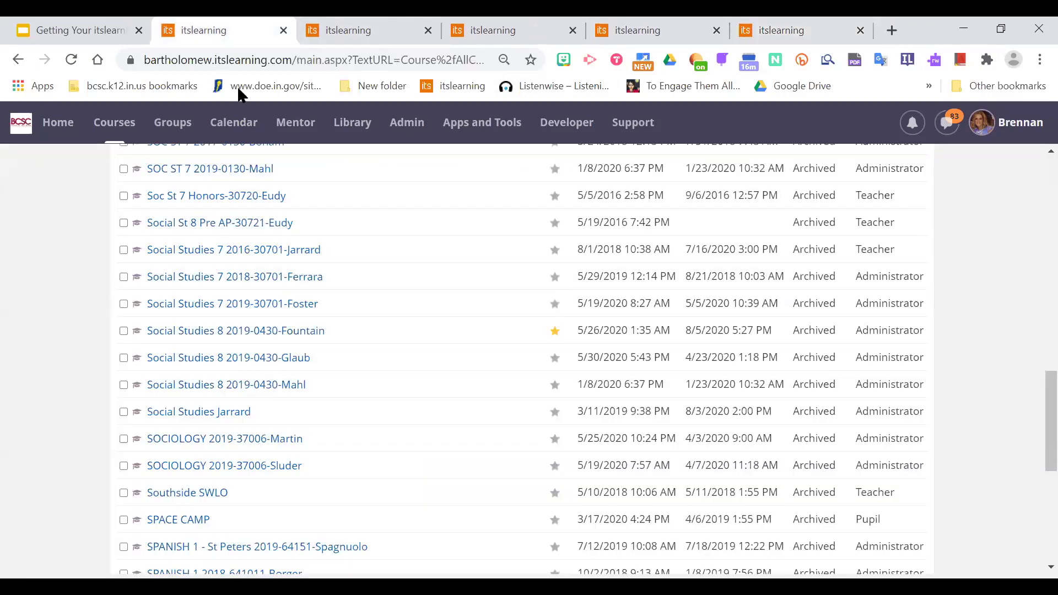
{"action": "left_click", "coordinate": [113, 124]}
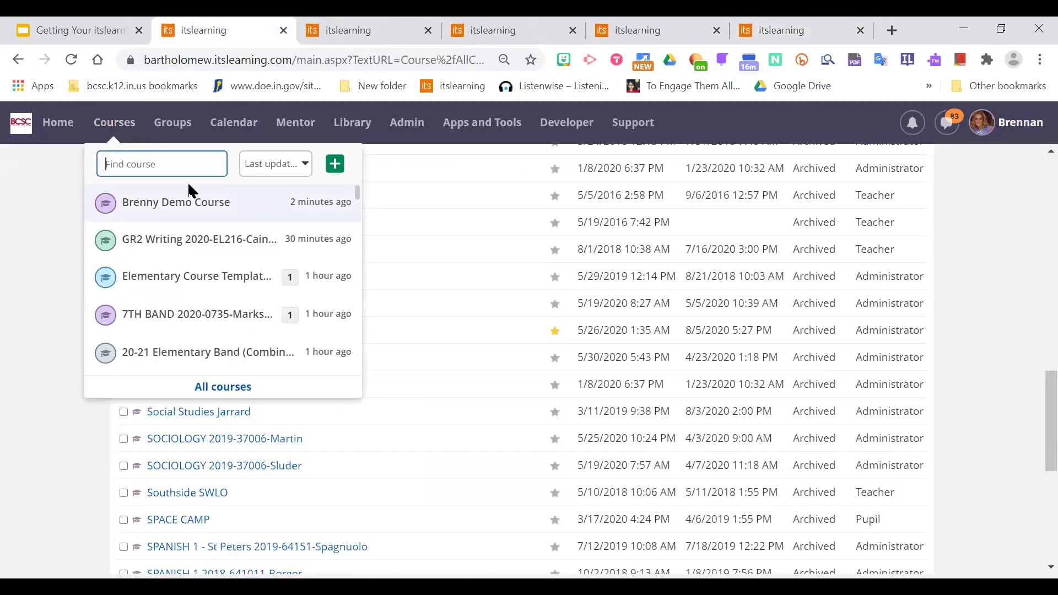
{"action": "type", "text": "se"}
{"action": "key", "text": "BackSpace"}
{"action": "key", "text": "BackSpace"}
{"action": "type", "text": "plann"}
{"action": "left_click", "coordinate": [172, 211]}
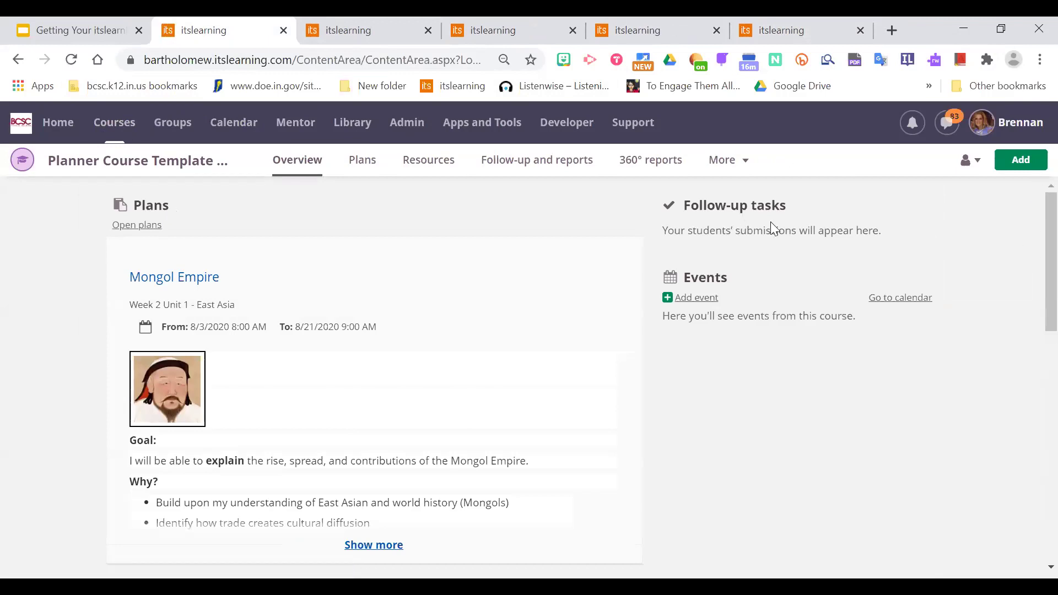
Scroll the Planner Course Template overview and list the View as roles: Administrator, Teacher, Pupil, Guest.
{"action": "scroll", "coordinate": [1033, 226], "scroll_direction": "down", "scroll_amount": 1}
{"action": "scroll", "coordinate": [1032, 220], "scroll_direction": "up", "scroll_amount": 1}
{"action": "scroll", "coordinate": [1031, 243], "scroll_direction": "down", "scroll_amount": 1}
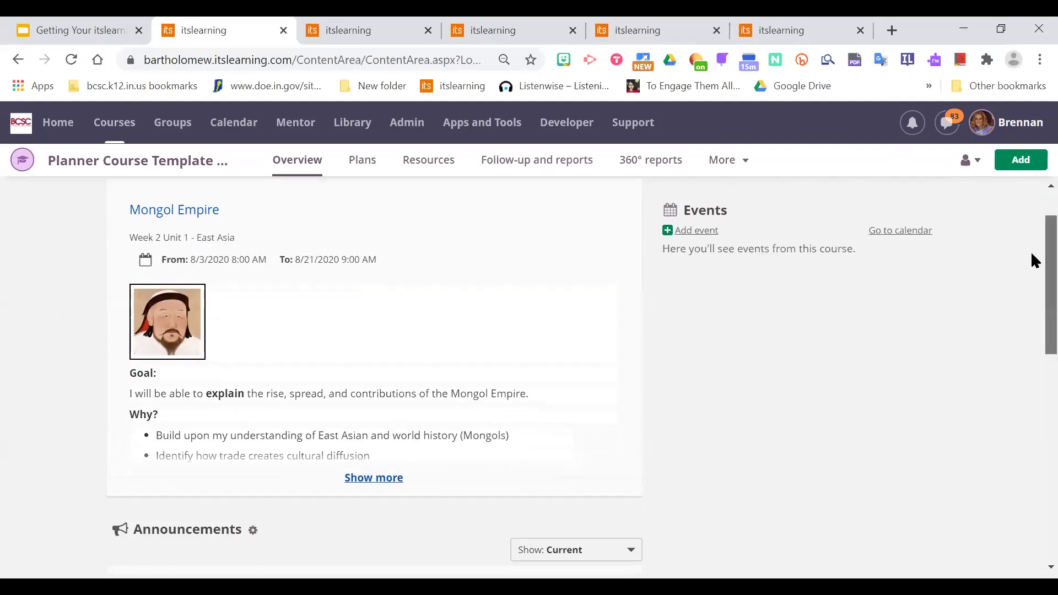
{"action": "scroll", "coordinate": [1032, 255], "scroll_direction": "up", "scroll_amount": 1}
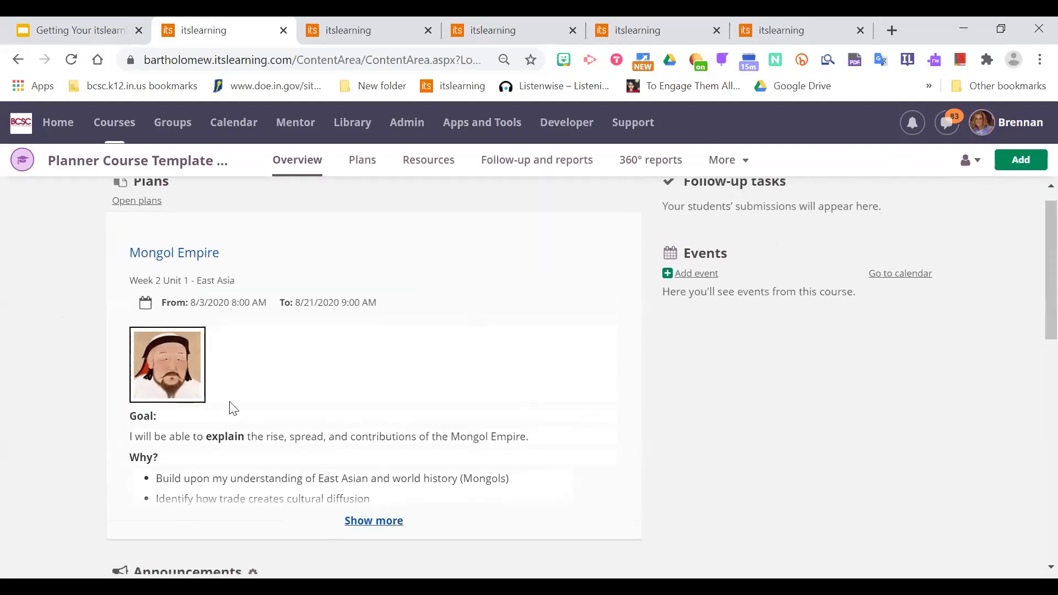
{"action": "scroll", "coordinate": [1031, 263], "scroll_direction": "up", "scroll_amount": 1}
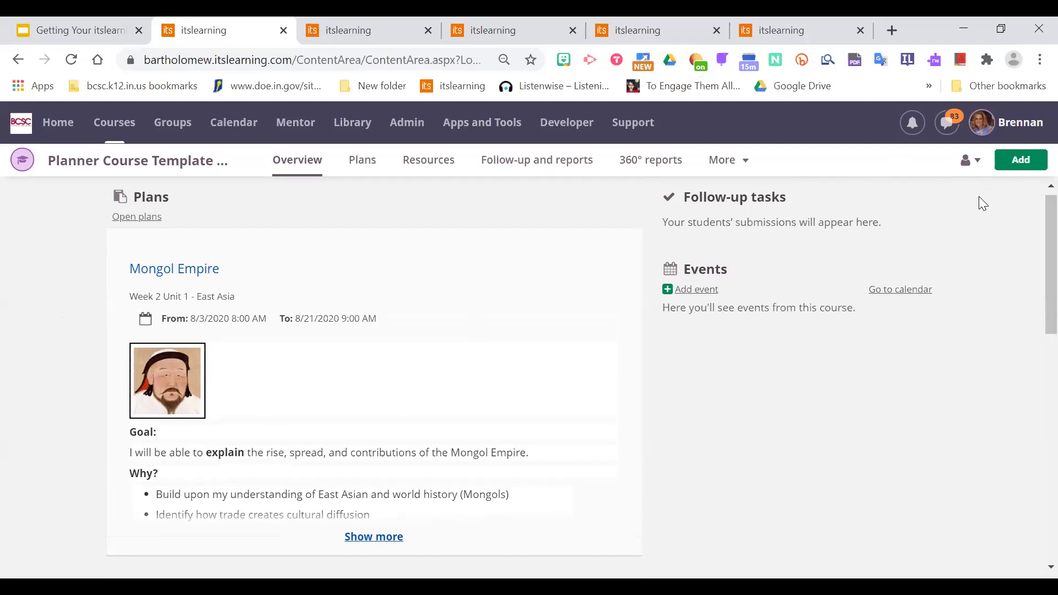
{"action": "left_click", "coordinate": [970, 160]}
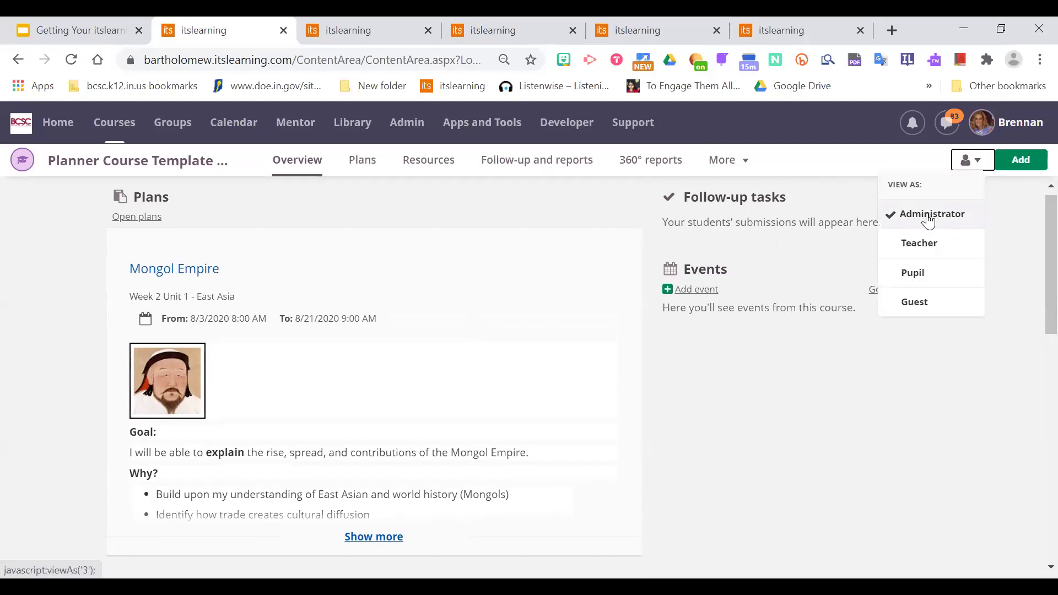
{"action": "left_click", "coordinate": [782, 421]}
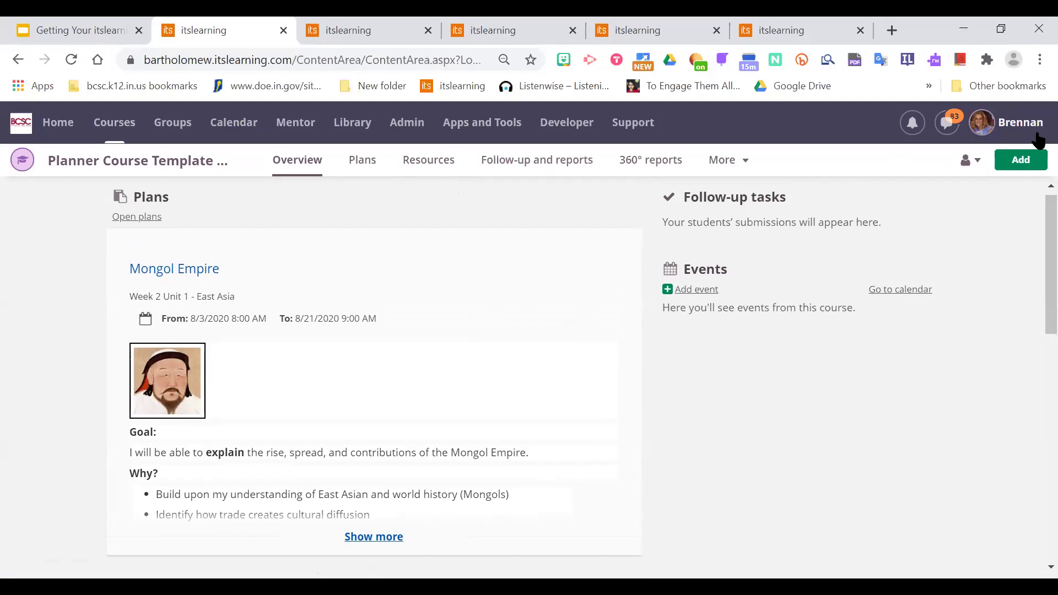
{"action": "left_click", "coordinate": [962, 168]}
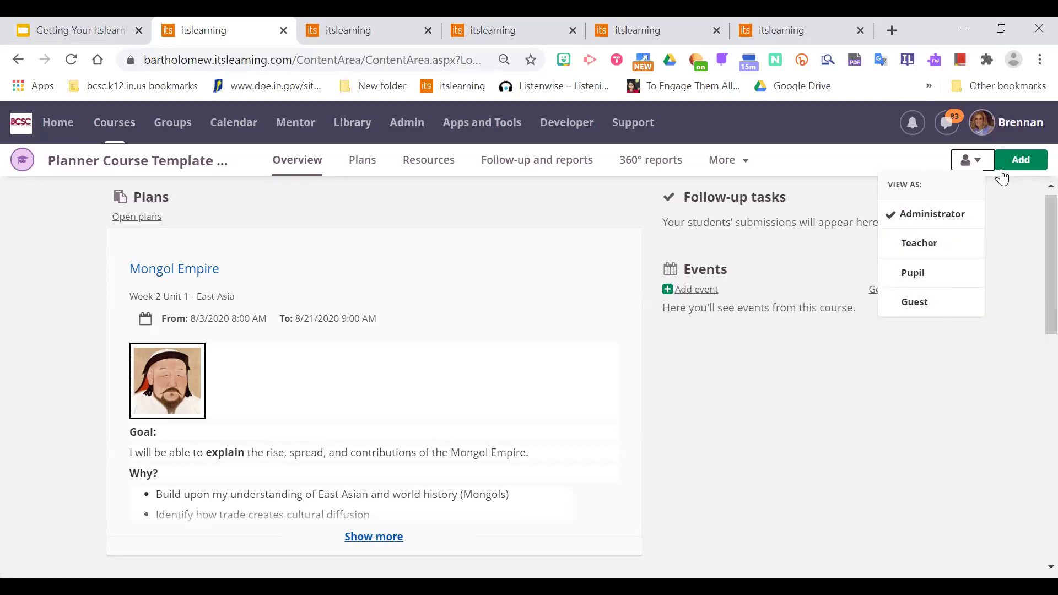
{"action": "left_click", "coordinate": [914, 273]}
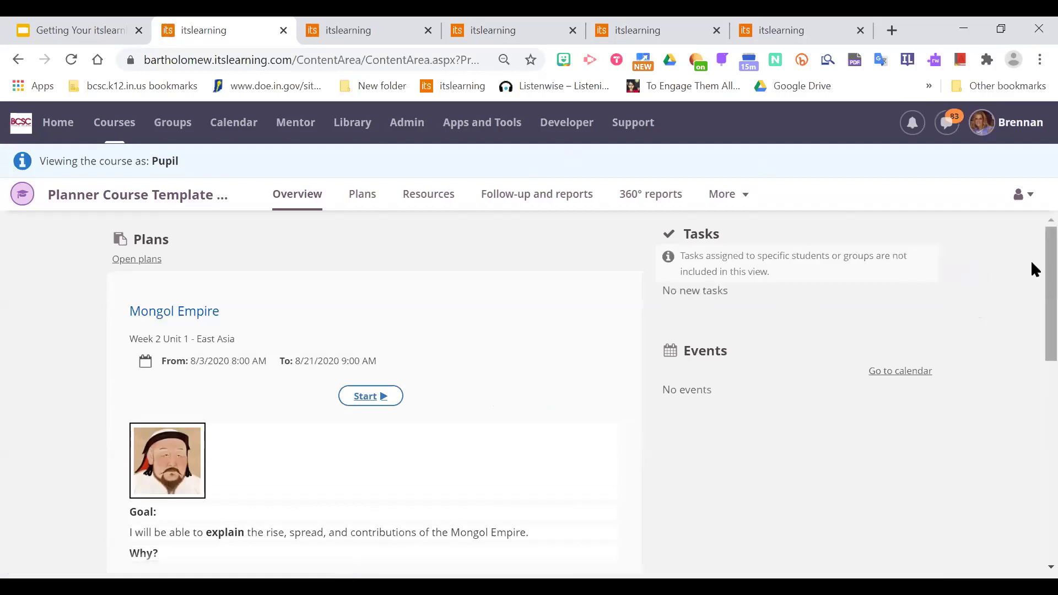
{"action": "scroll", "coordinate": [1031, 283], "scroll_direction": "down", "scroll_amount": 1}
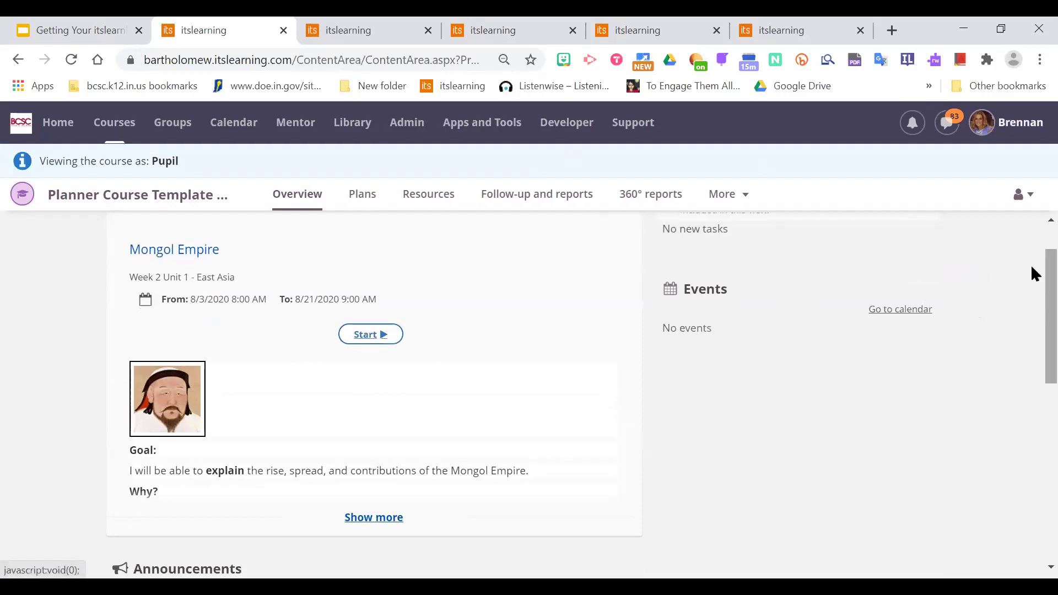
{"action": "scroll", "coordinate": [1031, 264], "scroll_direction": "down", "scroll_amount": 1}
{"action": "scroll", "coordinate": [1031, 270], "scroll_direction": "up", "scroll_amount": 2}
{"action": "scroll", "coordinate": [1020, 279], "scroll_direction": "down", "scroll_amount": 1}
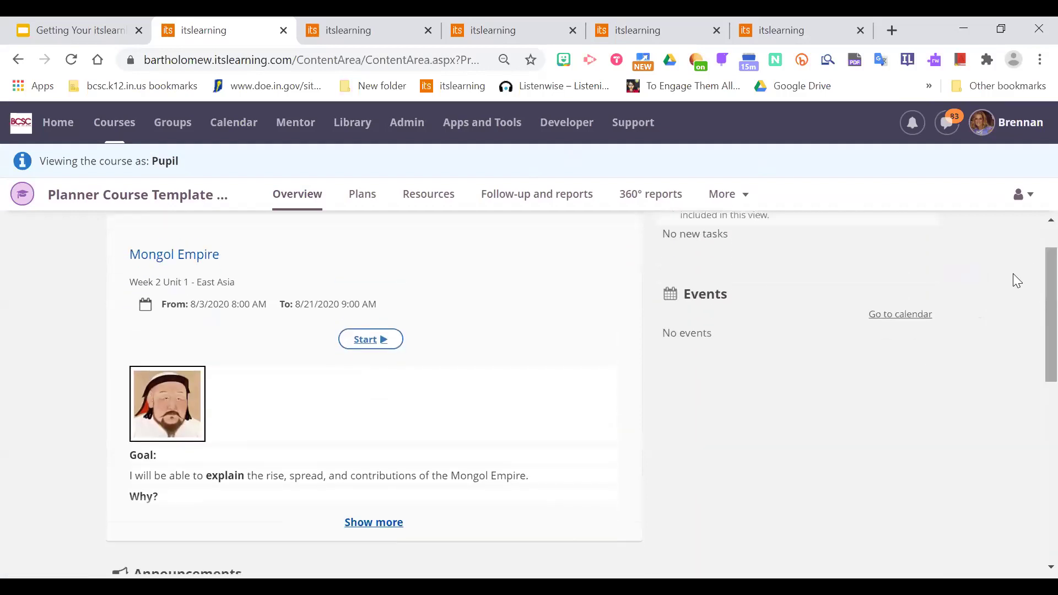
{"action": "left_click", "coordinate": [377, 342]}
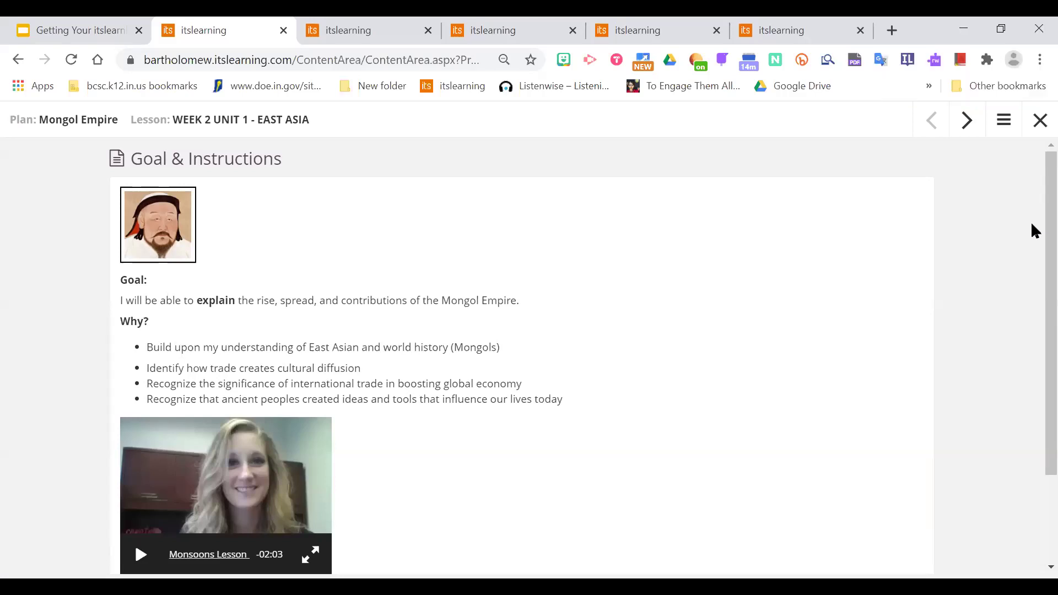
{"action": "scroll", "coordinate": [1033, 338], "scroll_direction": "down", "scroll_amount": 2}
{"action": "scroll", "coordinate": [1034, 251], "scroll_direction": "up", "scroll_amount": 2}
{"action": "scroll", "coordinate": [1033, 342], "scroll_direction": "down", "scroll_amount": 2}
{"action": "scroll", "coordinate": [1033, 242], "scroll_direction": "up", "scroll_amount": 2}
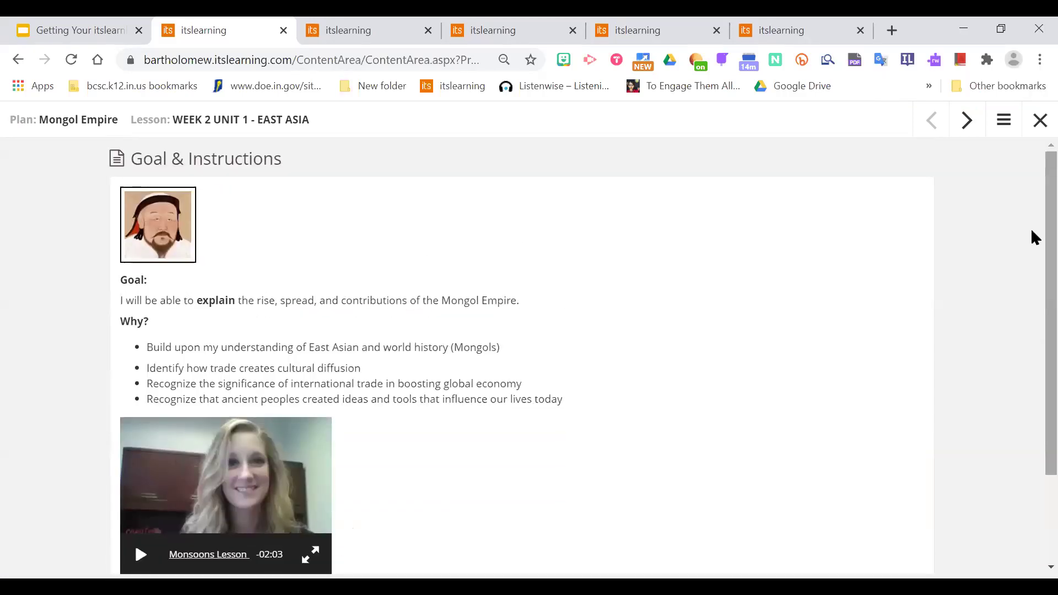
{"action": "left_click", "coordinate": [967, 131]}
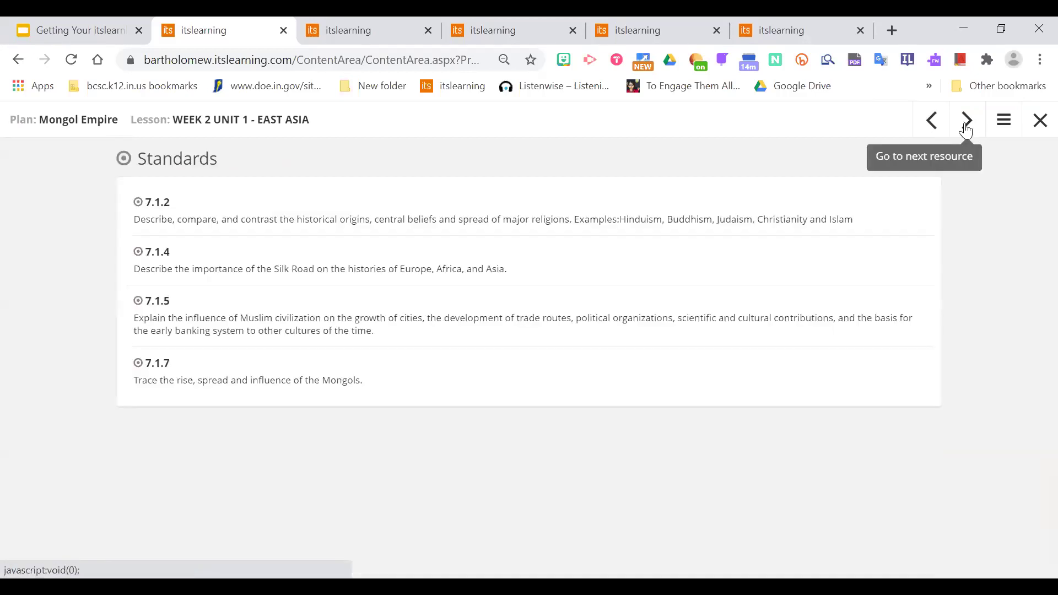
{"action": "left_click", "coordinate": [967, 131]}
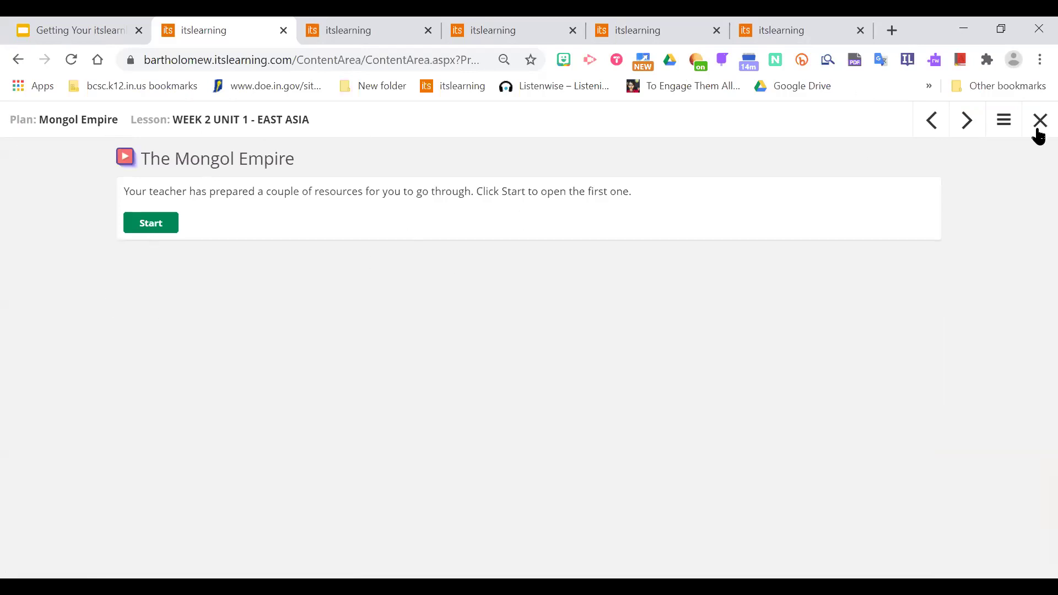
{"action": "left_click", "coordinate": [973, 135]}
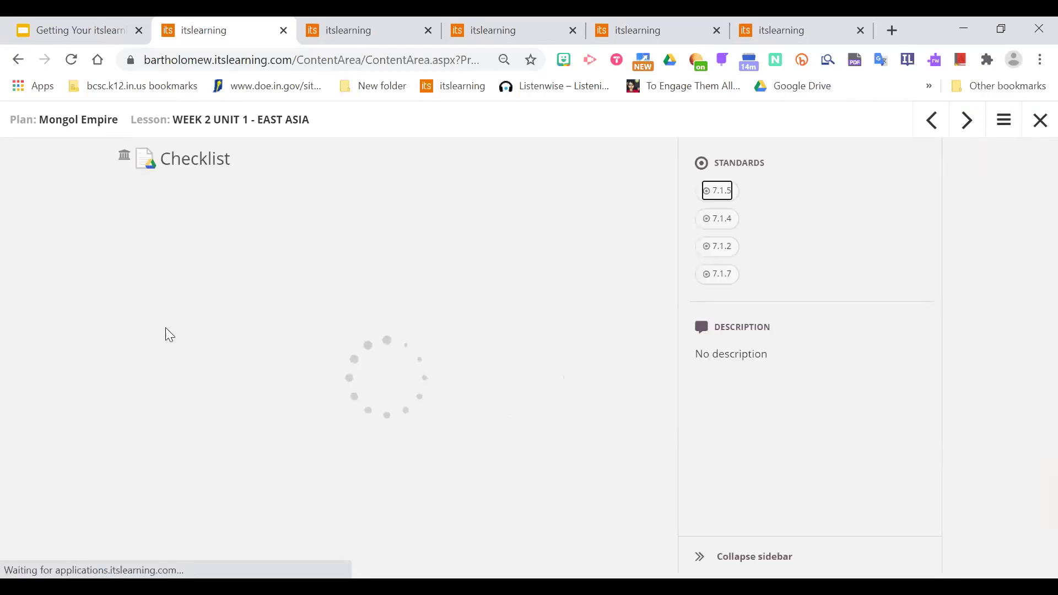
{"action": "left_click", "coordinate": [969, 126]}
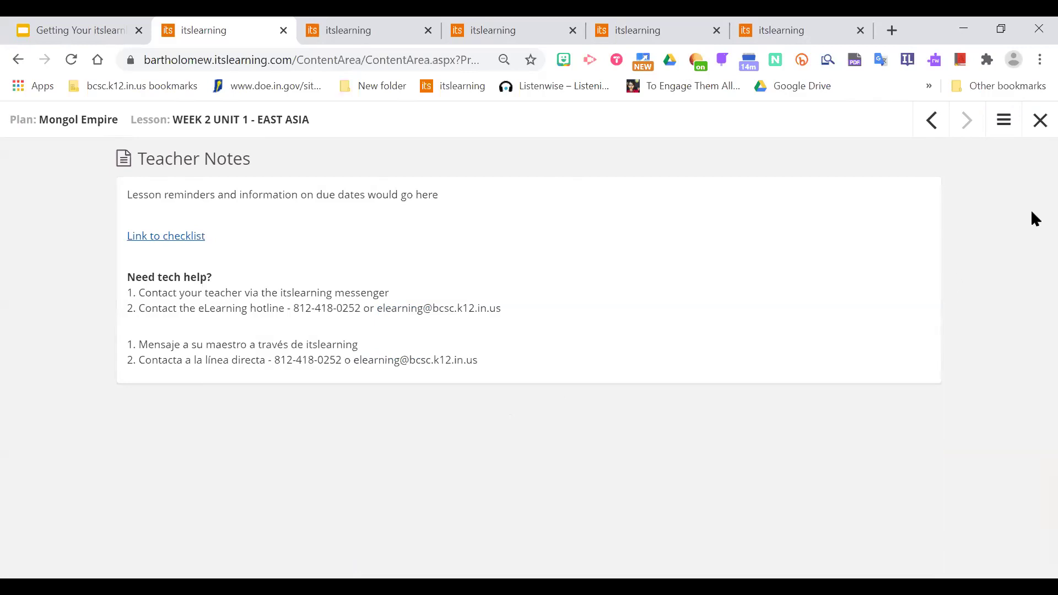
{"action": "left_click", "coordinate": [1004, 121]}
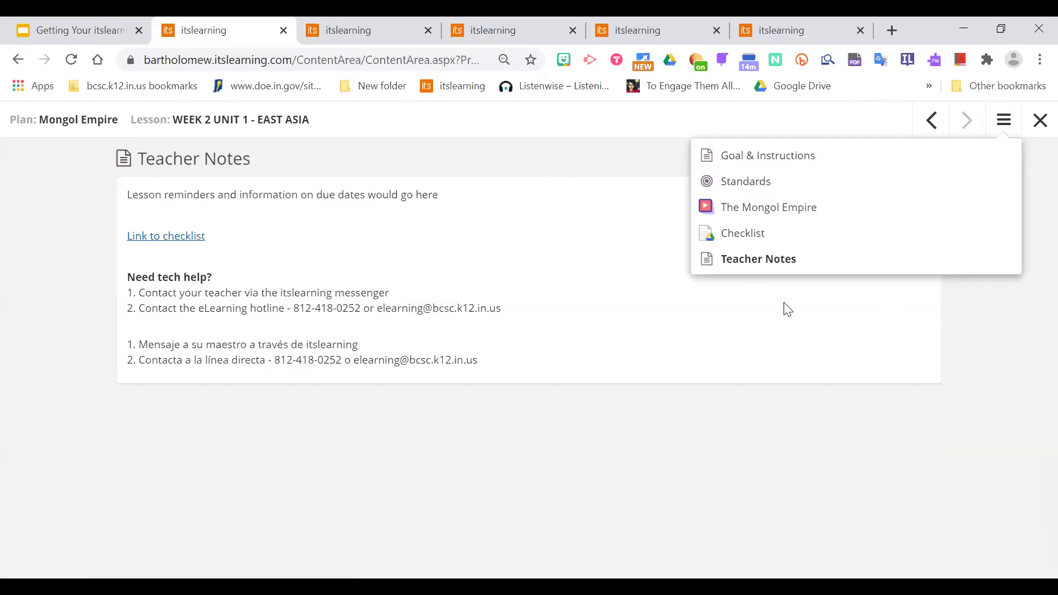
{"action": "left_click", "coordinate": [1039, 123]}
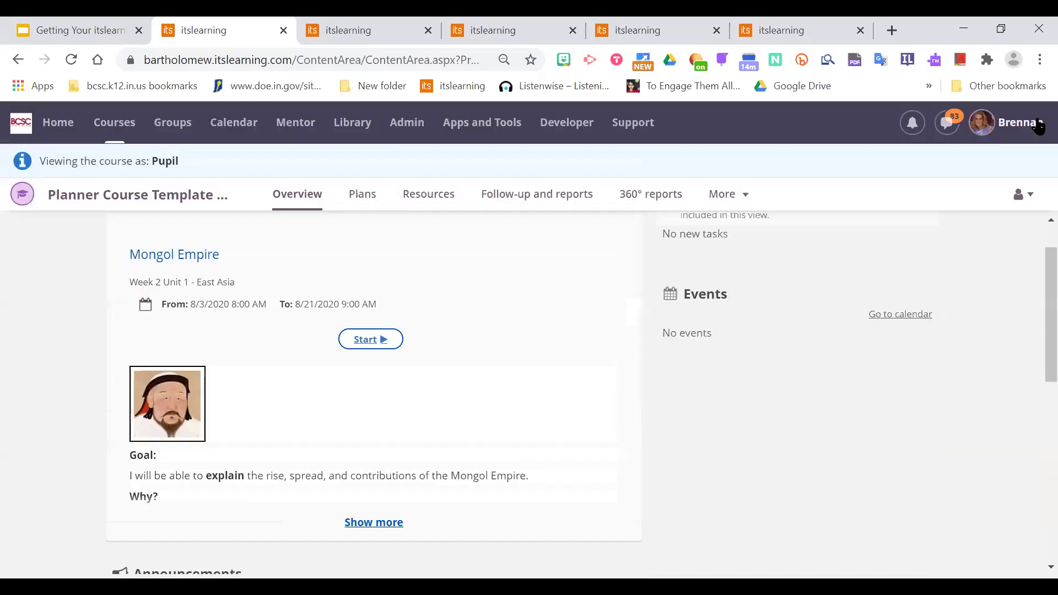
Return to the Brenny Demo Course Plans tab and put the Sample Plan title into editing.
{"action": "left_click", "coordinate": [353, 353]}
{"action": "left_click", "coordinate": [634, 30]}
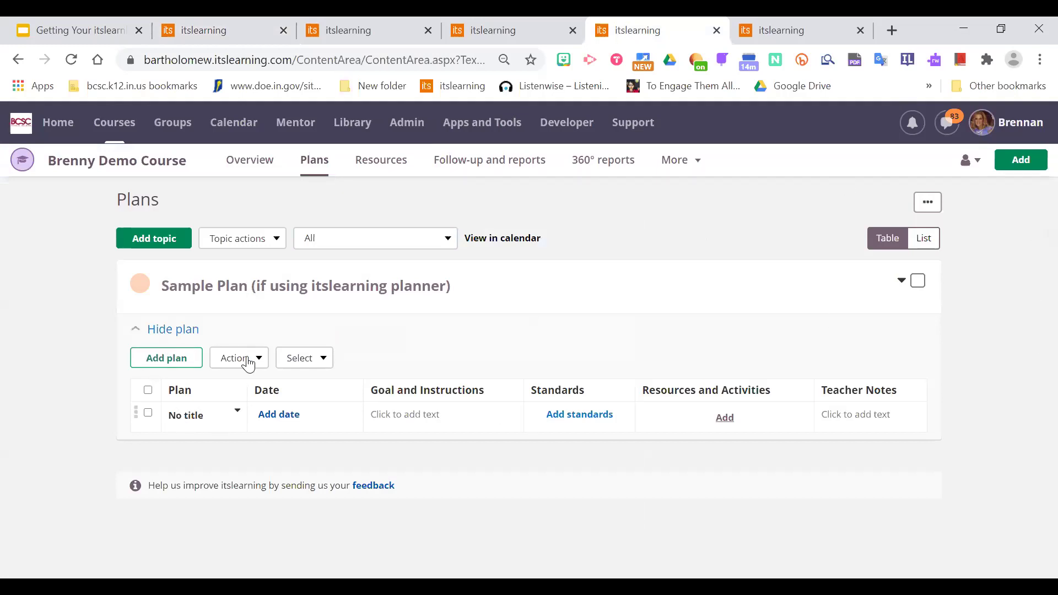
{"action": "left_click", "coordinate": [215, 287]}
Replace the topic title 'Sample Plan' with 'Week 1 of School'.
{"action": "left_click_drag", "start_coordinate": [320, 287], "coordinate": [290, 287]}
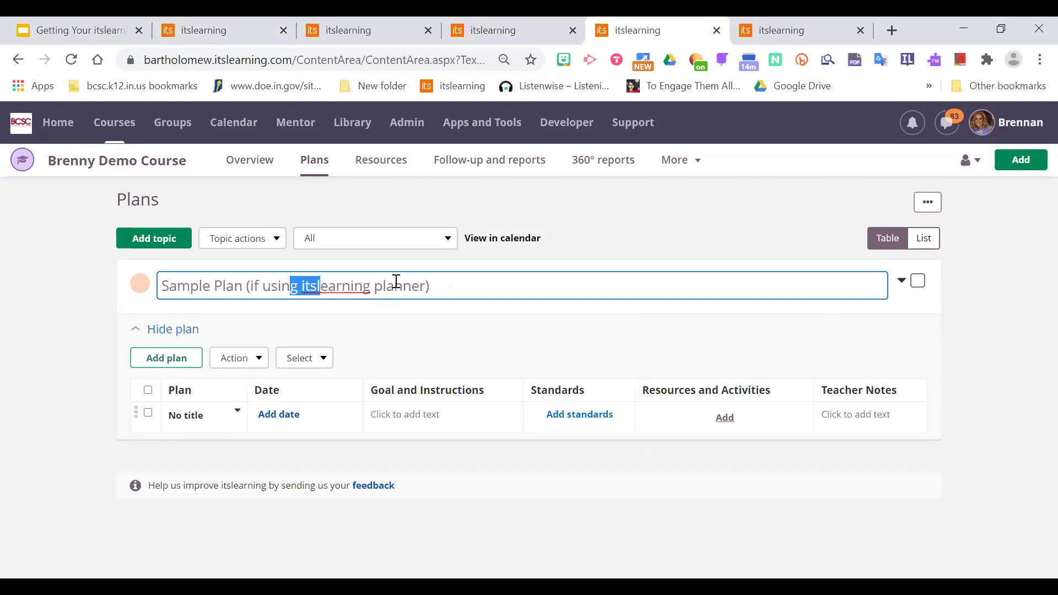
{"action": "left_click", "coordinate": [210, 290]}
{"action": "left_click_drag", "start_coordinate": [429, 287], "coordinate": [150, 310]}
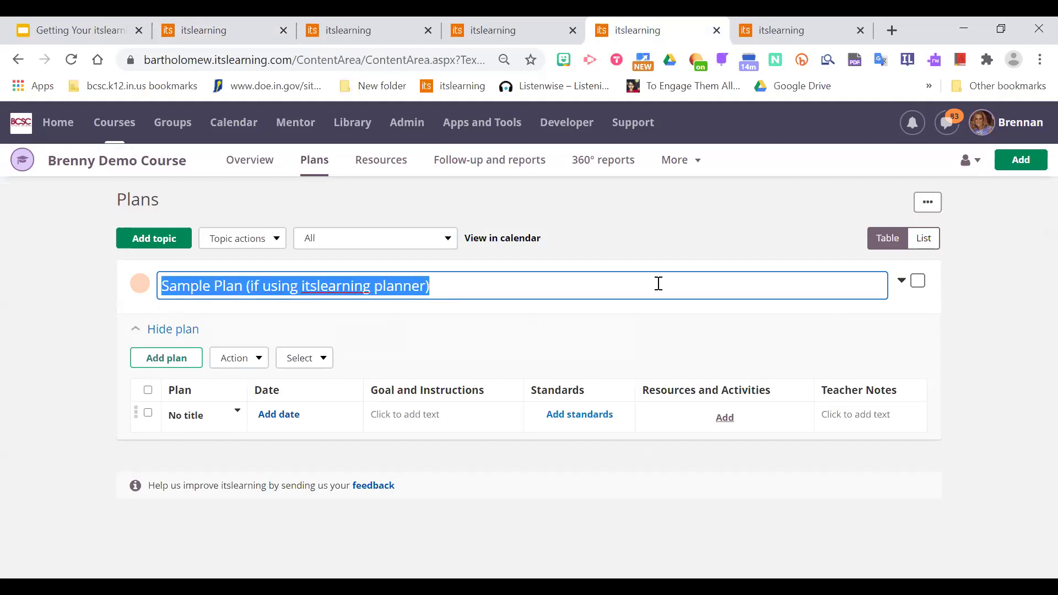
{"action": "type", "text": "Week 1 of School"}
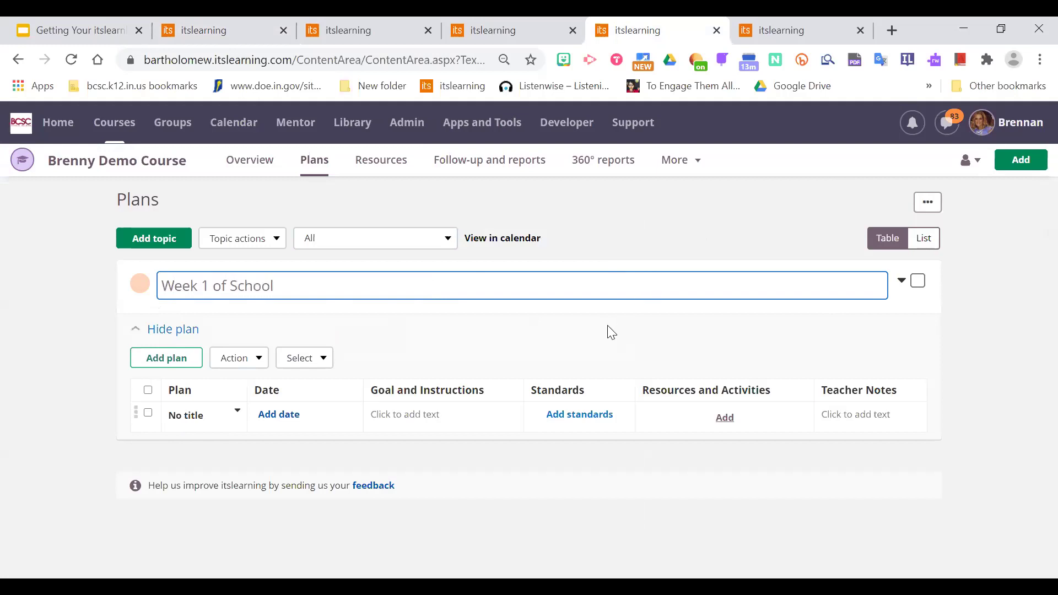
{"action": "left_click", "coordinate": [612, 333]}
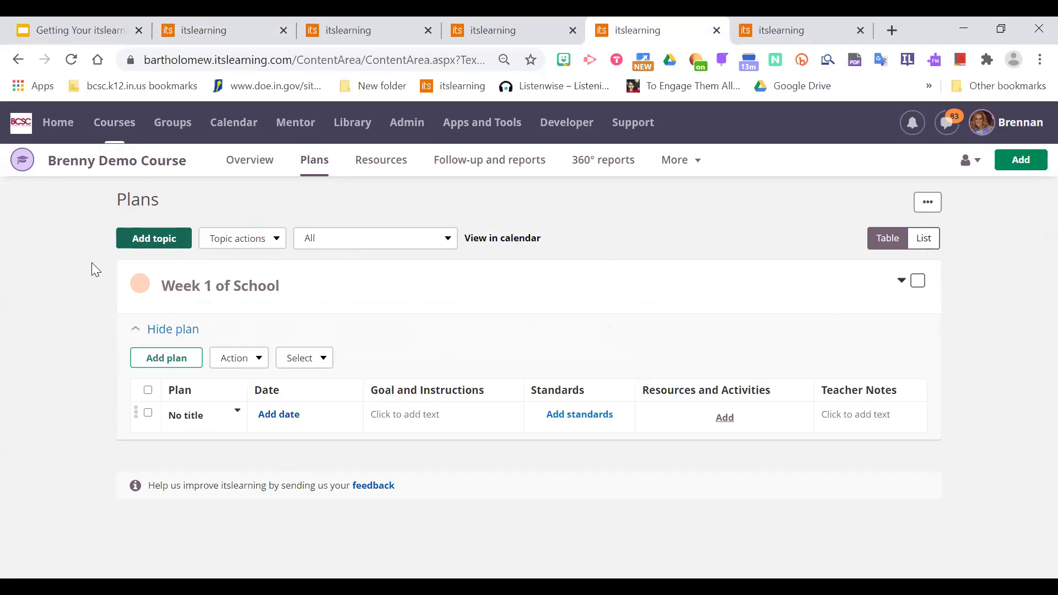
{"action": "left_click", "coordinate": [194, 298]}
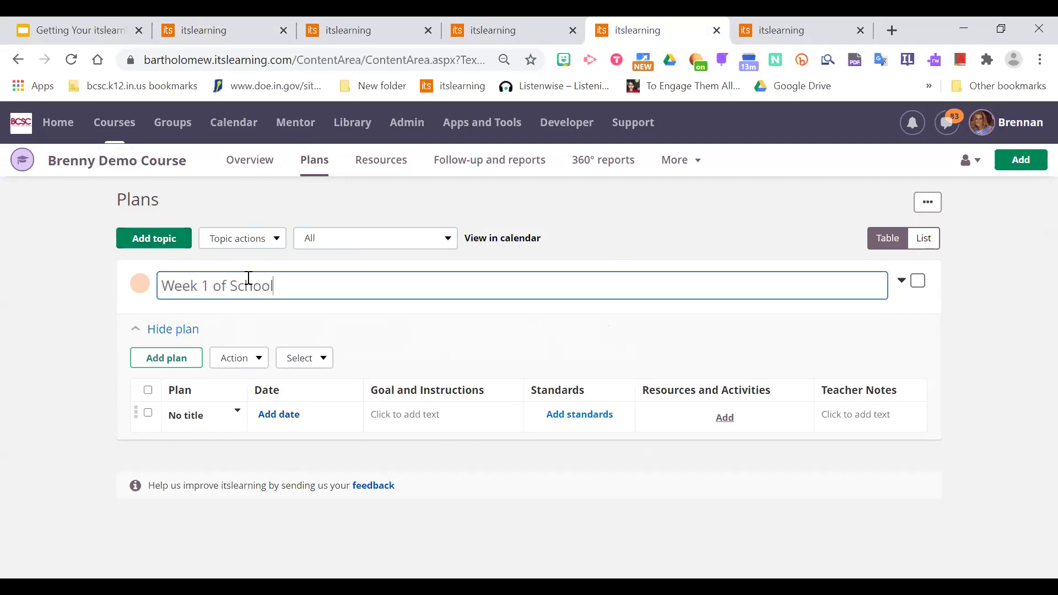
{"action": "left_click", "coordinate": [937, 310]}
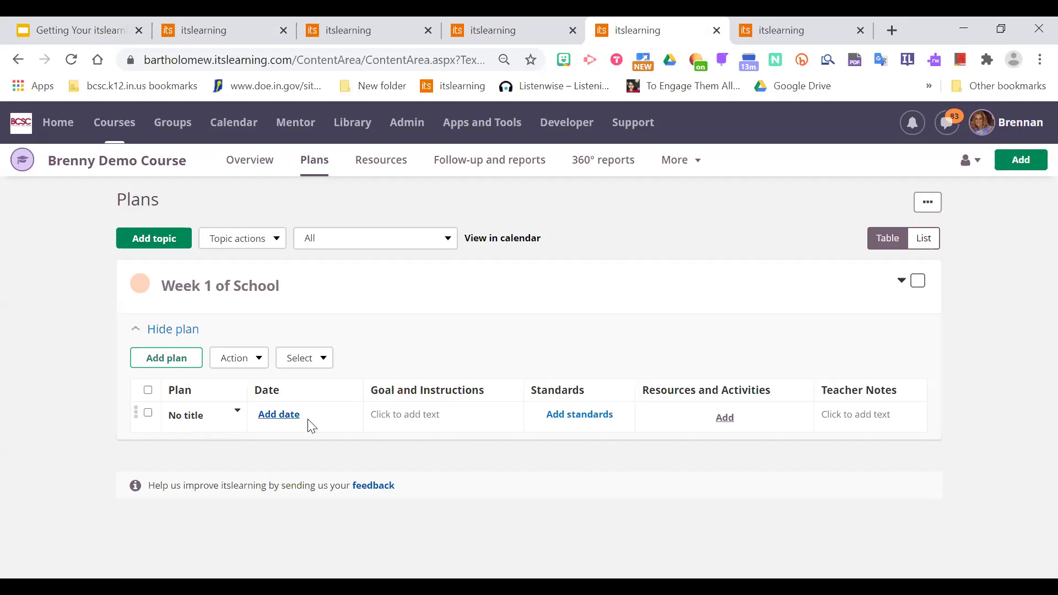
Name the untitled plan row 'Monday August 10th'.
{"action": "left_click", "coordinate": [196, 421]}
{"action": "type", "text": "Monday August"}
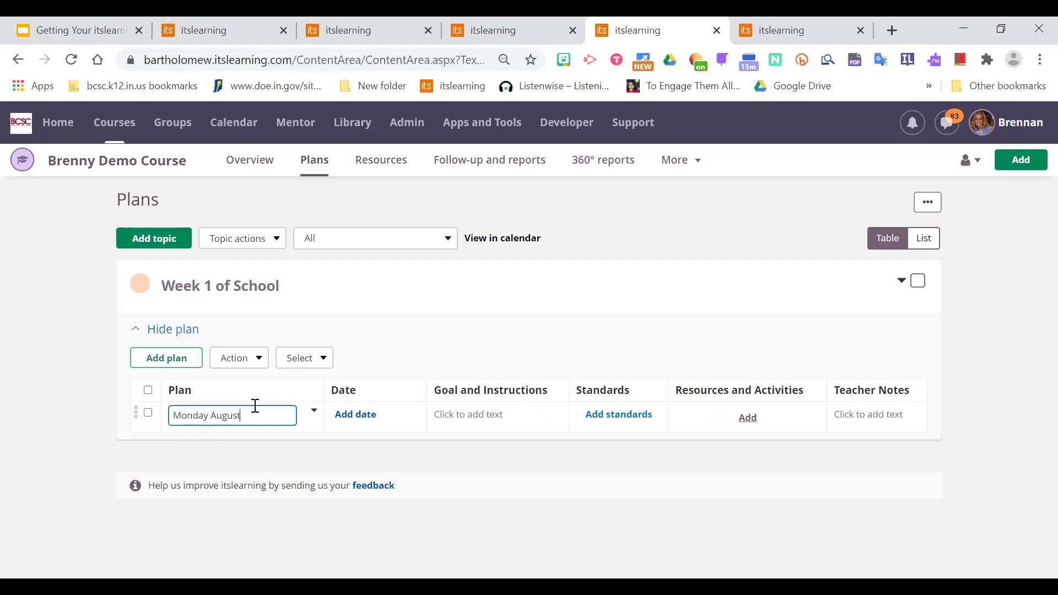
{"action": "type", "text": " 10th"}
{"action": "key", "text": "Return"}
Date the plan from Aug 6 8:00 AM to Aug 21 9:00 AM.
{"action": "left_click", "coordinate": [351, 418]}
{"action": "left_click", "coordinate": [464, 456]}
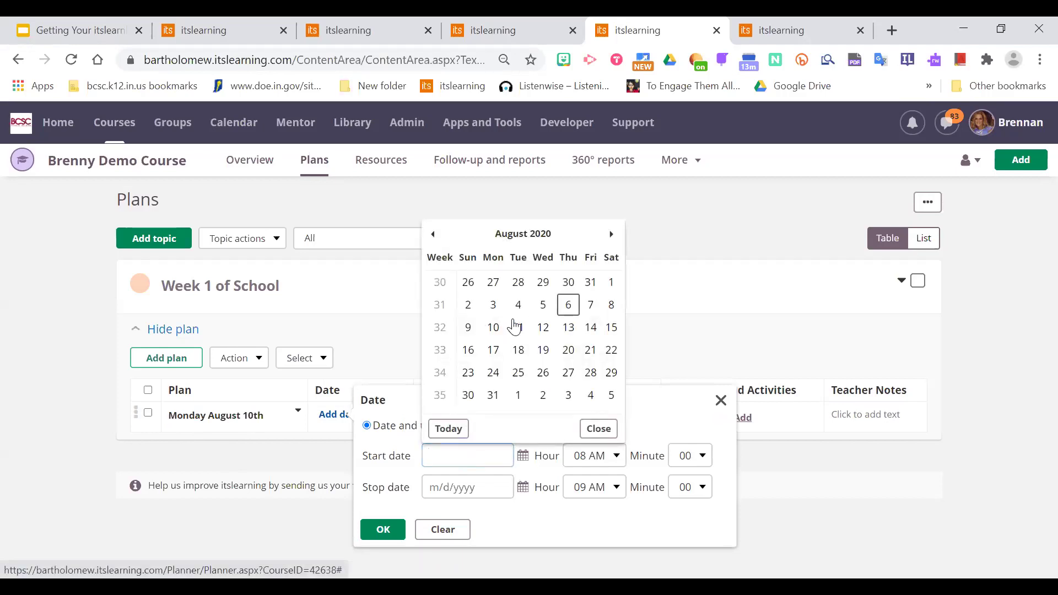
{"action": "left_click", "coordinate": [569, 305]}
{"action": "left_click", "coordinate": [485, 486]}
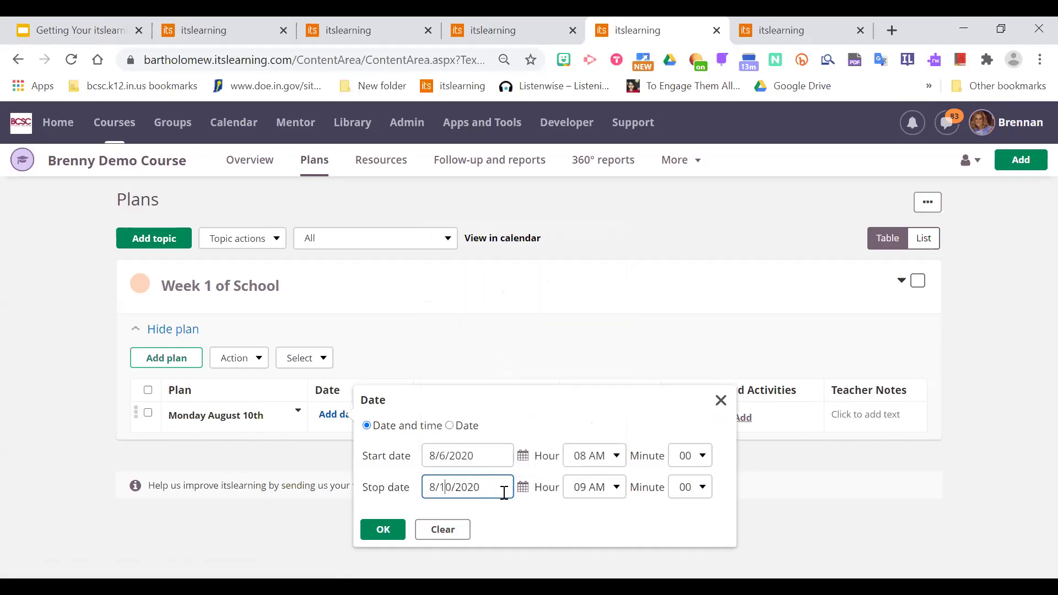
{"action": "left_click", "coordinate": [522, 488]}
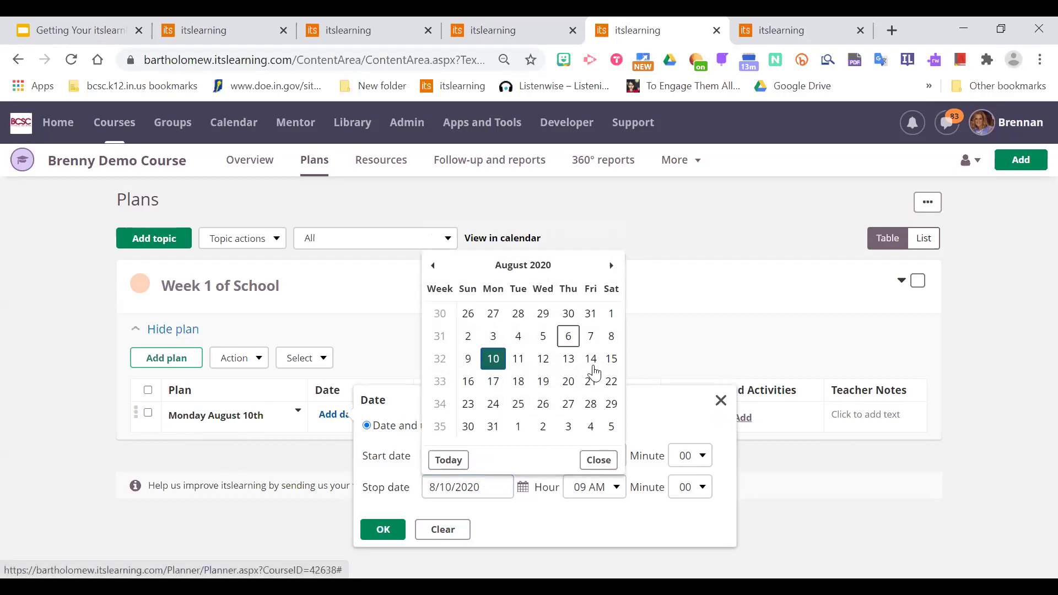
{"action": "left_click", "coordinate": [591, 381]}
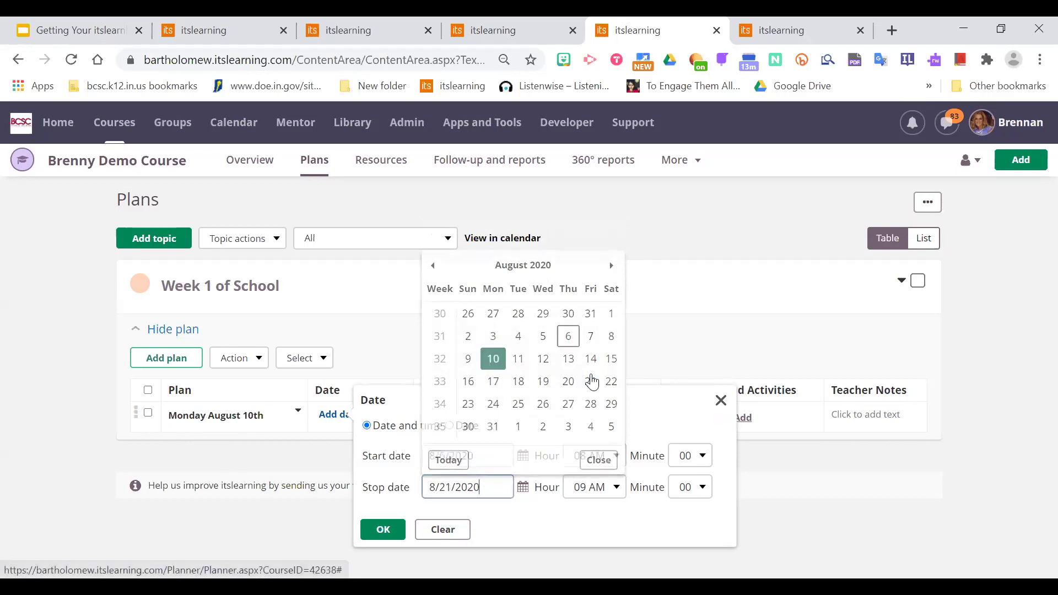
{"action": "left_click", "coordinate": [400, 530]}
{"action": "left_click", "coordinate": [448, 489]}
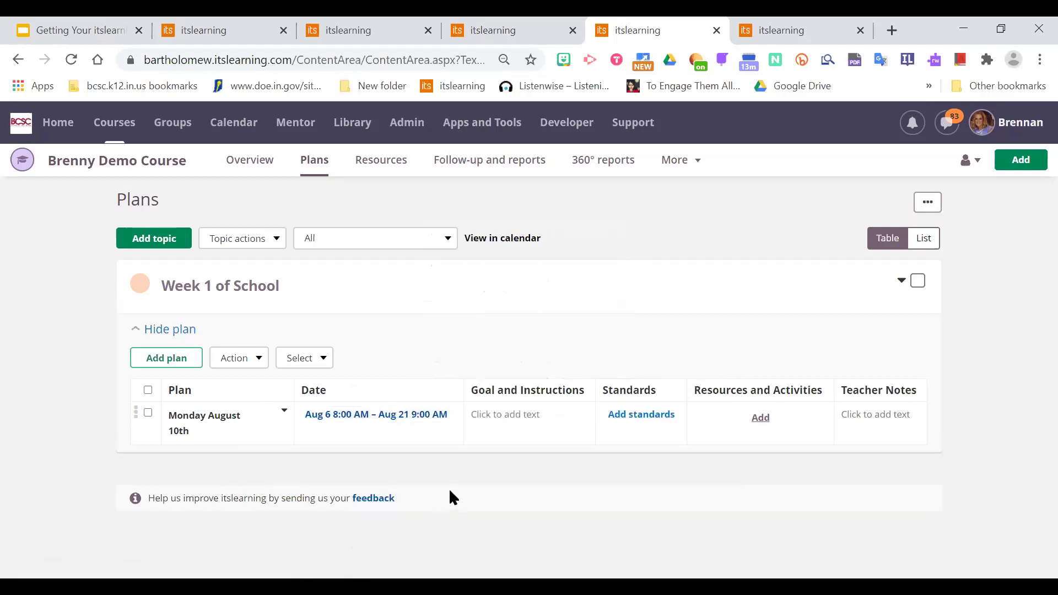
Enter 'Goal:' in the plan's Goal and Instructions cell.
{"action": "left_click", "coordinate": [500, 414]}
{"action": "type", "text": "Goal:"}
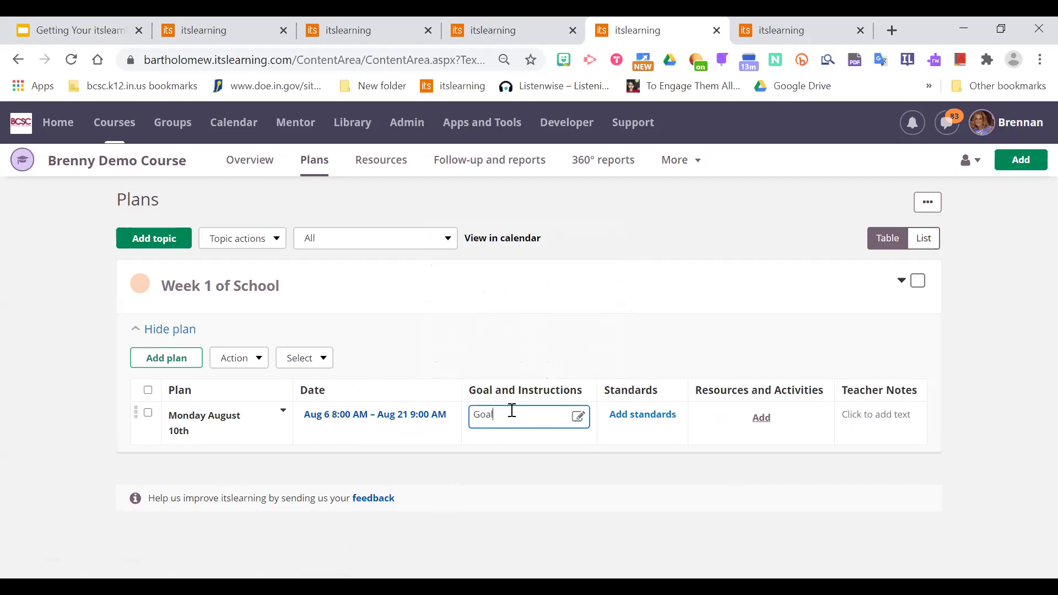
{"action": "left_click", "coordinate": [513, 479]}
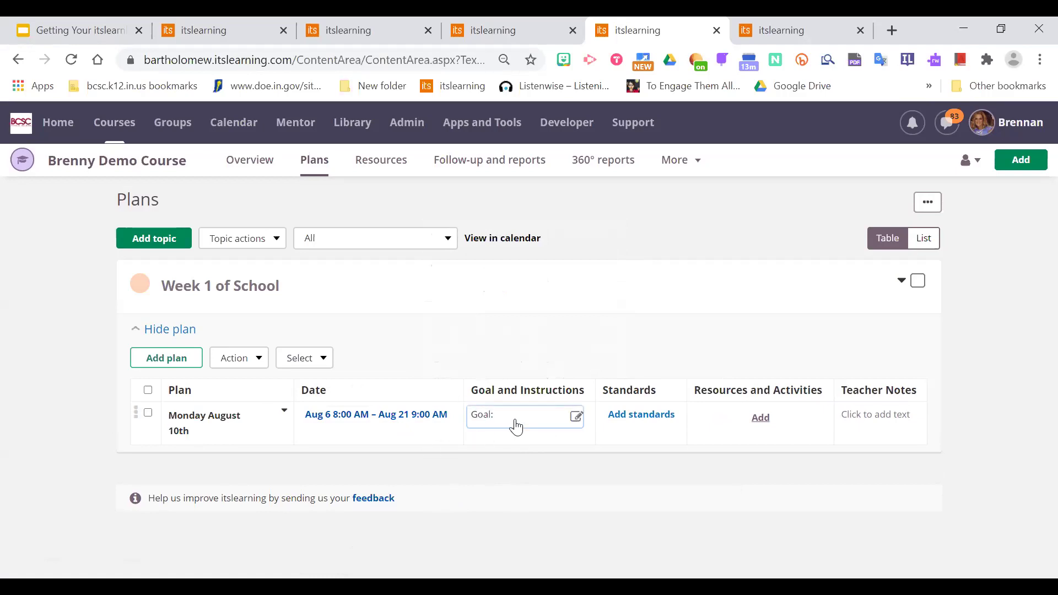
In the full goal editor, write 'Learn how to organize my course' beneath Goal:.
{"action": "left_click", "coordinate": [578, 420]}
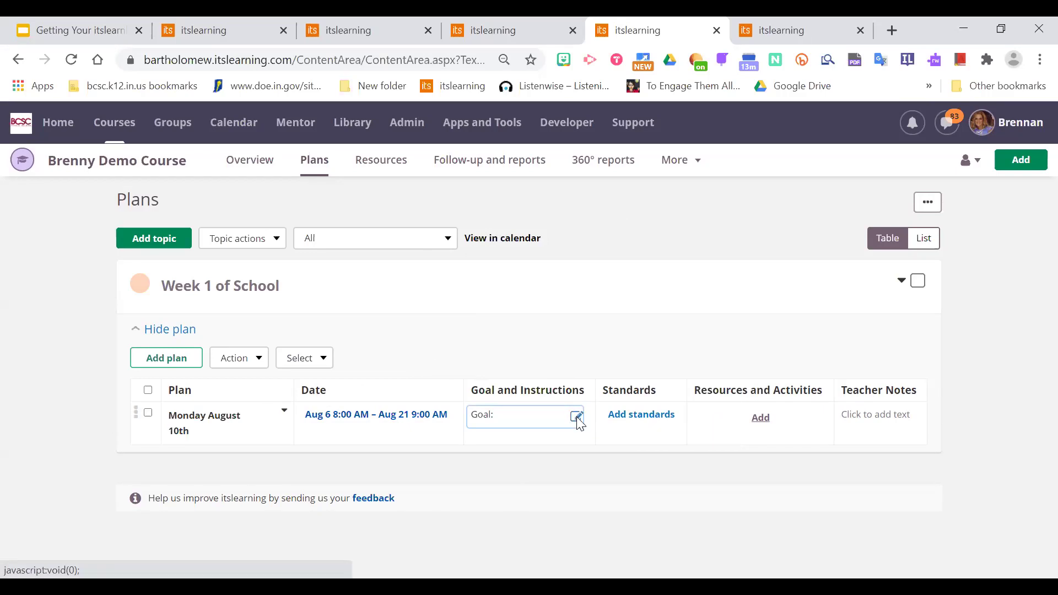
{"action": "left_click", "coordinate": [455, 332]}
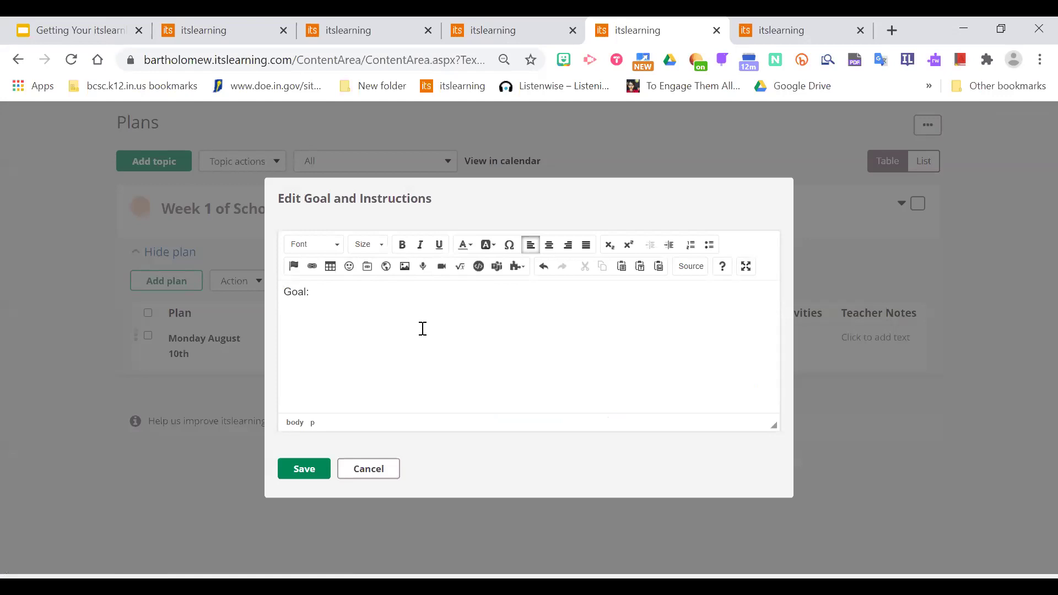
{"action": "type", "text": "Learn how to organize my course"}
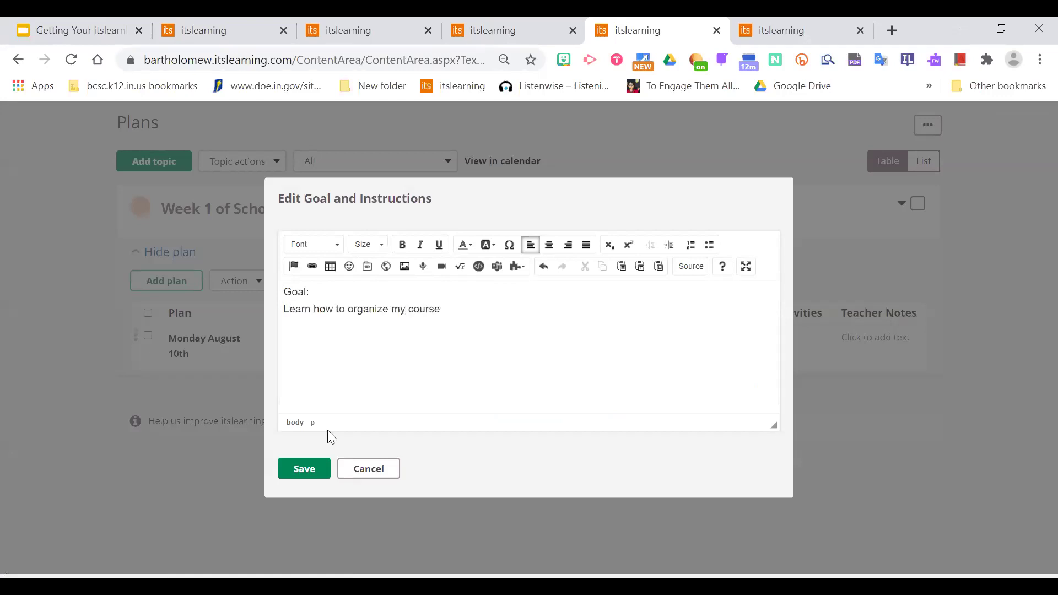
{"action": "left_click", "coordinate": [304, 469]}
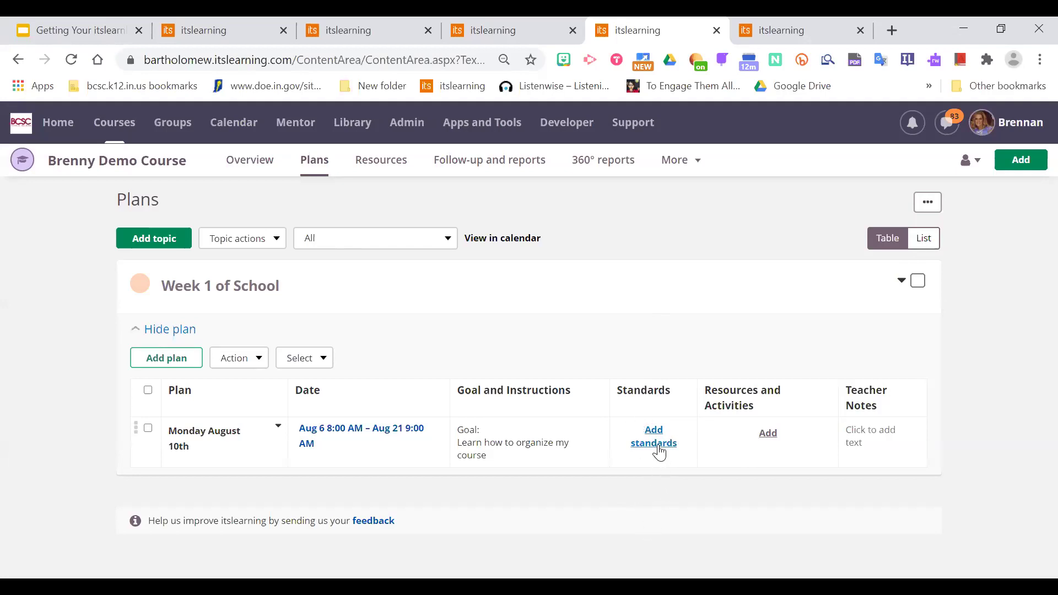
Attach the Landform Project Submission assignment to the plan's resources and activities.
{"action": "left_click", "coordinate": [768, 434]}
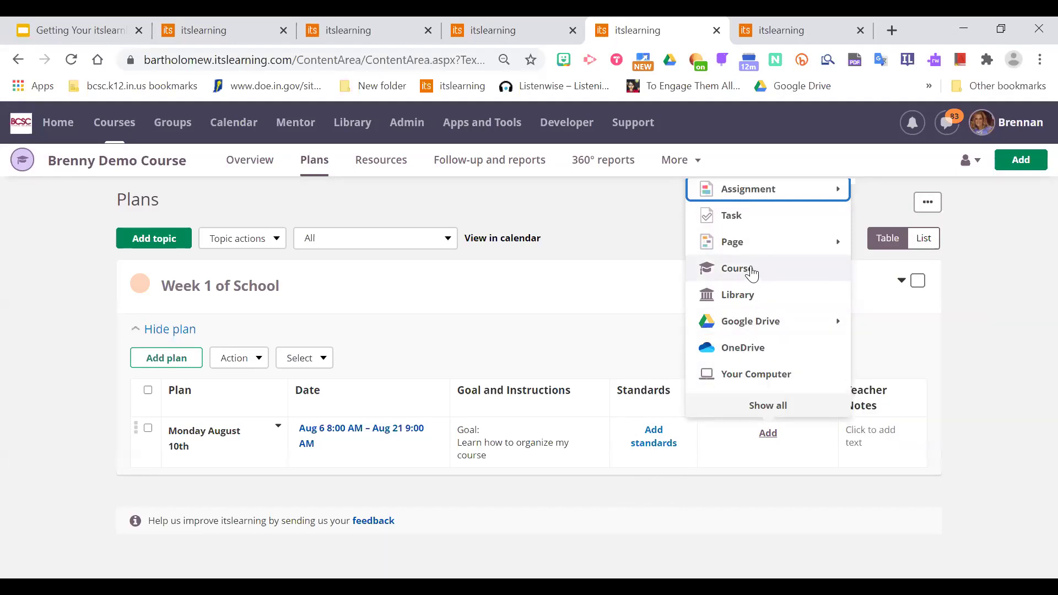
{"action": "left_click", "coordinate": [761, 273]}
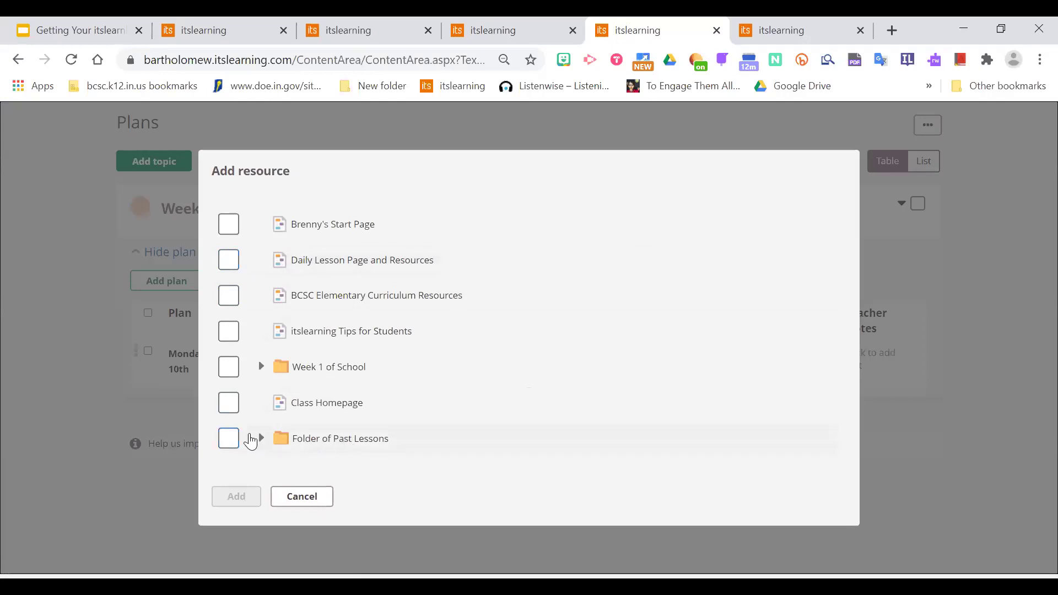
{"action": "left_click", "coordinate": [317, 507]}
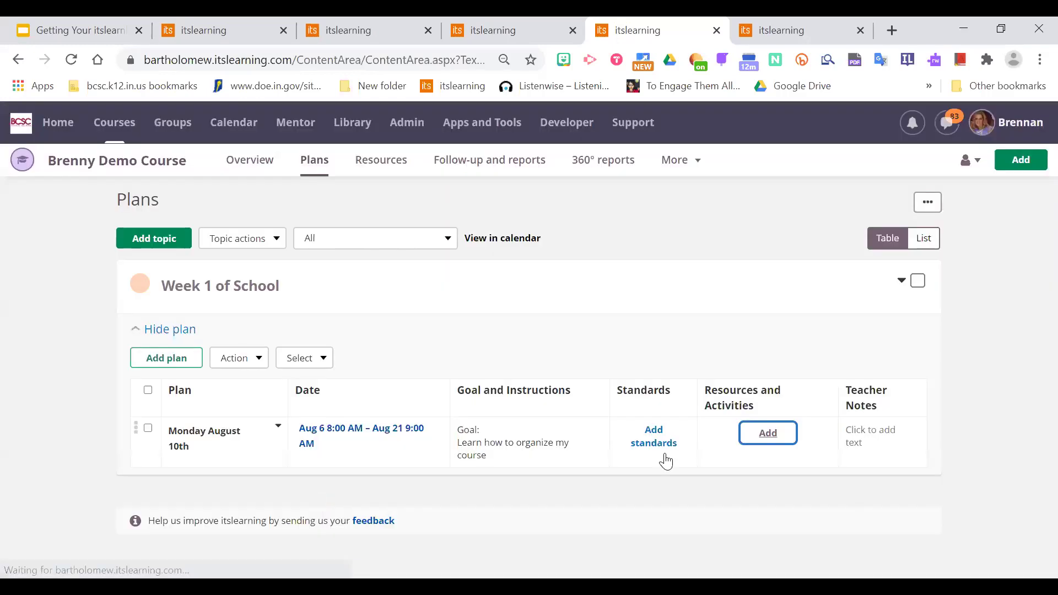
{"action": "left_click", "coordinate": [772, 433]}
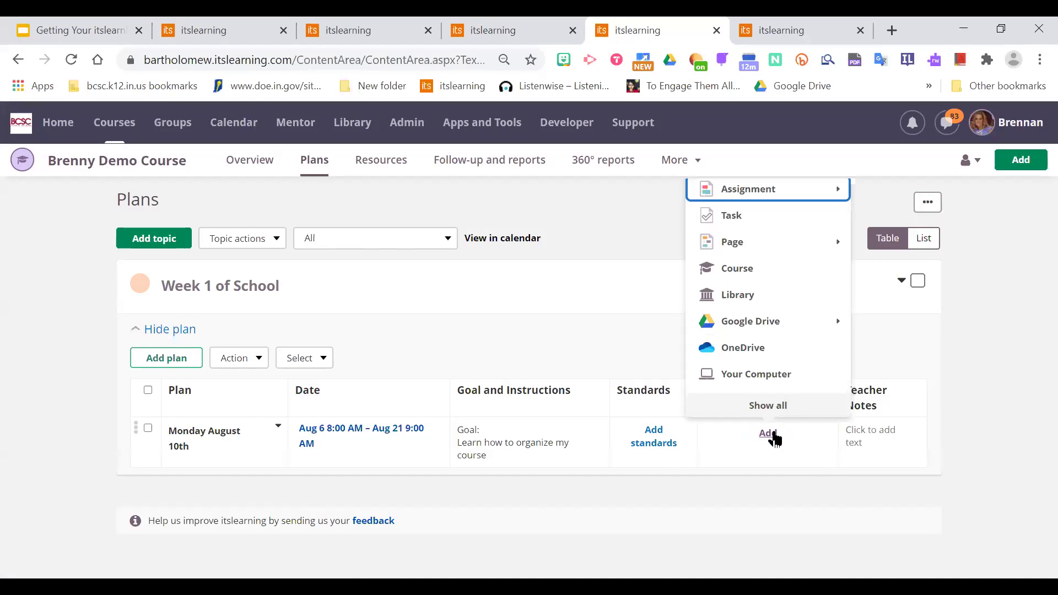
{"action": "mouse_move", "coordinate": [836, 326]}
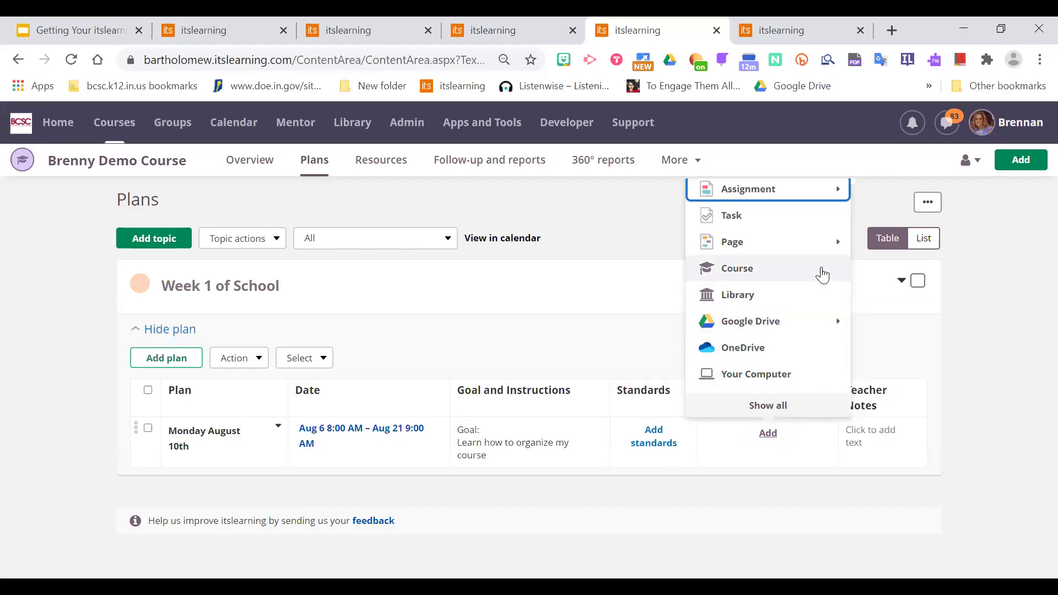
{"action": "mouse_move", "coordinate": [799, 252]}
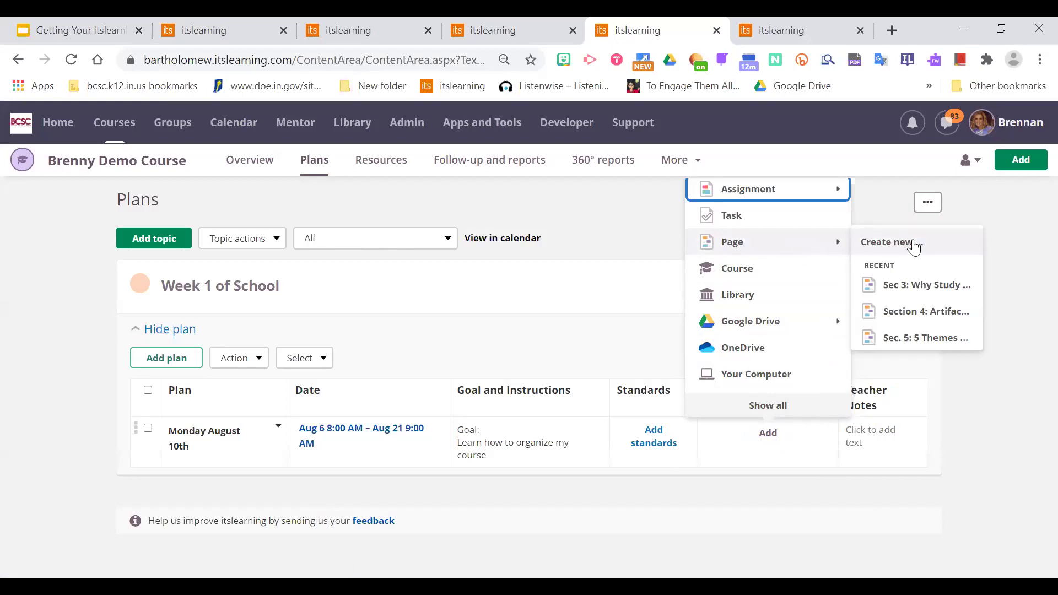
{"action": "mouse_move", "coordinate": [808, 187]}
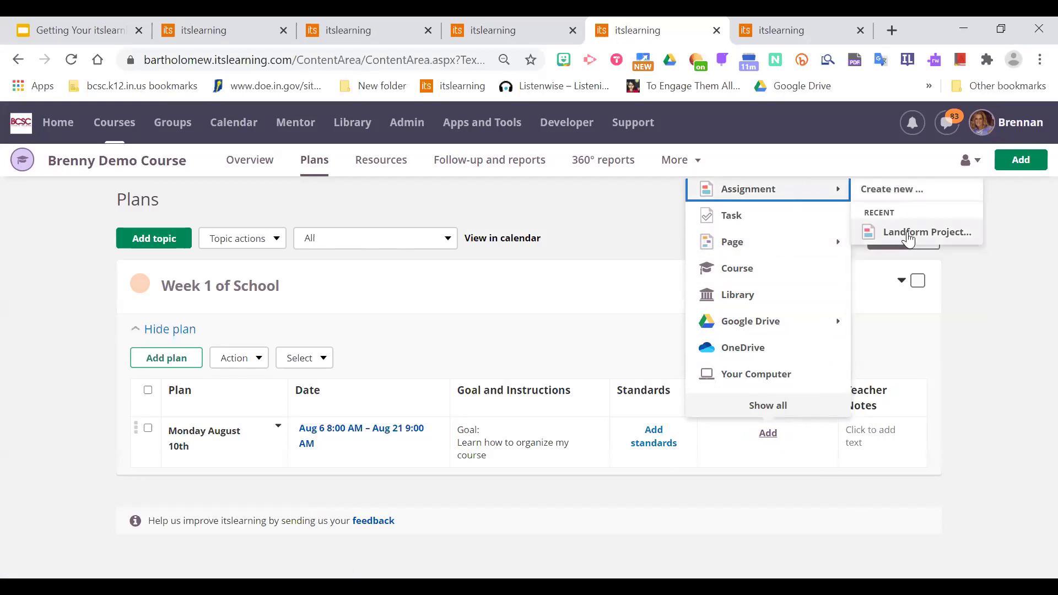
{"action": "left_click", "coordinate": [909, 233]}
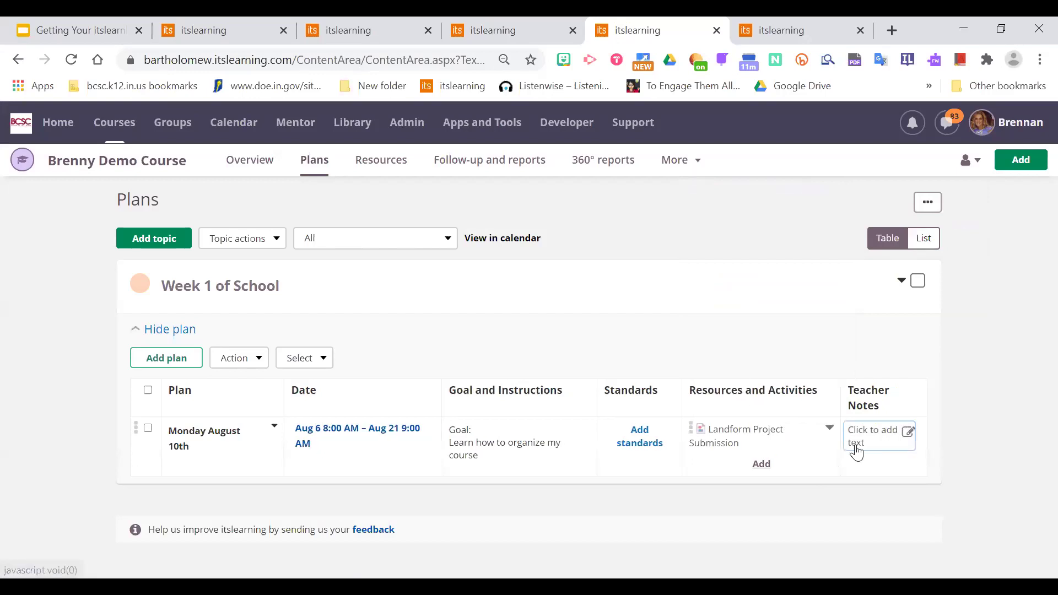
Attach the Drive file Adding Video Guide for Students Spanish and reorder the two resources.
{"action": "left_click", "coordinate": [761, 466]}
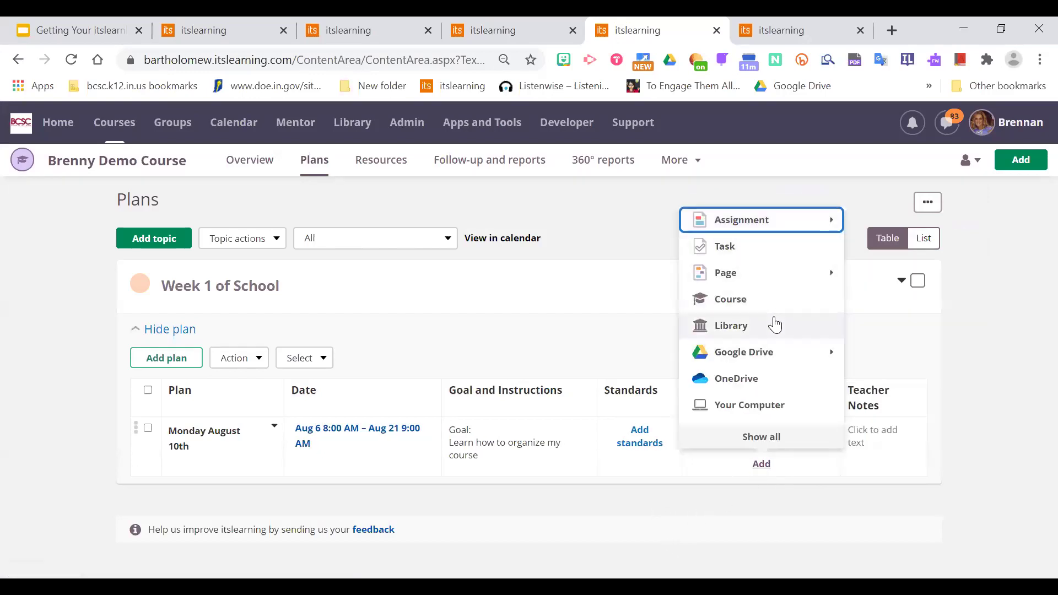
{"action": "mouse_move", "coordinate": [761, 352]}
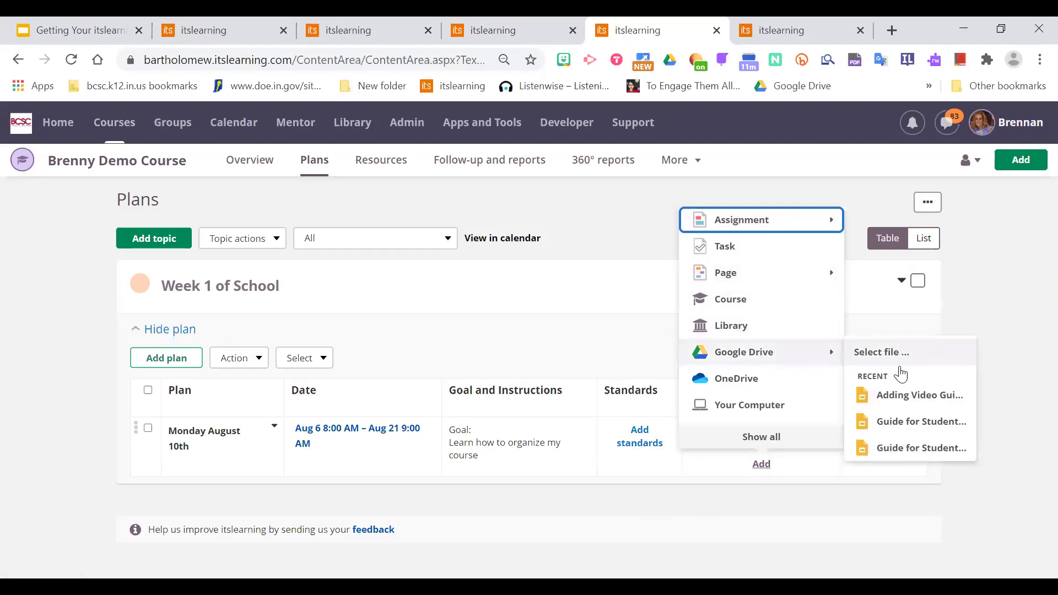
{"action": "left_click", "coordinate": [912, 396]}
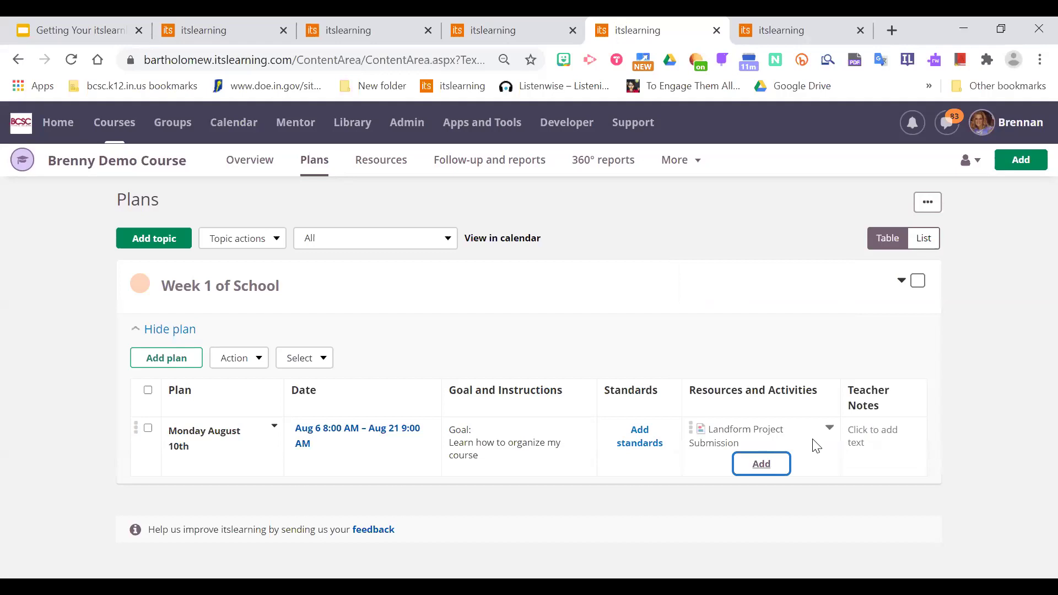
{"action": "scroll", "coordinate": [1032, 408], "scroll_direction": "down", "scroll_amount": 1}
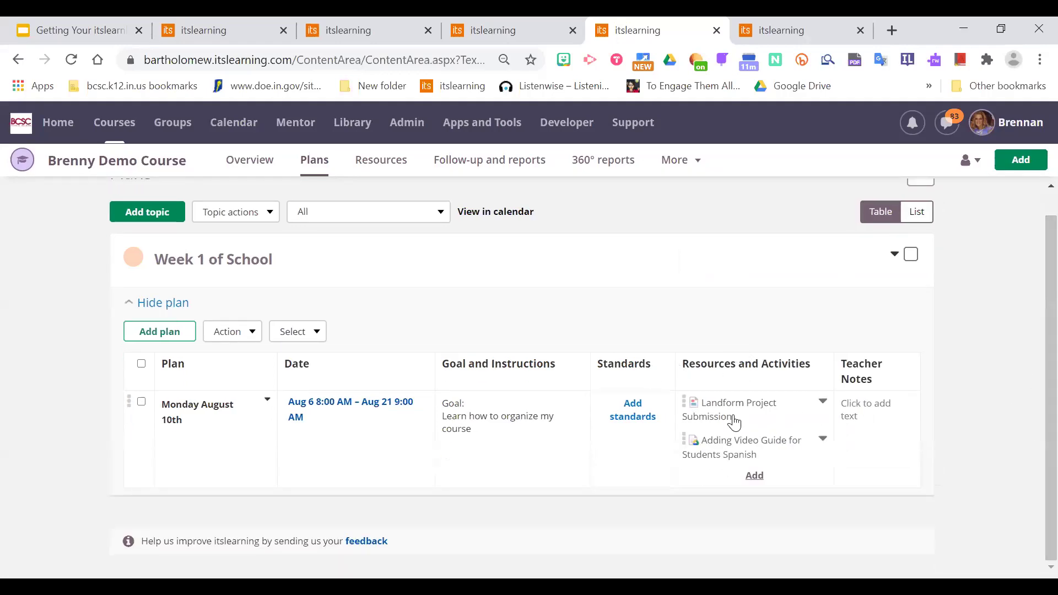
{"action": "mouse_move", "coordinate": [685, 406]}
{"action": "left_mouse_down"}
{"action": "mouse_move", "coordinate": [688, 479]}
{"action": "mouse_move", "coordinate": [684, 400]}
{"action": "left_mouse_up"}
{"action": "left_click", "coordinate": [823, 402]}
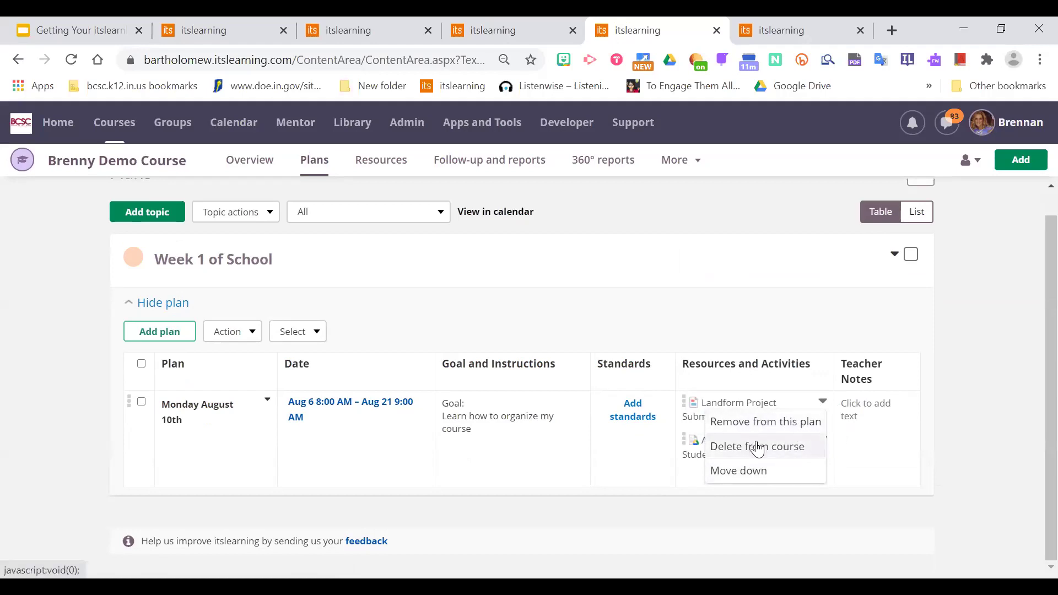
{"action": "left_click", "coordinate": [950, 401]}
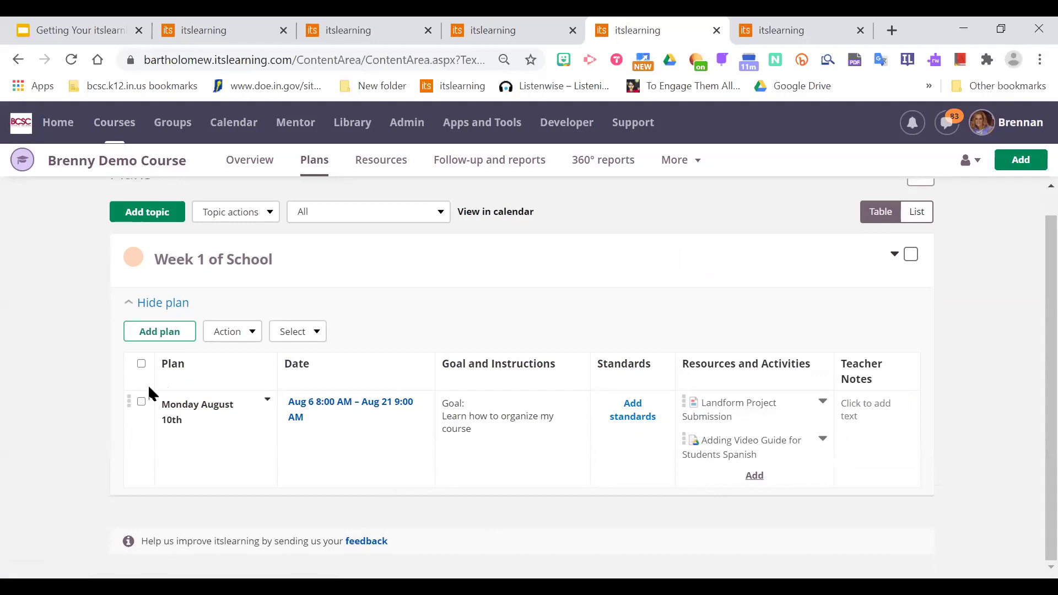
Activate the Monday August 10th plan and view it on the course Overview.
{"action": "left_click", "coordinate": [142, 402]}
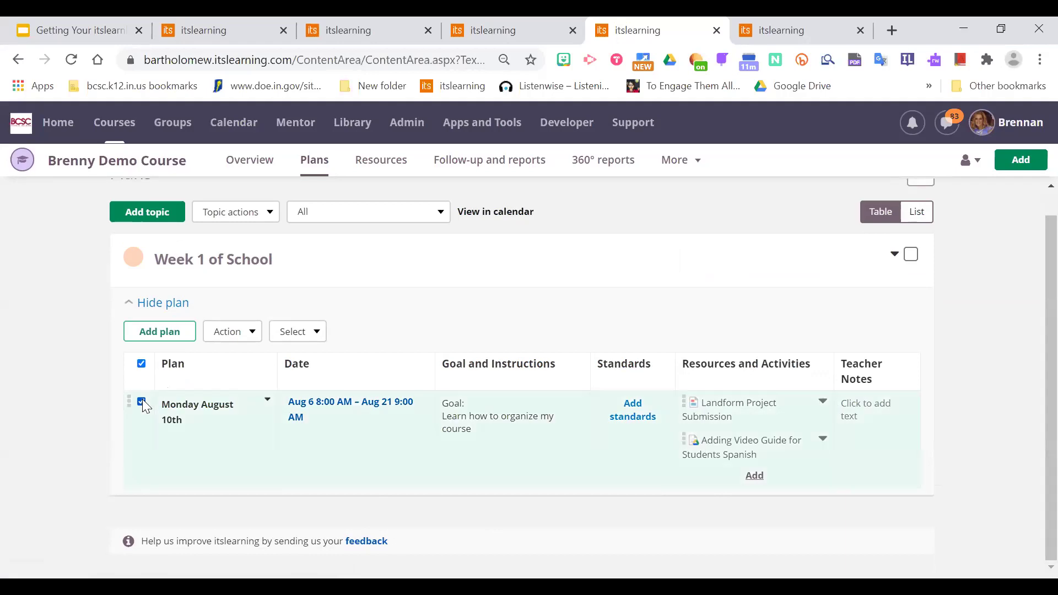
{"action": "left_click", "coordinate": [237, 337]}
{"action": "left_click", "coordinate": [232, 358]}
{"action": "left_click", "coordinate": [239, 334]}
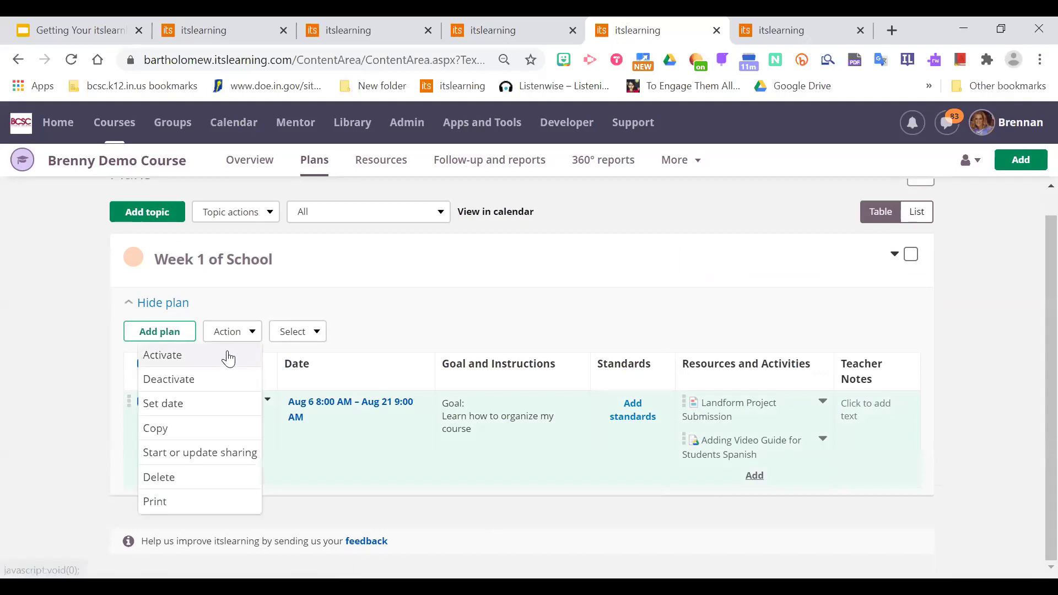
{"action": "left_click", "coordinate": [160, 354]}
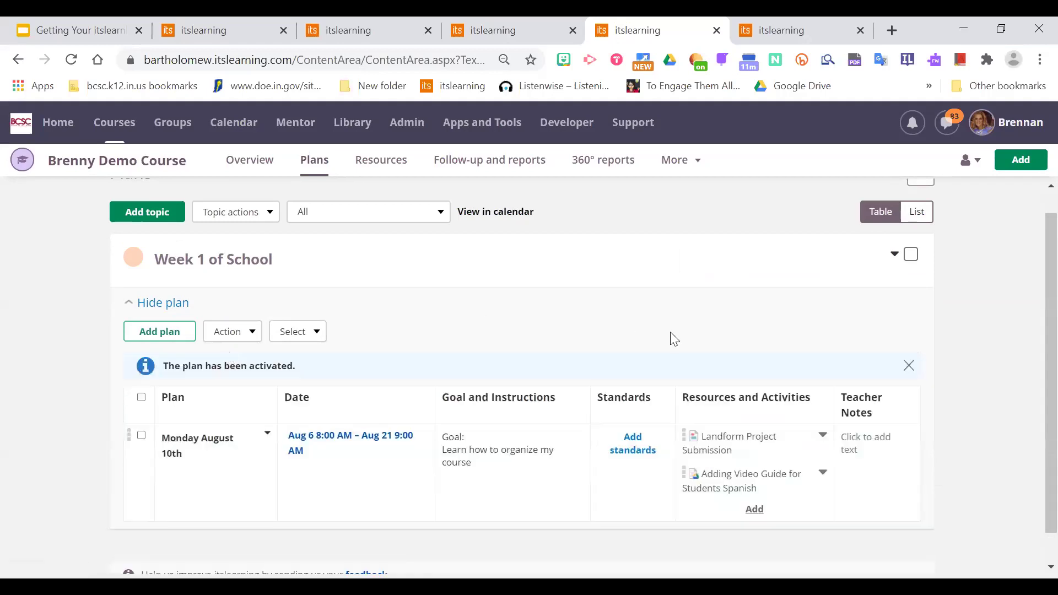
{"action": "left_click", "coordinate": [260, 161]}
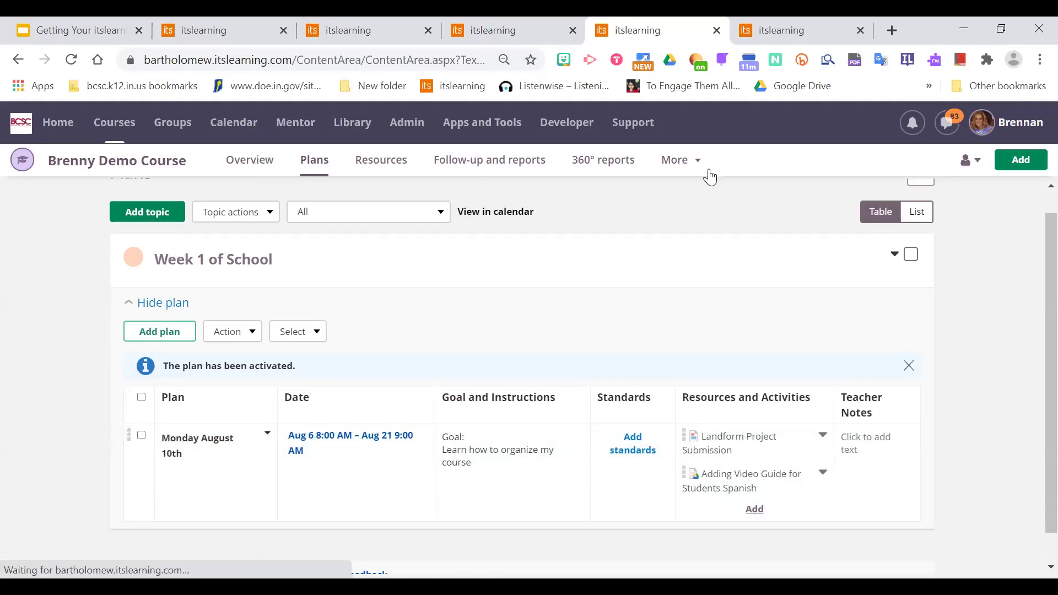
{"action": "left_click", "coordinate": [970, 161]}
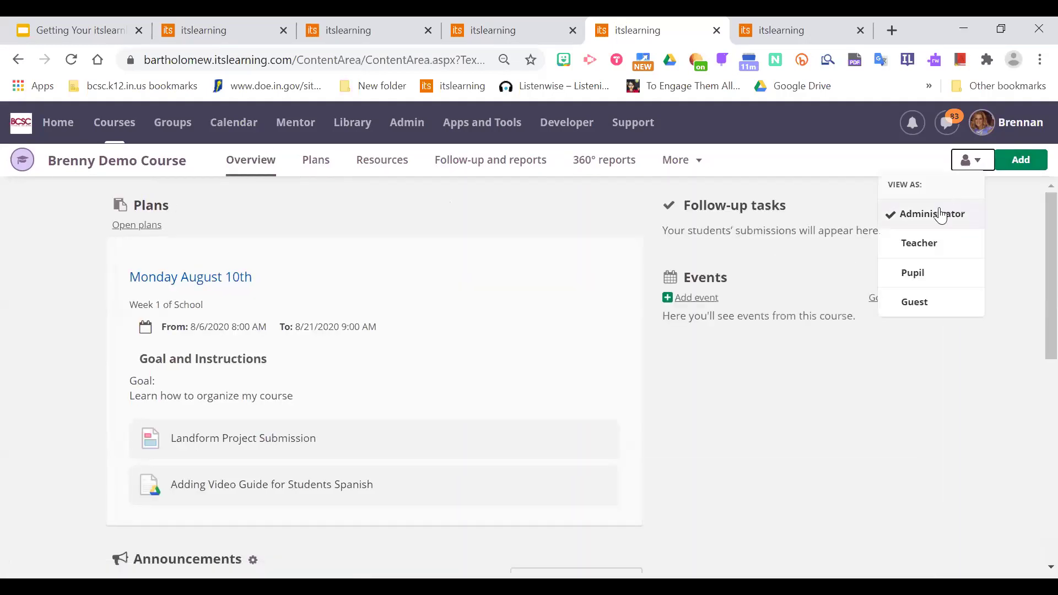
{"action": "left_click", "coordinate": [920, 273]}
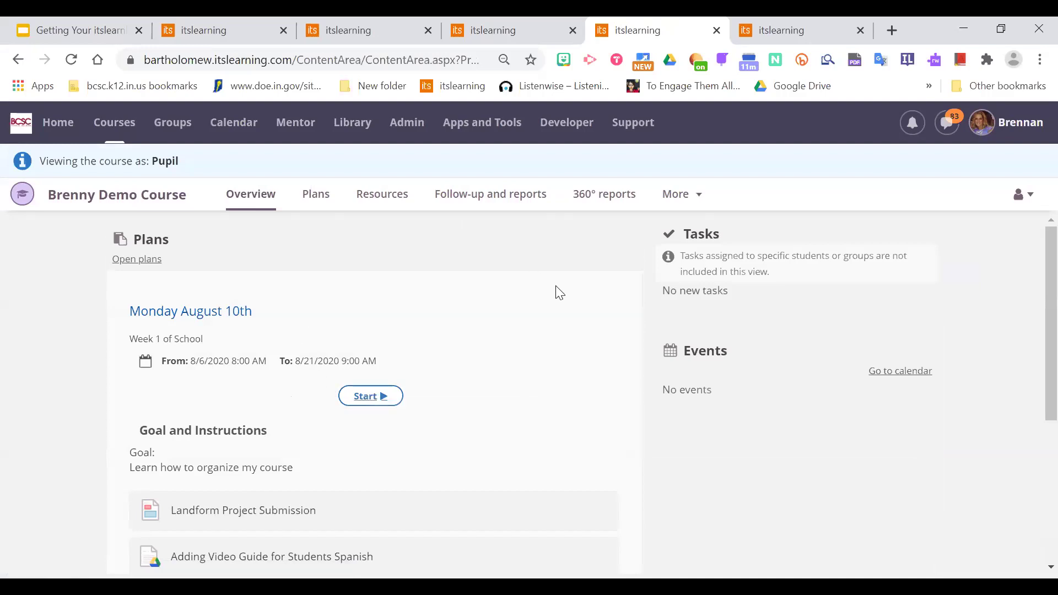
{"action": "left_click", "coordinate": [1024, 194]}
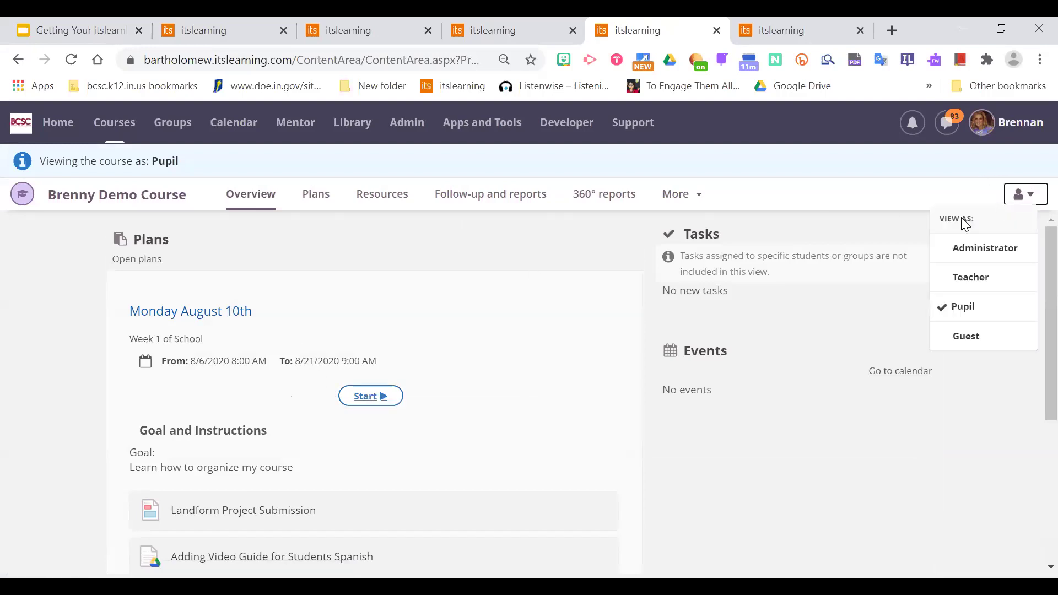
{"action": "left_click", "coordinate": [973, 251]}
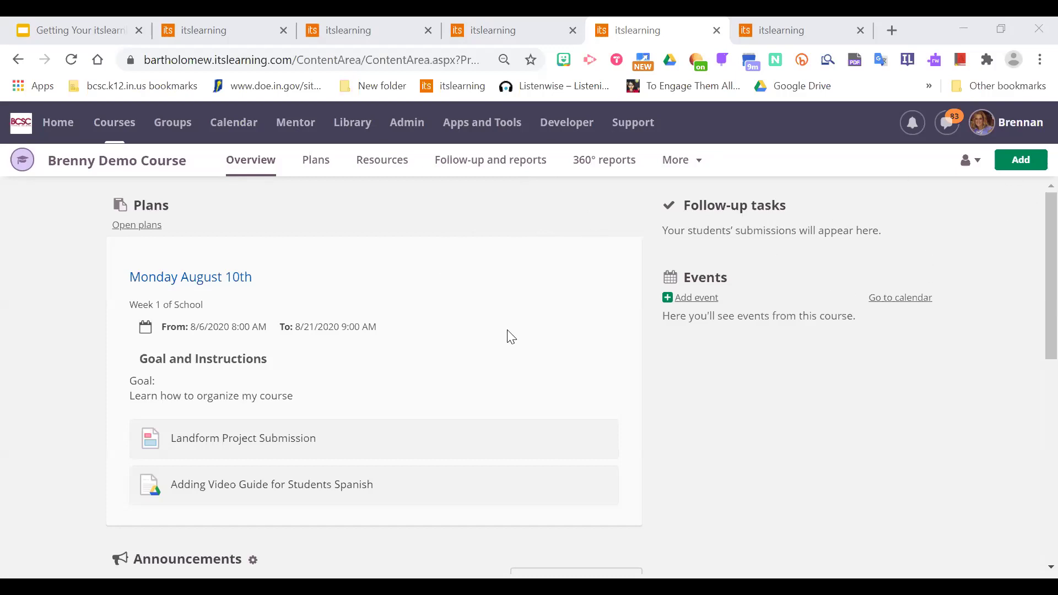
Start a new assignment for Brenny Demo Course from the green Add menu.
{"action": "left_click", "coordinate": [1017, 162]}
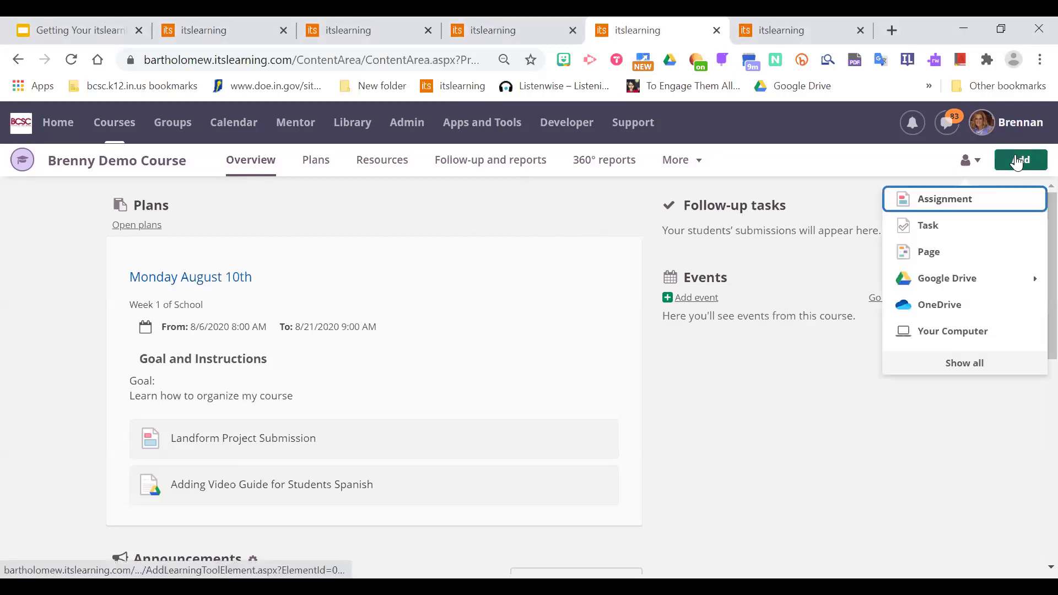
{"action": "left_click", "coordinate": [972, 201]}
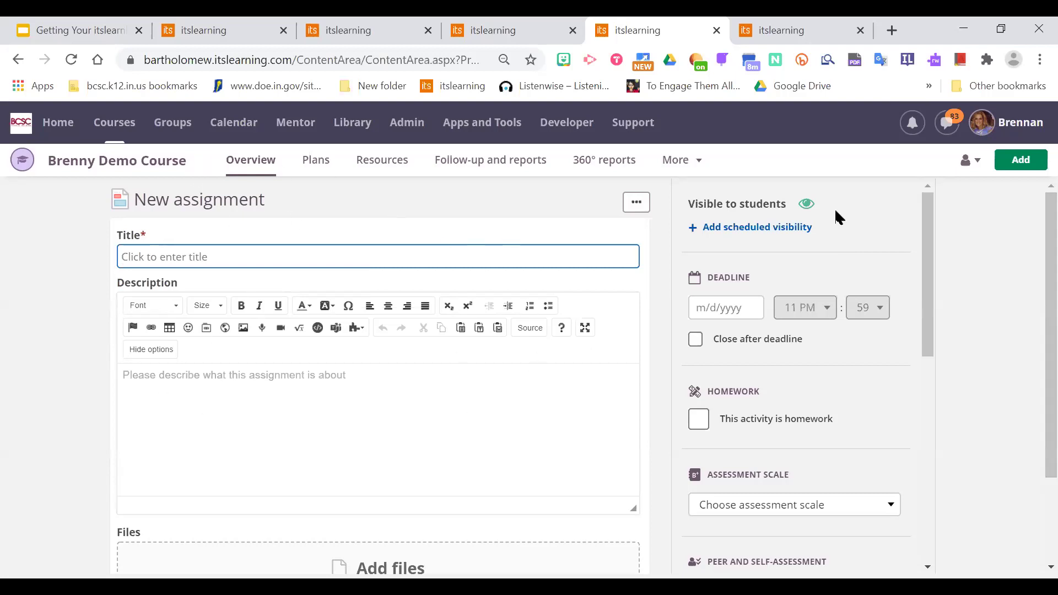
{"action": "scroll", "coordinate": [1033, 355], "scroll_direction": "down", "scroll_amount": 2}
{"action": "scroll", "coordinate": [1033, 232], "scroll_direction": "up", "scroll_amount": 2}
Title the new assignment 'Vocabulary Activity' and place the cursor in the description editor.
{"action": "left_click", "coordinate": [211, 260]}
{"action": "type", "text": "Vocabulary Ac"}
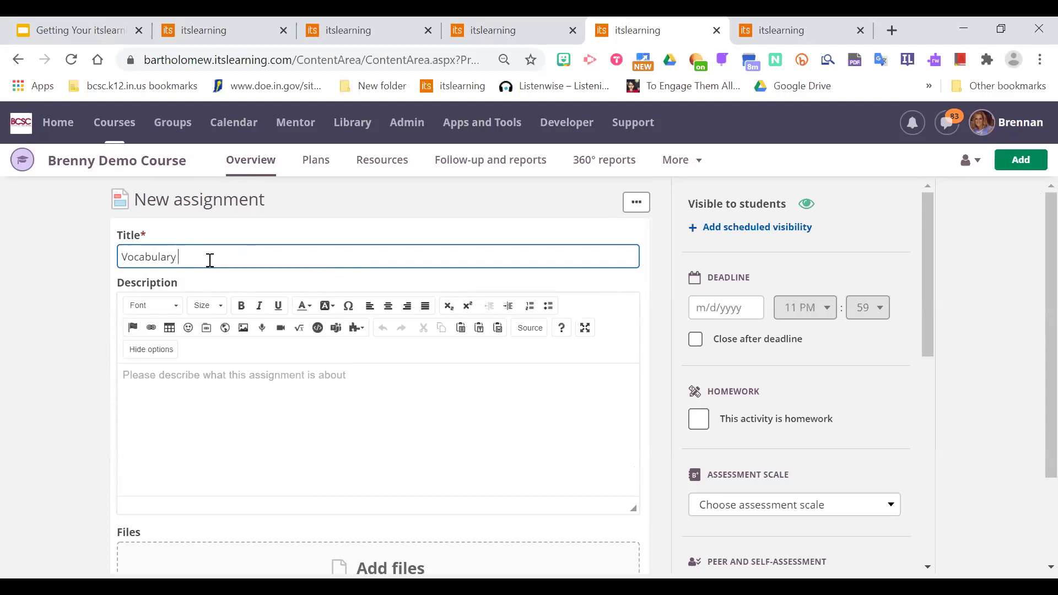
{"action": "type", "text": "tivity"}
{"action": "left_click", "coordinate": [261, 411]}
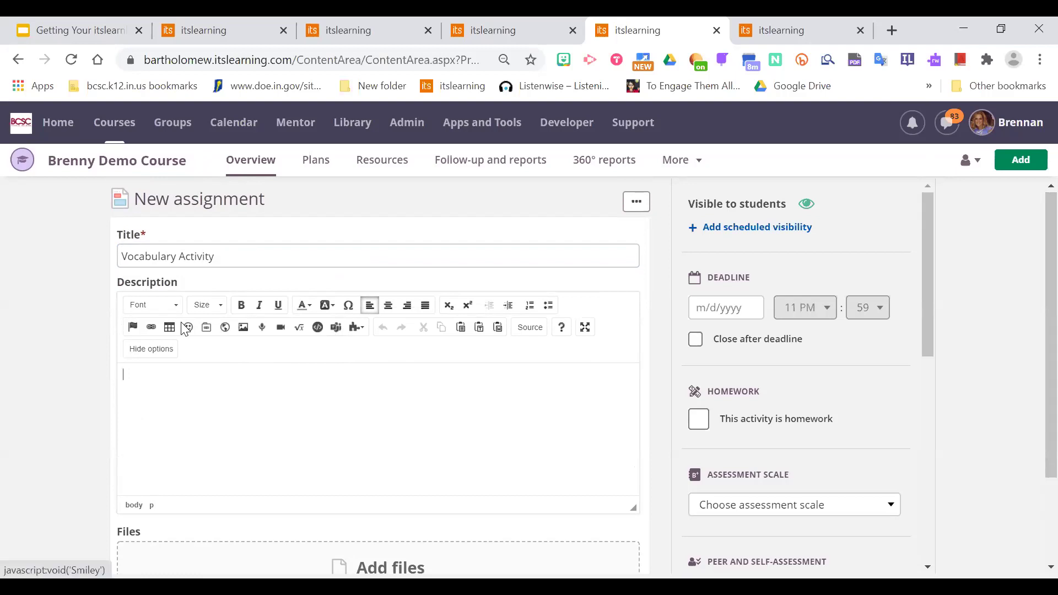
{"action": "left_click", "coordinate": [153, 350]}
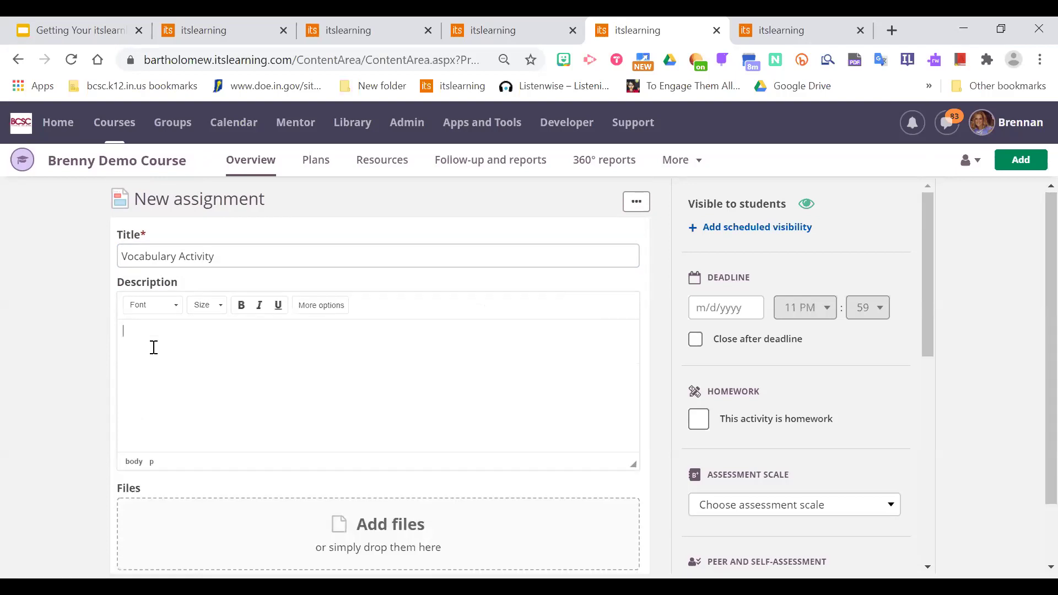
{"action": "left_click", "coordinate": [325, 306]}
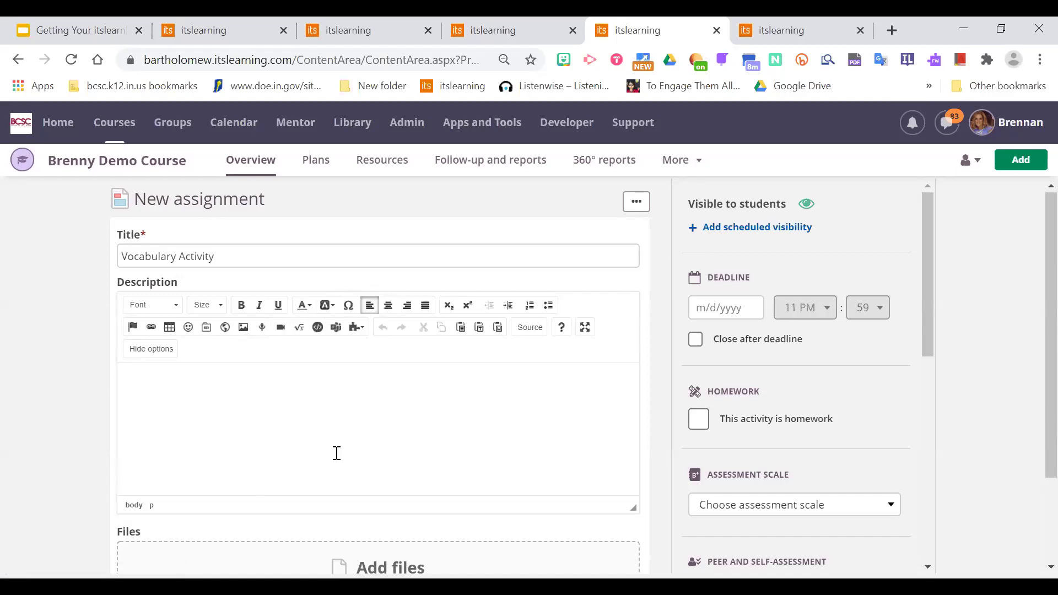
Type the description 'Please define the 5 terms.', fixing the typo.
{"action": "type", "text": "Please define the 5 fo"}
{"action": "key", "text": "BackSpace"}
{"action": "type", "text": "erms."}
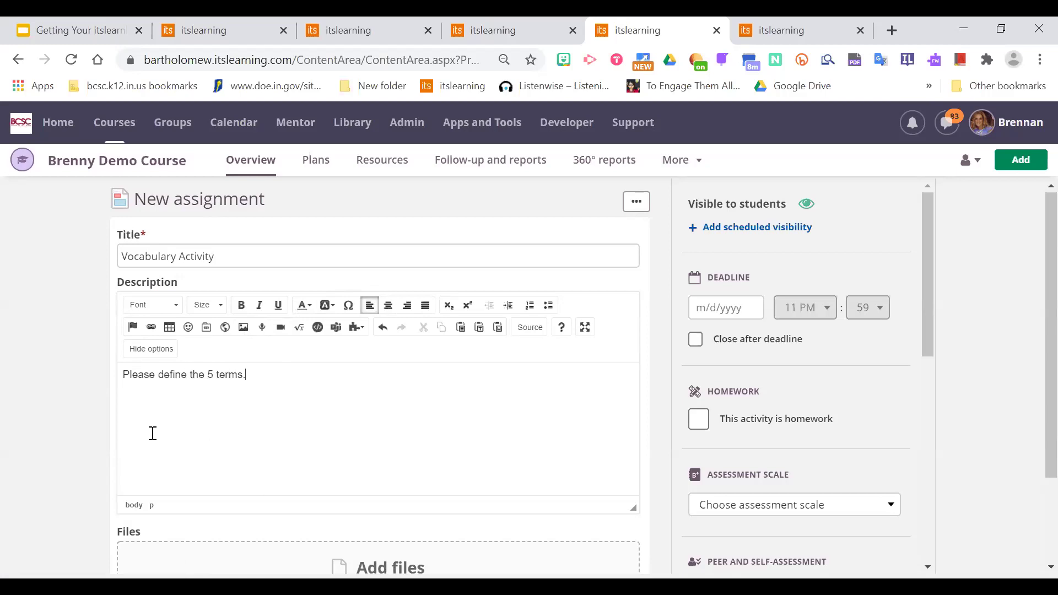
{"action": "scroll", "coordinate": [1033, 298], "scroll_direction": "down", "scroll_amount": 1}
{"action": "scroll", "coordinate": [1032, 314], "scroll_direction": "down", "scroll_amount": 1}
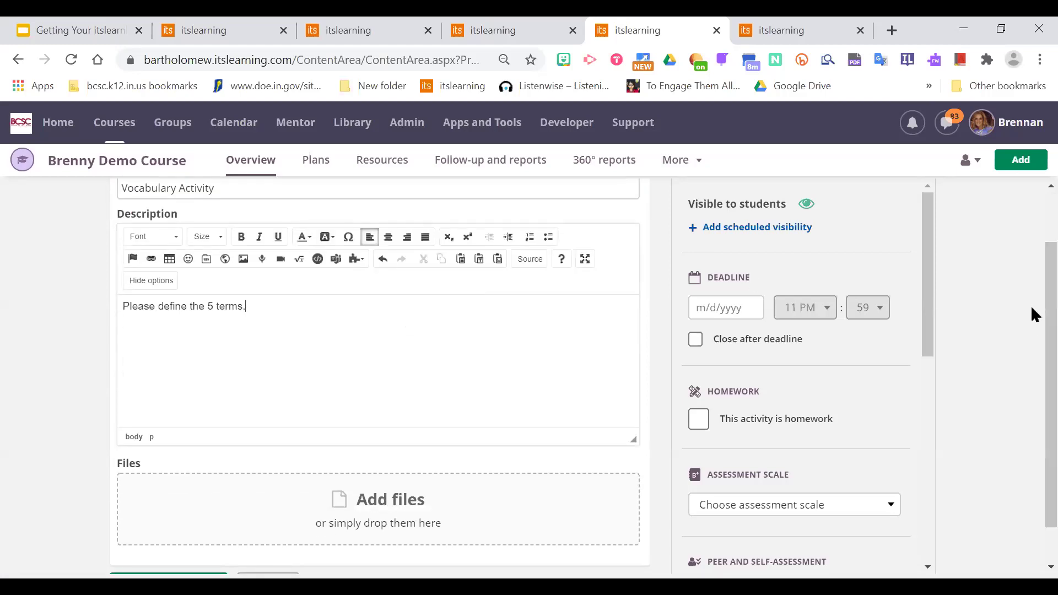
{"action": "scroll", "coordinate": [1032, 293], "scroll_direction": "up", "scroll_amount": 2}
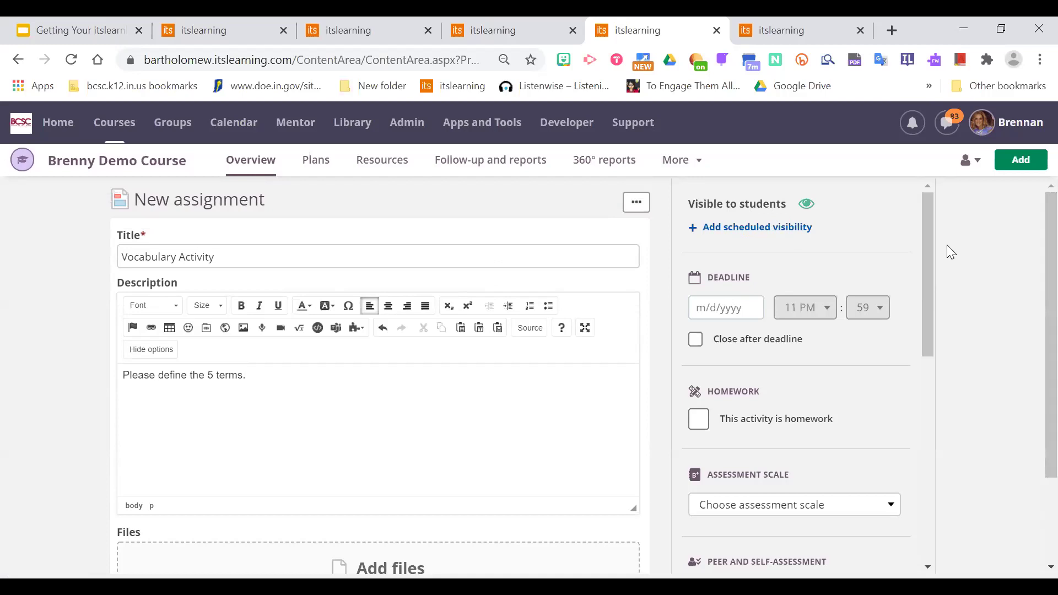
{"action": "left_click_drag", "start_coordinate": [928, 232], "coordinate": [961, 195]}
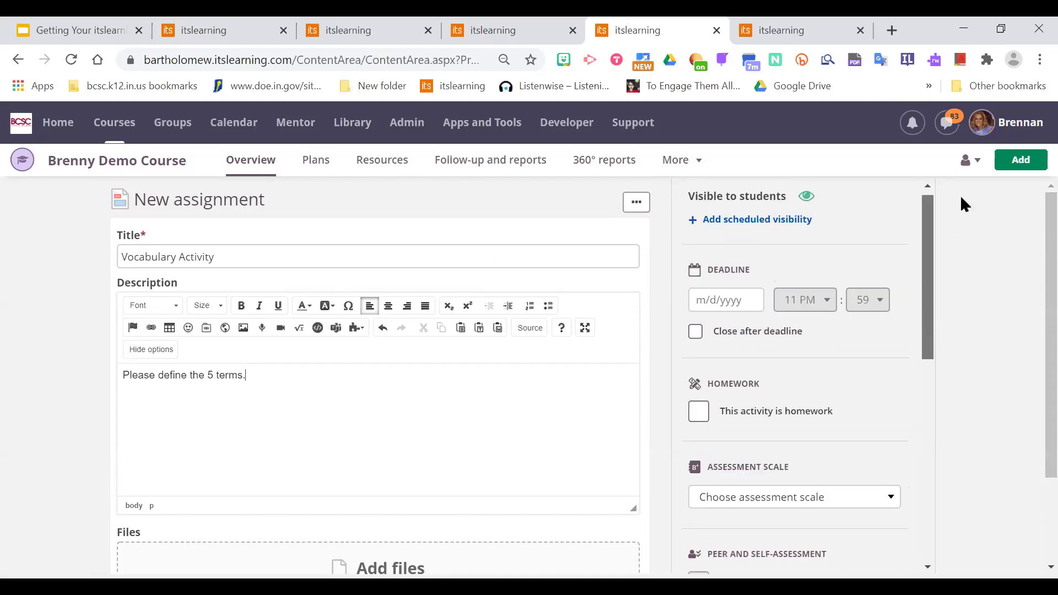
{"action": "left_click", "coordinate": [737, 314]}
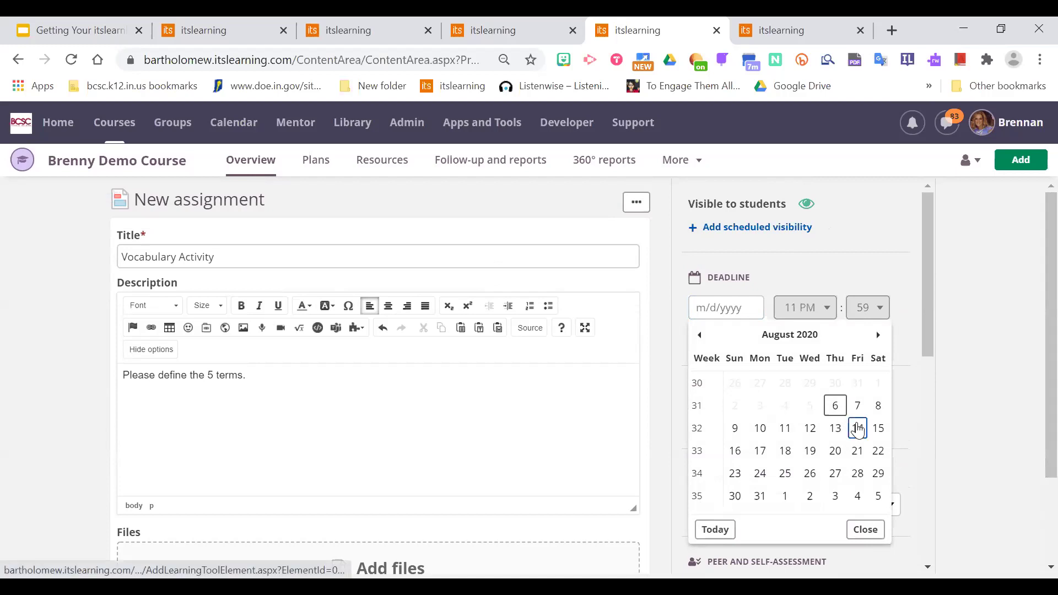
Set the assignment deadline to August 14, 2020 at 11:59 PM.
{"action": "left_click", "coordinate": [858, 429]}
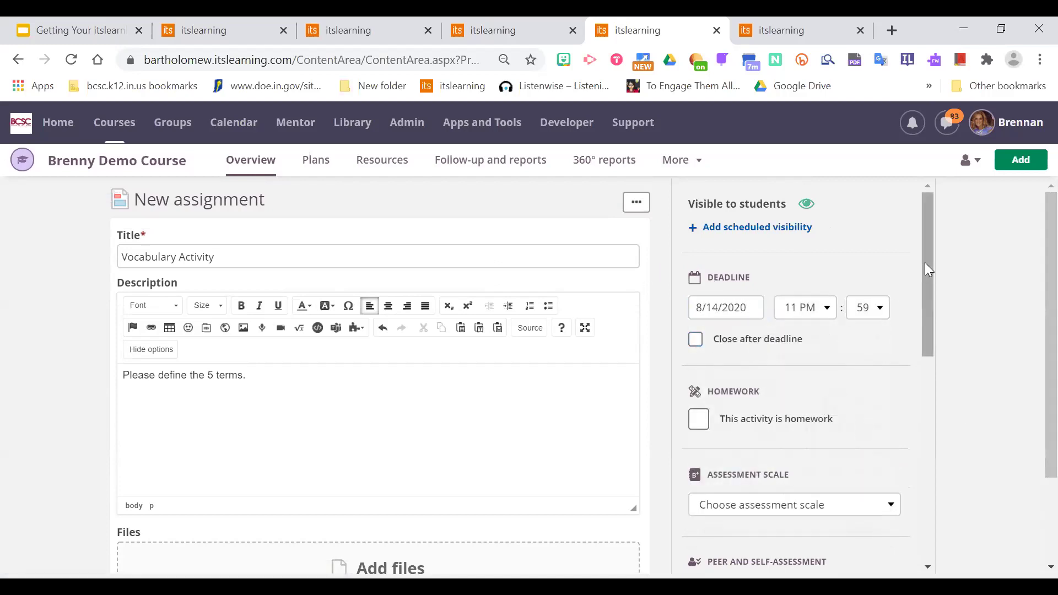
{"action": "scroll", "coordinate": [925, 262], "scroll_direction": "down", "scroll_amount": 1}
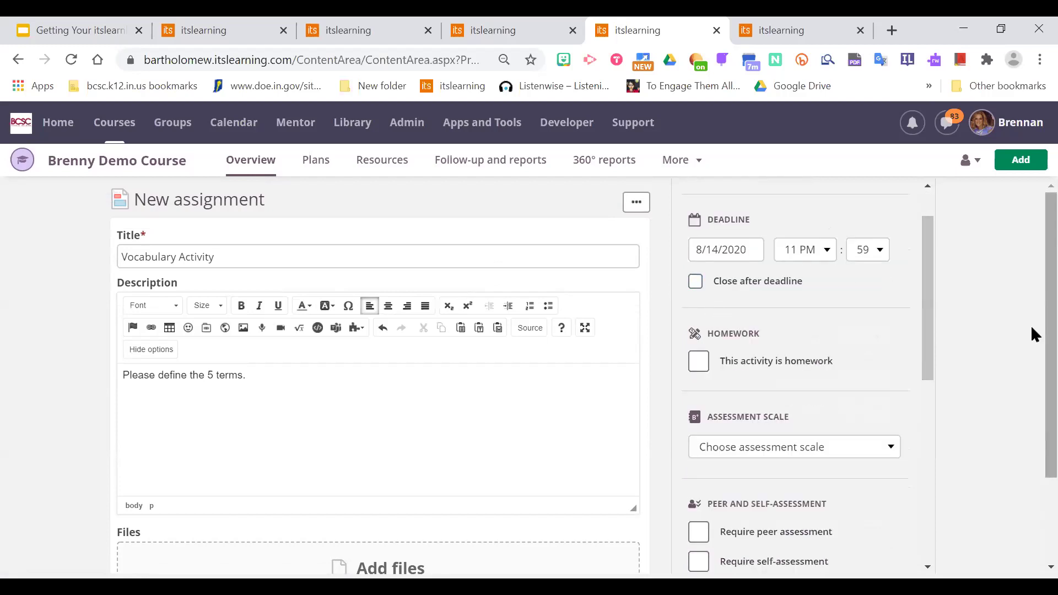
{"action": "left_click_drag", "start_coordinate": [928, 251], "coordinate": [952, 223]}
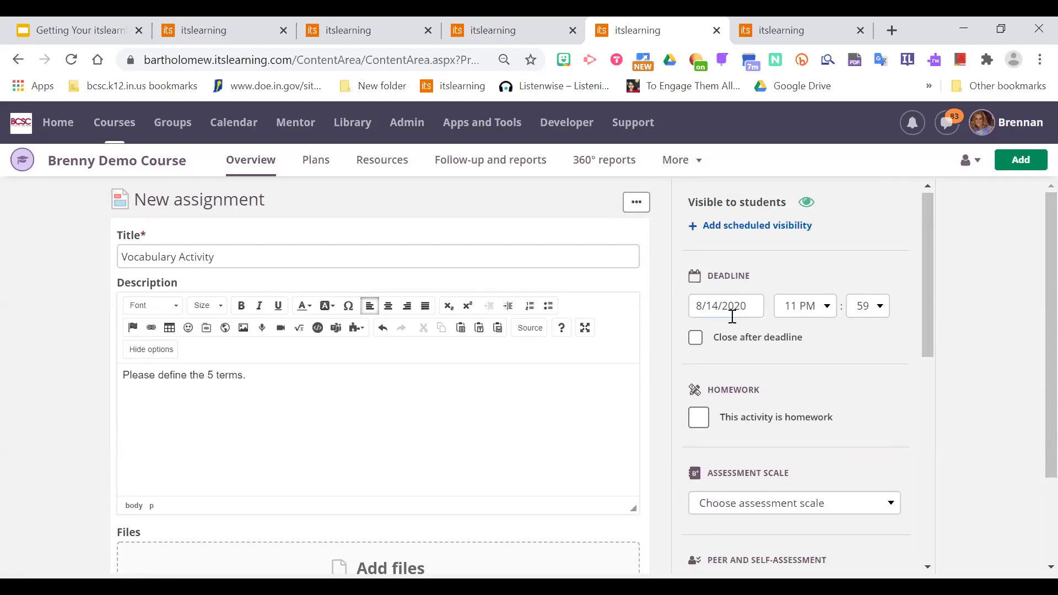
{"action": "left_click_drag", "start_coordinate": [929, 273], "coordinate": [931, 291]}
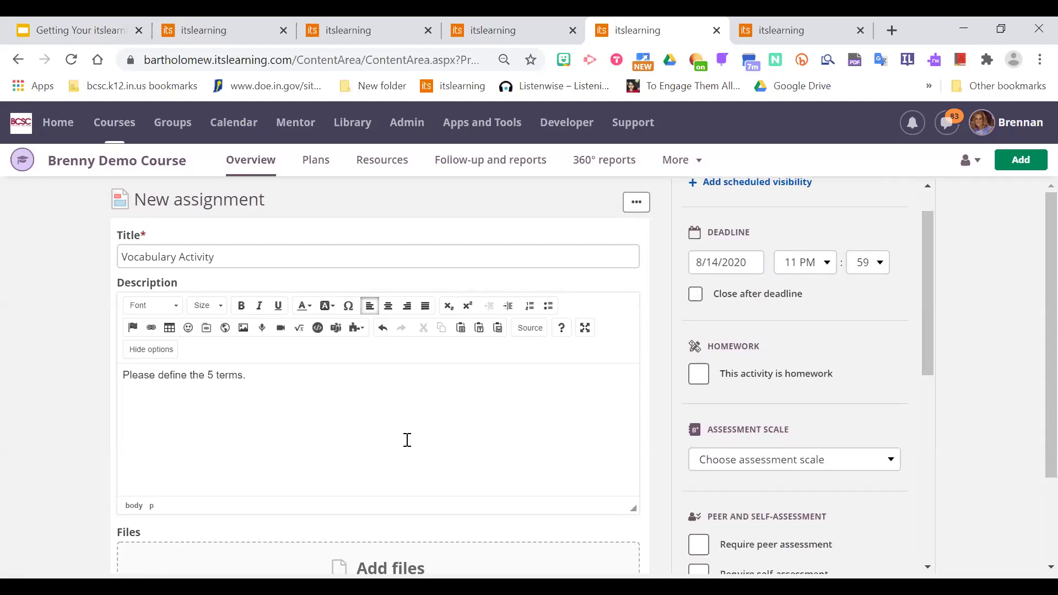
{"action": "scroll", "coordinate": [1031, 297], "scroll_direction": "down", "scroll_amount": 1}
{"action": "scroll", "coordinate": [1031, 308], "scroll_direction": "down", "scroll_amount": 2}
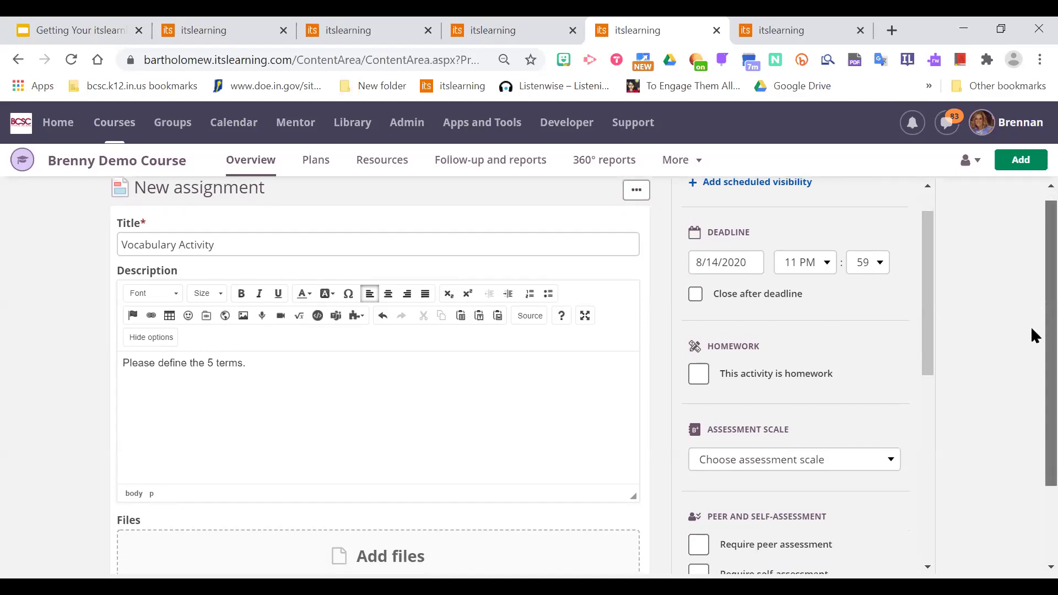
{"action": "left_click_drag", "start_coordinate": [927, 265], "coordinate": [939, 383]}
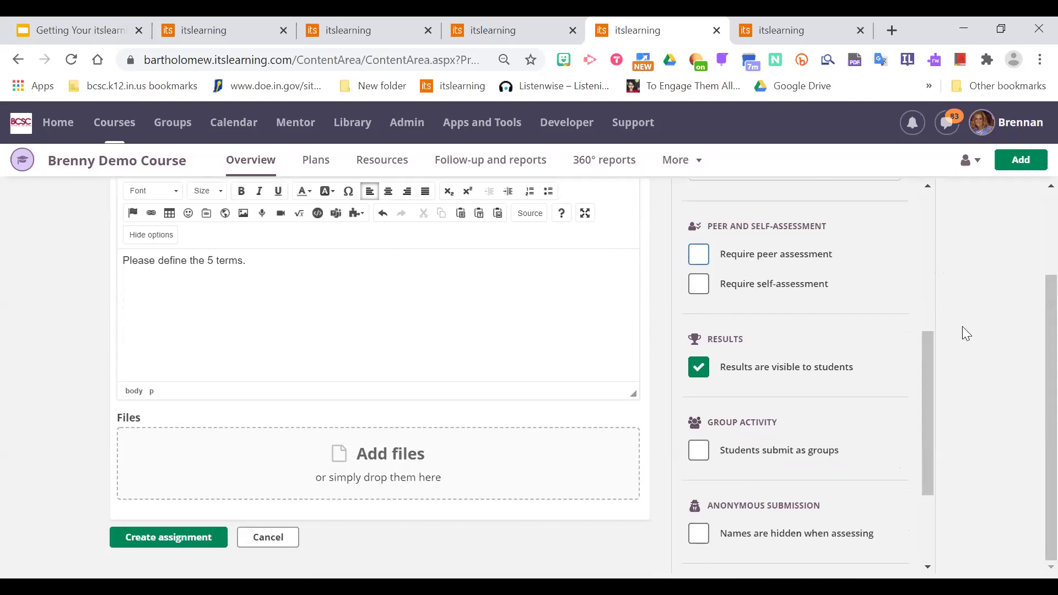
{"action": "left_click_drag", "start_coordinate": [936, 364], "coordinate": [931, 374]}
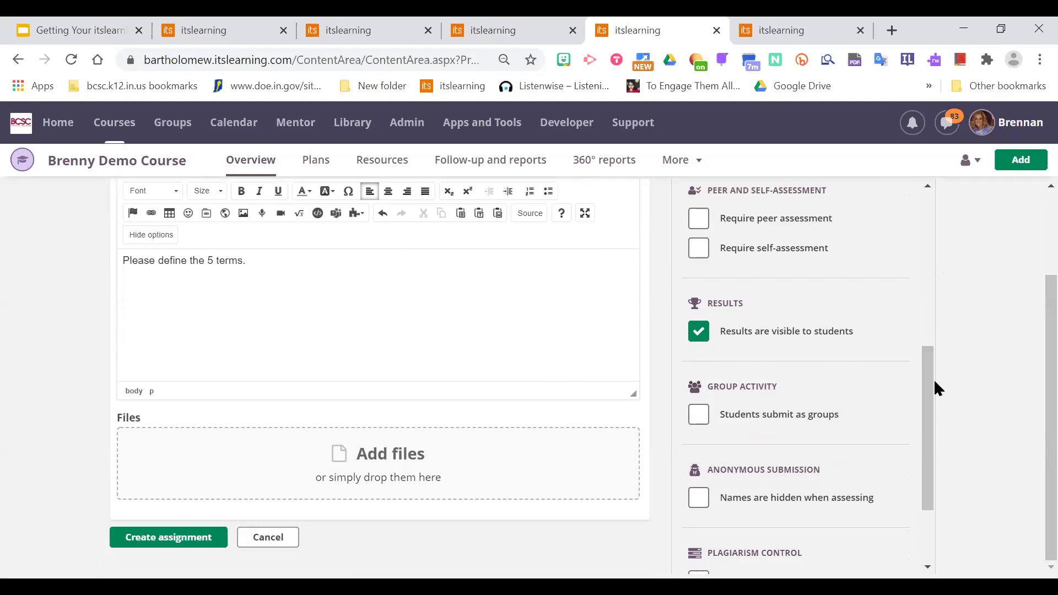
Review the remaining settings, leaving results visible and group, anonymous and plagiarism options off.
{"action": "scroll", "coordinate": [934, 375], "scroll_direction": "up", "scroll_amount": 1}
{"action": "scroll", "coordinate": [937, 378], "scroll_direction": "down", "scroll_amount": 1}
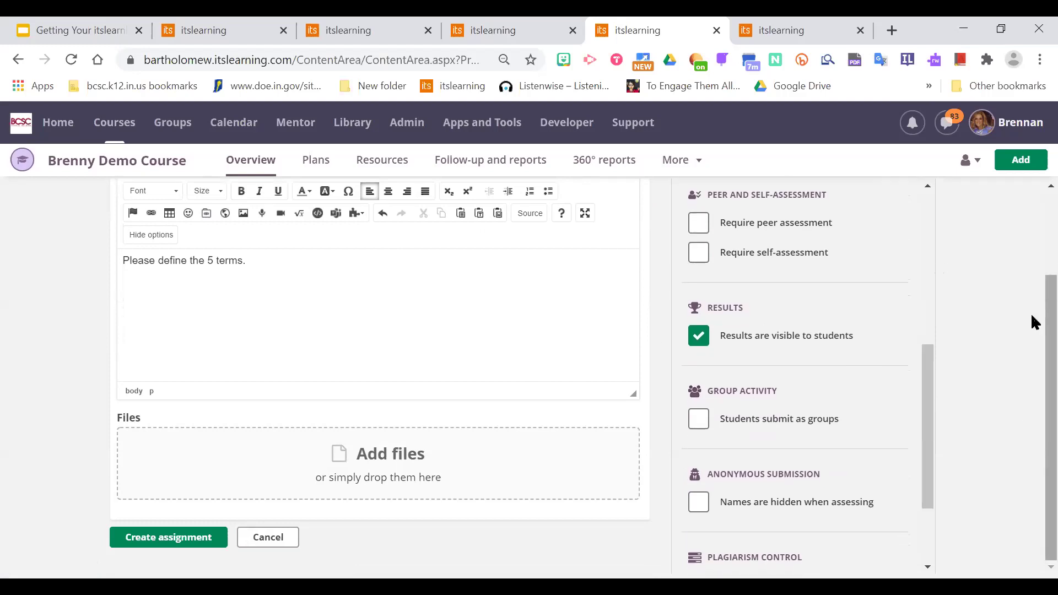
{"action": "scroll", "coordinate": [927, 370], "scroll_direction": "down", "scroll_amount": 1}
{"action": "scroll", "coordinate": [927, 376], "scroll_direction": "down", "scroll_amount": 1}
{"action": "scroll", "coordinate": [928, 372], "scroll_direction": "up", "scroll_amount": 1}
{"action": "left_click_drag", "start_coordinate": [928, 366], "coordinate": [929, 401]}
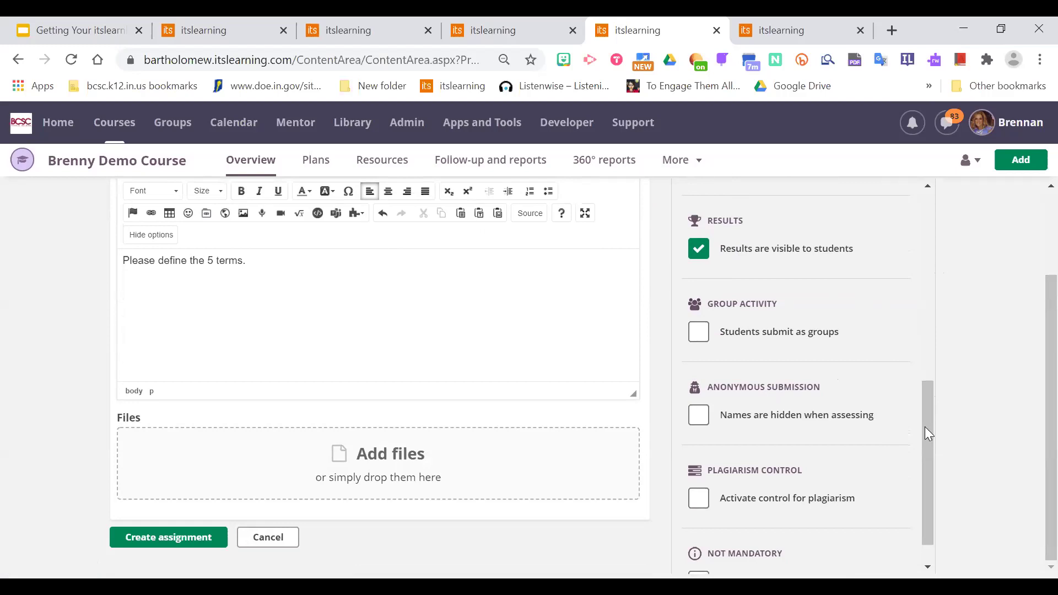
{"action": "scroll", "coordinate": [925, 427], "scroll_direction": "down", "scroll_amount": 1}
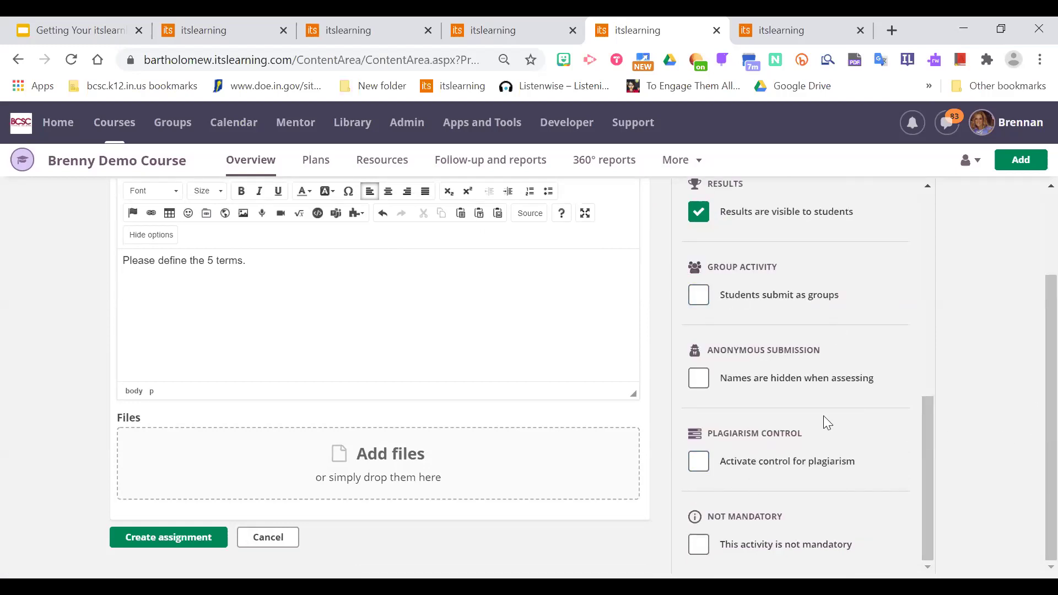
{"action": "mouse_move", "coordinate": [799, 451]}
{"action": "mouse_move", "coordinate": [699, 461]}
{"action": "left_click", "coordinate": [182, 303]}
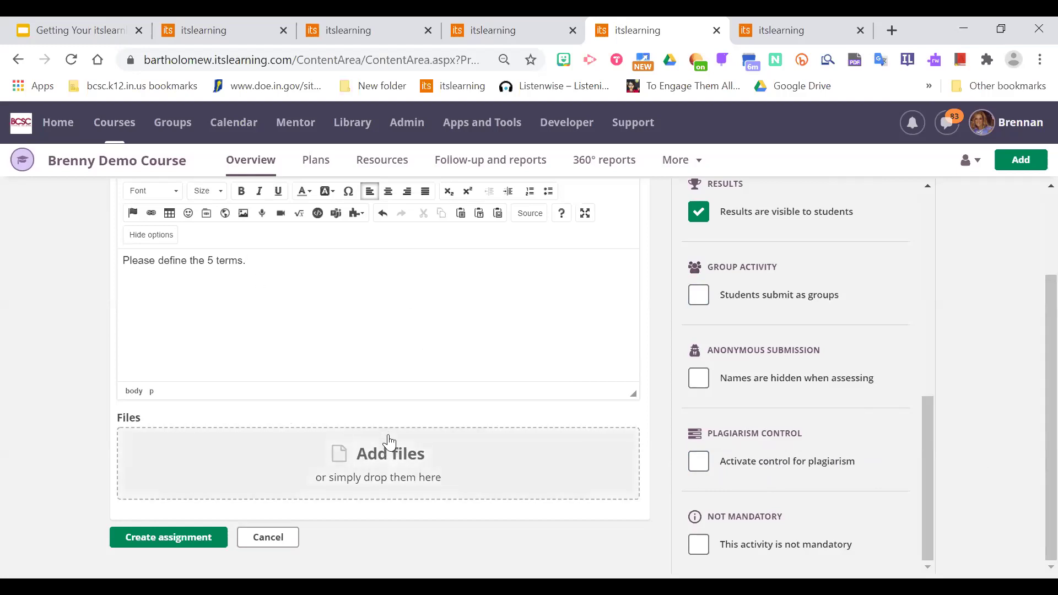
Attach the Geography and the Nile River docx from Google Drive as view-only.
{"action": "left_click", "coordinate": [390, 442]}
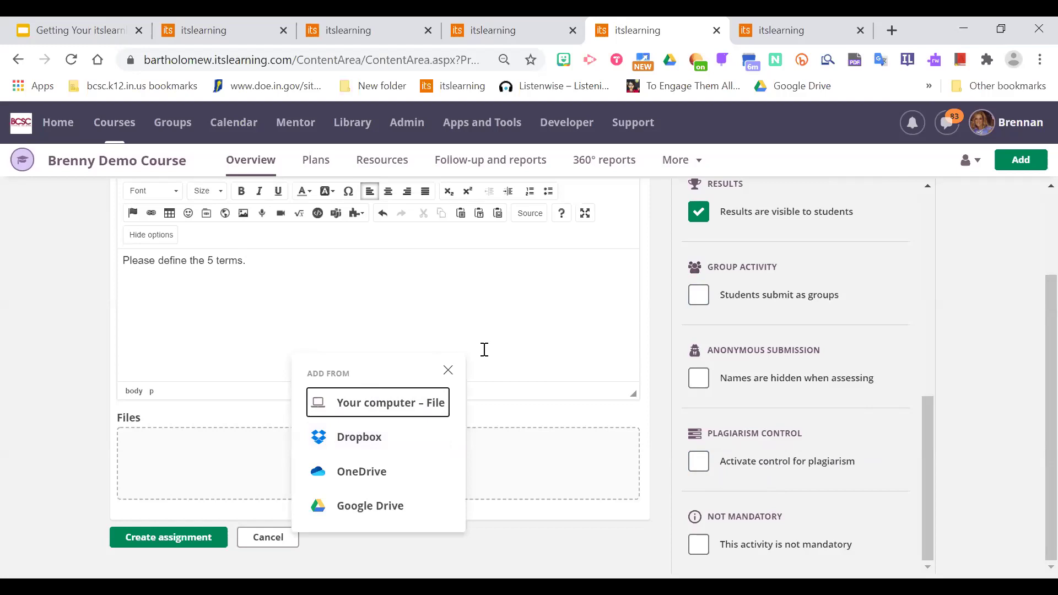
{"action": "left_click", "coordinate": [393, 503]}
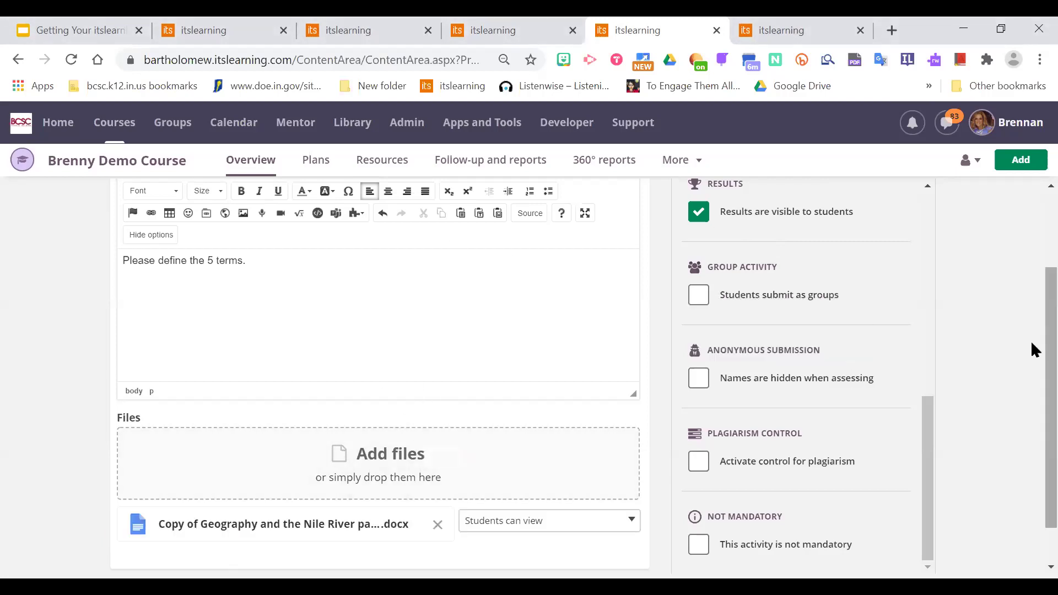
{"action": "scroll", "coordinate": [1032, 386], "scroll_direction": "down", "scroll_amount": 1}
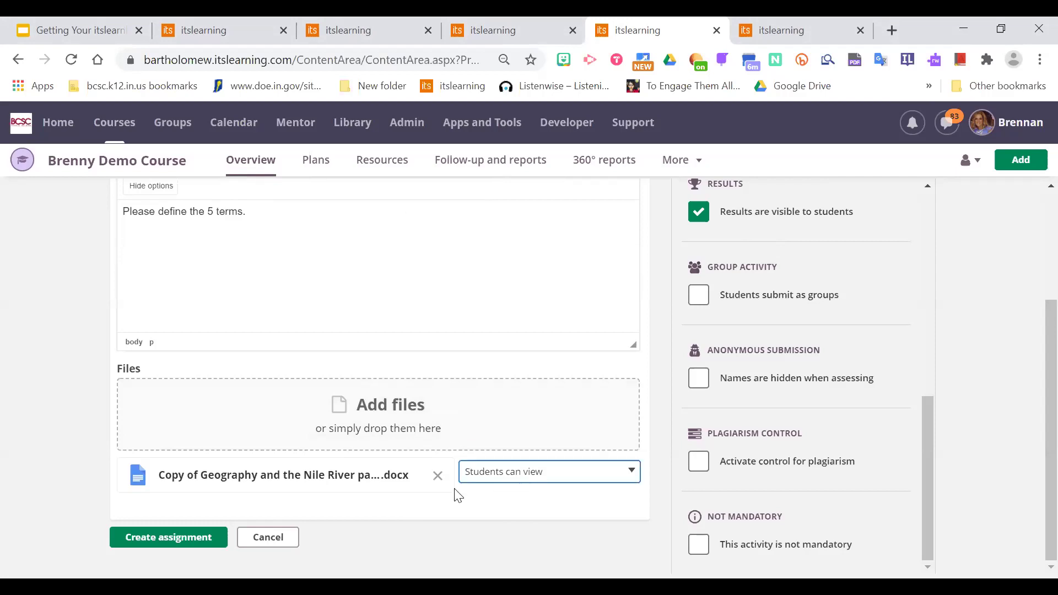
{"action": "left_click", "coordinate": [568, 483]}
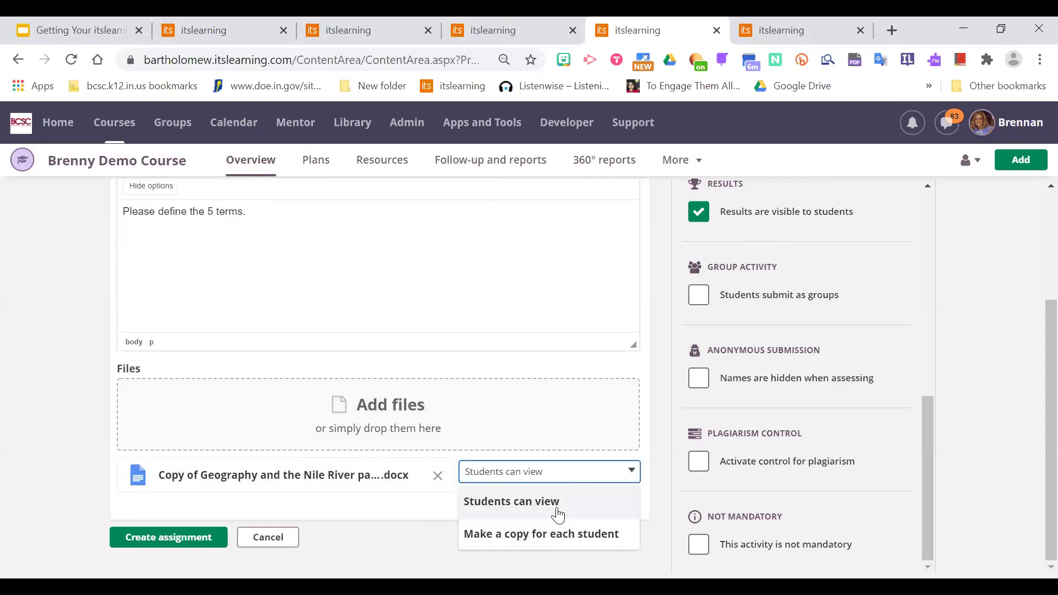
{"action": "left_click", "coordinate": [529, 507]}
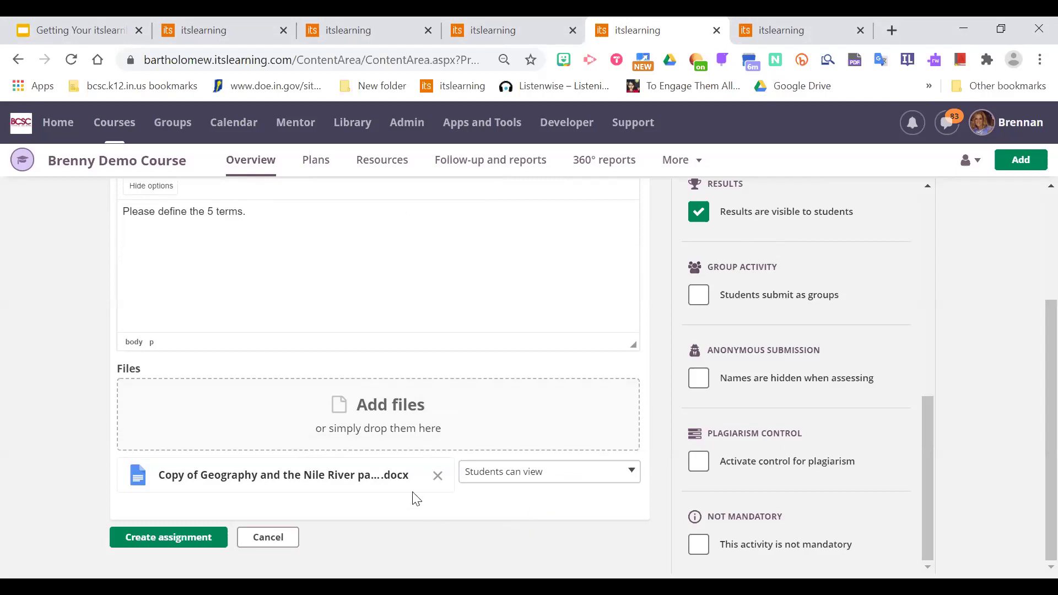
Attach Nile River Vocabulary Notes with a copy per student and create the assignment.
{"action": "left_click", "coordinate": [364, 396]}
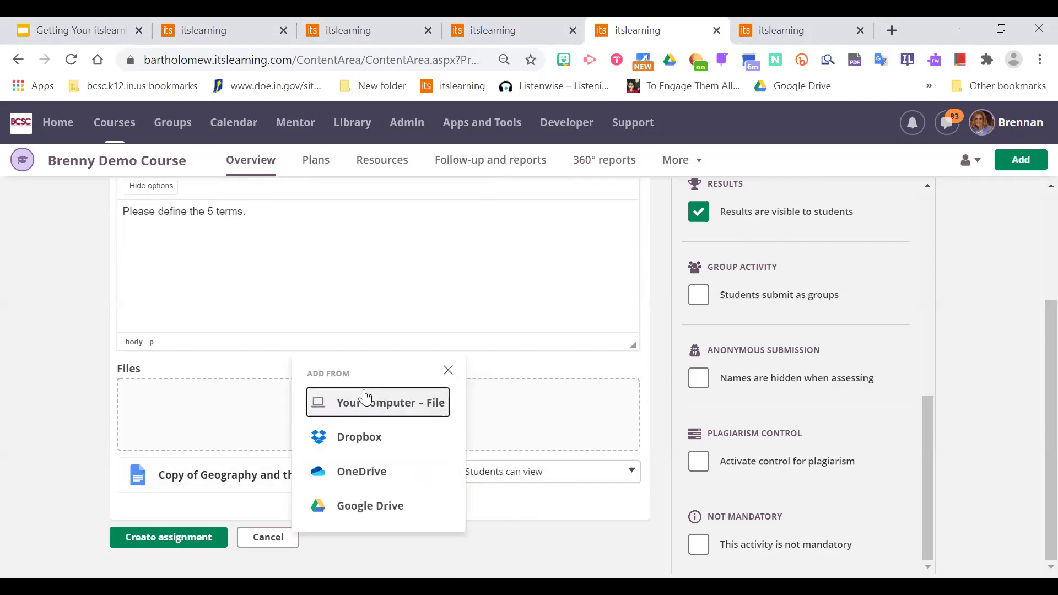
{"action": "left_click", "coordinate": [371, 503]}
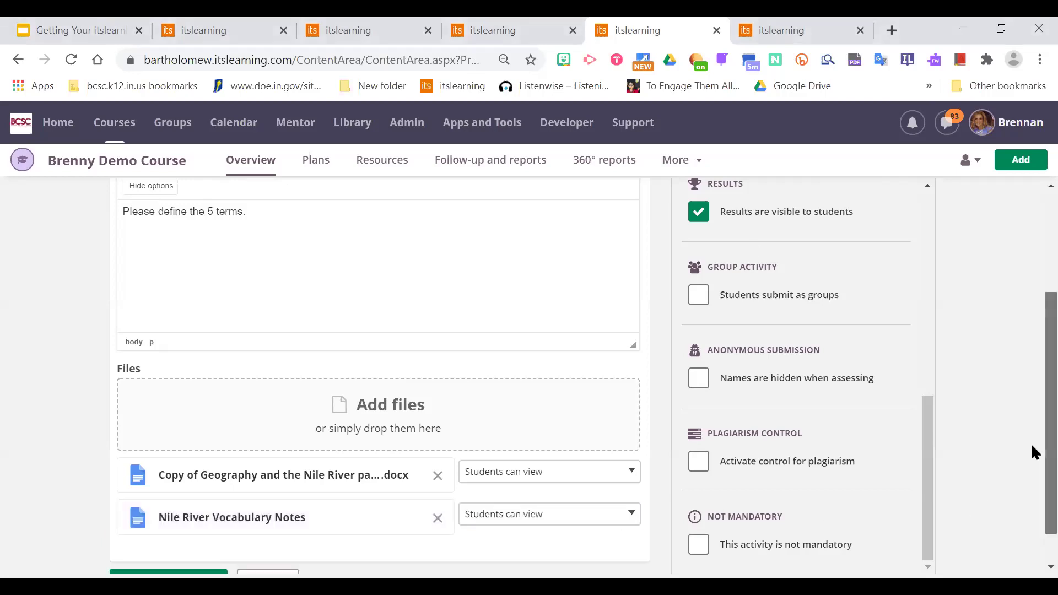
{"action": "scroll", "coordinate": [1031, 443], "scroll_direction": "down", "scroll_amount": 1}
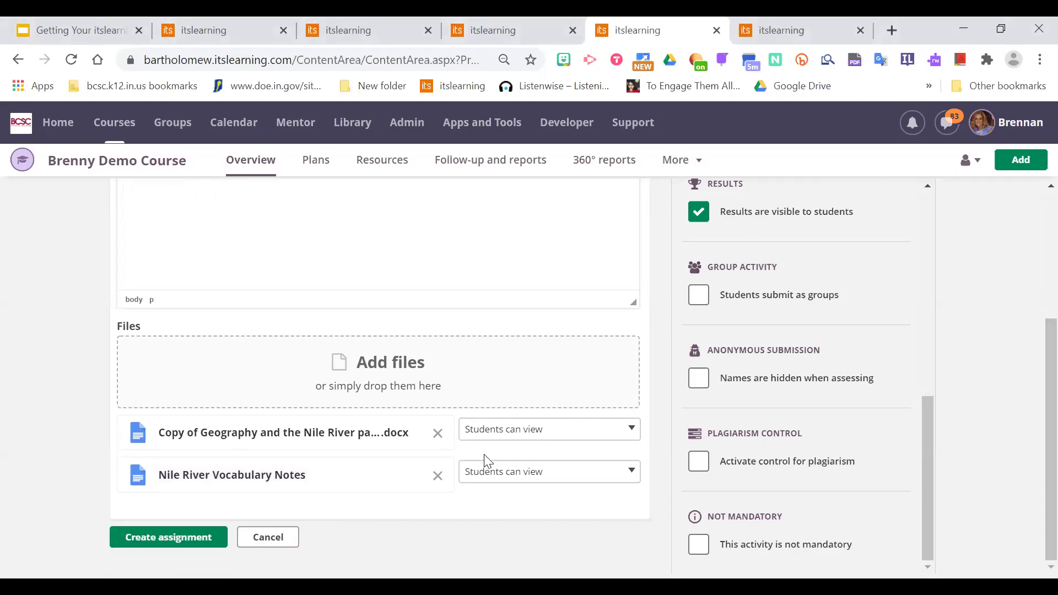
{"action": "left_click", "coordinate": [549, 471]}
{"action": "left_click", "coordinate": [544, 534]}
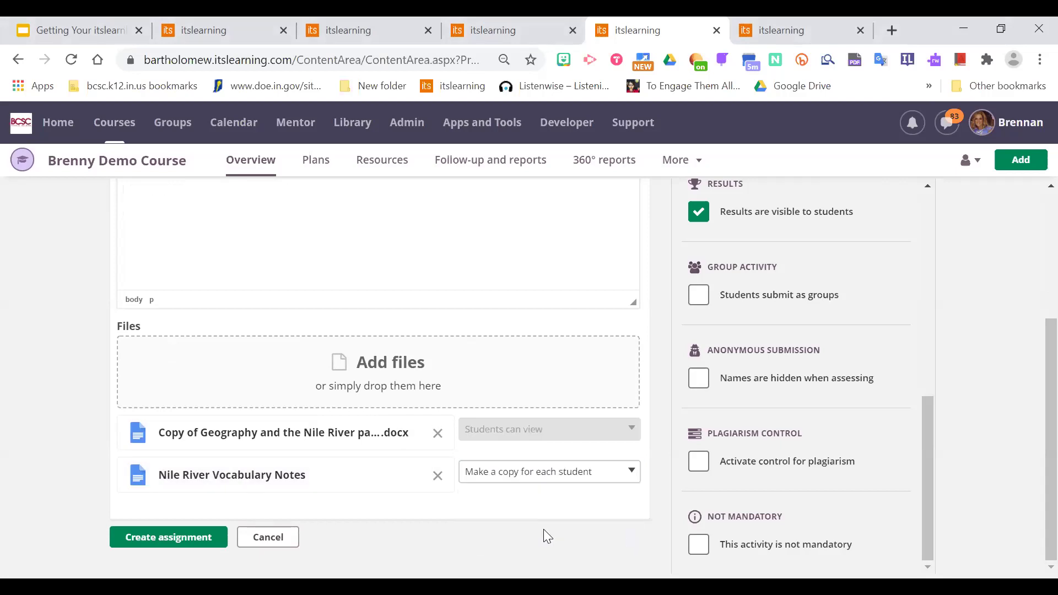
{"action": "left_click", "coordinate": [207, 540]}
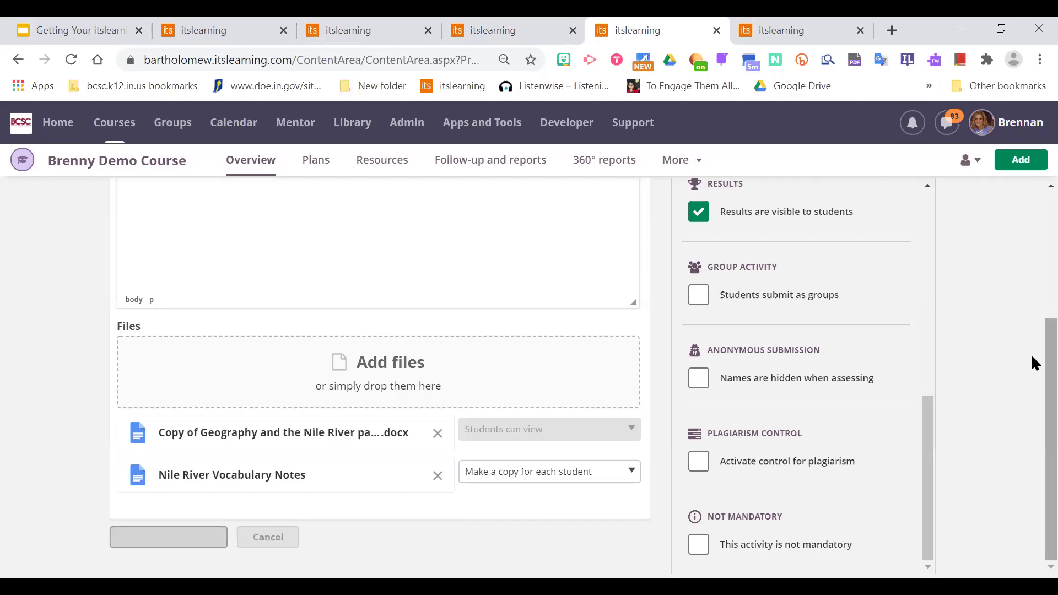
{"action": "scroll", "coordinate": [1032, 361], "scroll_direction": "up", "scroll_amount": 3}
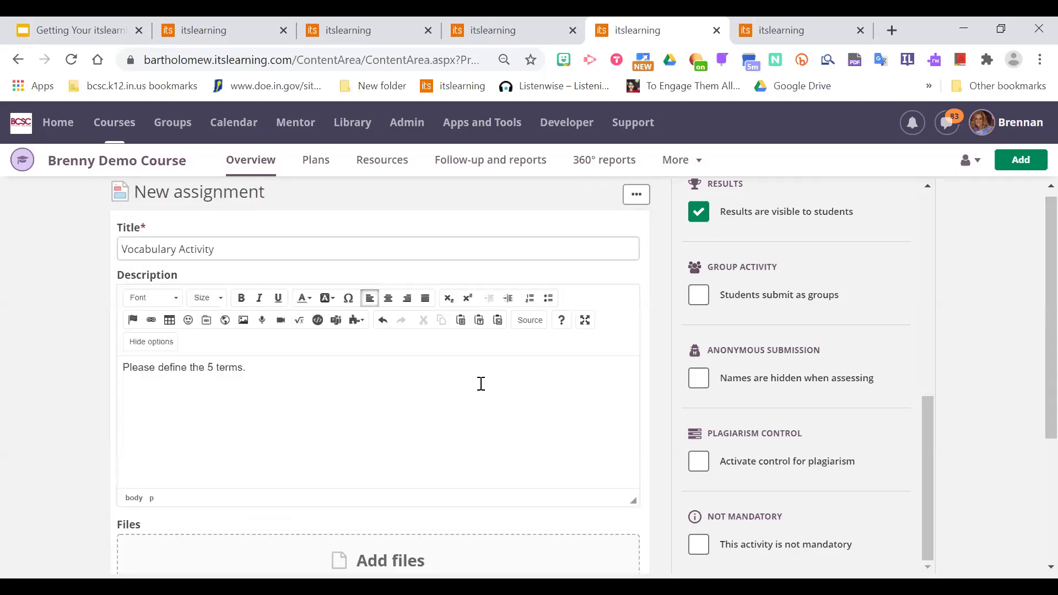
Save the Vocabulary Activity, expand its instructions and files, and view the course as Pupil.
{"action": "left_click", "coordinate": [892, 366]}
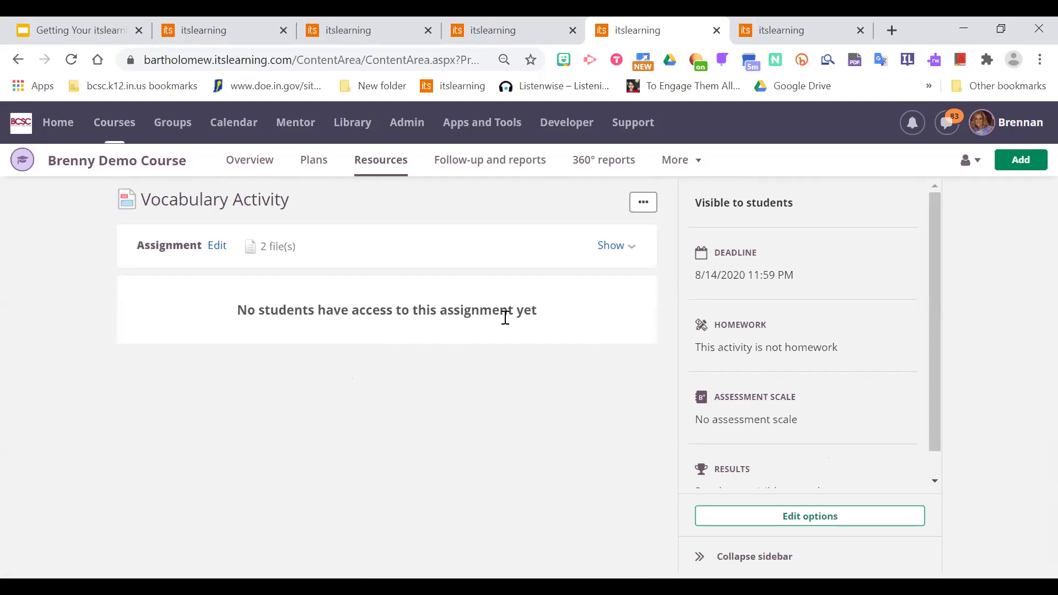
{"action": "left_click", "coordinate": [618, 247]}
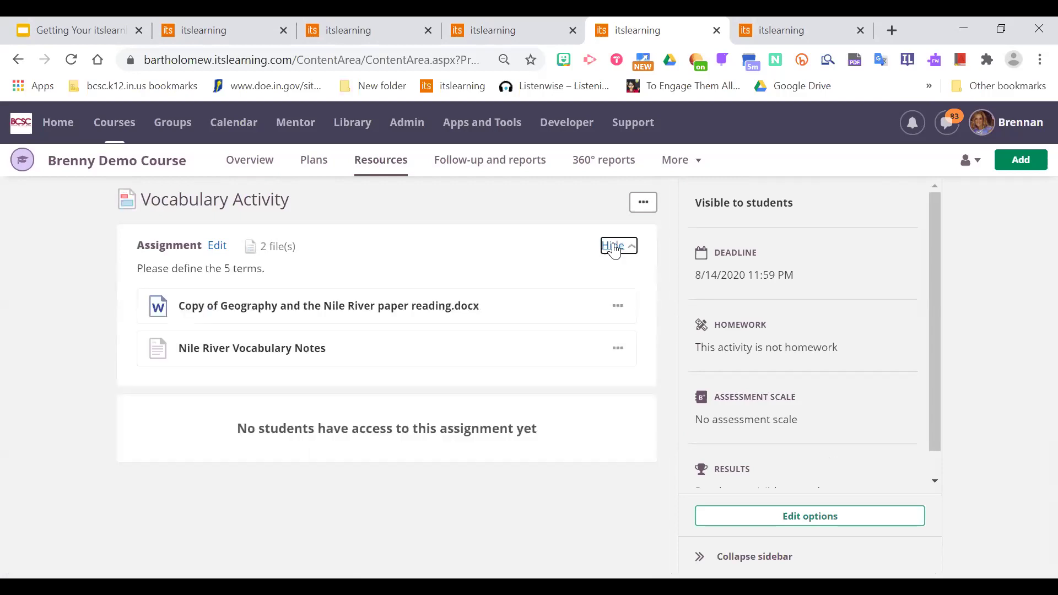
{"action": "left_click_drag", "start_coordinate": [939, 284], "coordinate": [930, 331]}
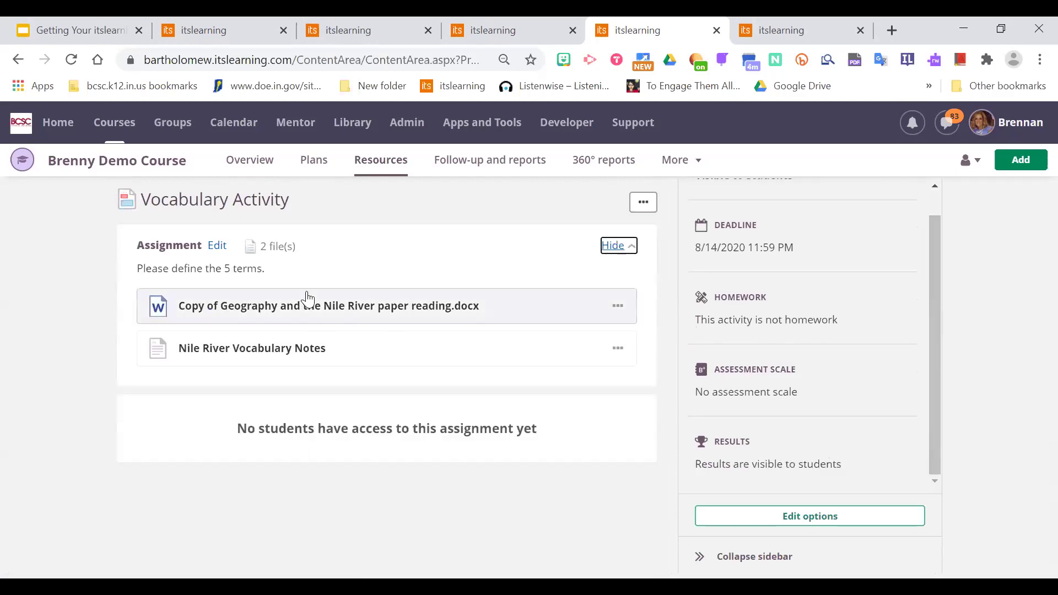
{"action": "left_click", "coordinate": [973, 173]}
{"action": "left_click", "coordinate": [932, 267]}
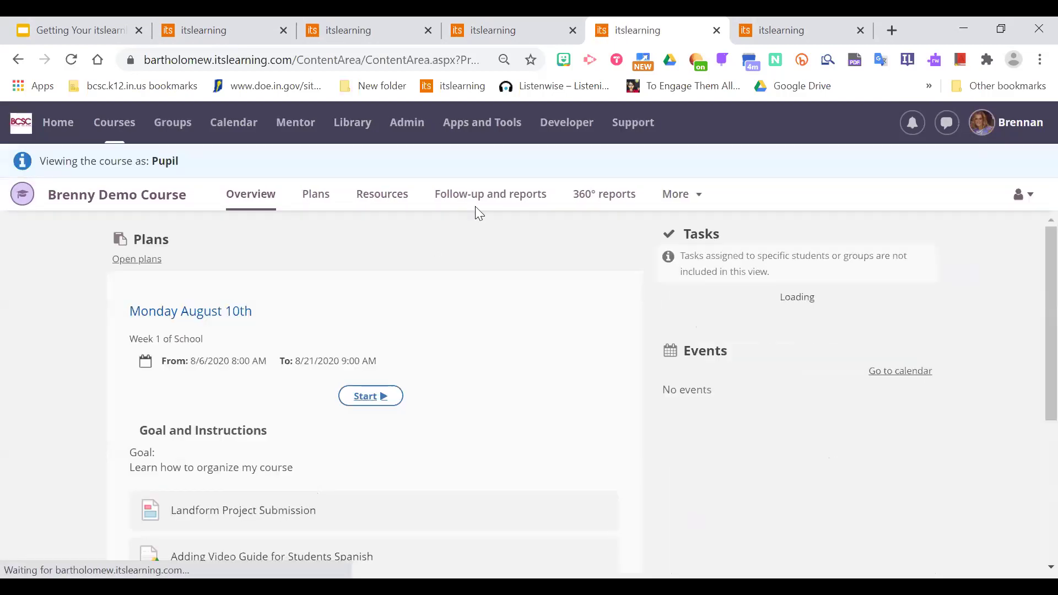
As the pupil, open Vocabulary Activity from Resources and answer it to get a personal notes copy.
{"action": "left_click", "coordinate": [385, 201]}
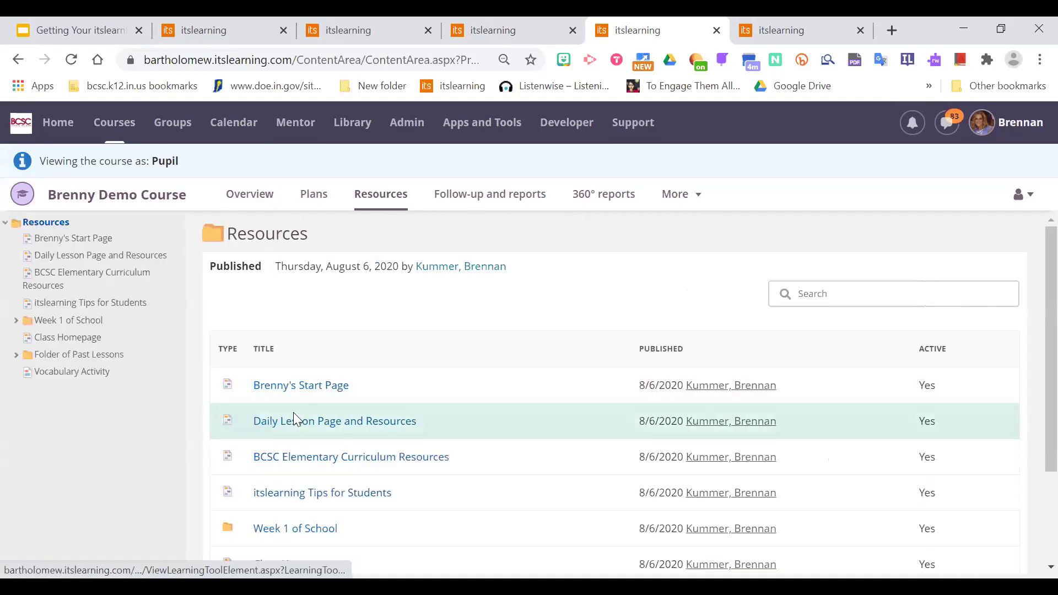
{"action": "left_click", "coordinate": [105, 374]}
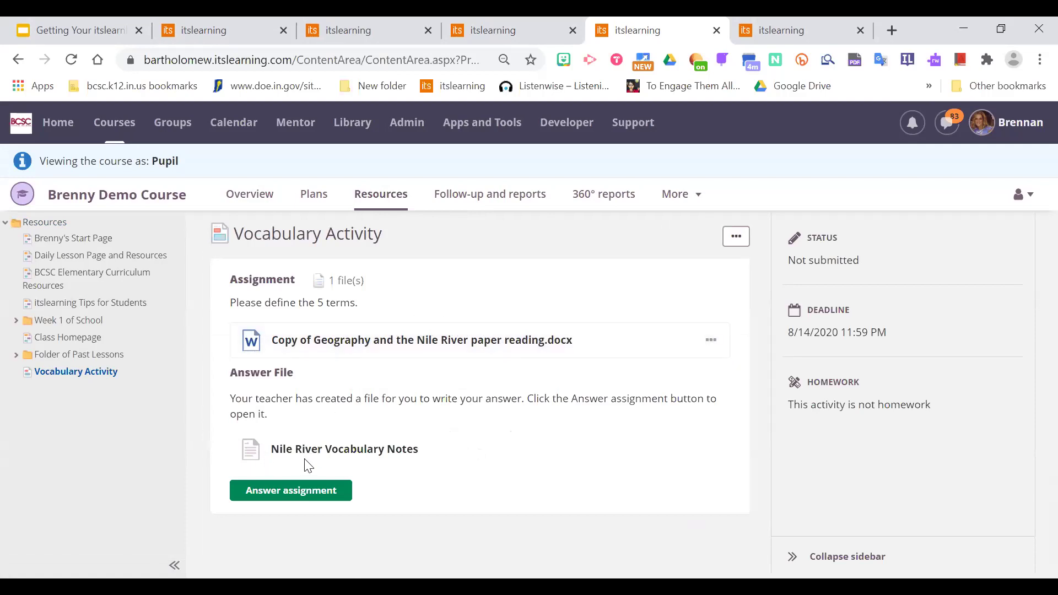
{"action": "left_click", "coordinate": [294, 492]}
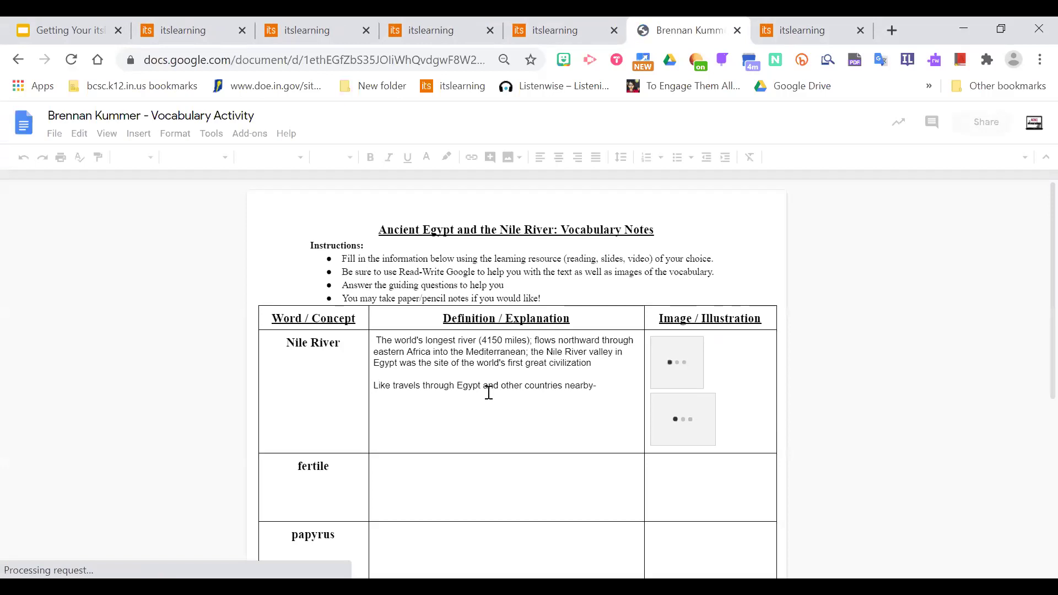
Check the Nile River definition cell in the notes copy, then close the Google Doc.
{"action": "left_click", "coordinate": [515, 437]}
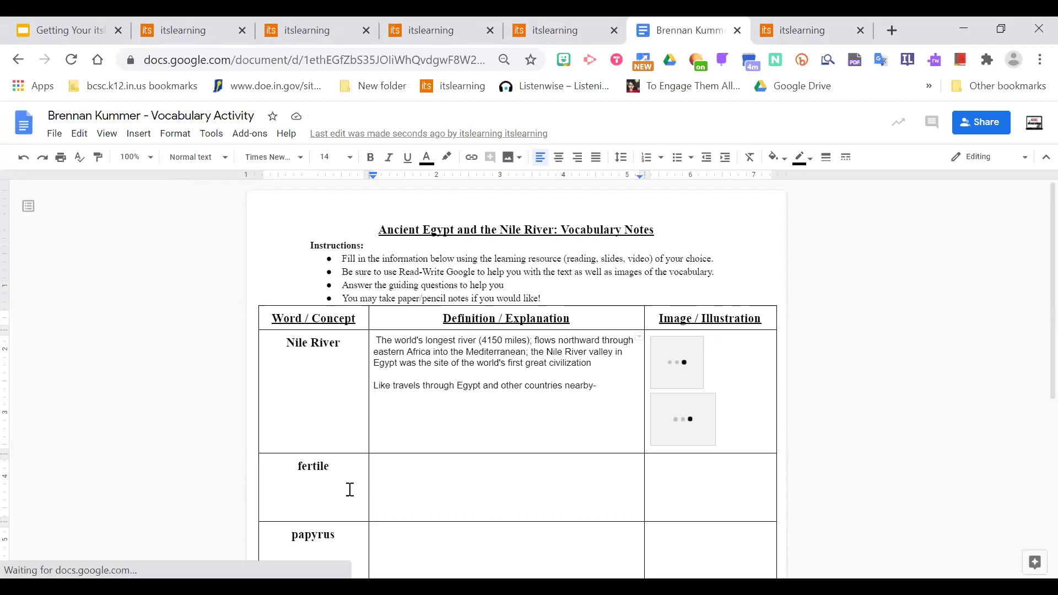
{"action": "left_click", "coordinate": [567, 29]}
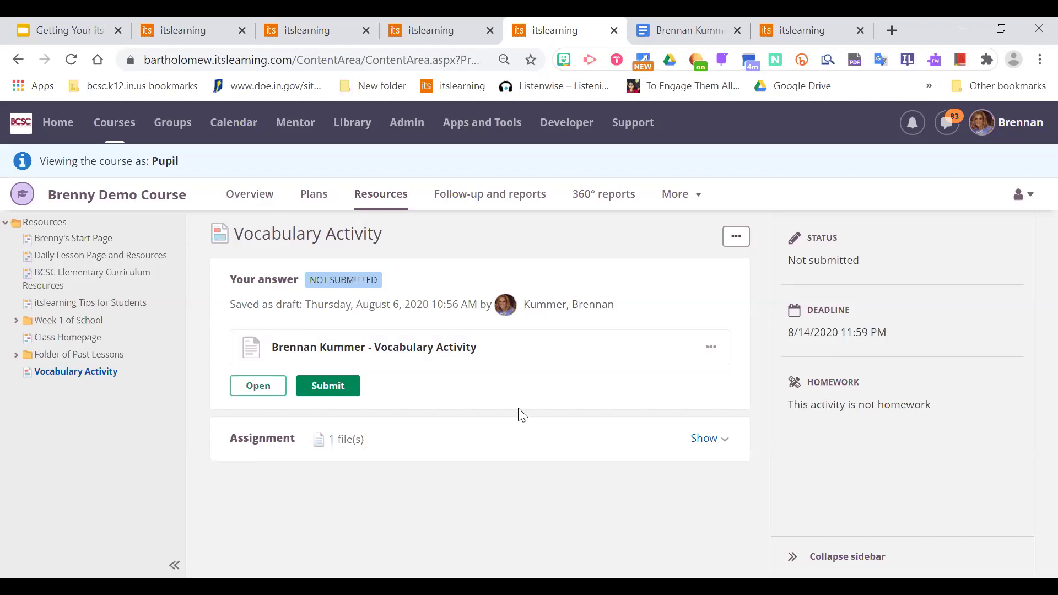
{"action": "left_click", "coordinate": [657, 29]}
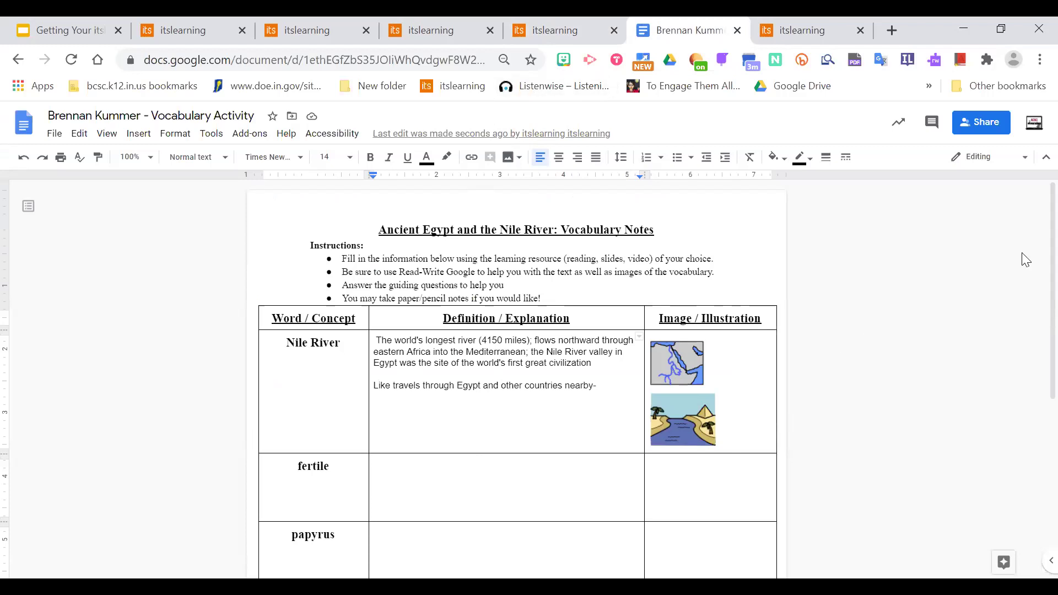
{"action": "left_click", "coordinate": [737, 30]}
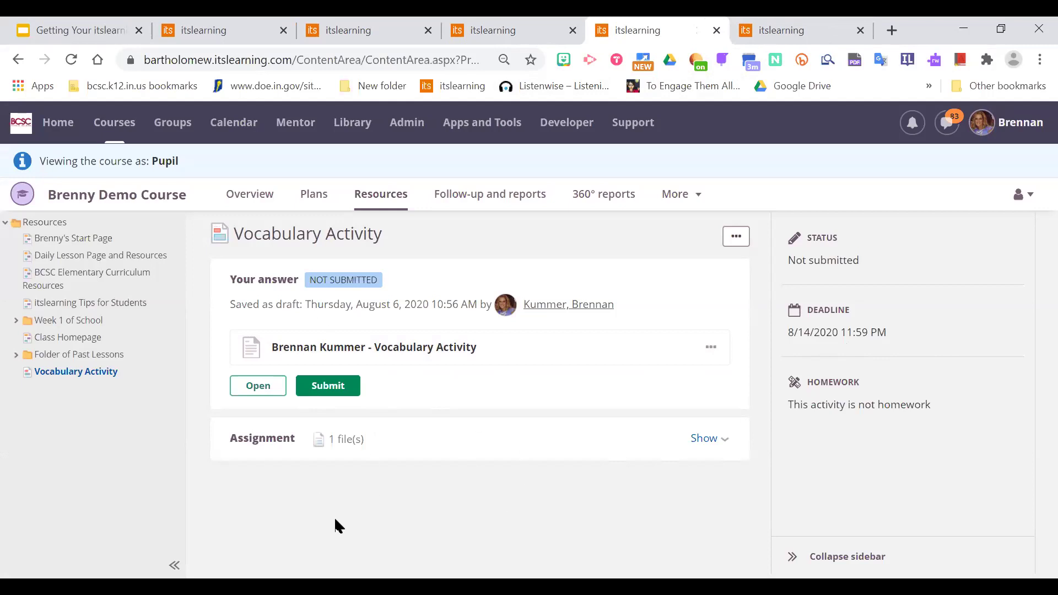
Switch the Brenny Demo Course view back to Administrator.
{"action": "left_click", "coordinate": [1023, 202]}
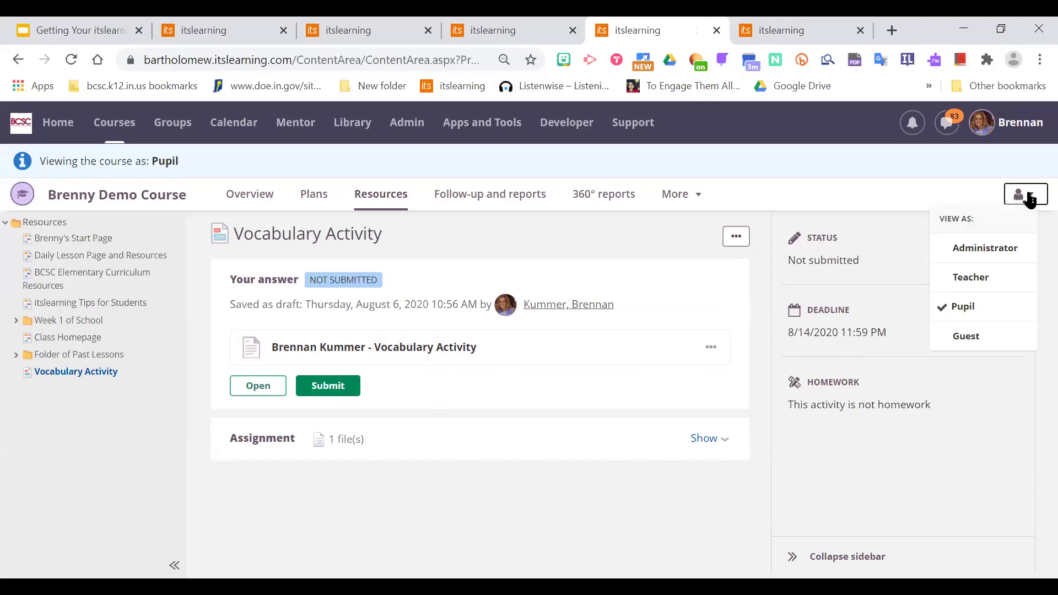
{"action": "left_click", "coordinate": [973, 252]}
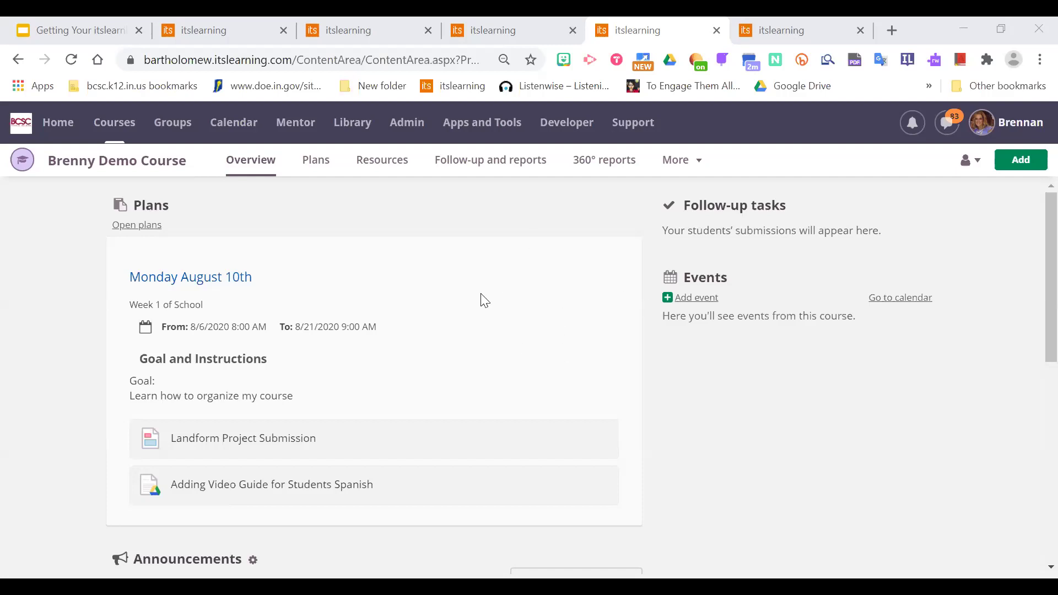
{"action": "left_click", "coordinate": [795, 29]}
{"action": "left_click", "coordinate": [658, 31]}
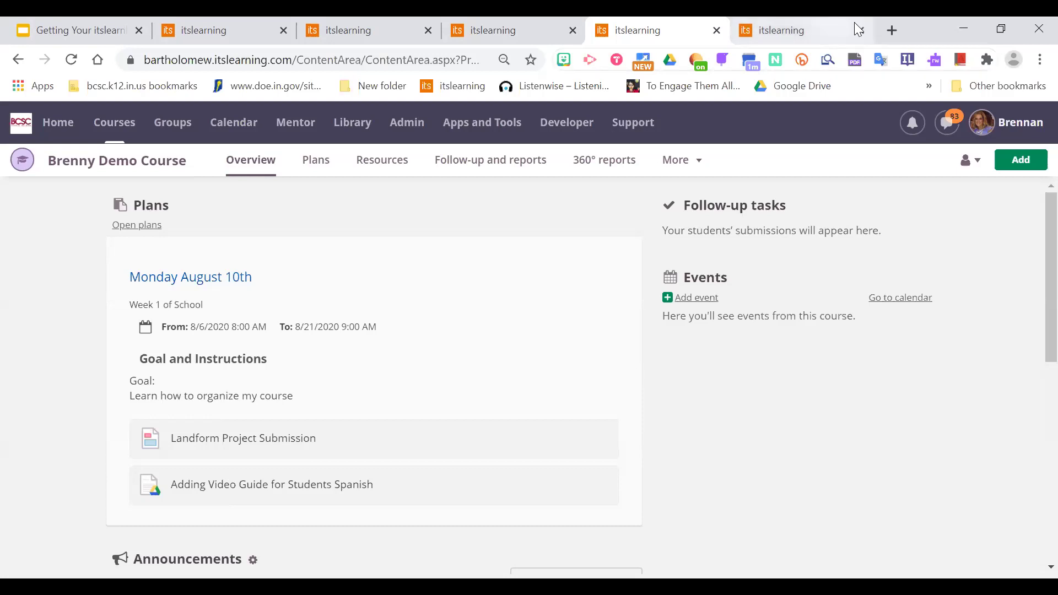
In a new tab, open Google Drive and create a blank Google Doc.
{"action": "left_click", "coordinate": [899, 31]}
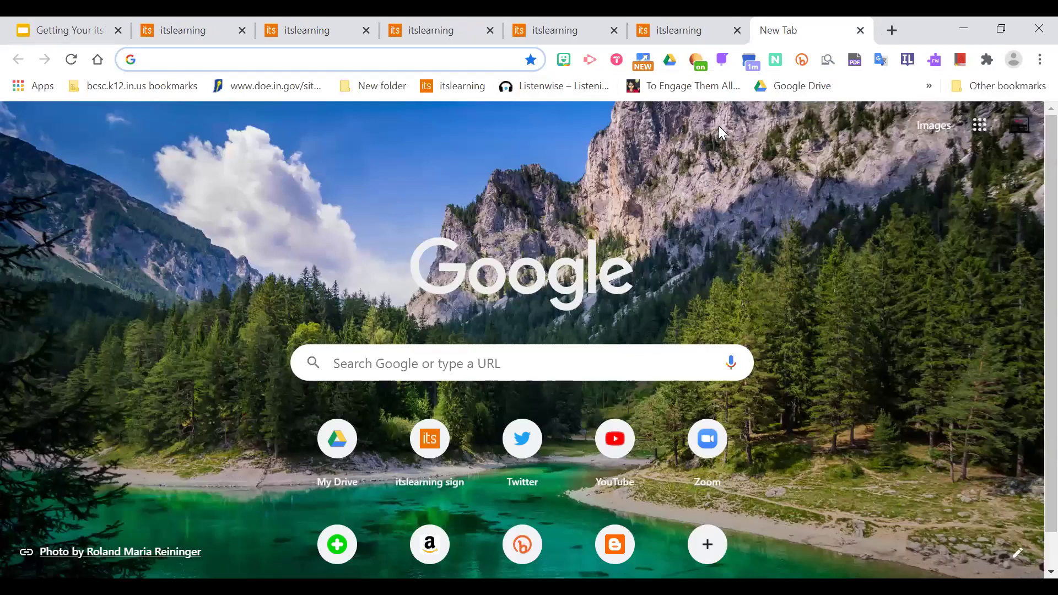
{"action": "left_click", "coordinate": [980, 125]}
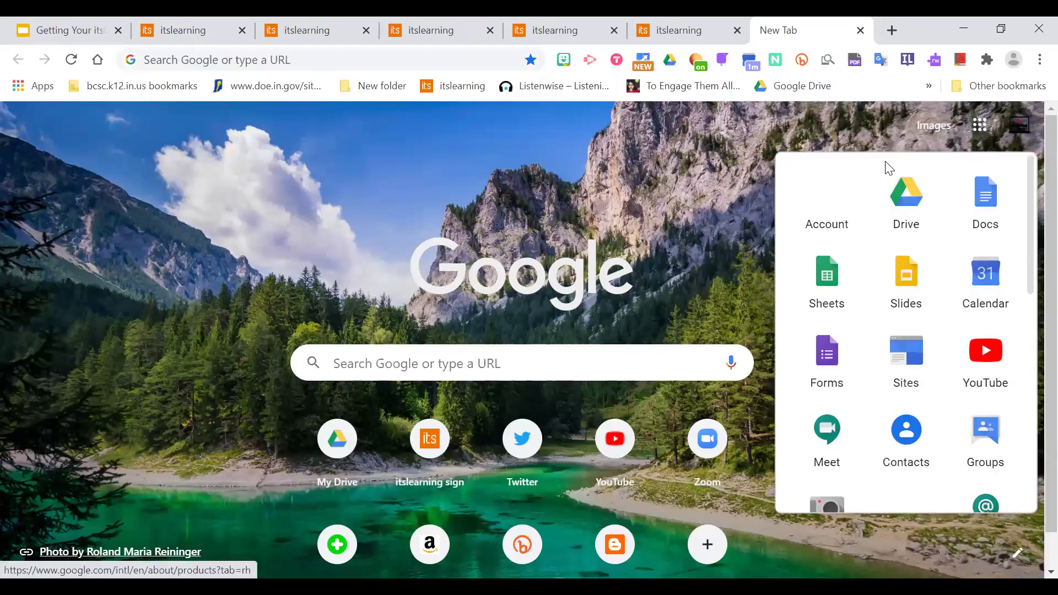
{"action": "left_click", "coordinate": [911, 193]}
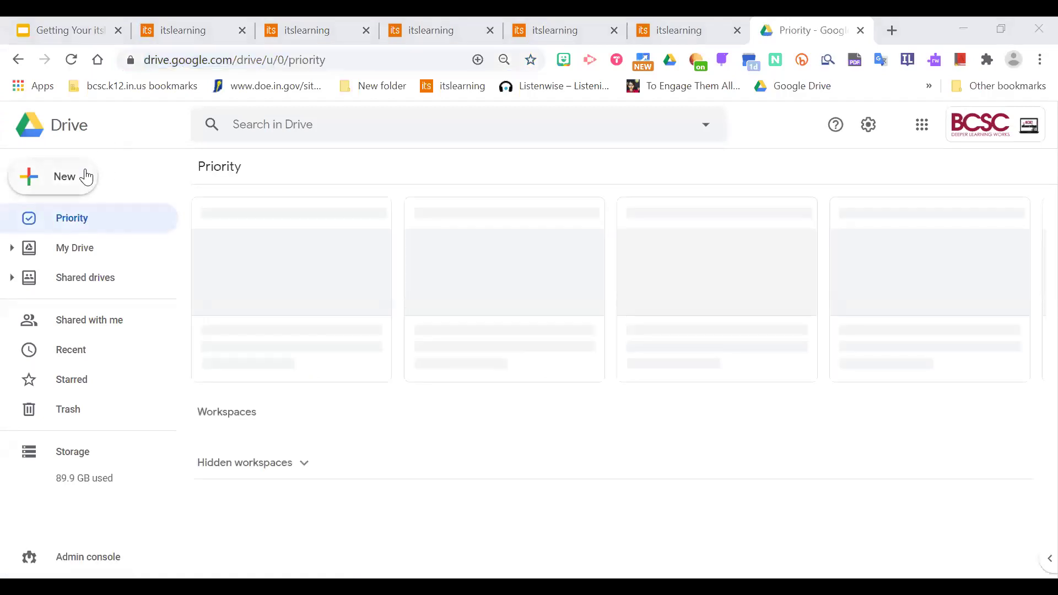
{"action": "left_click", "coordinate": [60, 190]}
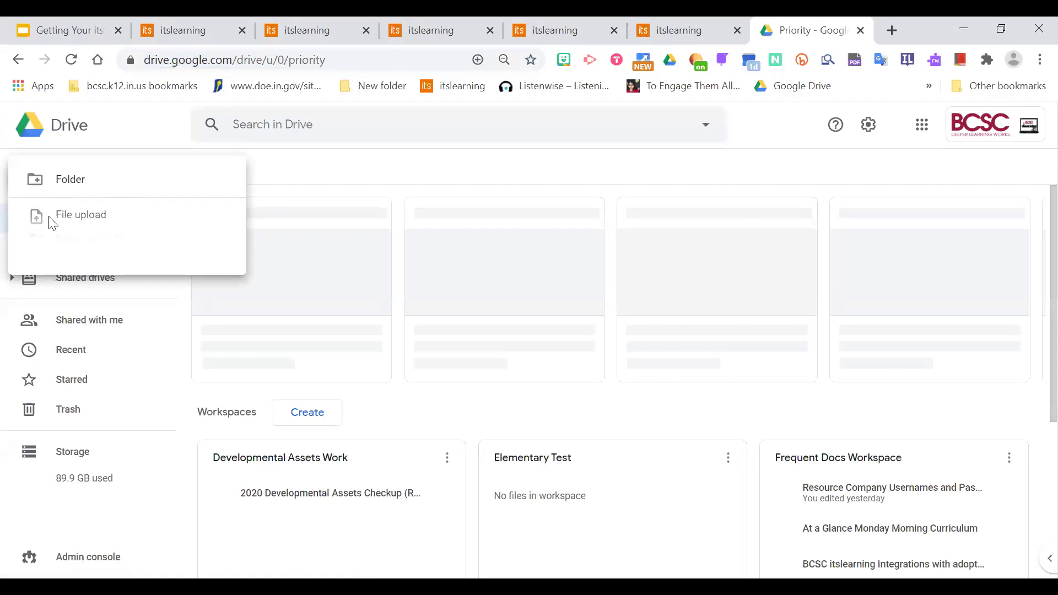
{"action": "left_click", "coordinate": [85, 278]}
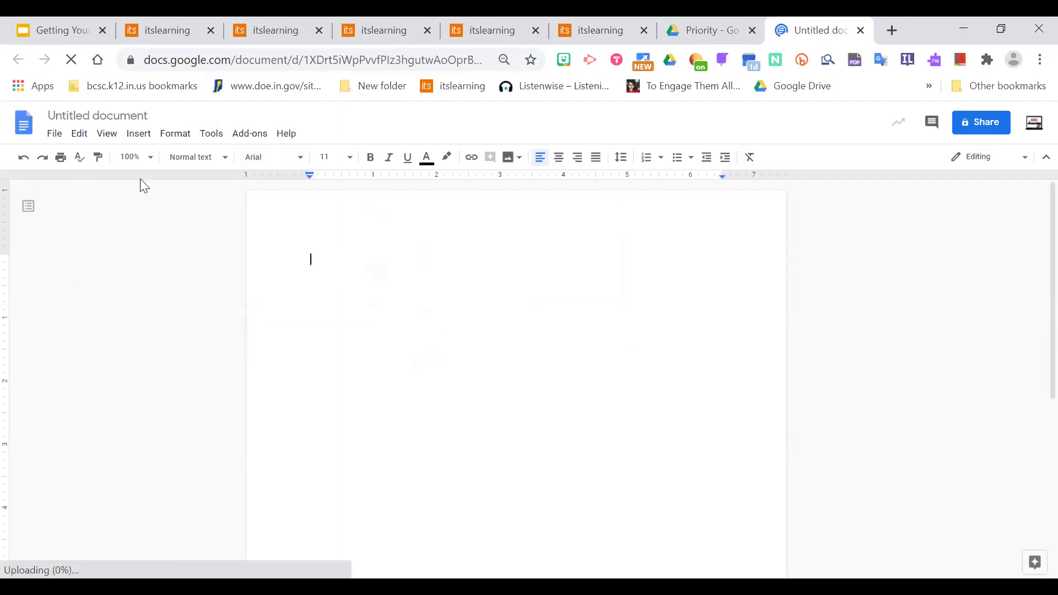
Upload the Word file Student Services Coordinator from Documents and open it in Google Docs.
{"action": "left_click", "coordinate": [54, 135]}
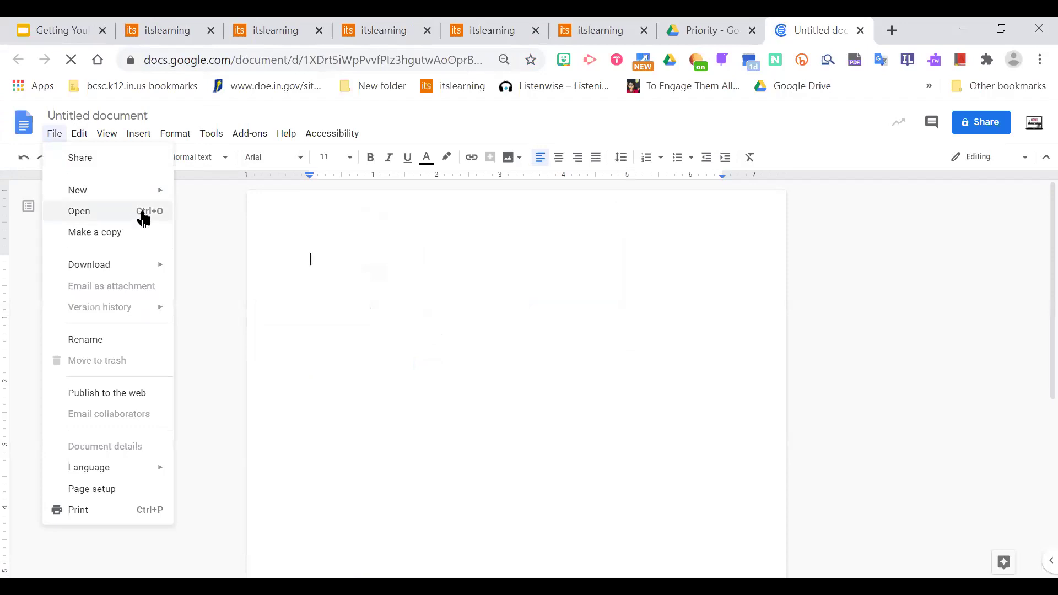
{"action": "left_click", "coordinate": [79, 211]}
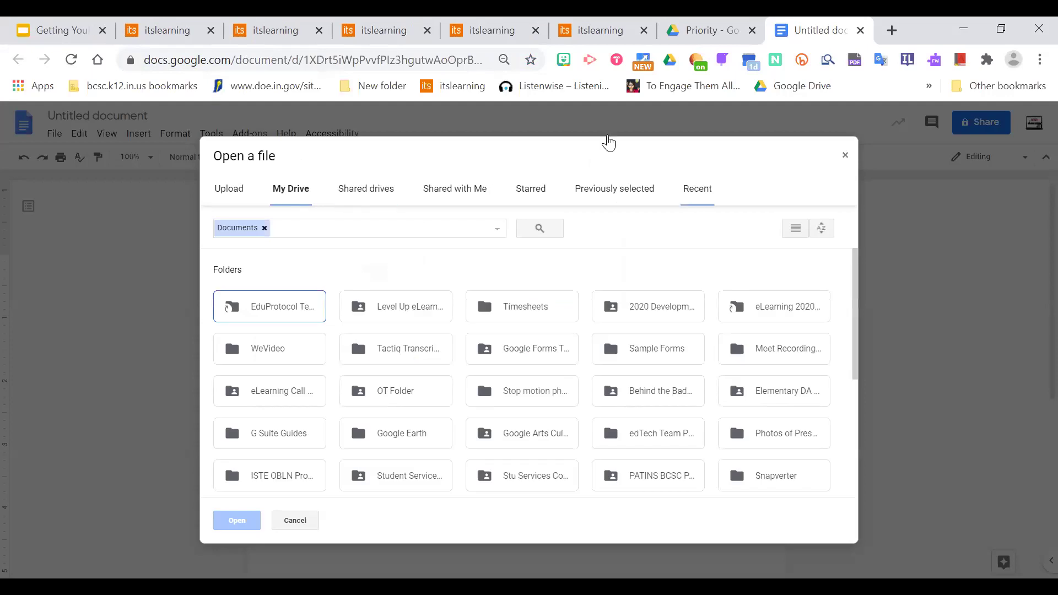
{"action": "left_click", "coordinate": [232, 193]}
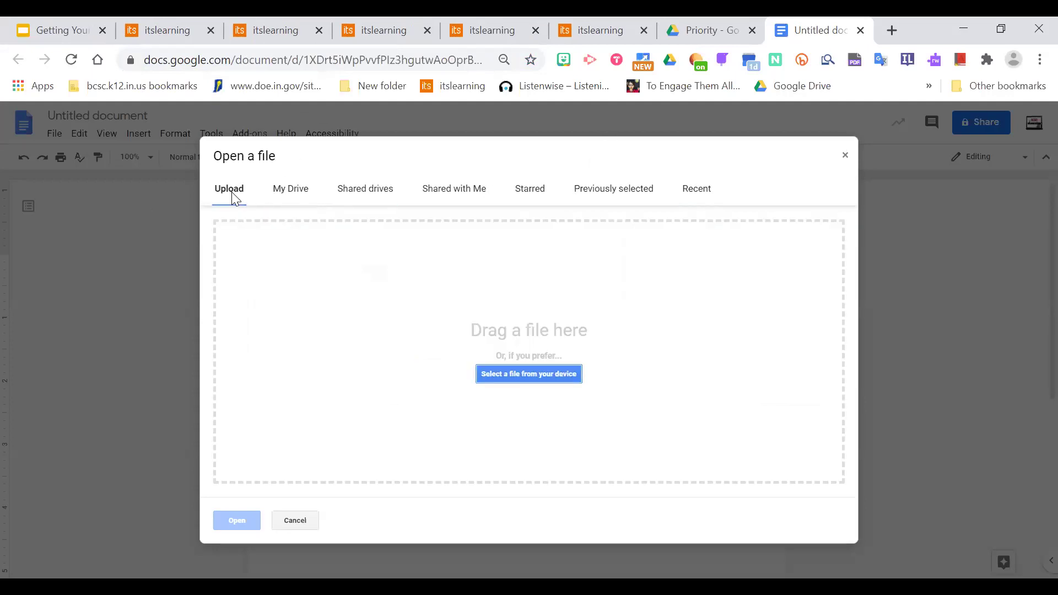
{"action": "left_click", "coordinate": [522, 376]}
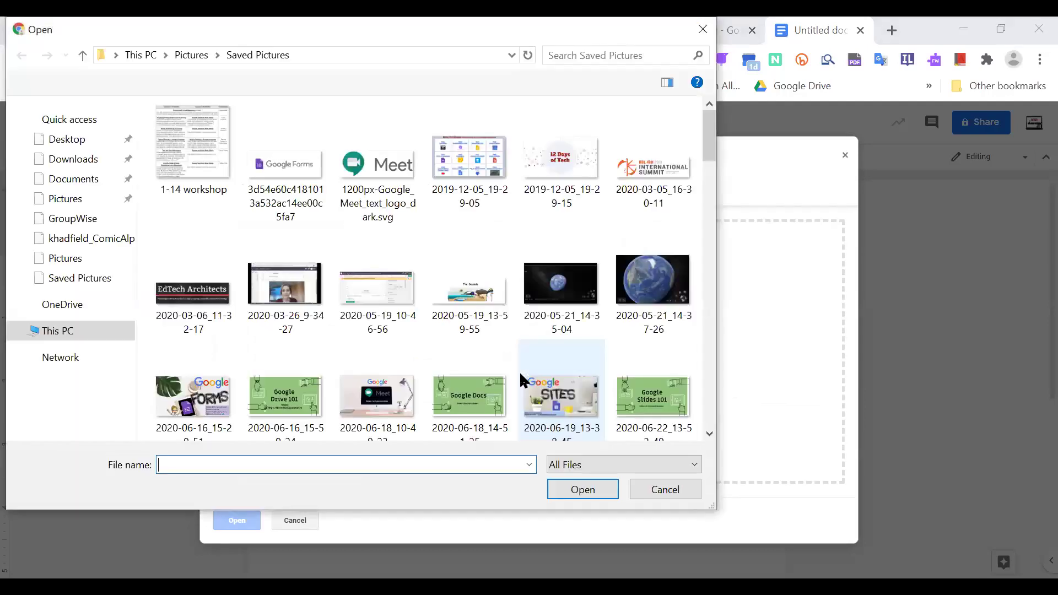
{"action": "left_click", "coordinate": [82, 182]}
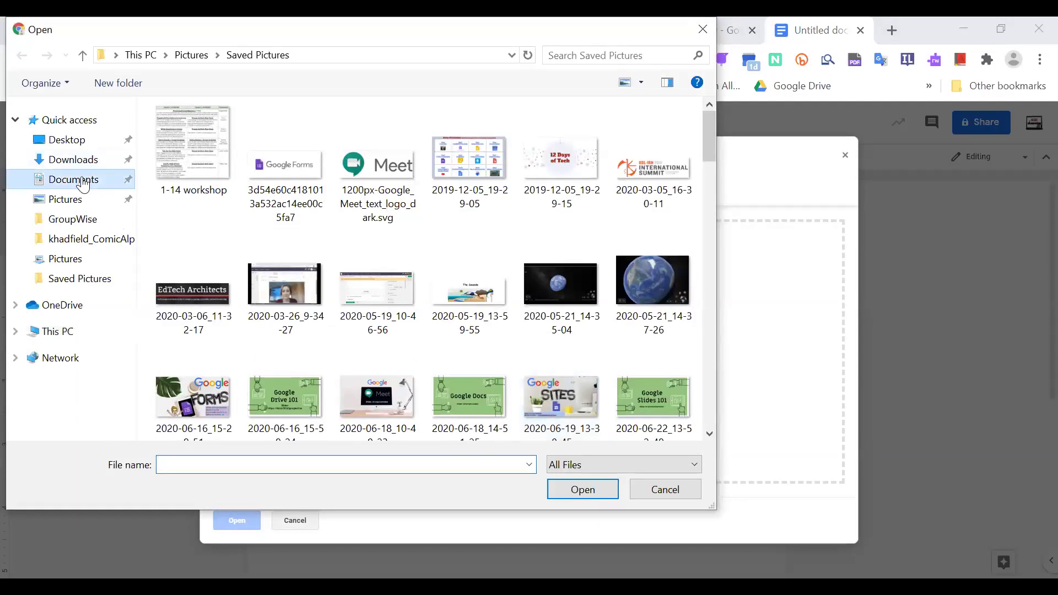
{"action": "left_click_drag", "start_coordinate": [705, 235], "coordinate": [700, 377]}
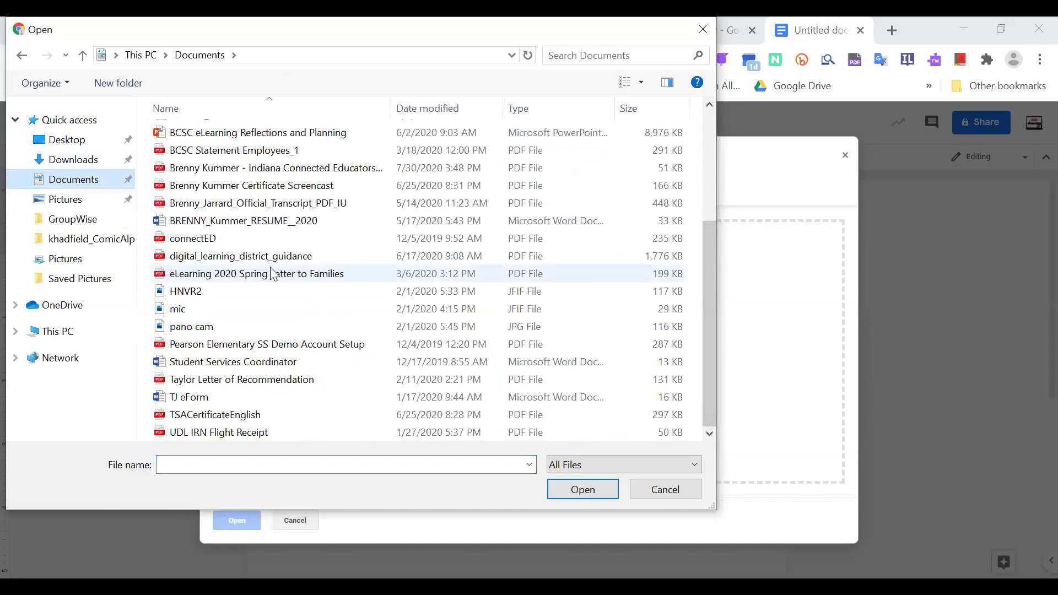
{"action": "left_click", "coordinate": [203, 363]}
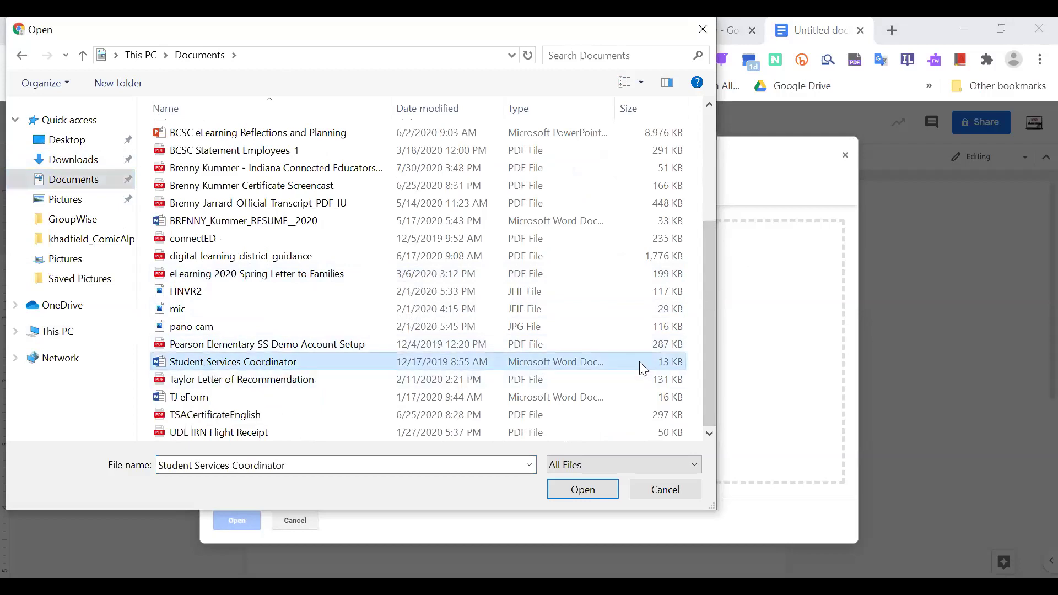
{"action": "left_click", "coordinate": [583, 492]}
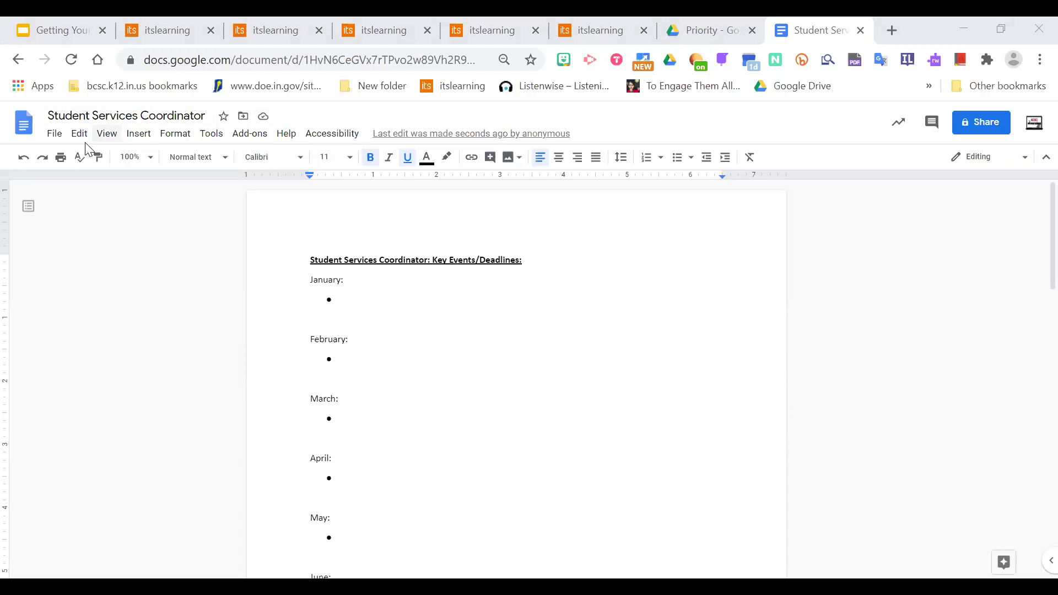
{"action": "left_click", "coordinate": [53, 138]}
{"action": "left_click", "coordinate": [493, 372]}
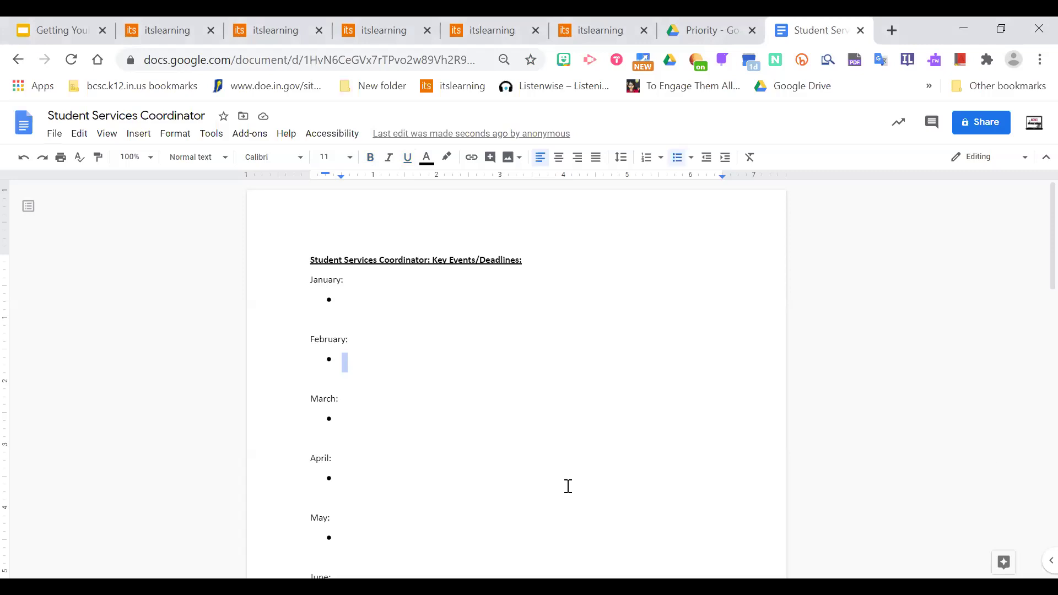